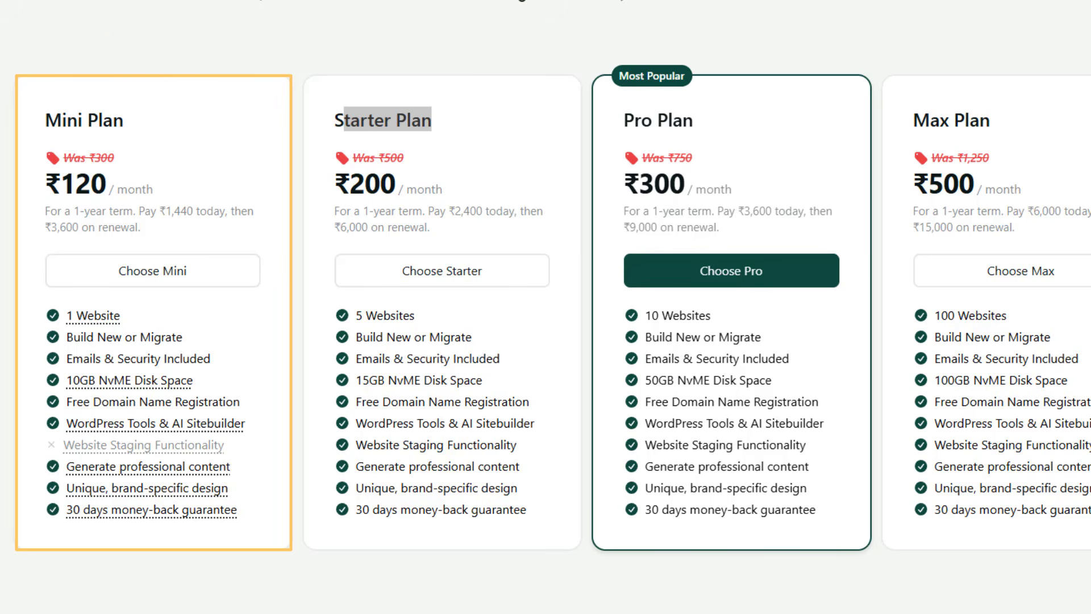
Highlight the Mini plan's Free Domain Name Registration perk.
triple_click(101, 396)
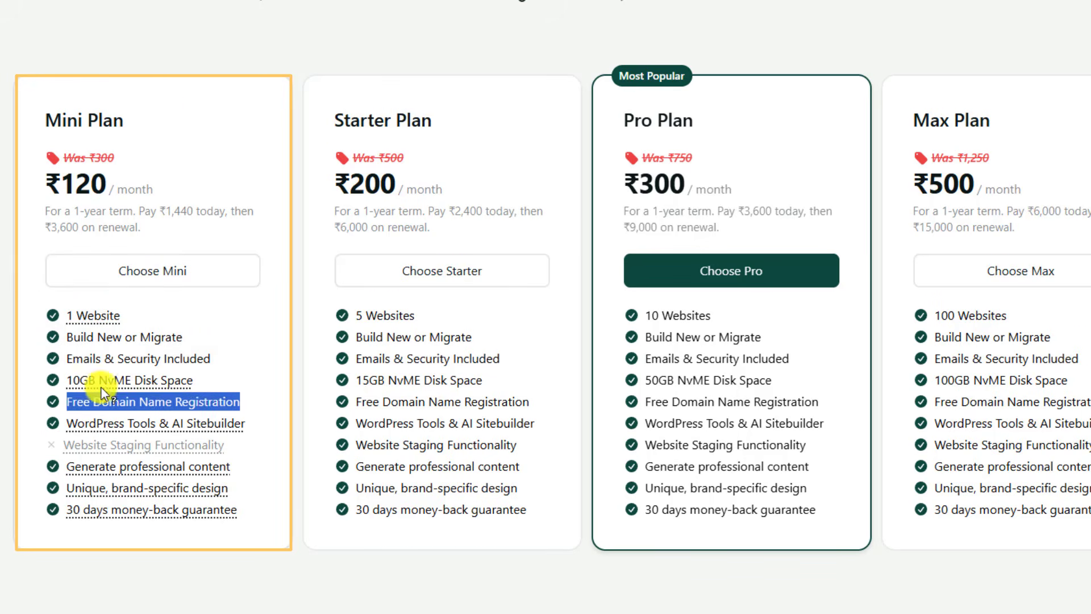
mouse_move(101, 383)
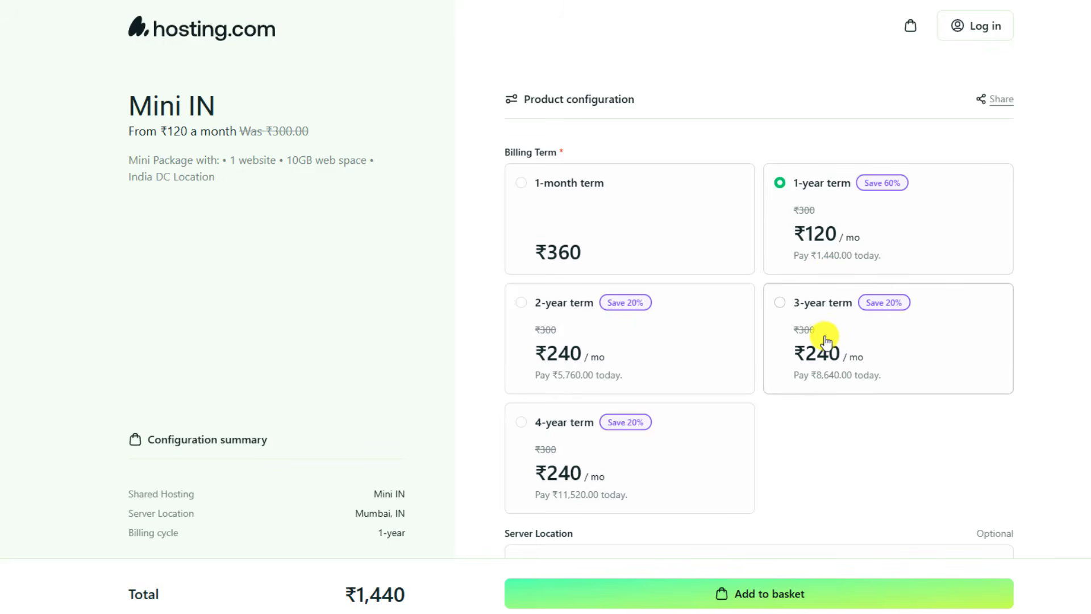
left_click(574, 448)
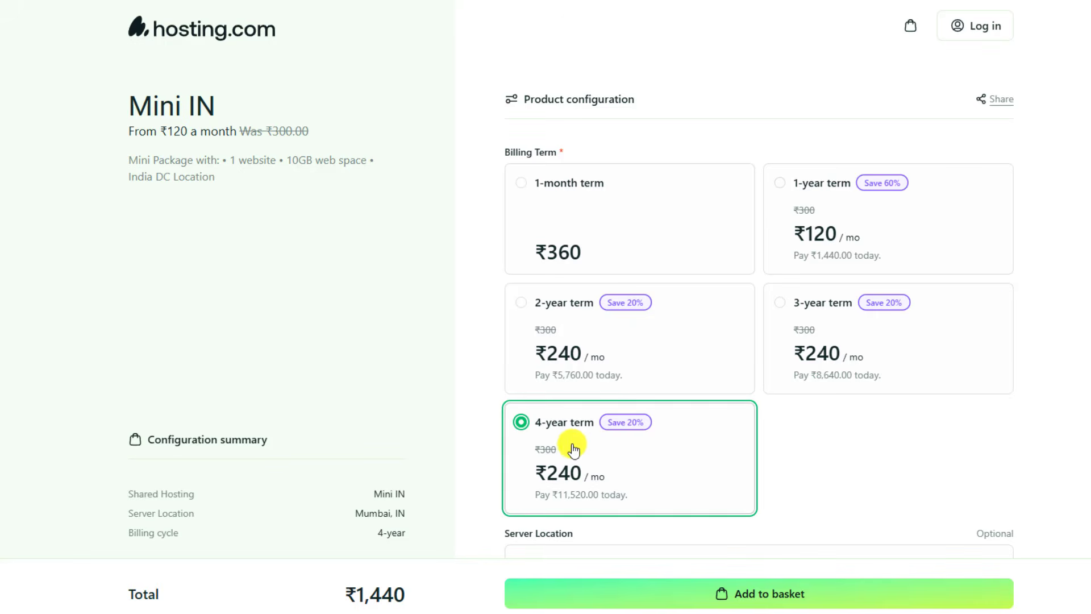
left_click(825, 206)
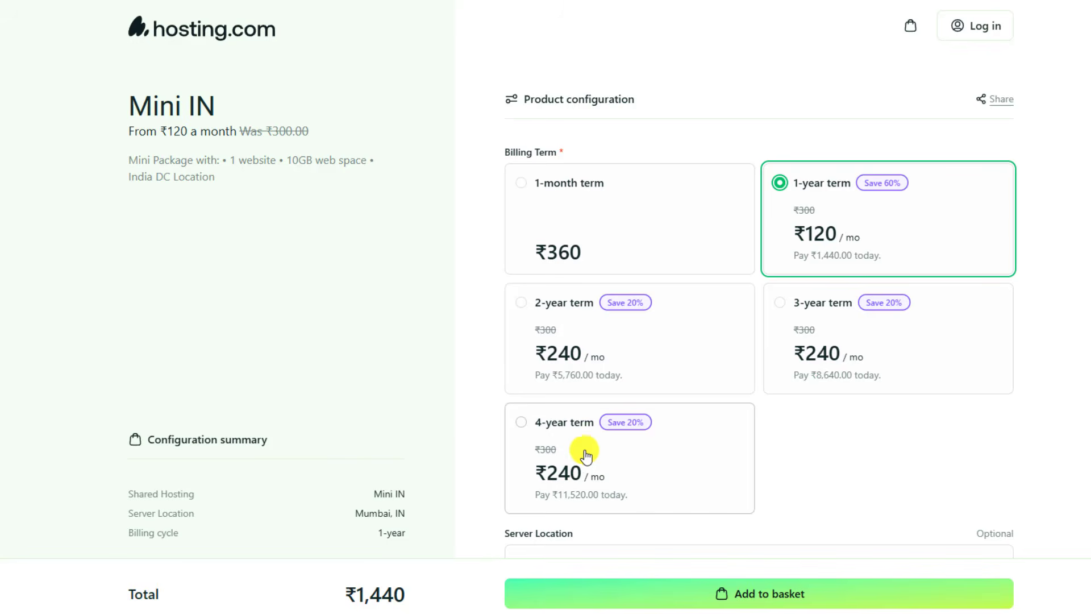
scroll(801, 312, "down", 5)
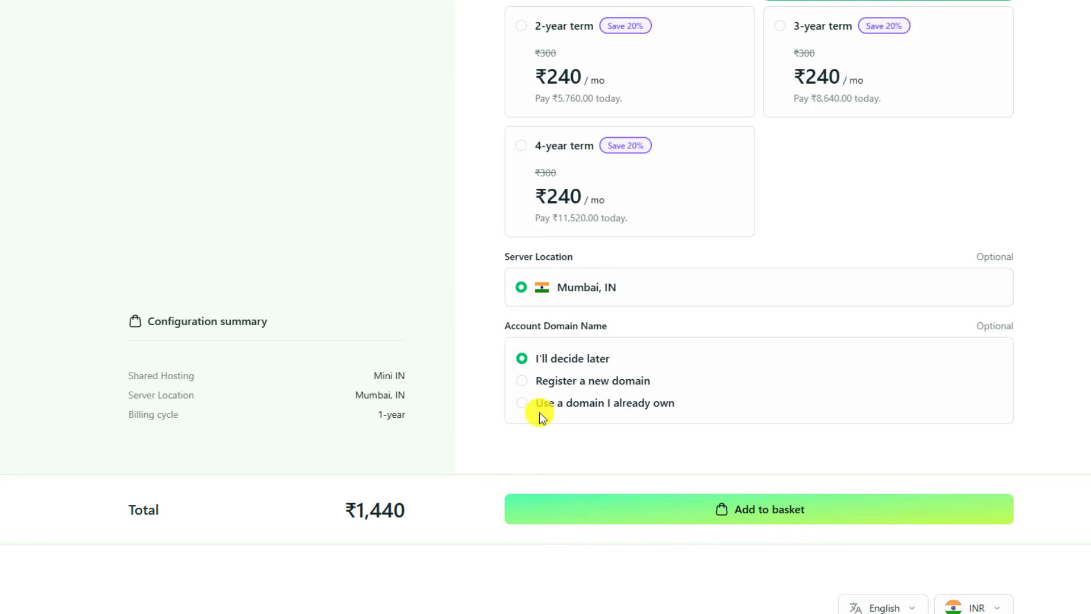
Choose to register a new domain and search for the desired name with .com.
left_click(523, 381)
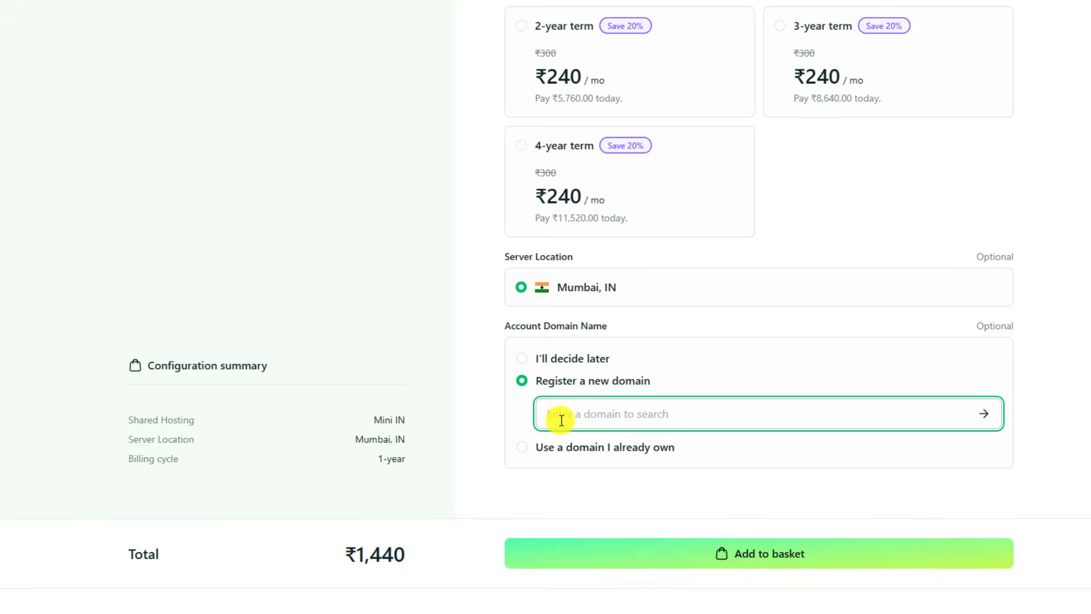
type("rahulupman")
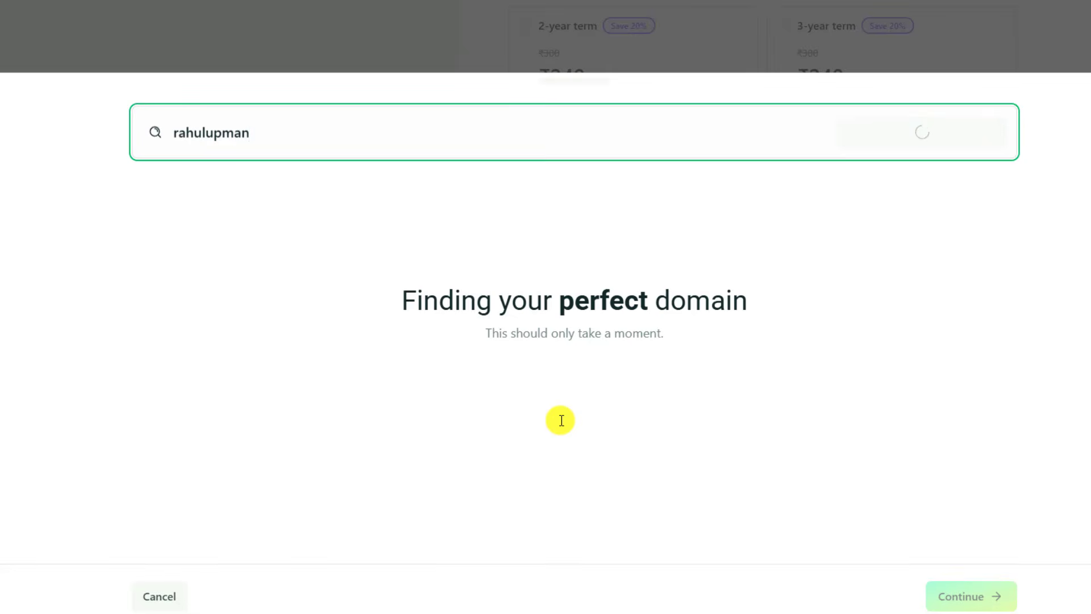
type("yu")
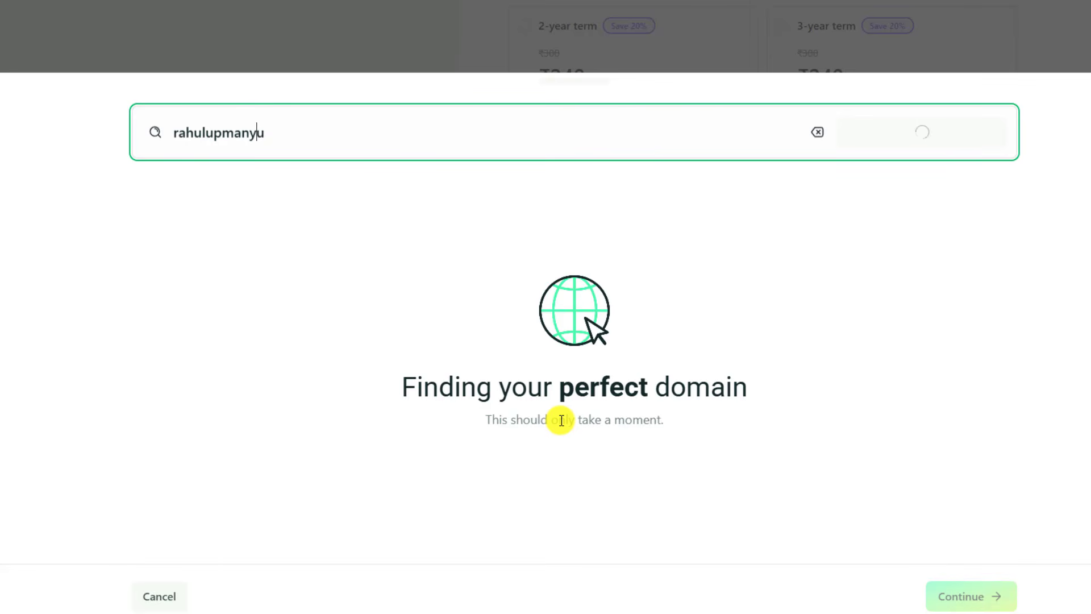
key("Home")
type("the")
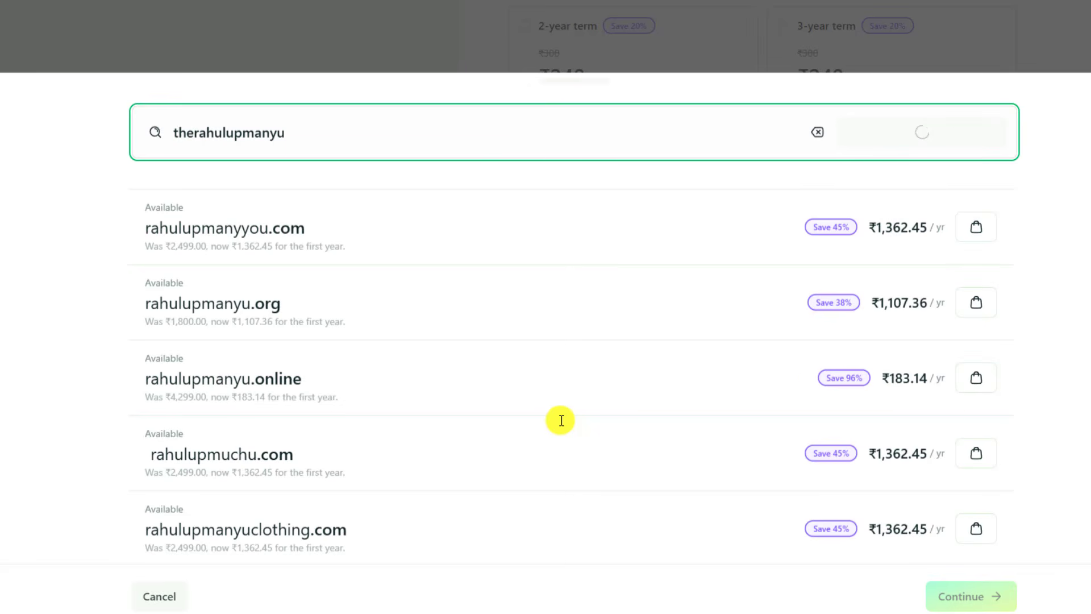
key("Right")
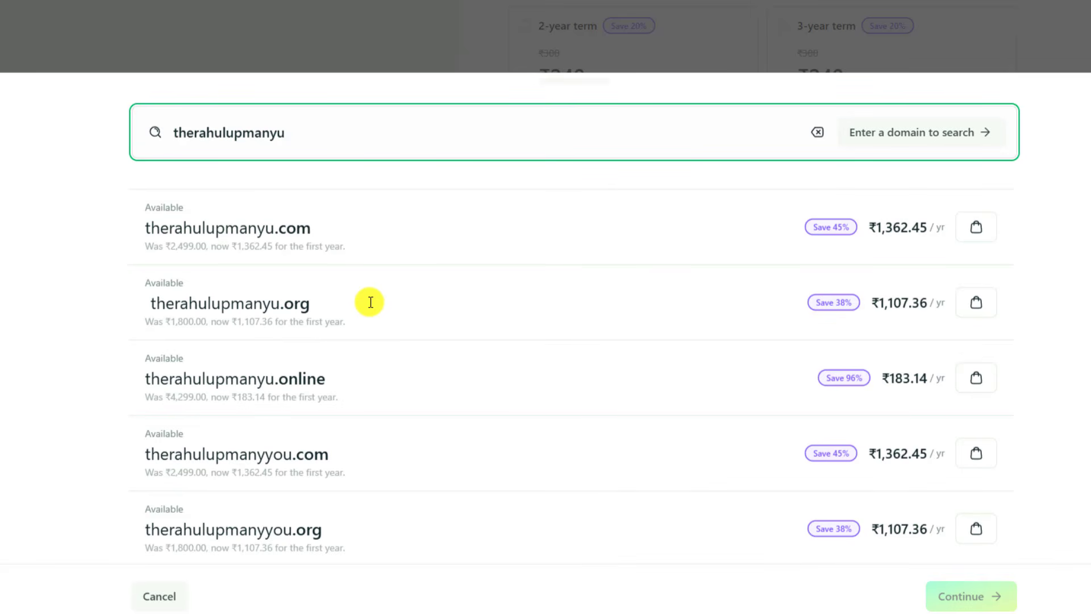
type(".com")
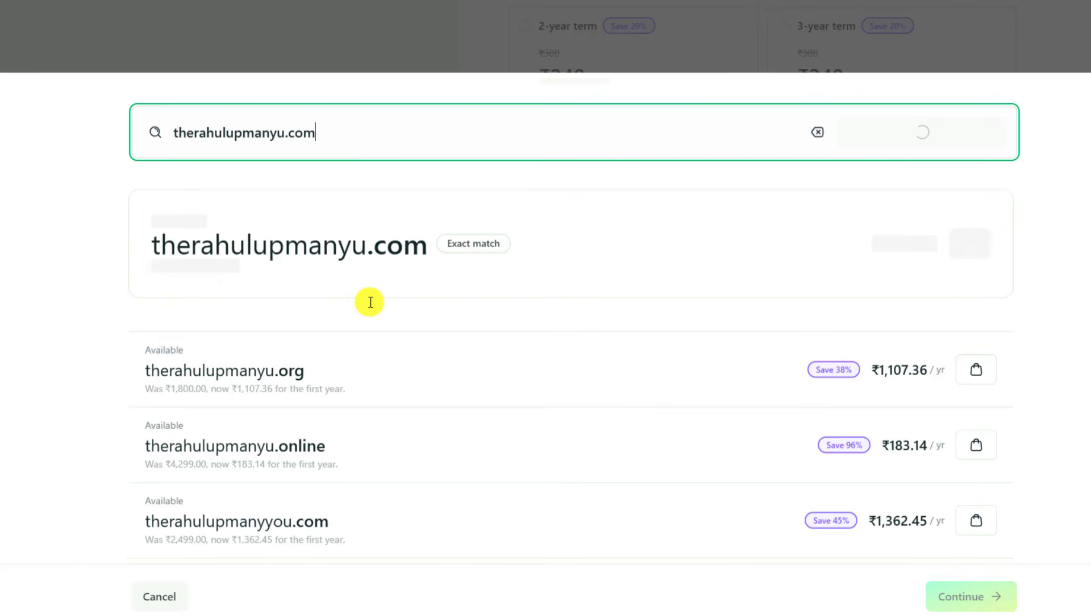
Try the .in extension, return to .com, and add the exact-match domain to the basket.
key("BackSpace")
key("BackSpace")
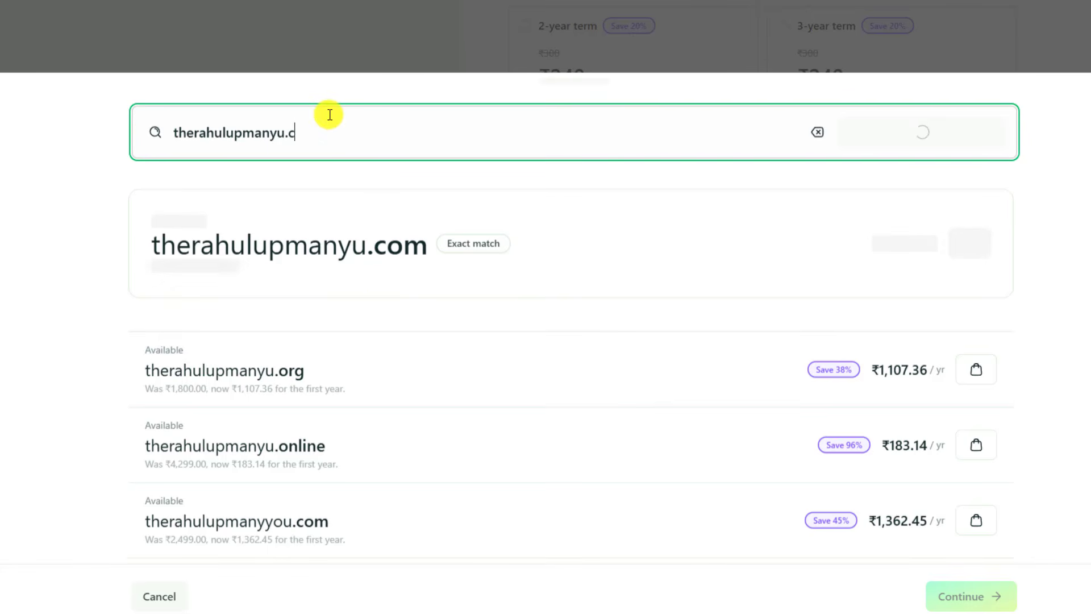
key("BackSpace")
type("in")
key("BackSpace")
key("BackSpace")
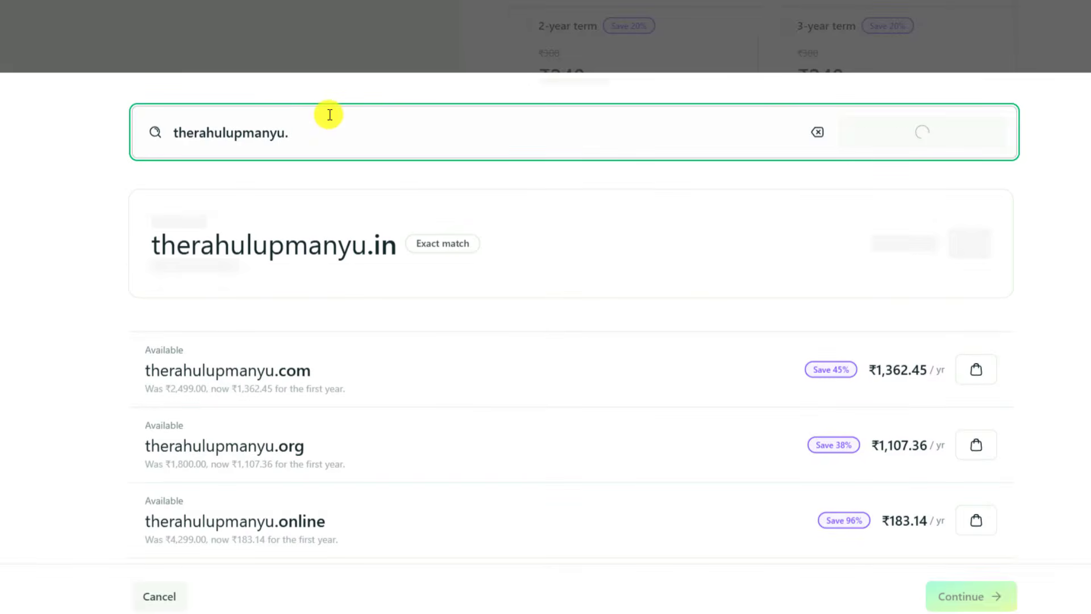
type("com")
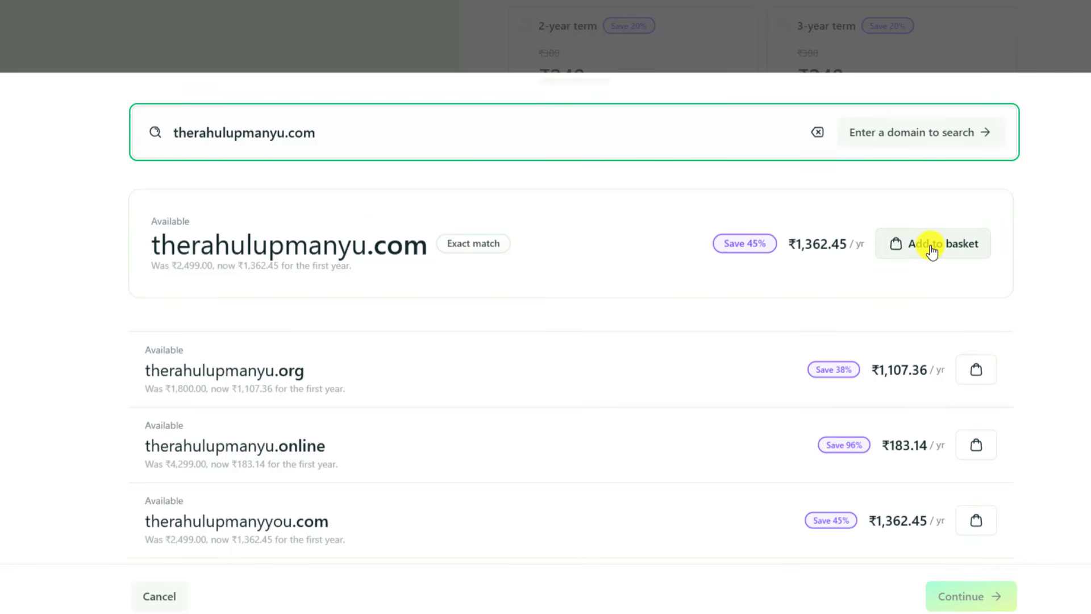
left_click(932, 250)
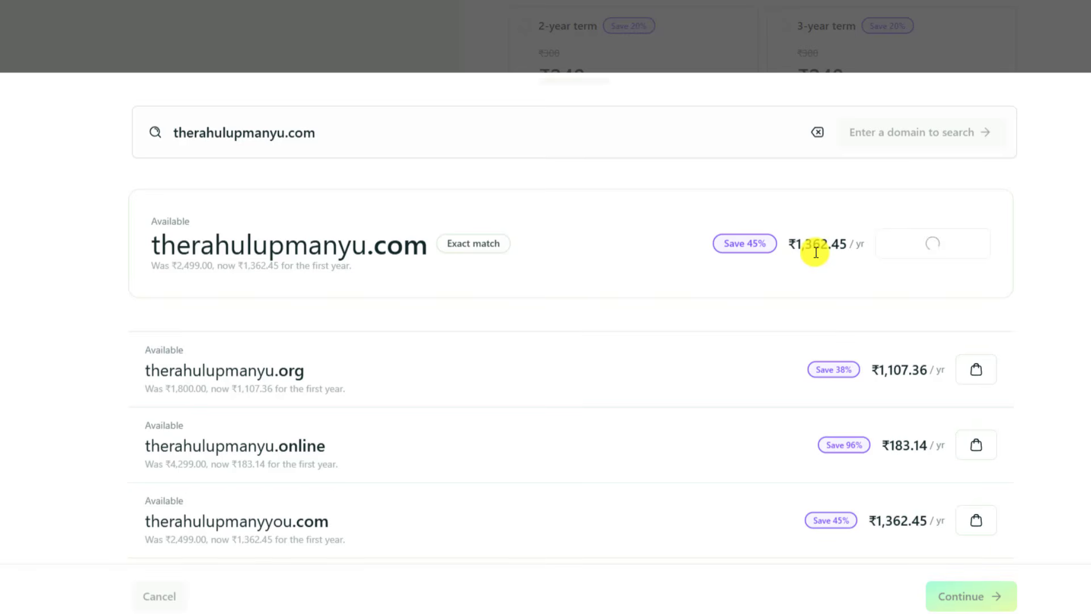
left_click(976, 597)
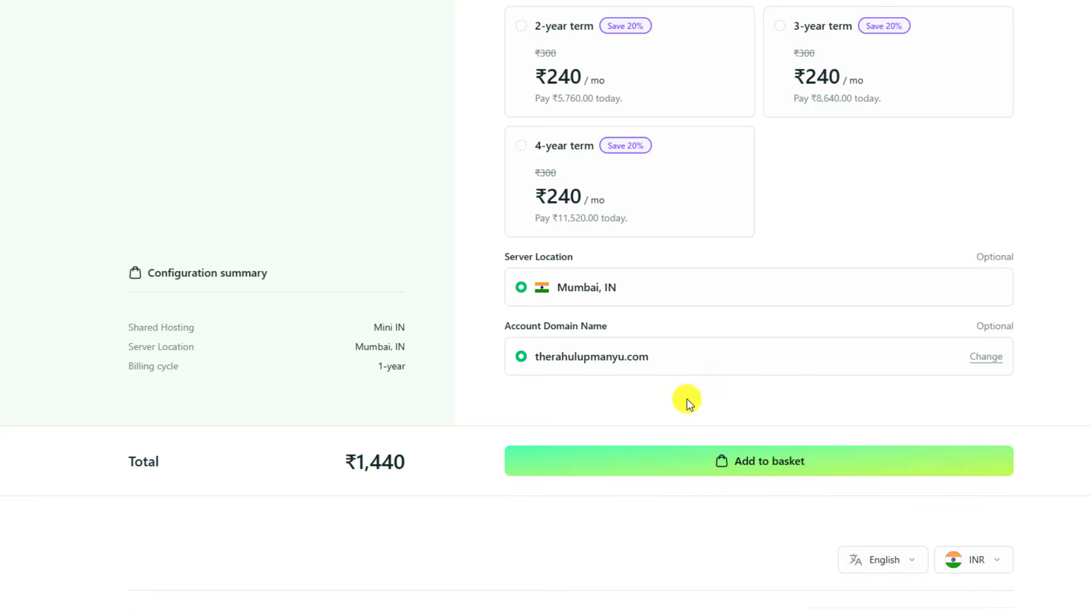
Add the Mini plan to the basket, register a new account, and decline saving the password.
left_click(732, 461)
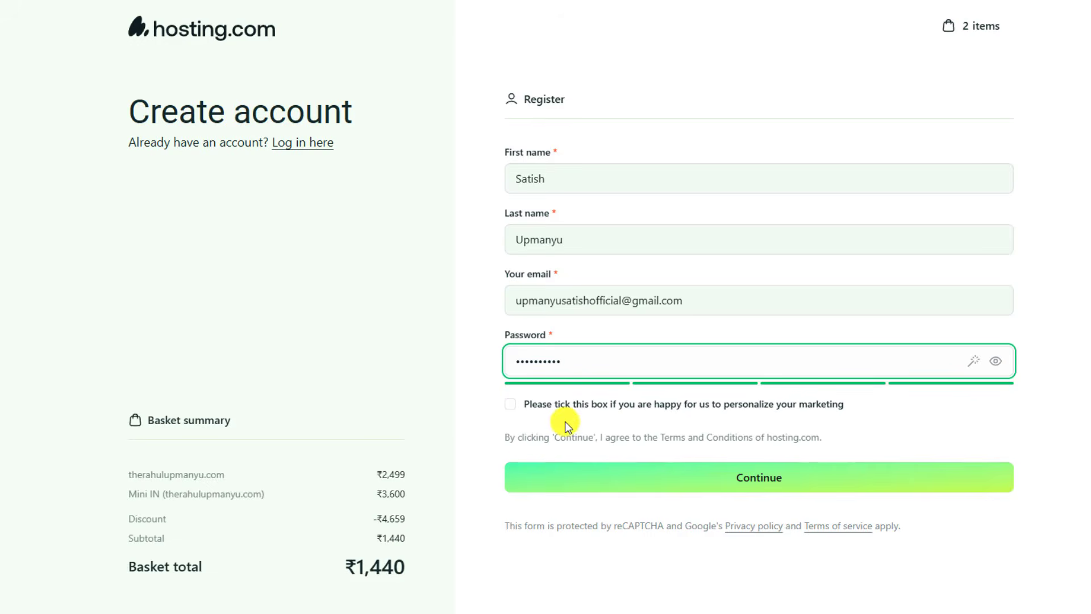
left_click(592, 466)
left_click(592, 467)
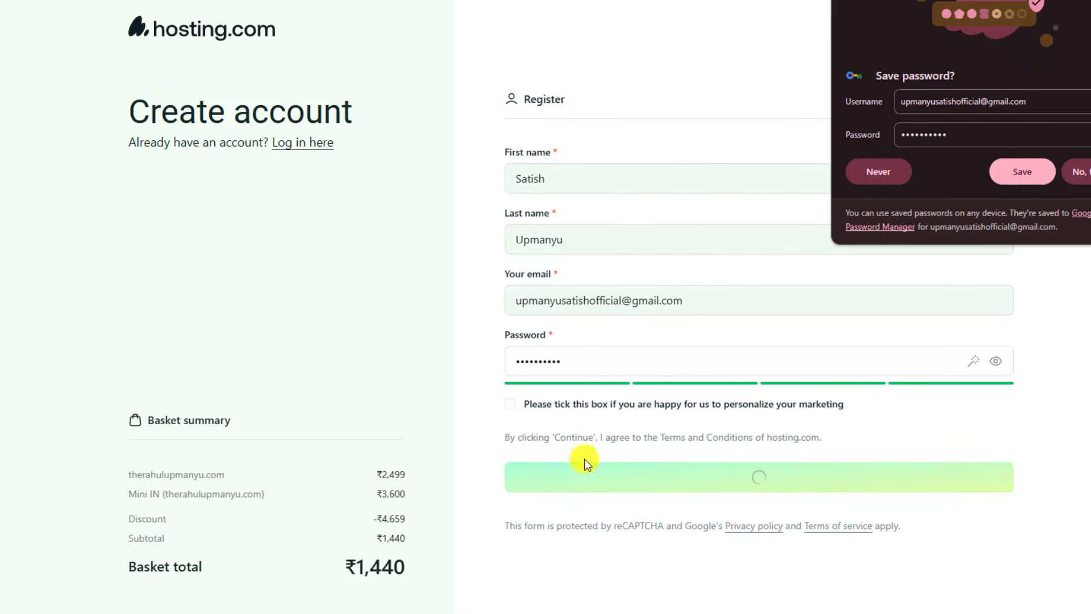
left_click(1079, 172)
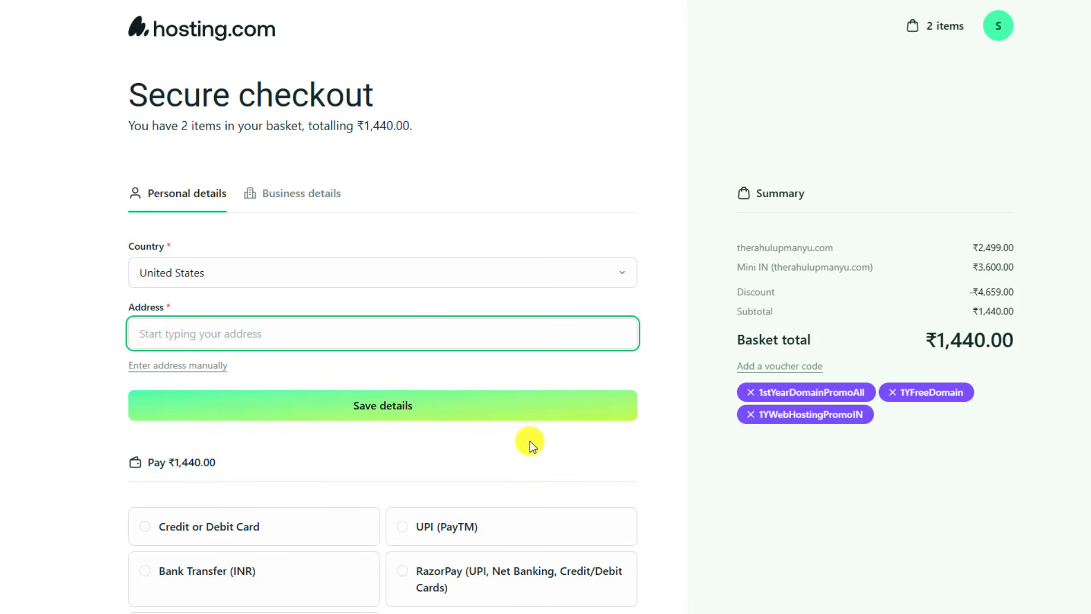
Set the billing country to India.
left_click(250, 279)
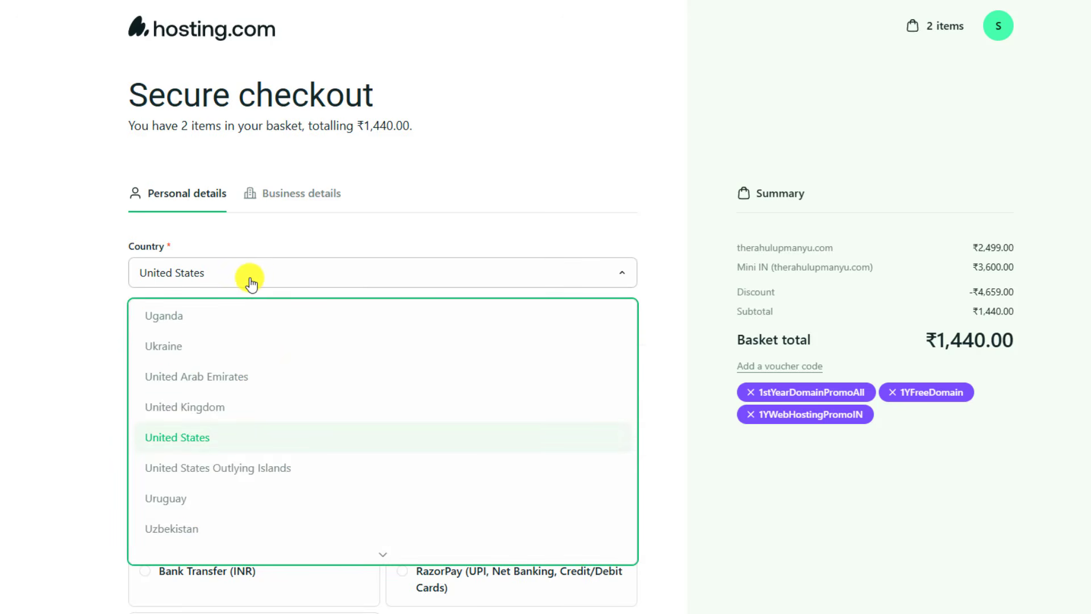
scroll(255, 369, "down", 5)
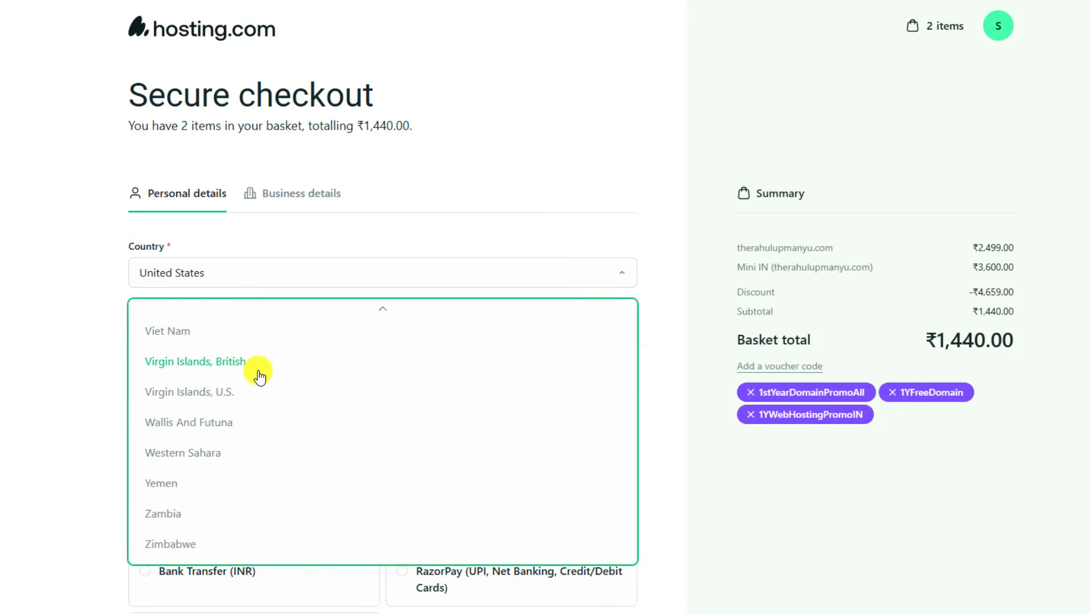
scroll(267, 398, "up", 10)
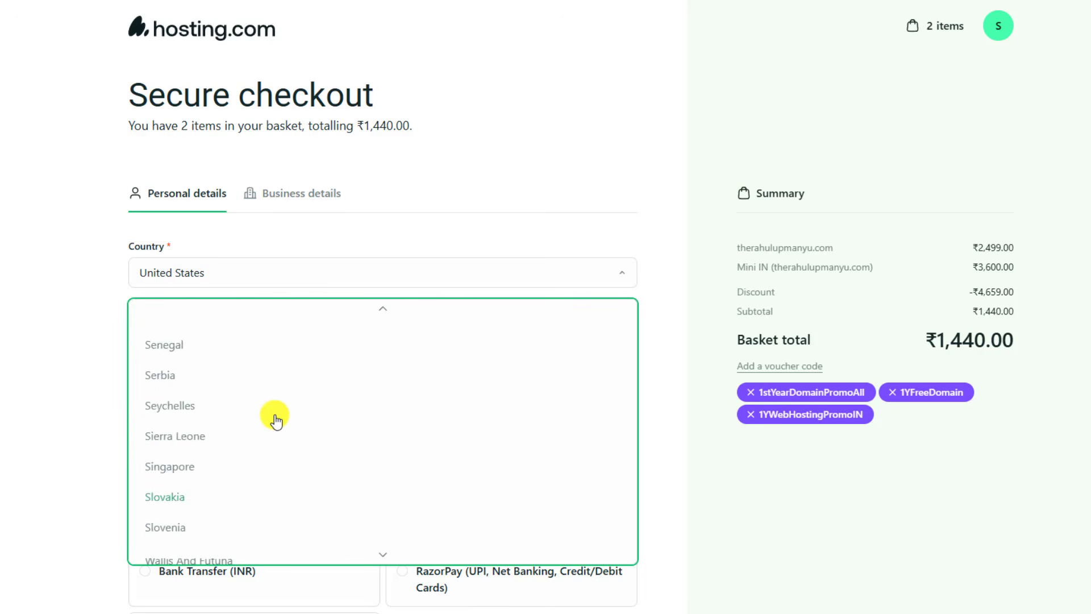
scroll(276, 421, "up", 4)
scroll(273, 417, "down", 10)
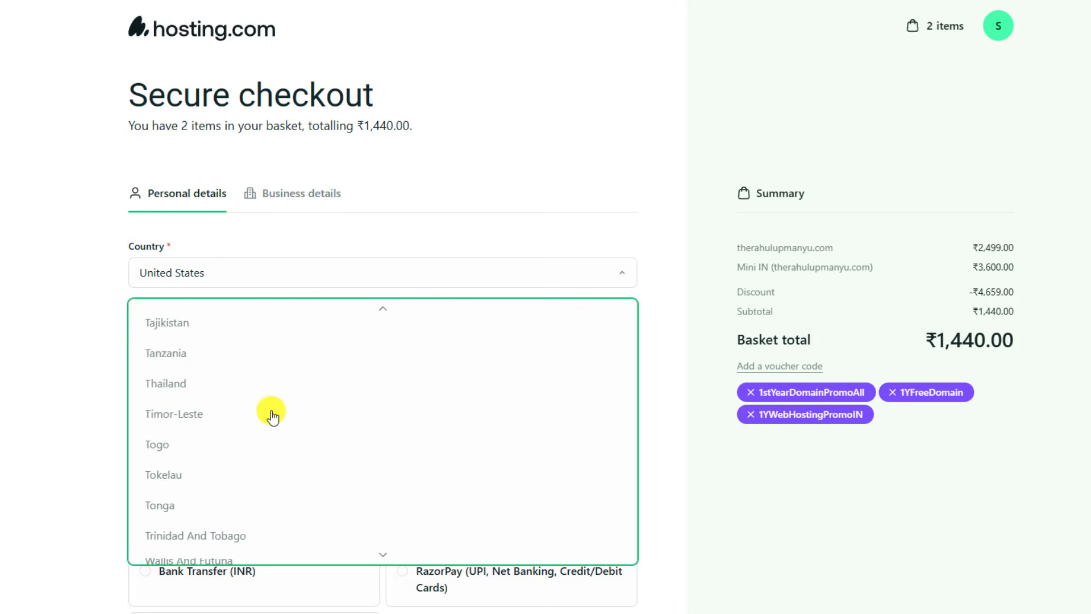
scroll(274, 417, "up", 8)
left_click(208, 333)
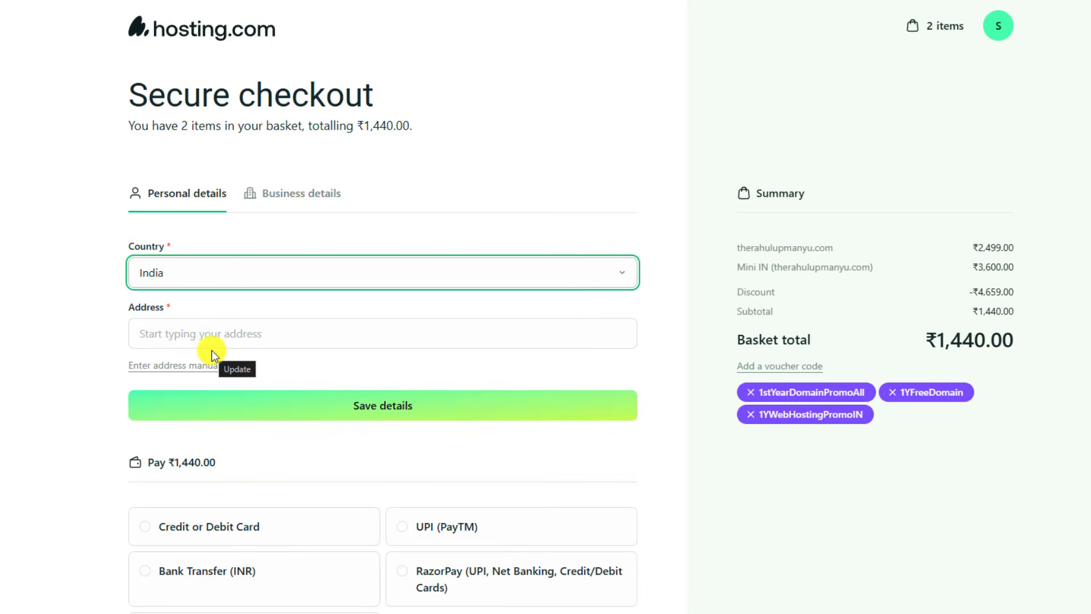
Switch to manual address entry and choose the billing region.
left_click(212, 344)
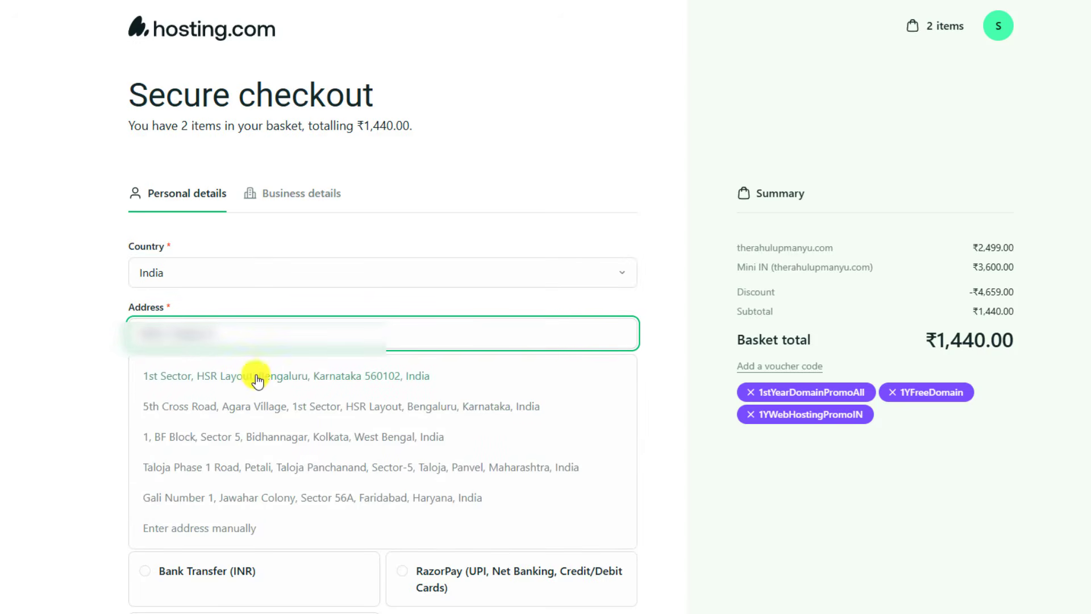
left_click(263, 528)
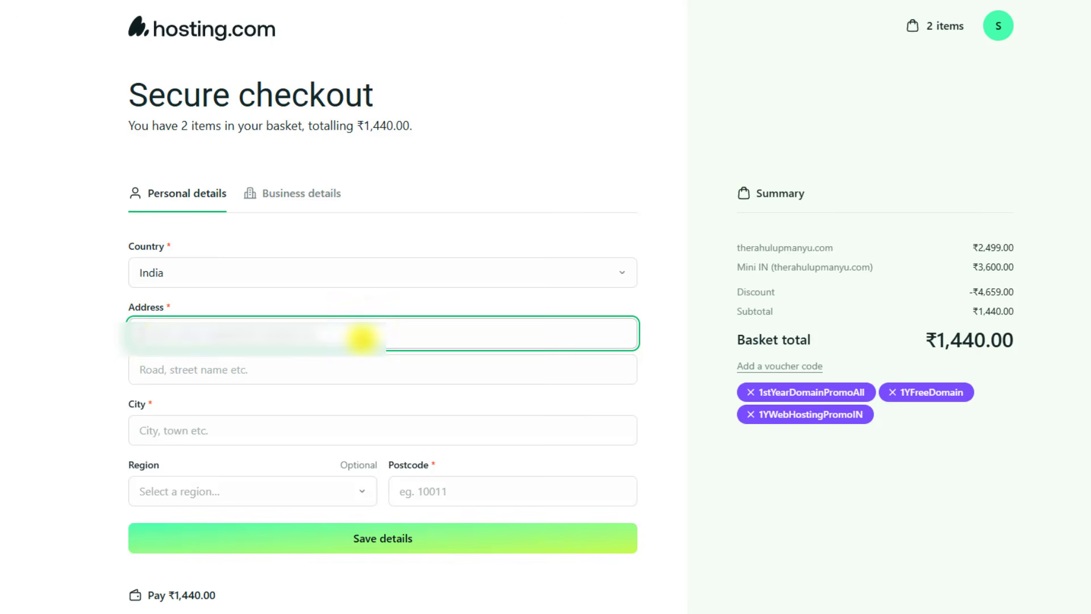
left_click(199, 492)
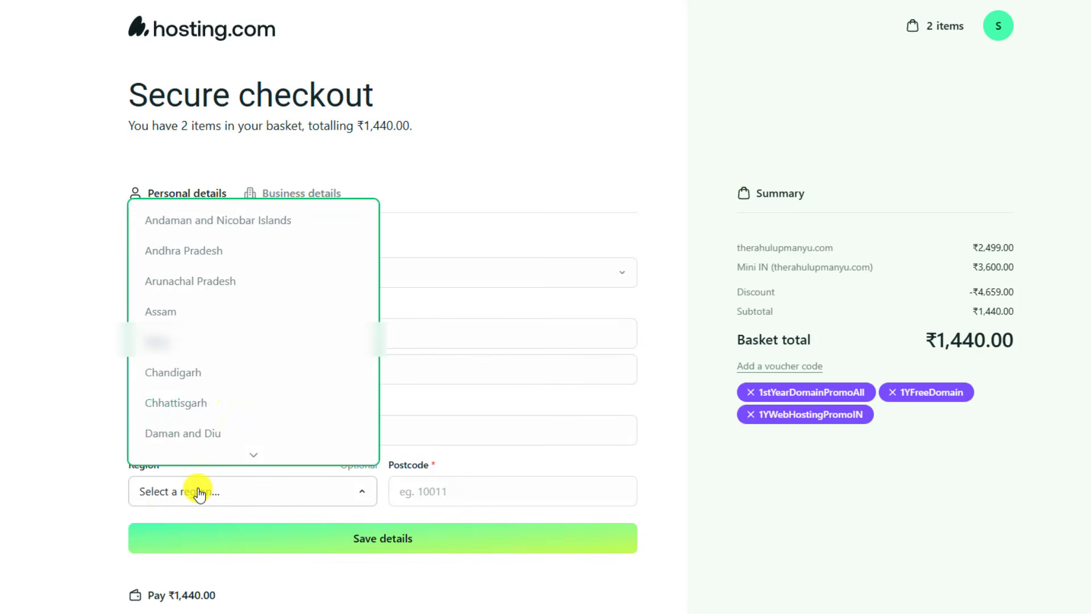
scroll(182, 316, "down", 1)
scroll(182, 317, "down", 1)
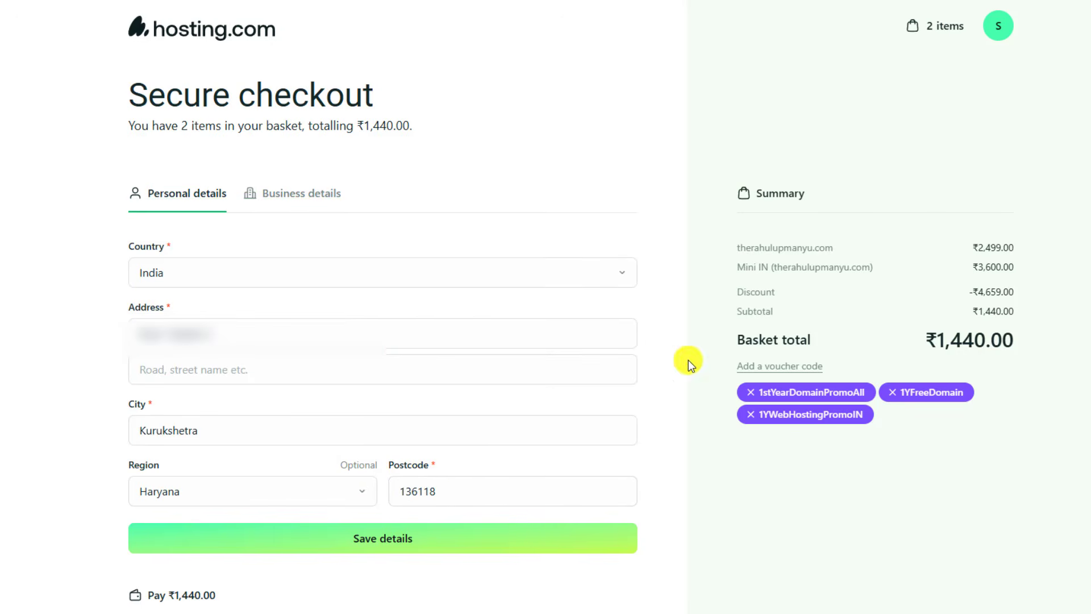
Apply a voucher code, check the reduced basket total, and save the billing details.
left_click(811, 367)
type("RAHUL")
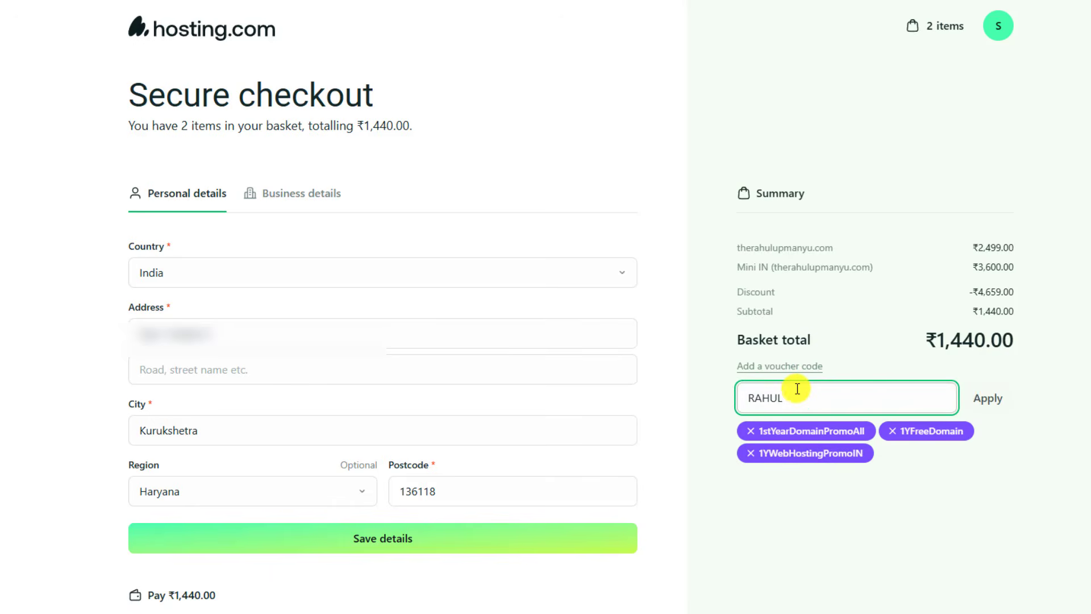
left_click(999, 403)
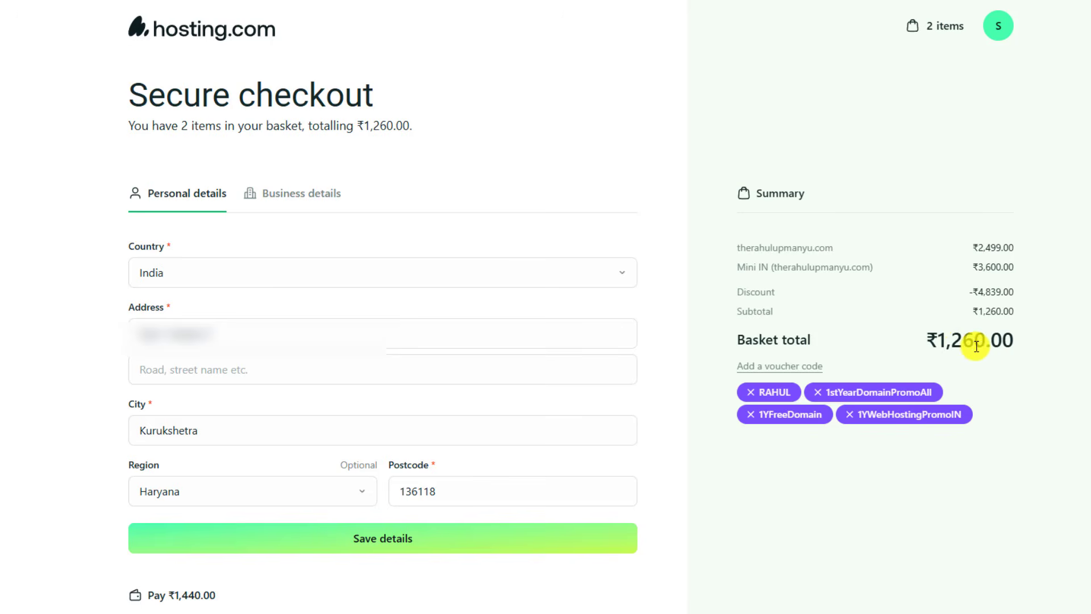
left_click_drag(936, 336, 1018, 358)
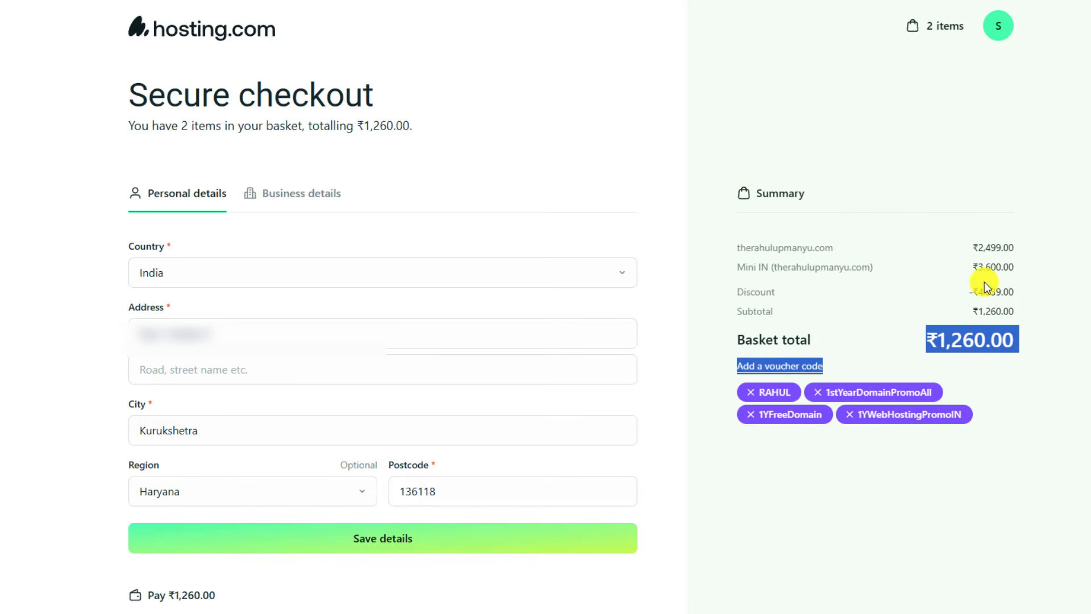
scroll(134, 454, "down", 2)
left_click(357, 408)
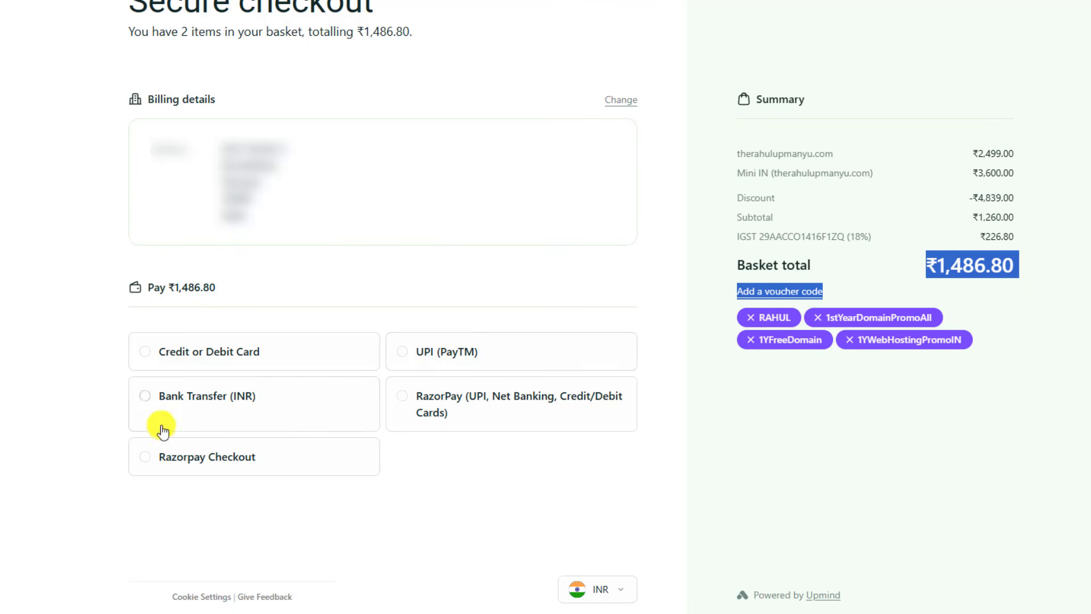
Place the order with UPI via Paytm and approve the ₹1,486.80 payment.
left_click(401, 359)
left_click(335, 420)
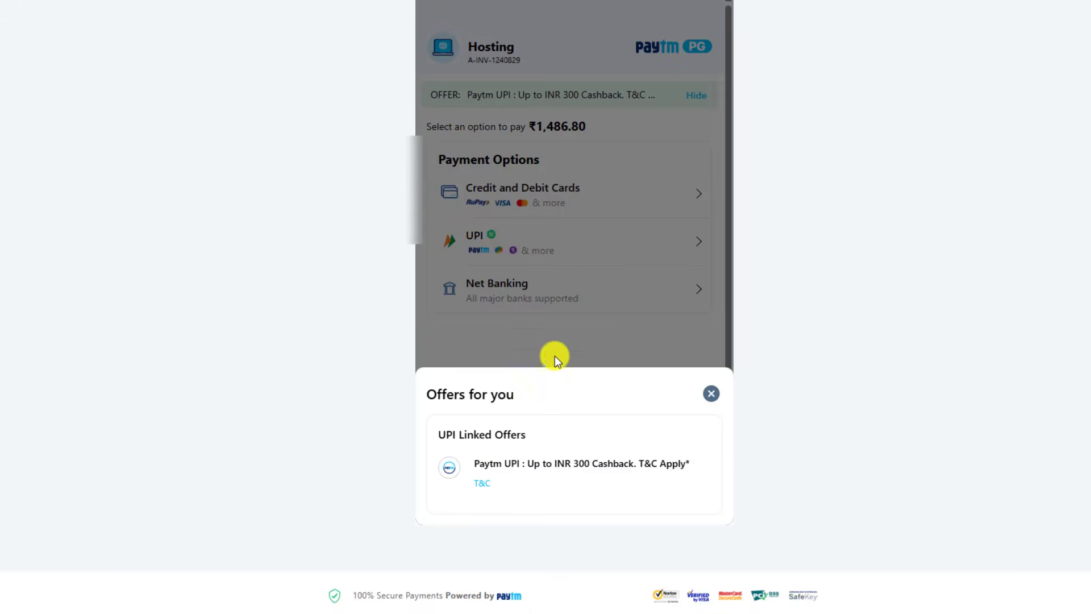
left_click(711, 393)
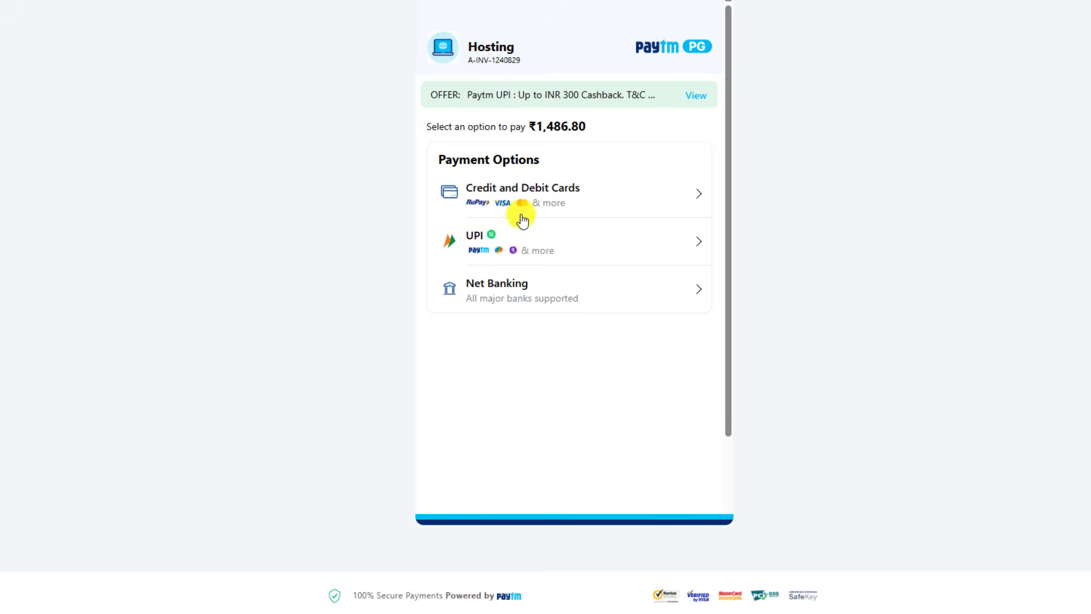
left_click(544, 241)
left_click(506, 422)
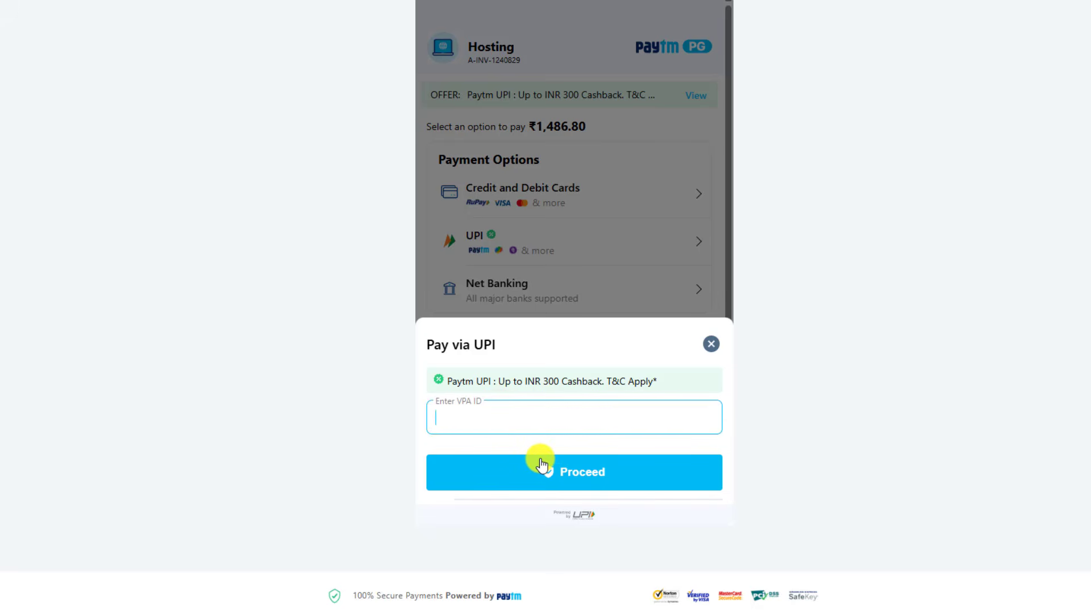
left_click(553, 387)
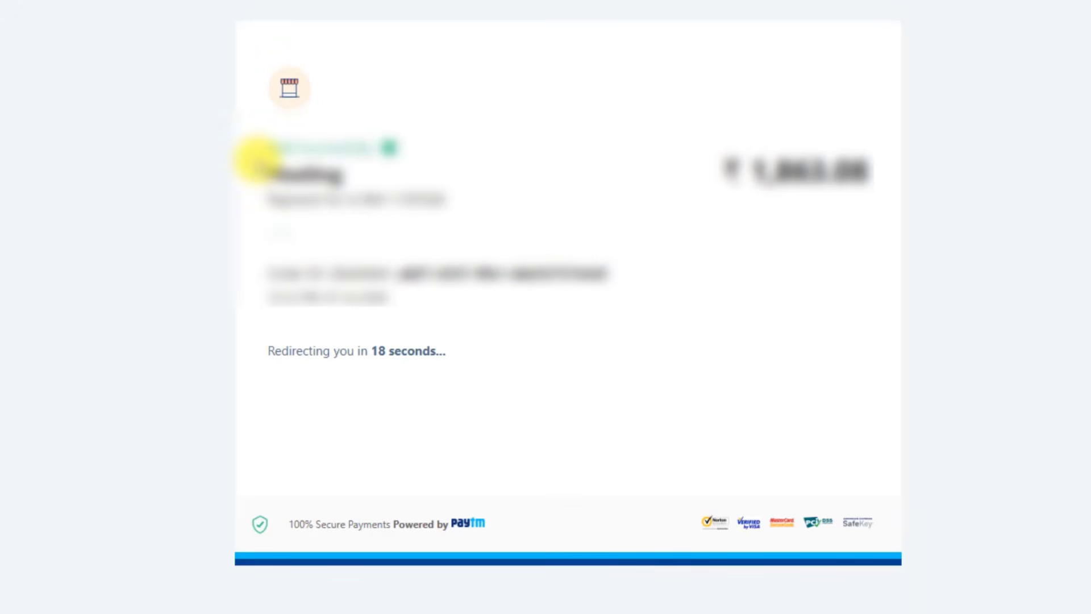
left_click_drag(264, 145, 370, 156)
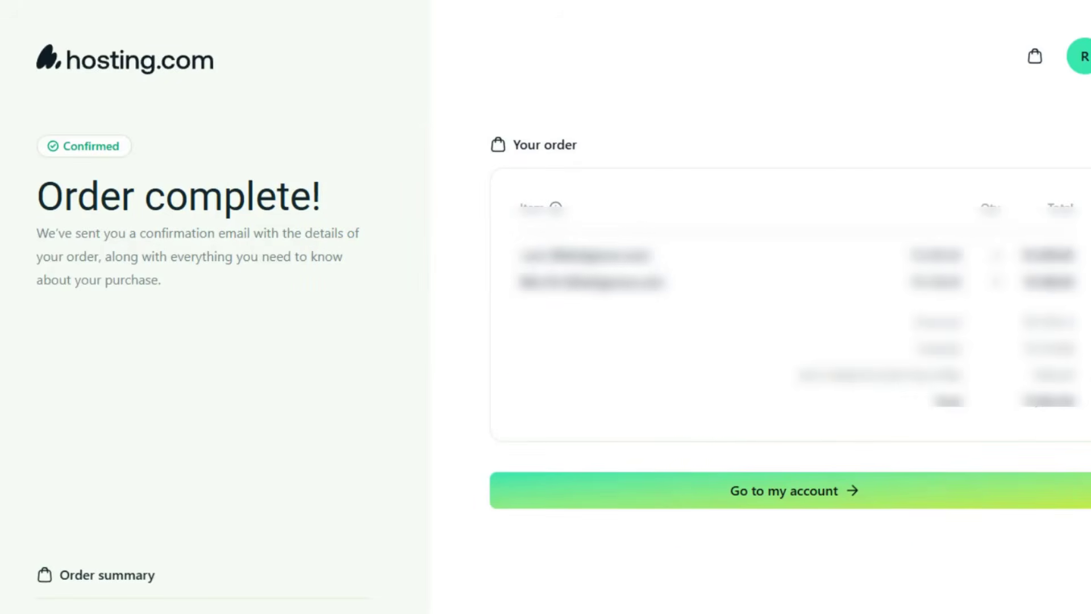
Go from the Order complete page to the account dashboard.
left_click(804, 504)
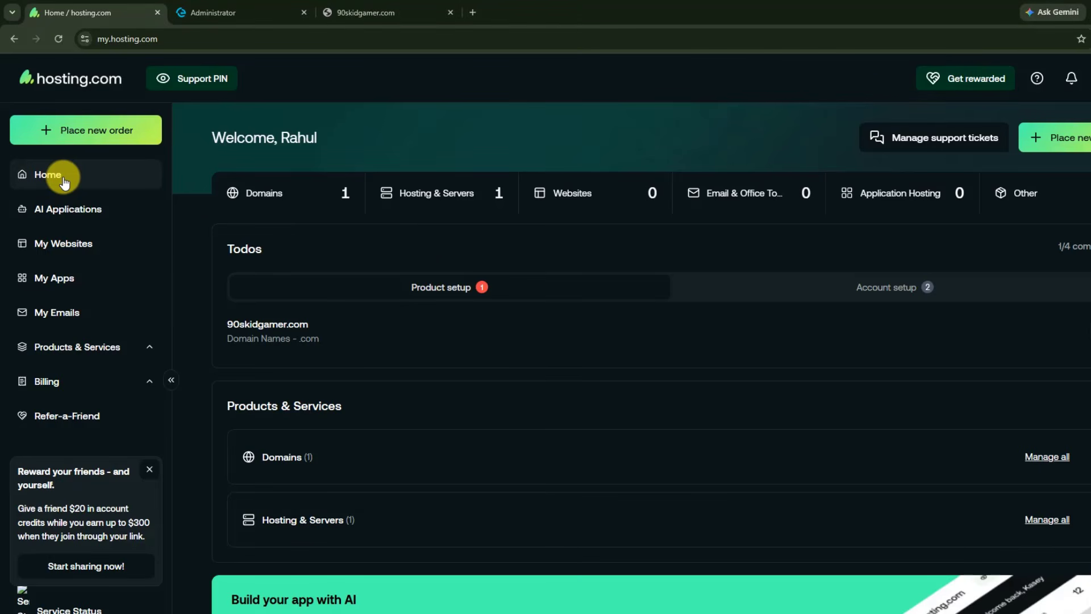
From My Apps, start a WordPress 7.0.0 installation on the 90skidgamer.com domain.
left_click(57, 278)
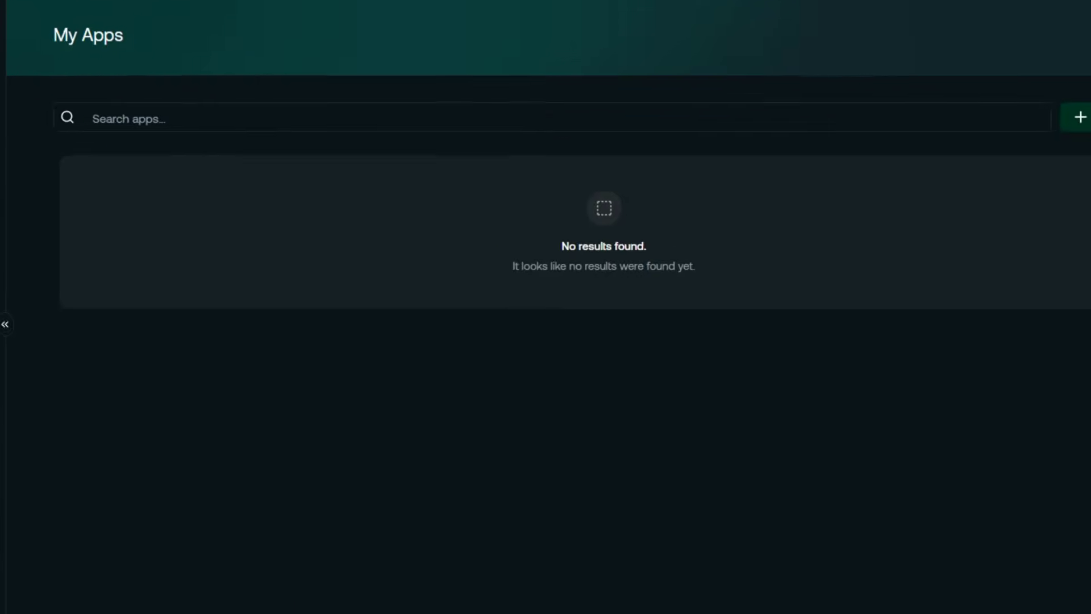
left_click(1082, 105)
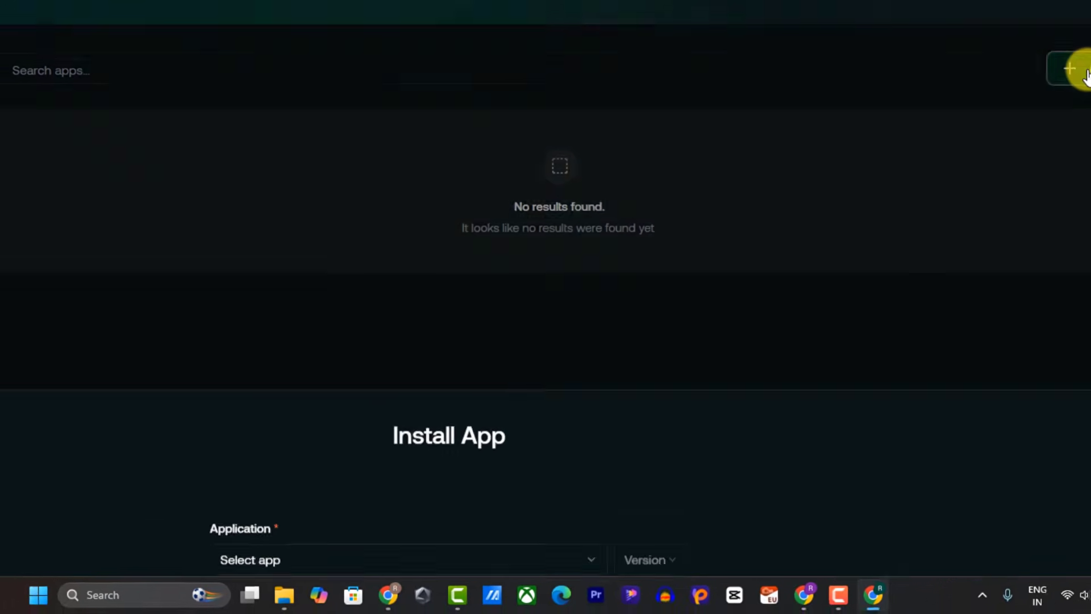
left_click(377, 358)
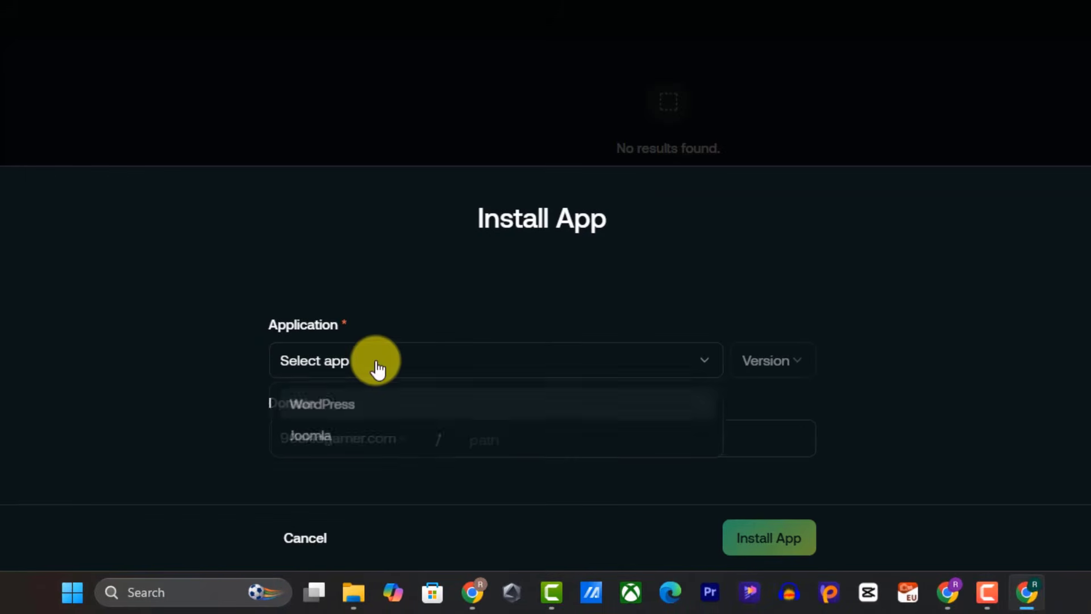
left_click(348, 407)
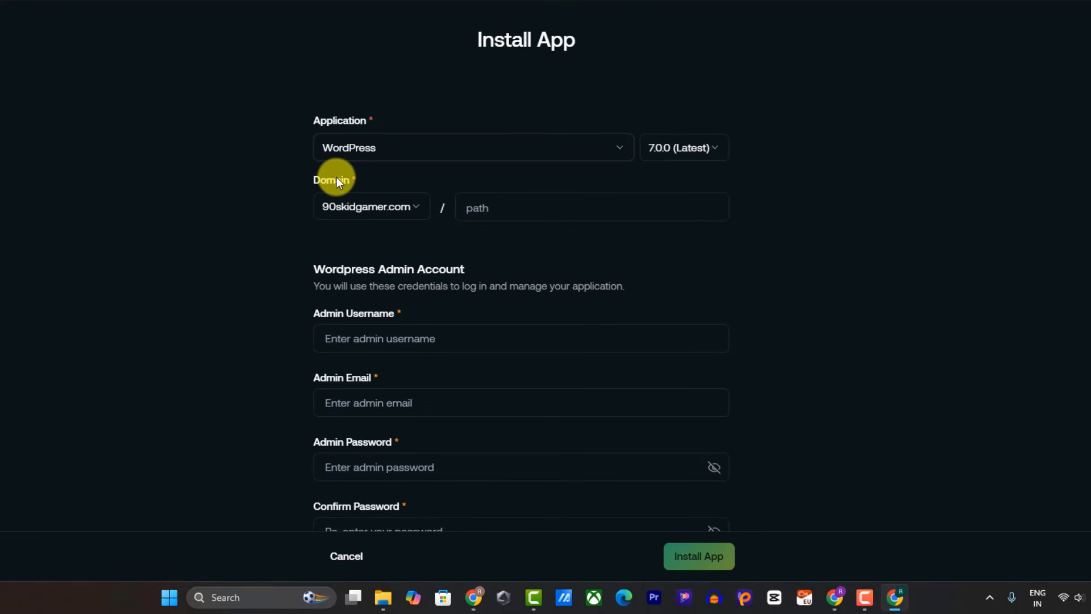
left_click(495, 212)
left_click(392, 239)
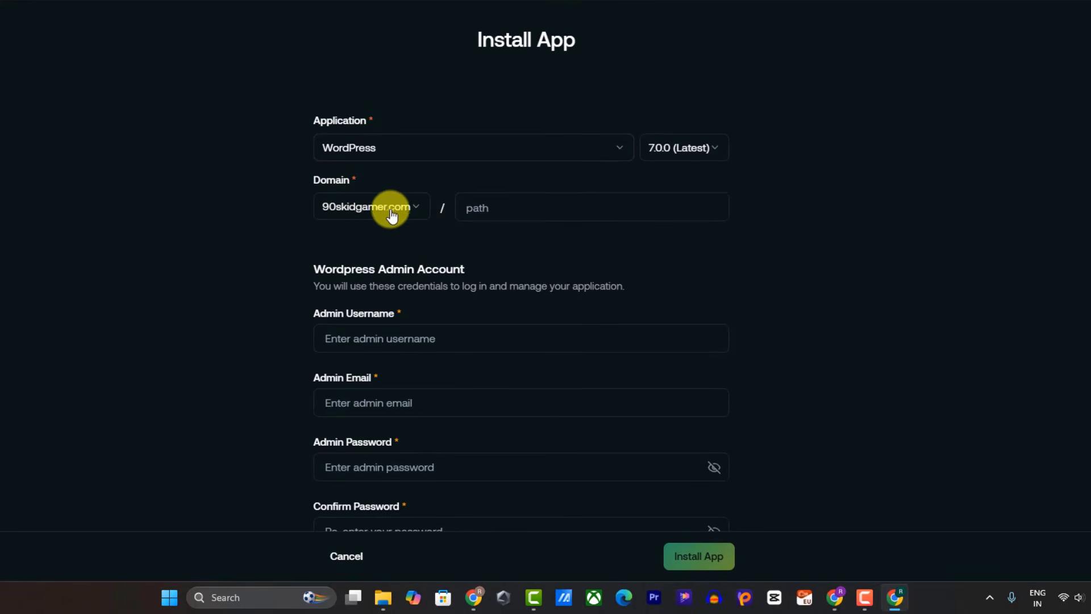
left_click(395, 213)
left_click(386, 243)
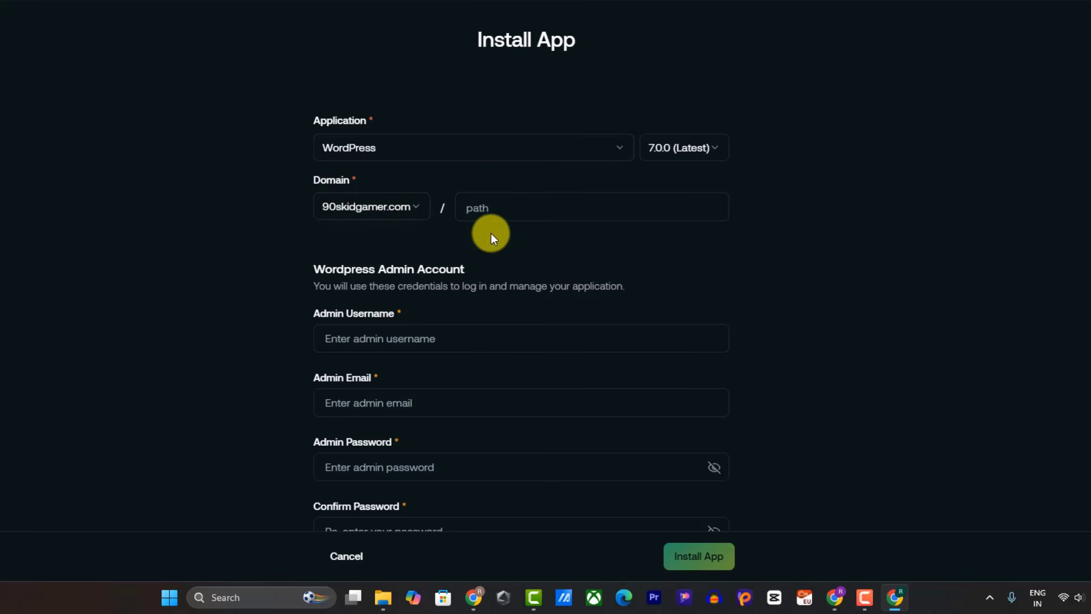
scroll(381, 267, "down", 2)
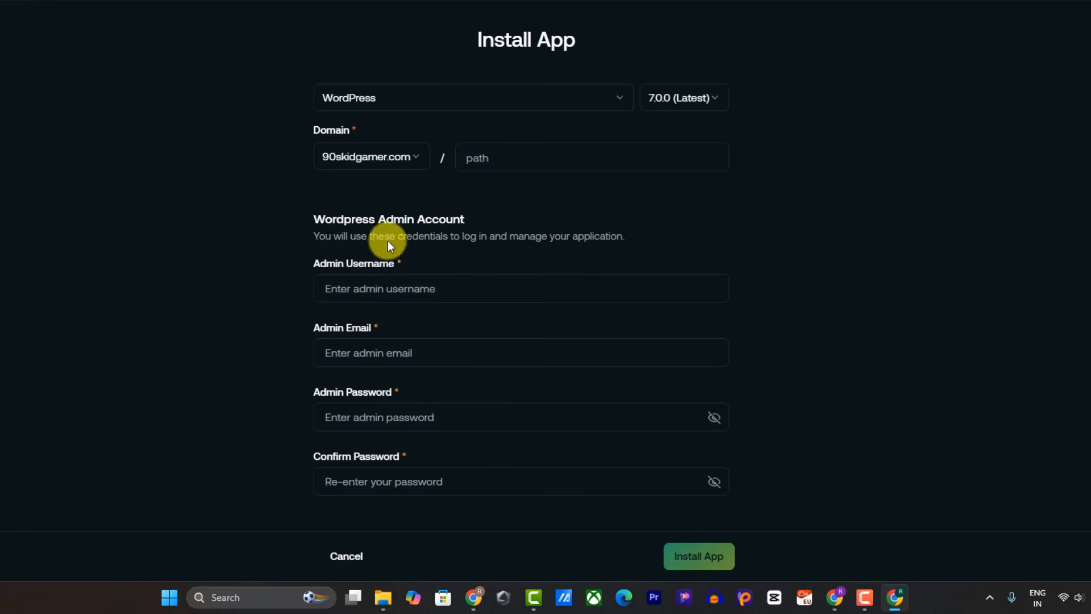
left_click(413, 284)
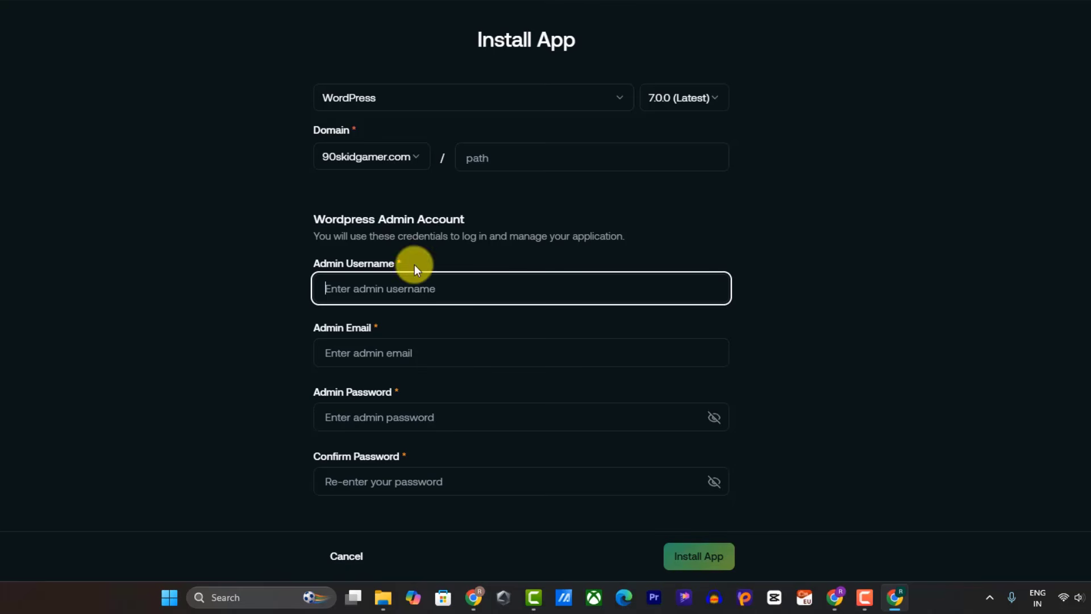
Fill in the admin e-mail and admin username, then launch the WordPress installation.
left_click(365, 344)
left_click(420, 387)
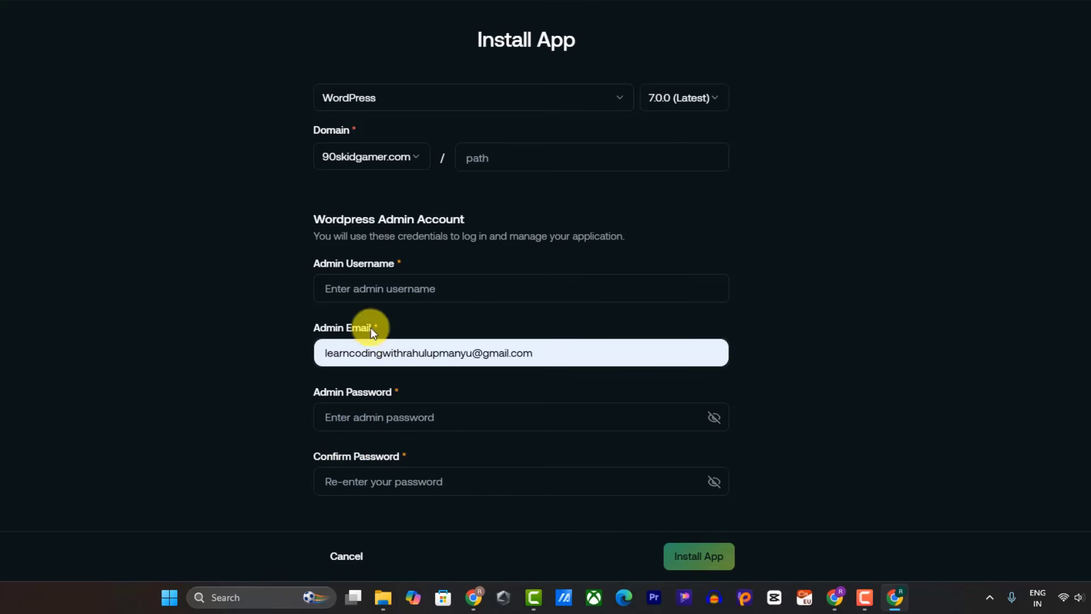
left_click(370, 286)
type("90skid")
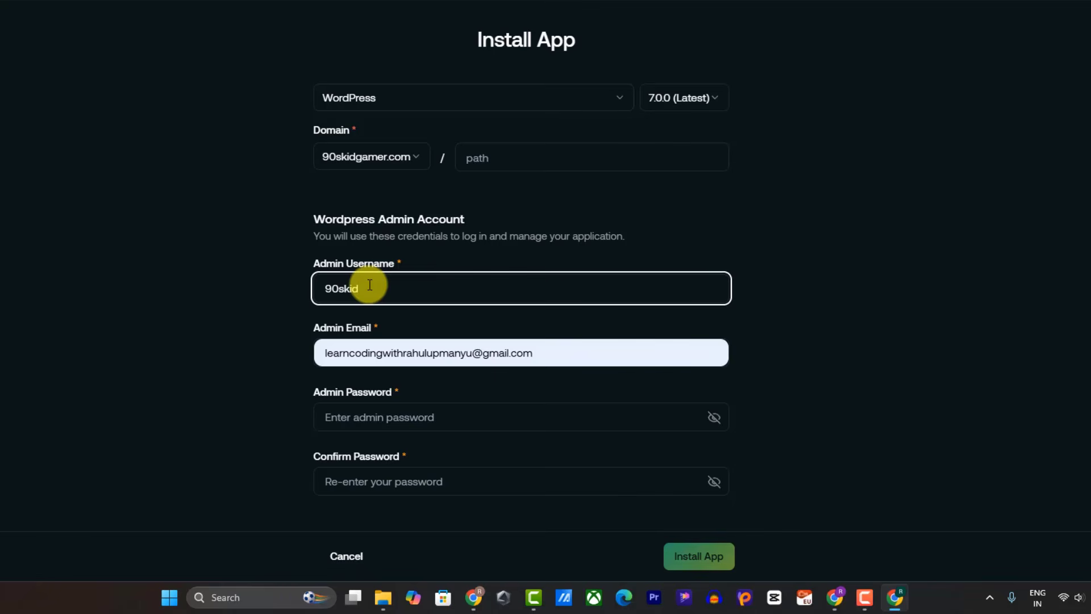
type("gamer")
left_click(415, 417)
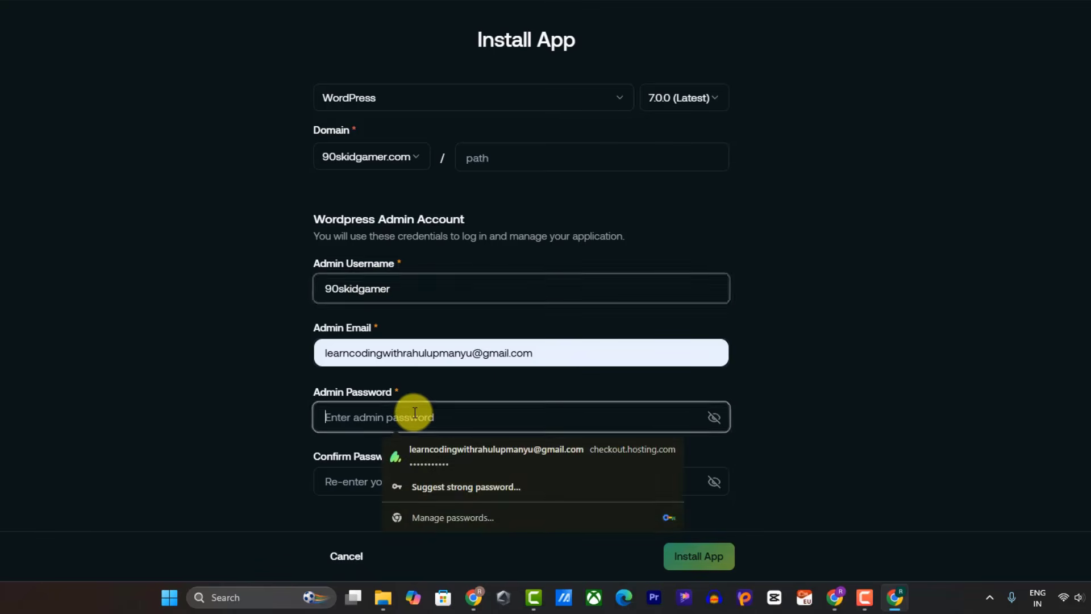
left_click(233, 415)
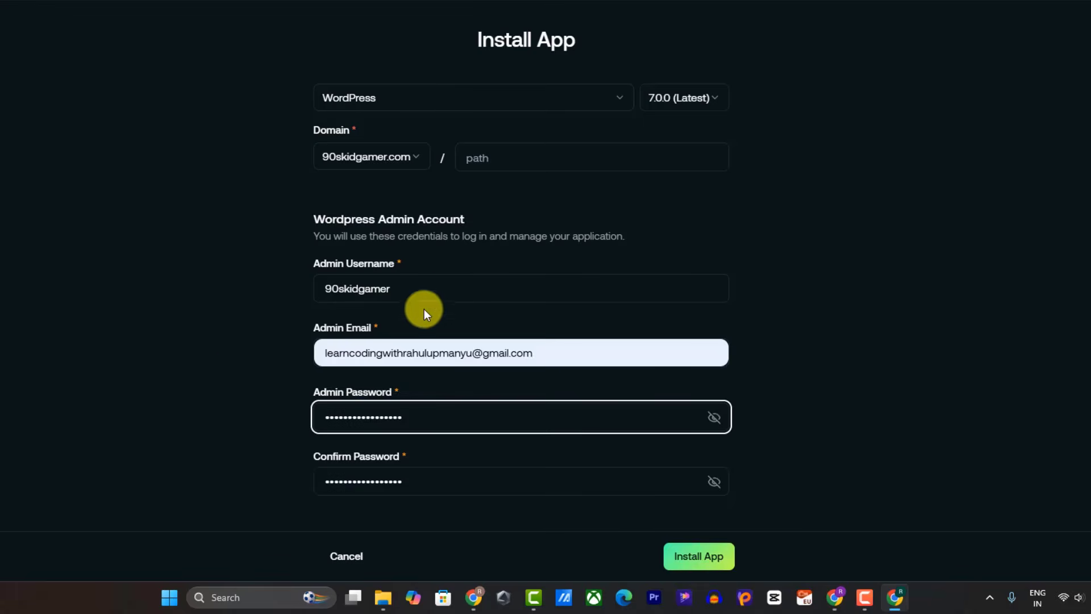
left_click_drag(397, 288, 256, 292)
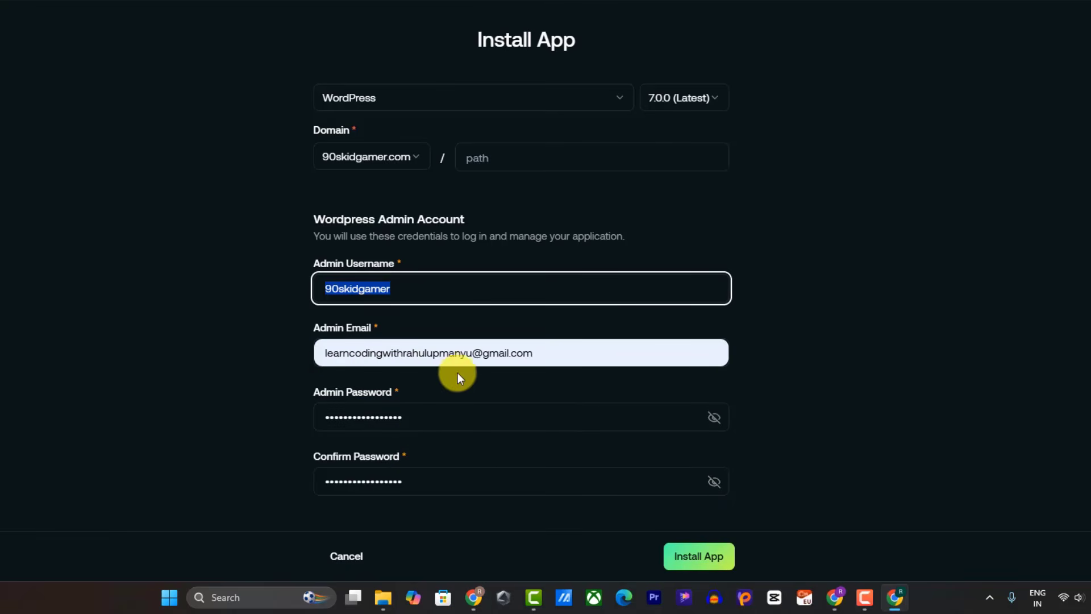
left_click(696, 555)
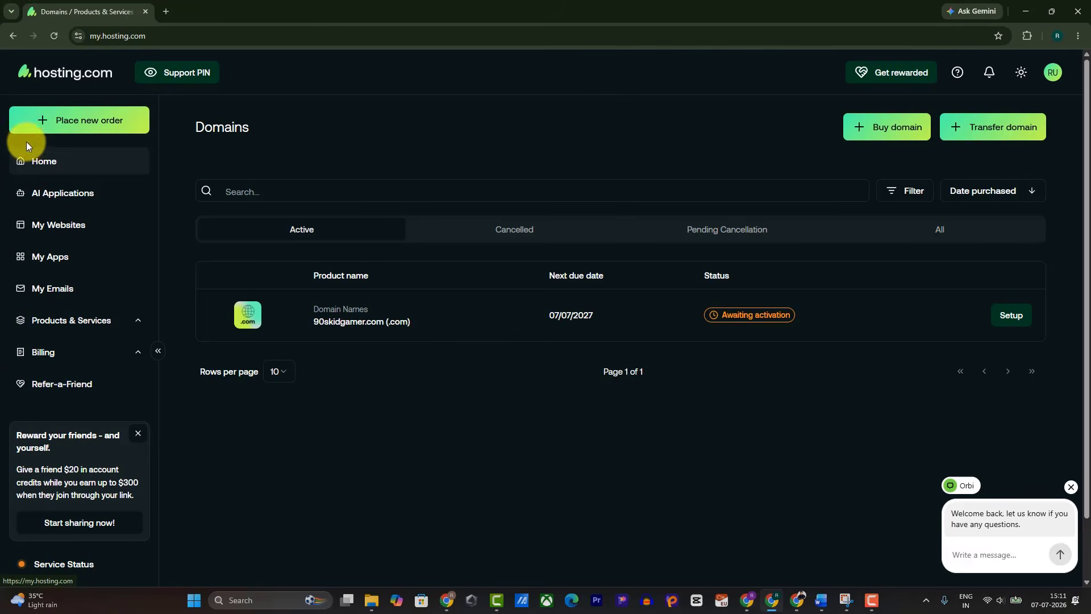
Open the Domains list from the account home dashboard.
left_click(39, 164)
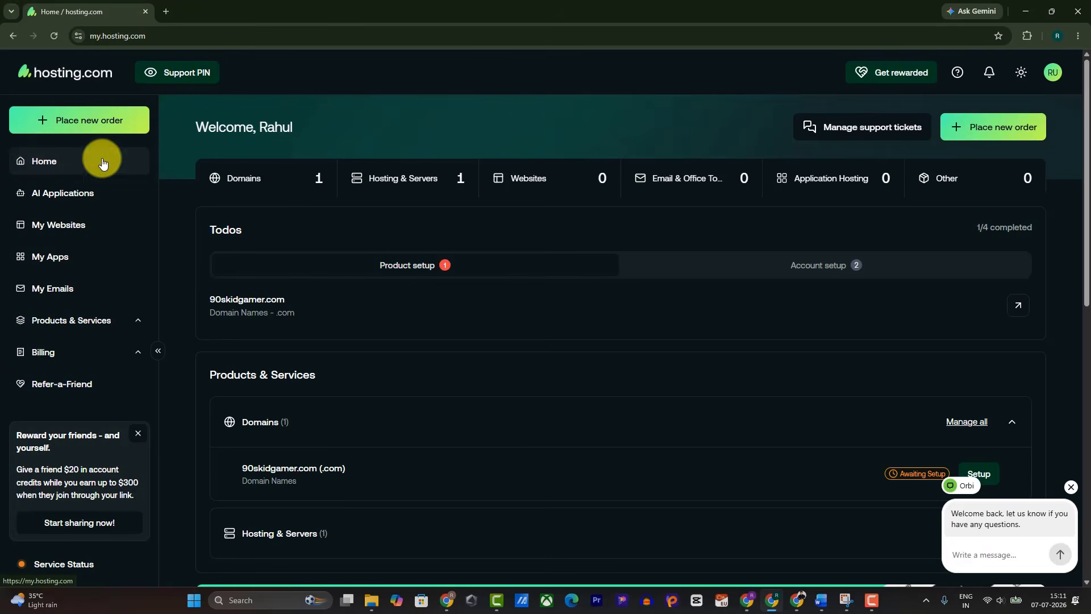
left_click(239, 179)
left_click(882, 602)
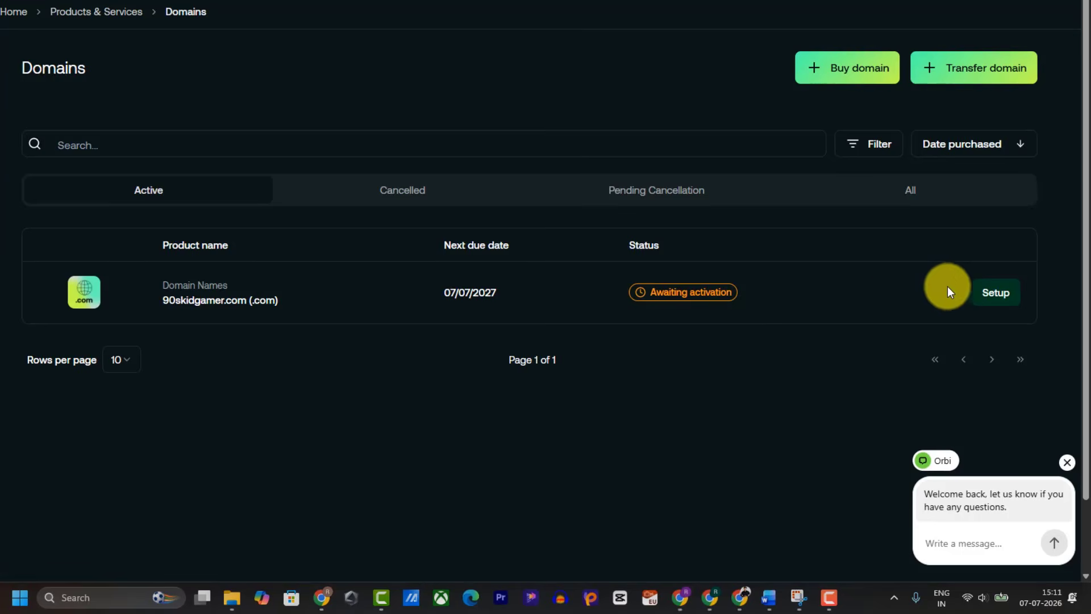
Confirm the 90skidgamer.com domain setup and return to the Domains list.
left_click(993, 291)
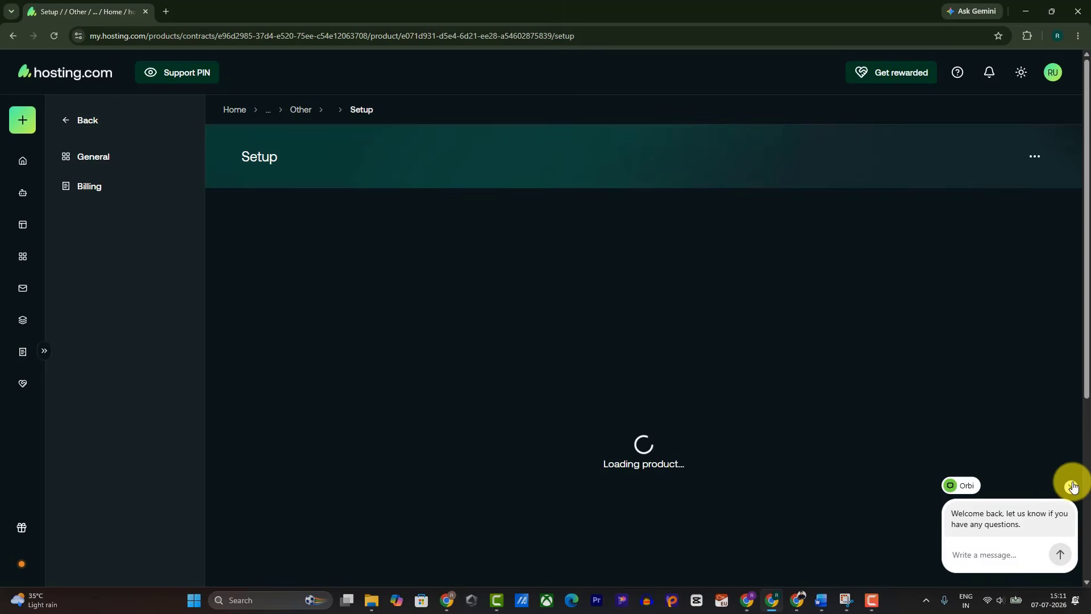
left_click(1072, 485)
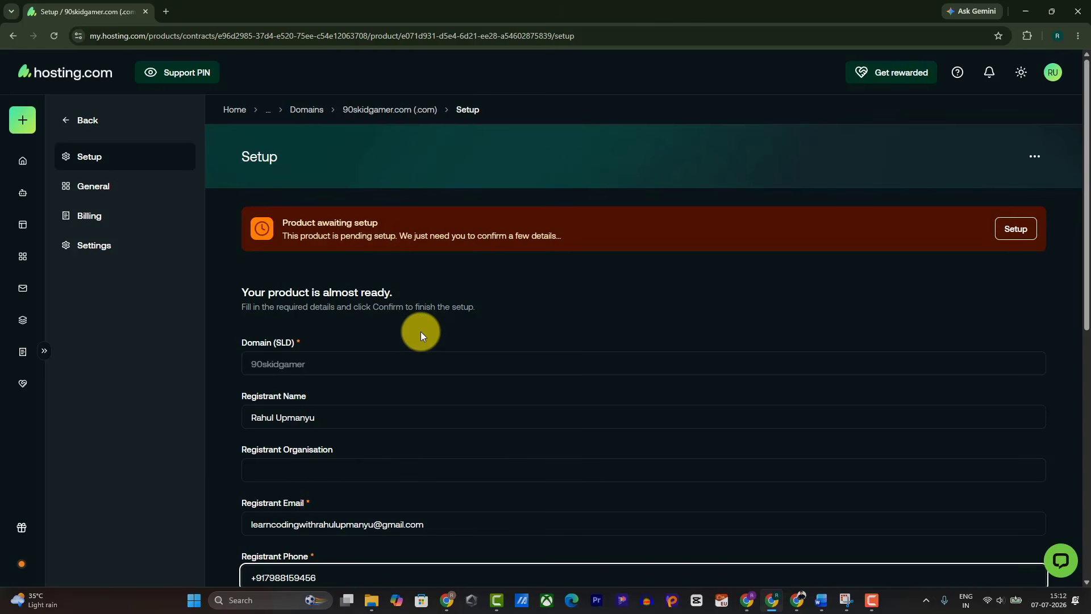
scroll(420, 332, "down", 10)
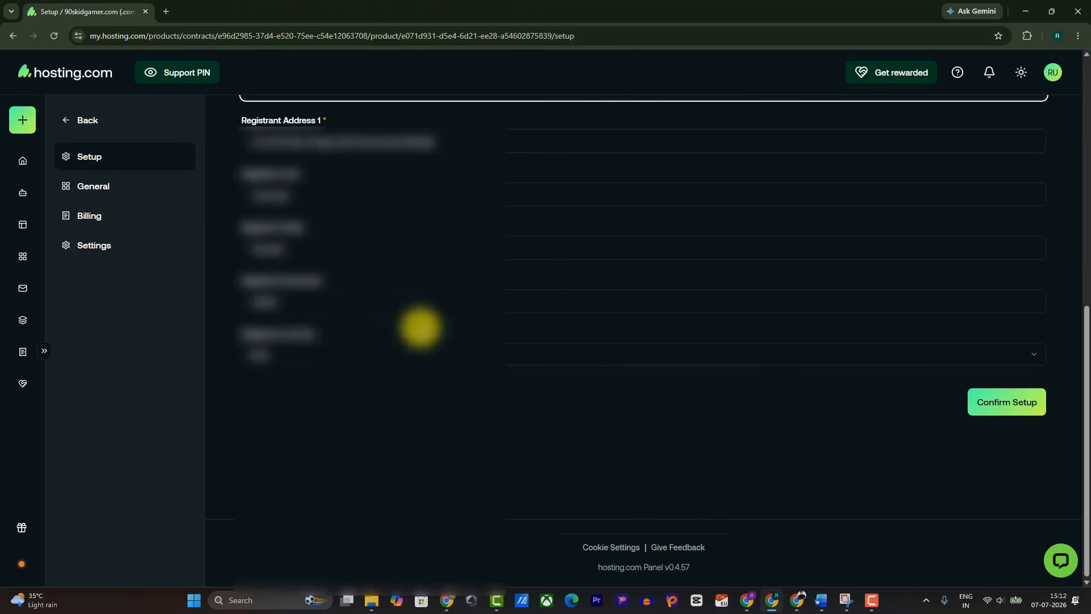
left_click(989, 415)
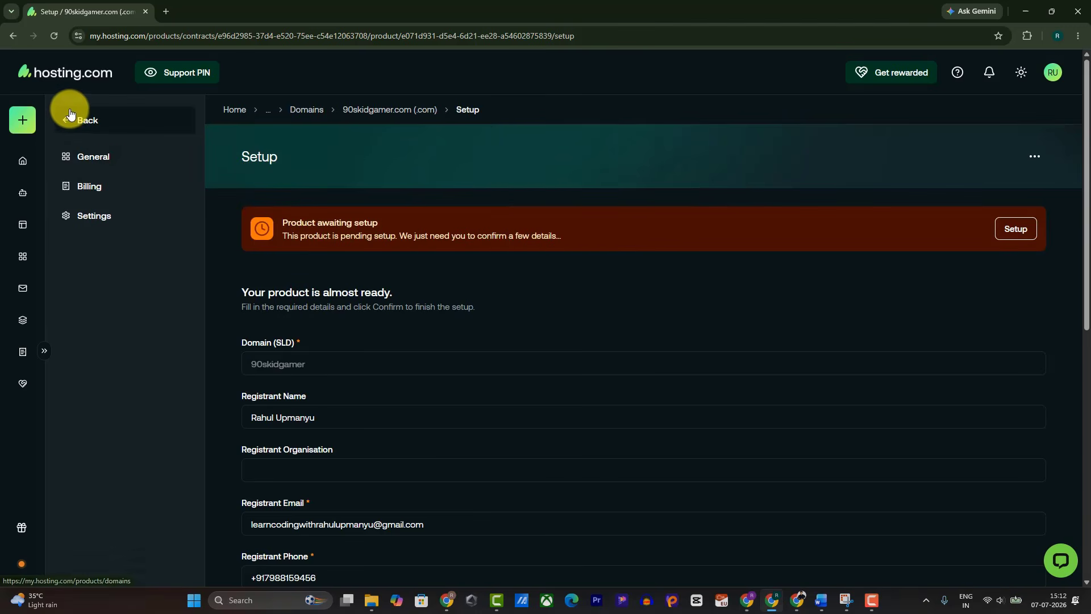
left_click(79, 120)
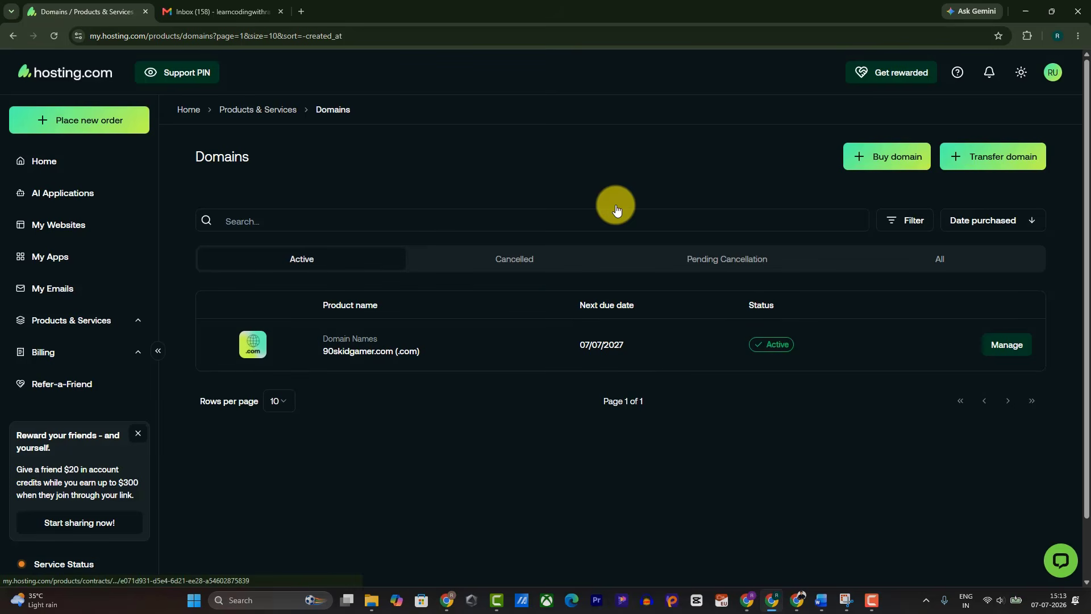
View the 90skidgamer.com domain details, then inspect the site's 'Not secure' connection info.
left_click(335, 348)
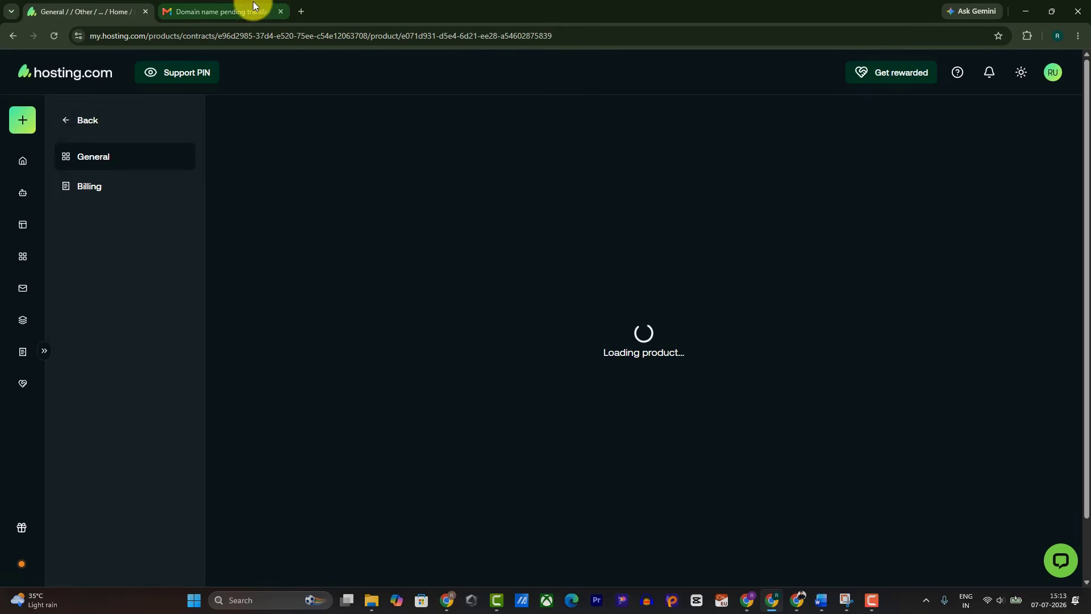
left_click(74, 120)
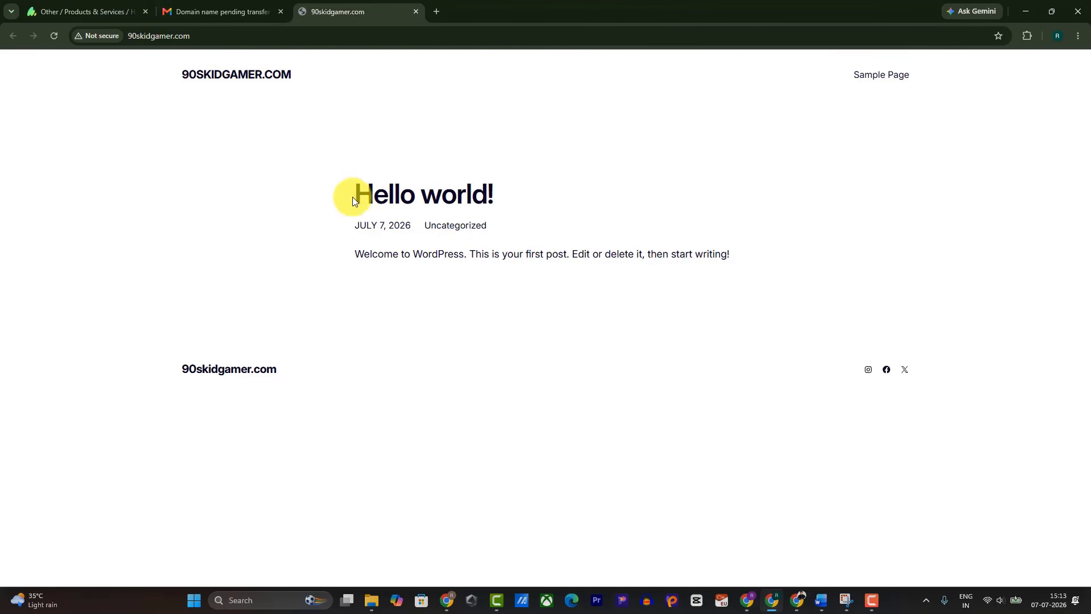
left_click(95, 36)
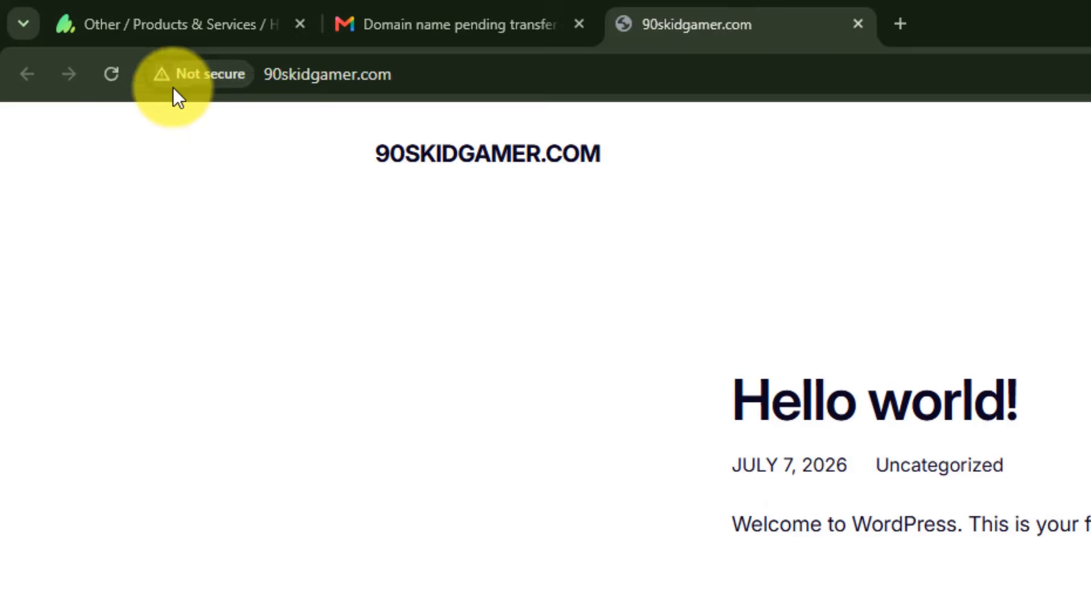
left_click(203, 75)
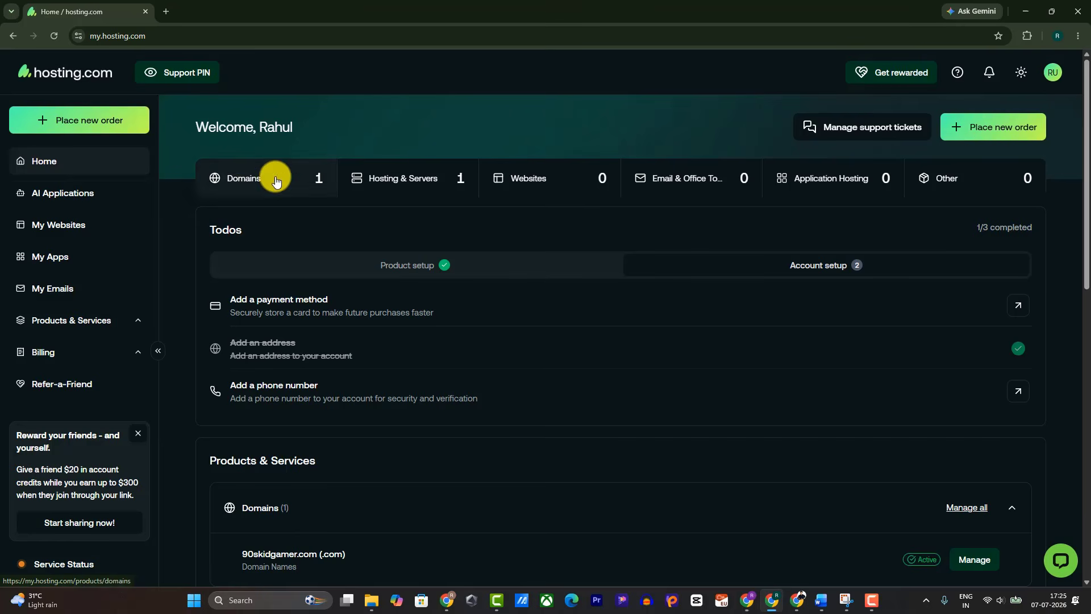
Turn on Force HTTPS for 90skidgamer.com's Let's Encrypt certificate in the Enhance Security tab.
left_click(394, 187)
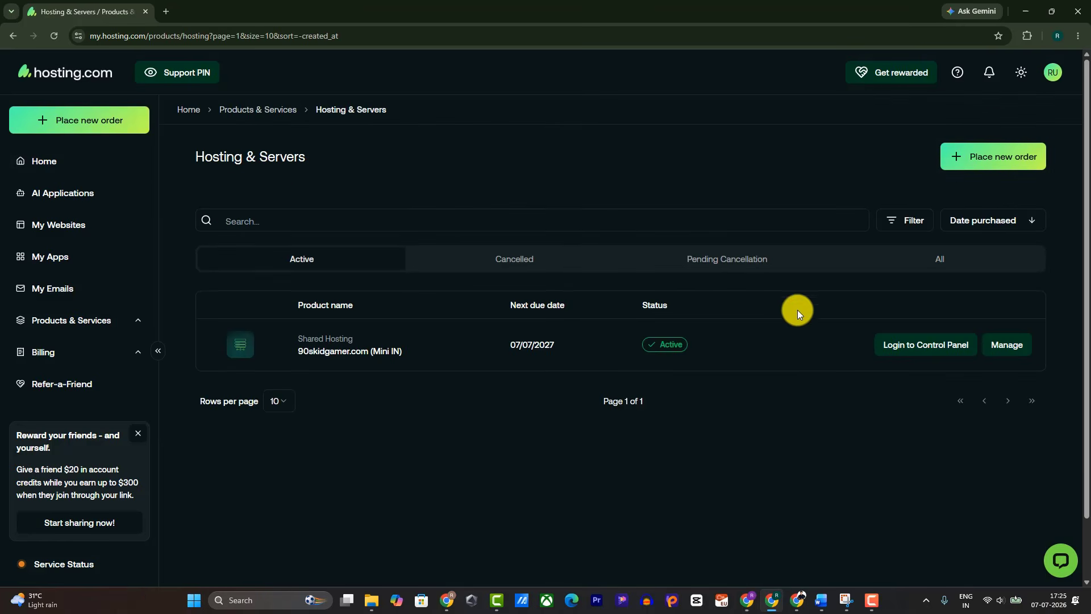
left_click(934, 347)
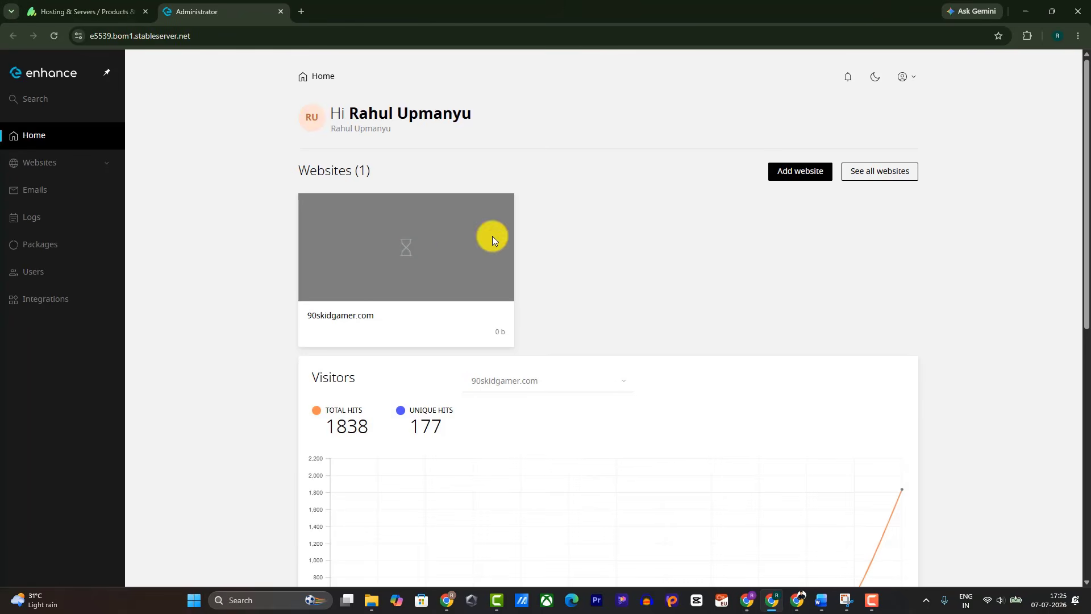
left_click(46, 166)
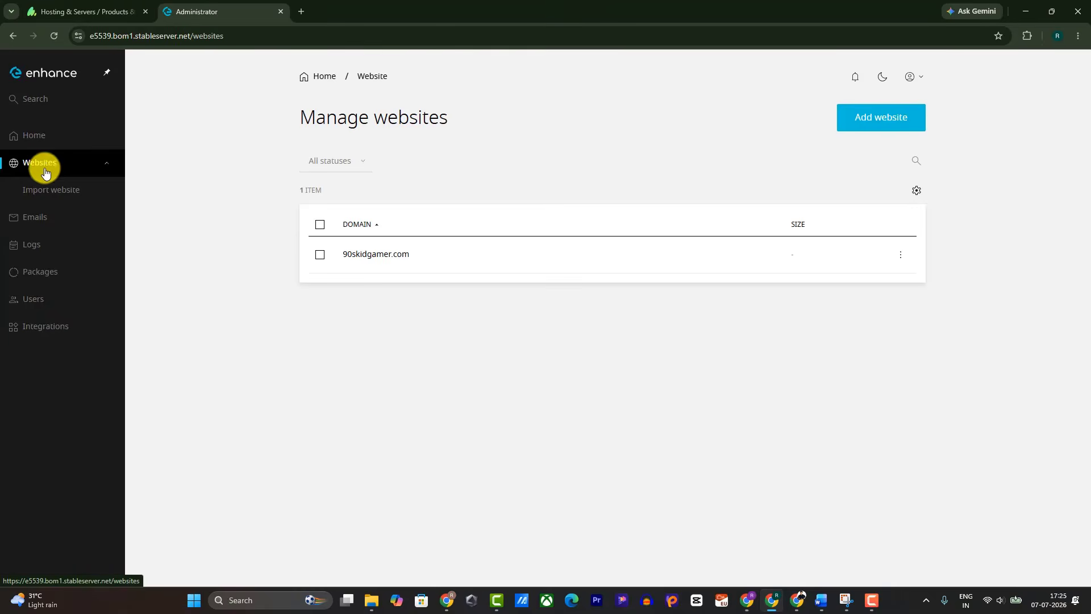
left_click(363, 257)
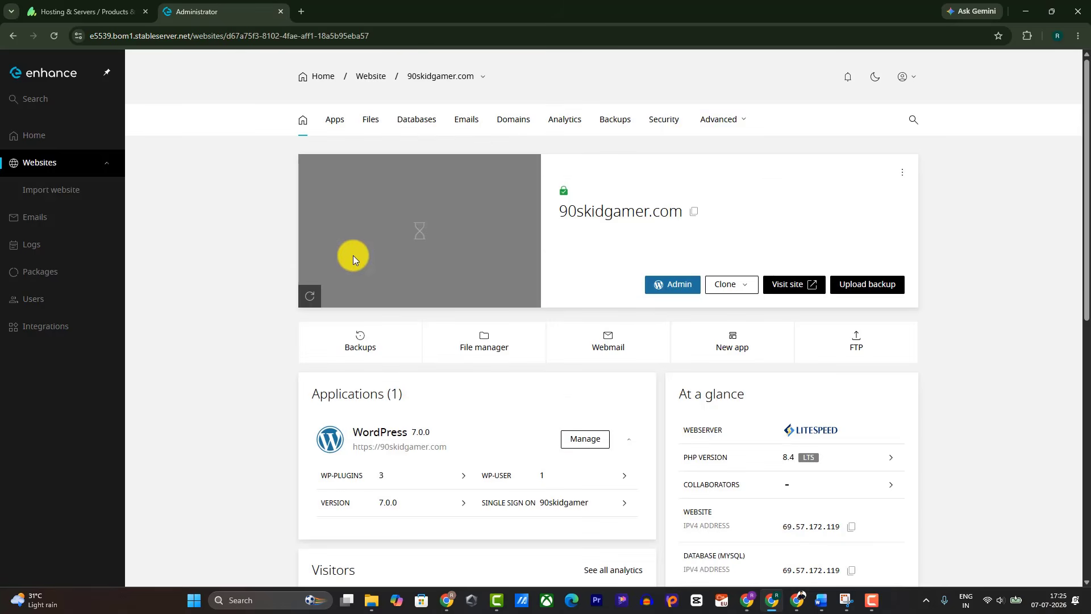
left_click(671, 125)
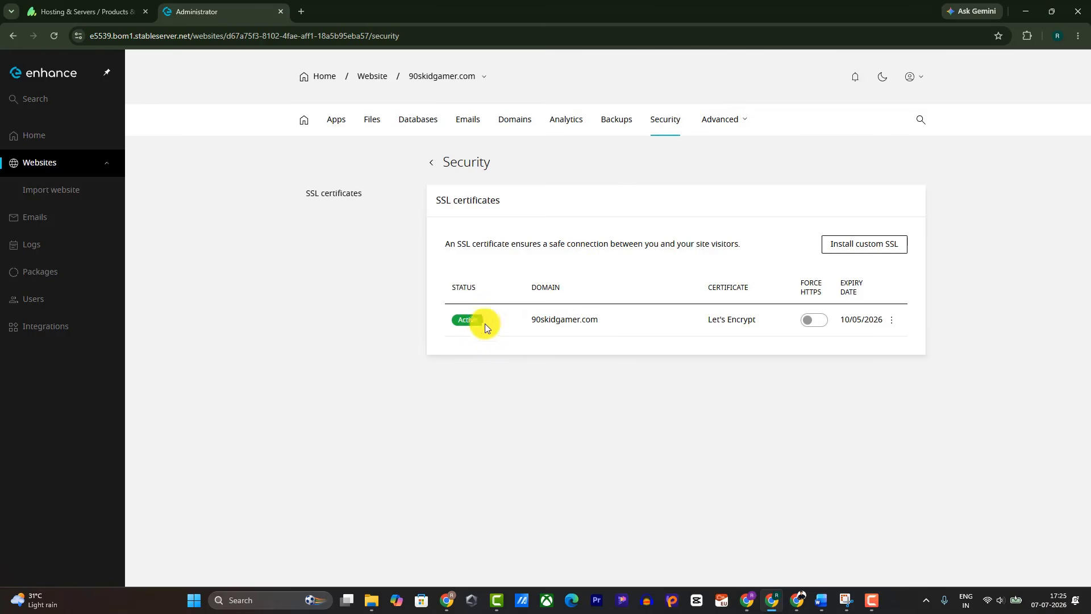
left_click_drag(447, 321, 484, 319)
left_click(821, 325)
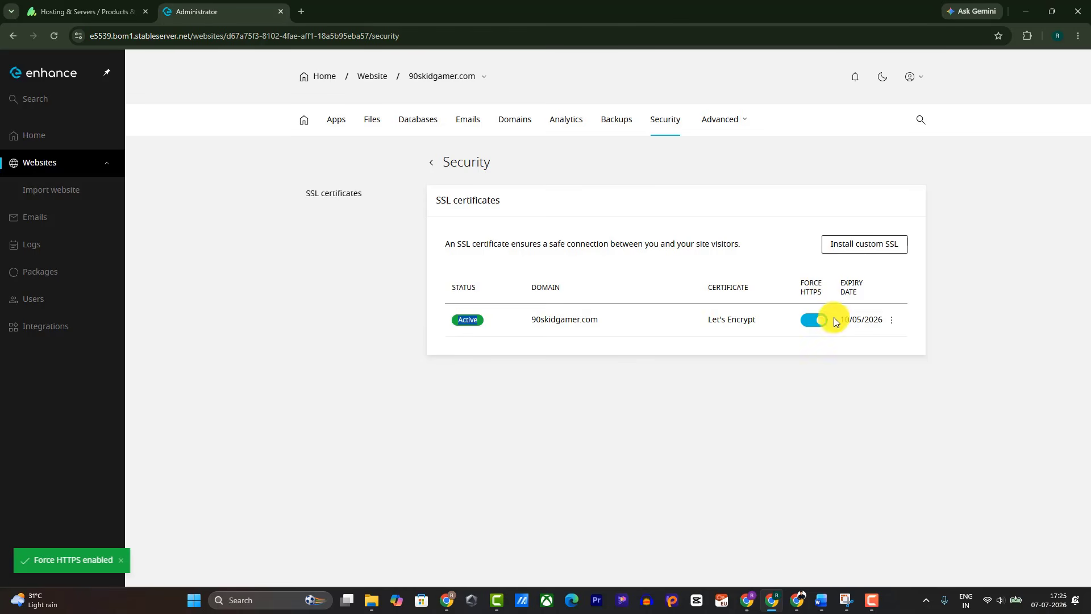
left_click(83, 16)
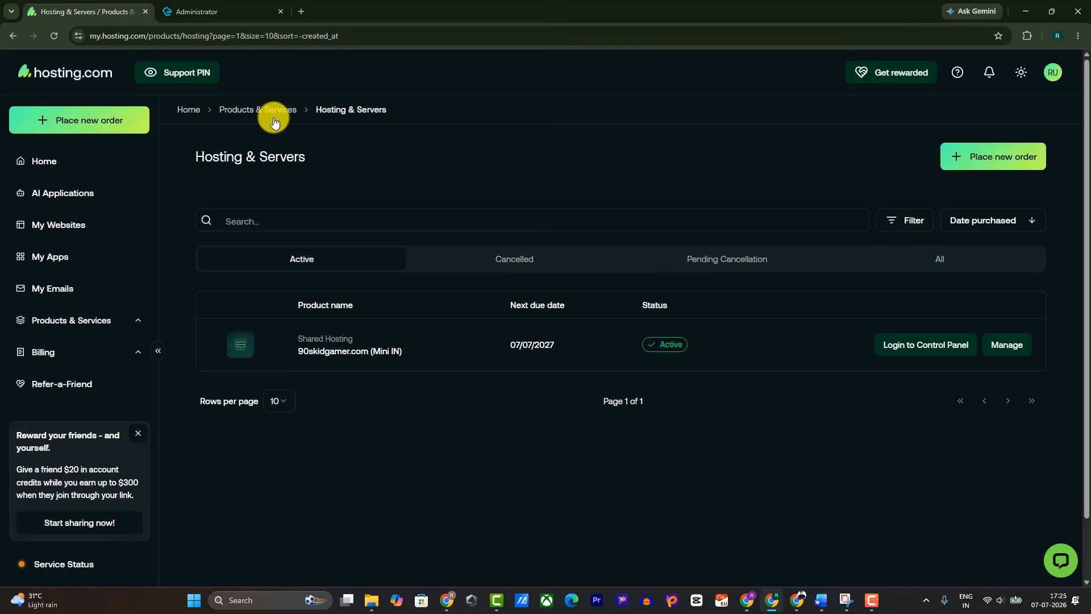
Open 90skidgamer.com from its Hosting & Servers row in a new browser tab.
double_click(307, 355)
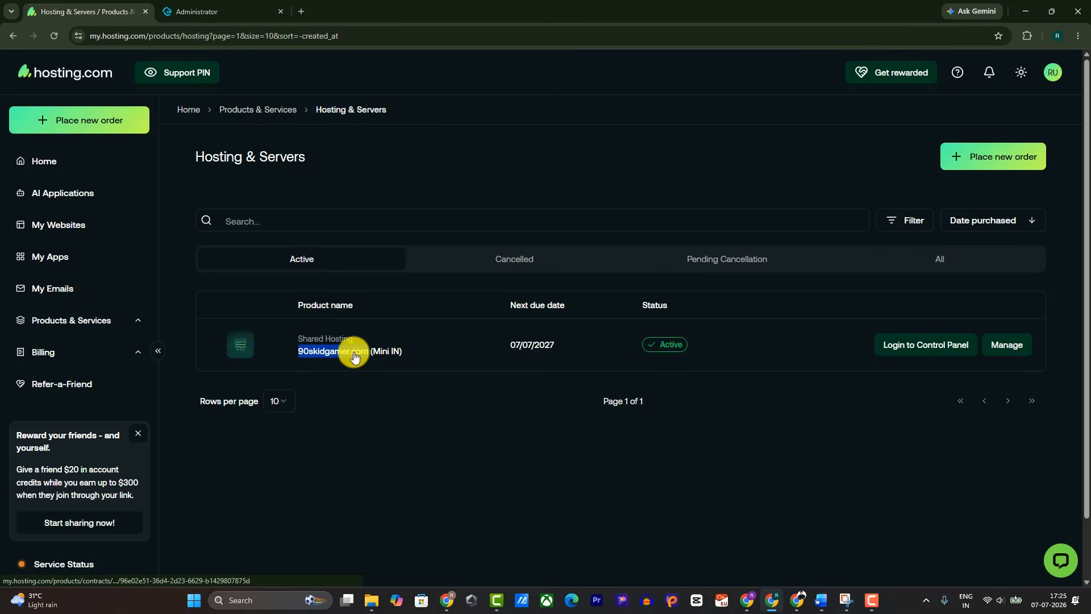
right_click(352, 353)
left_click(399, 253)
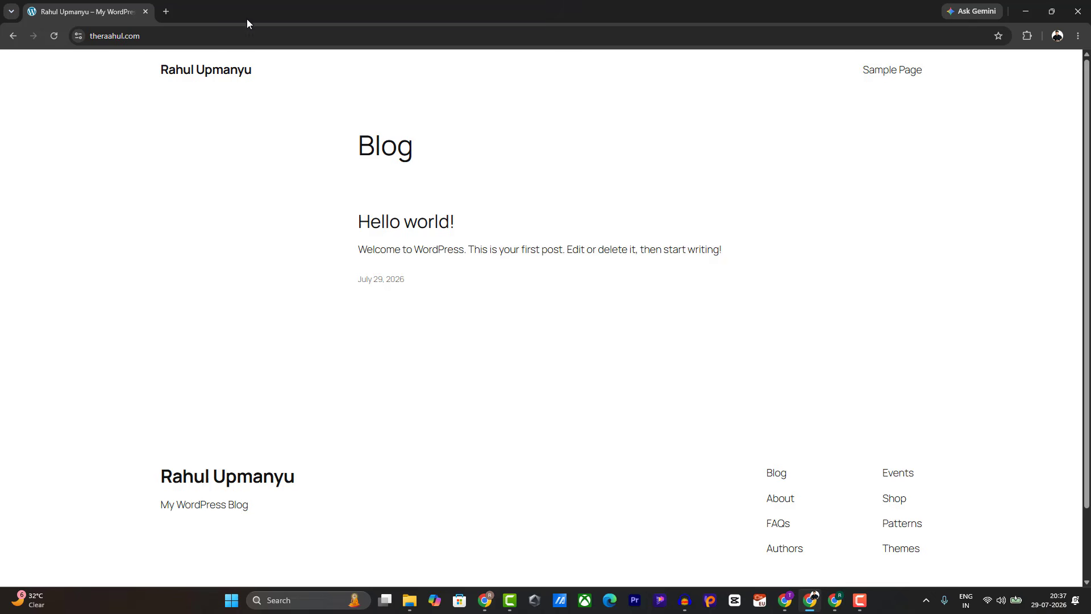
Load the WordPress login page by adding /wp-admin to the site address.
left_click_drag(196, 36, 1, 92)
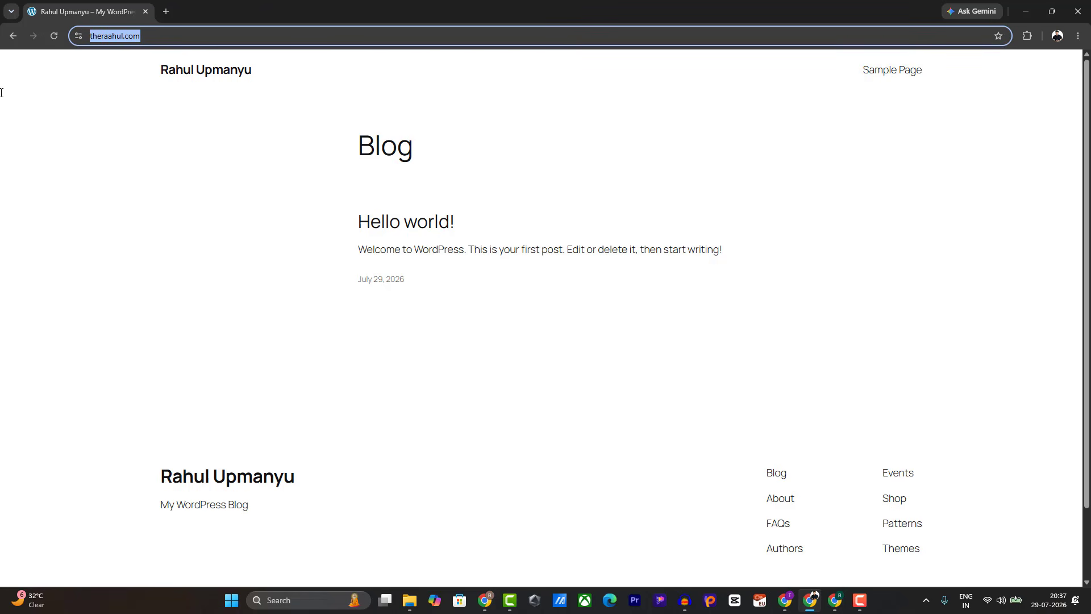
left_click(221, 35)
type("/wp-a")
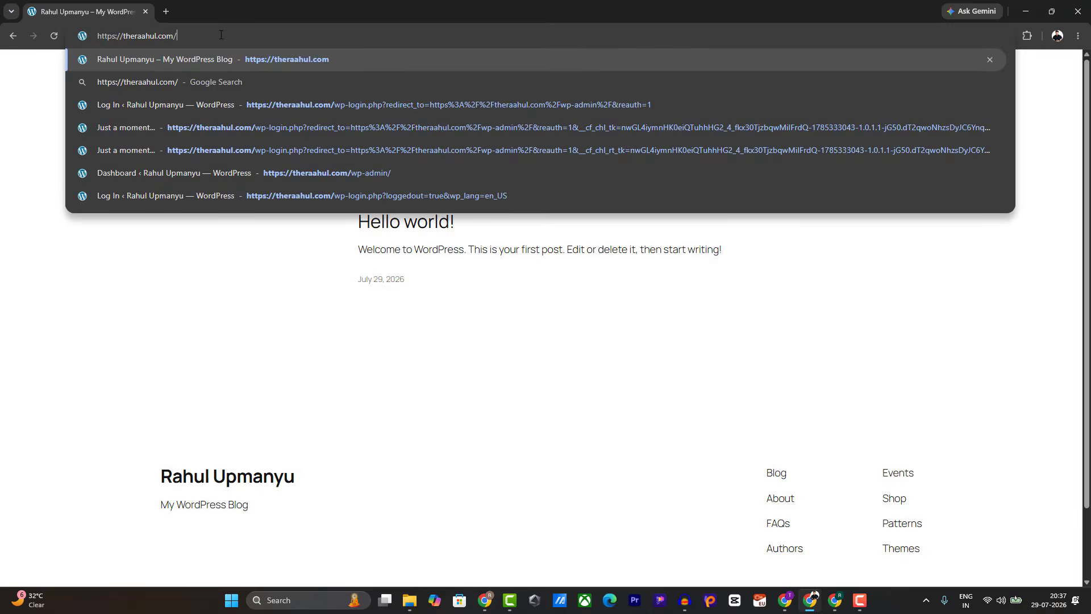
type("dmin")
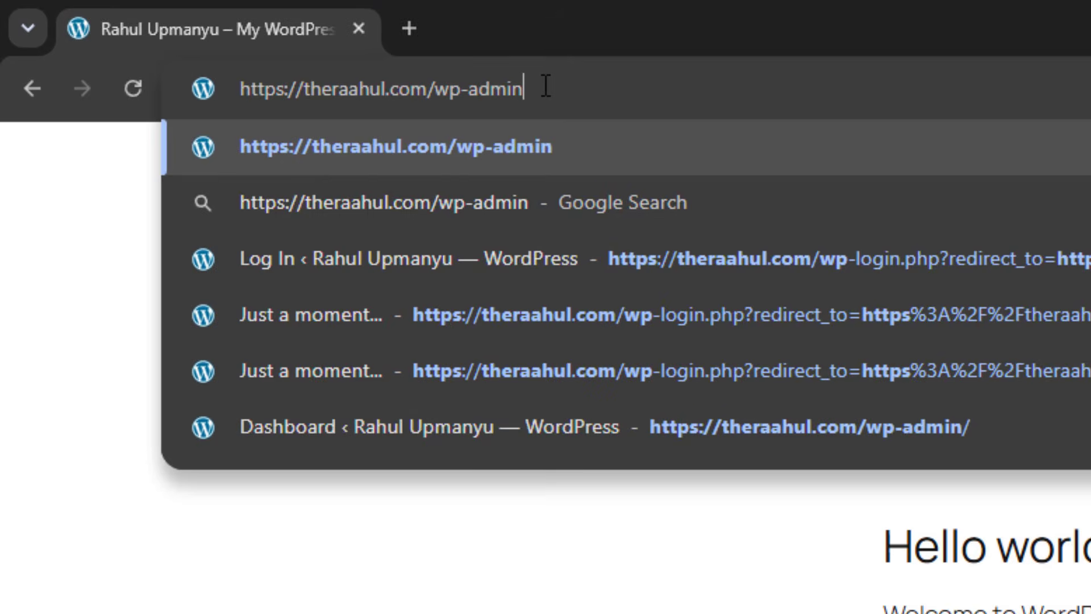
key("Return")
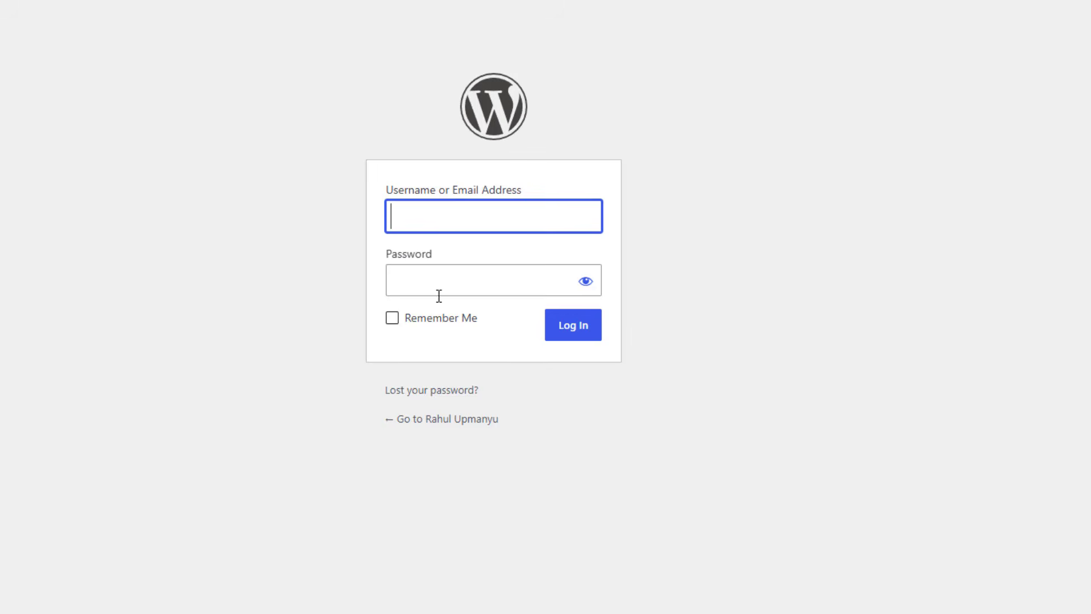
Log in with the saved username and the account password.
left_click(430, 220)
left_click(523, 249)
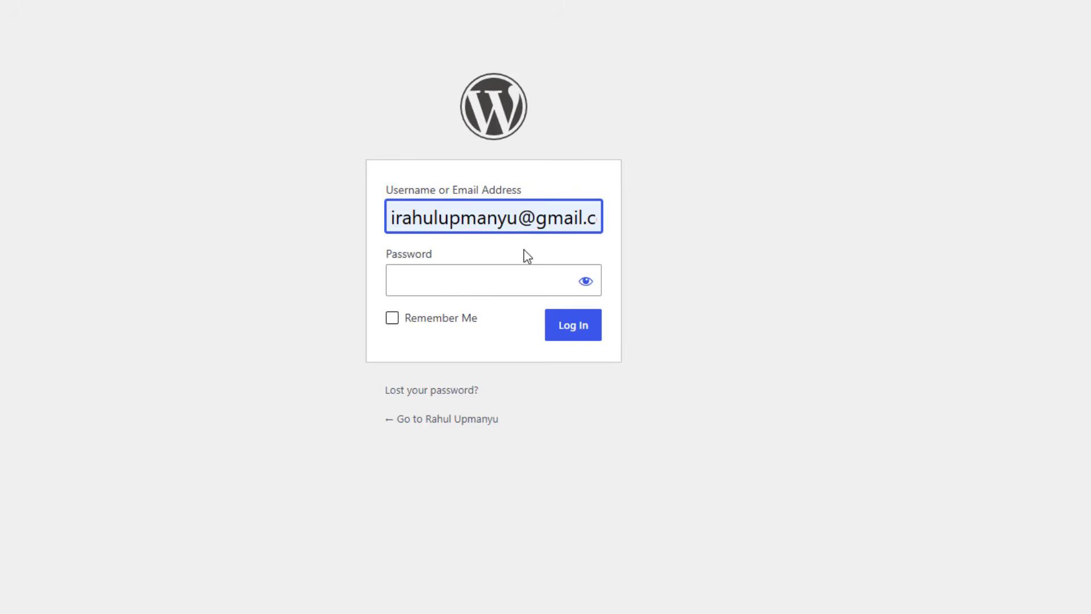
left_click(444, 283)
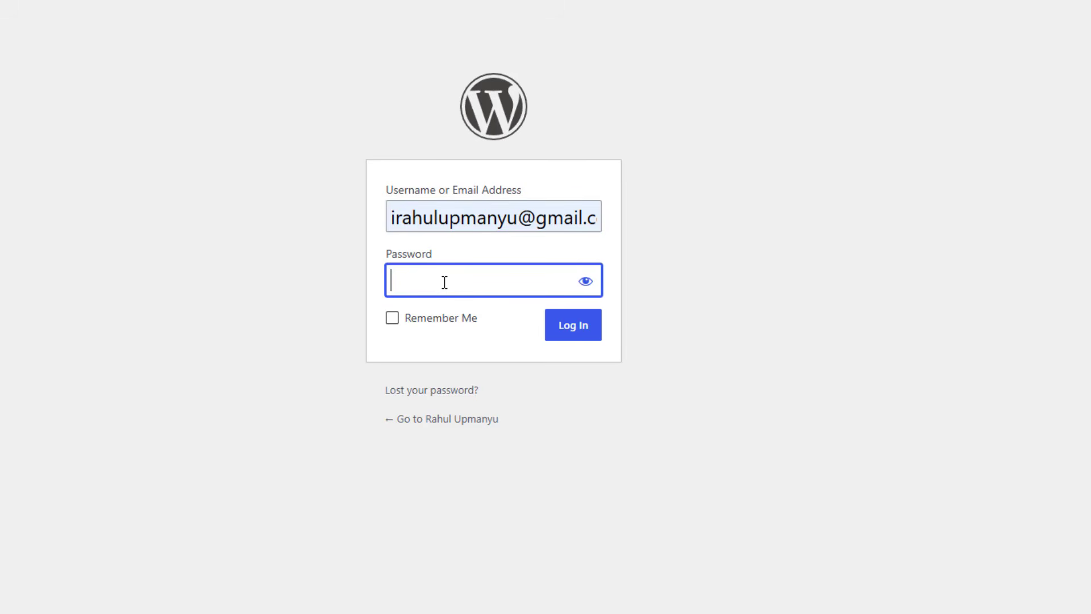
type("•••••")
left_click(555, 329)
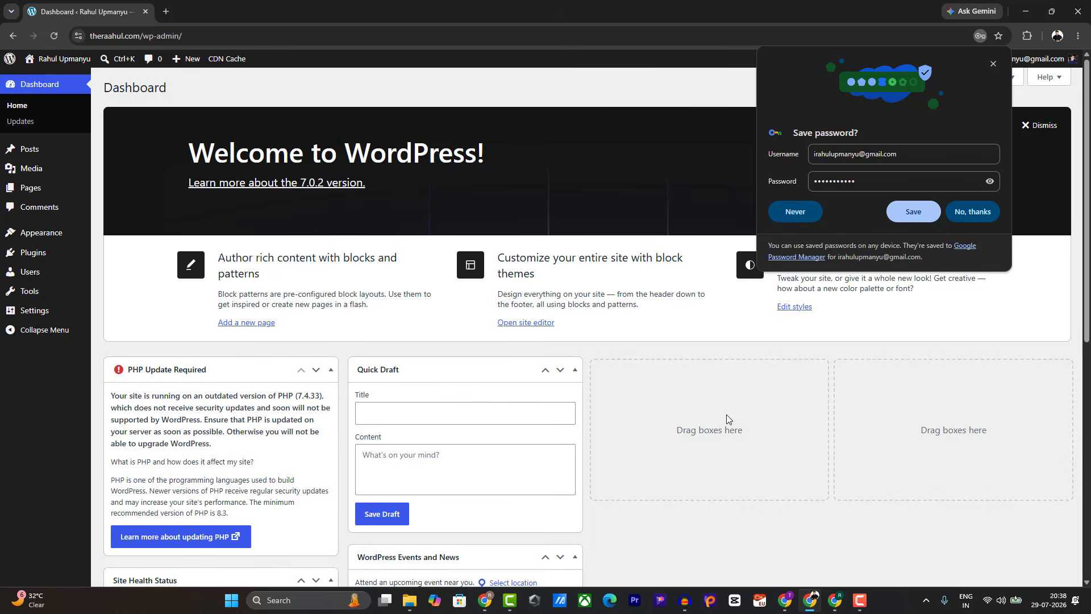
left_click(60, 165)
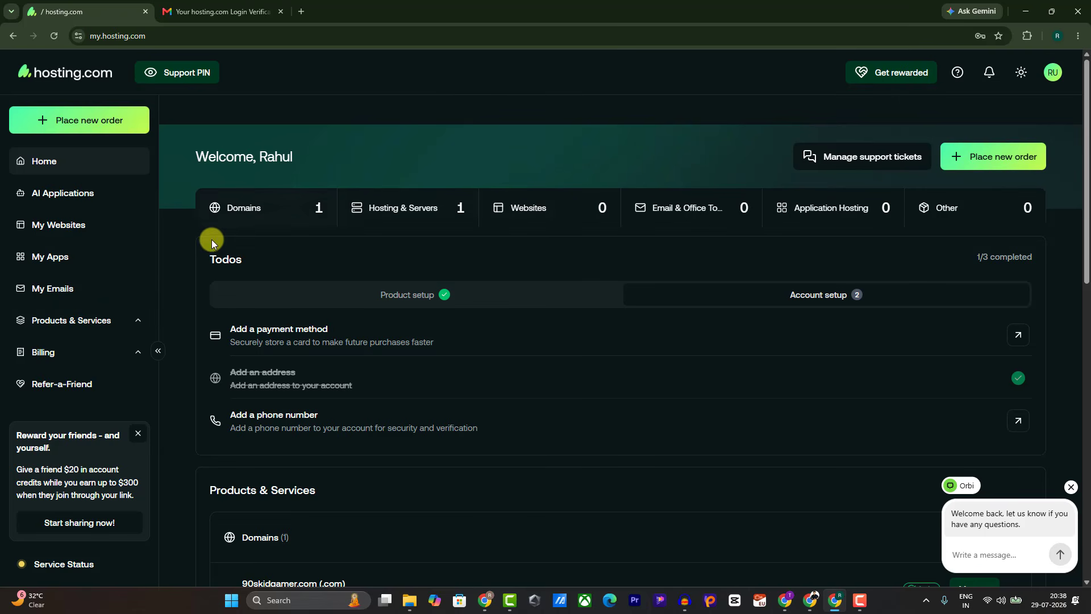
Open My Apps and manage the 90skidgamer.com WordPress app.
left_click(86, 226)
left_click(94, 255)
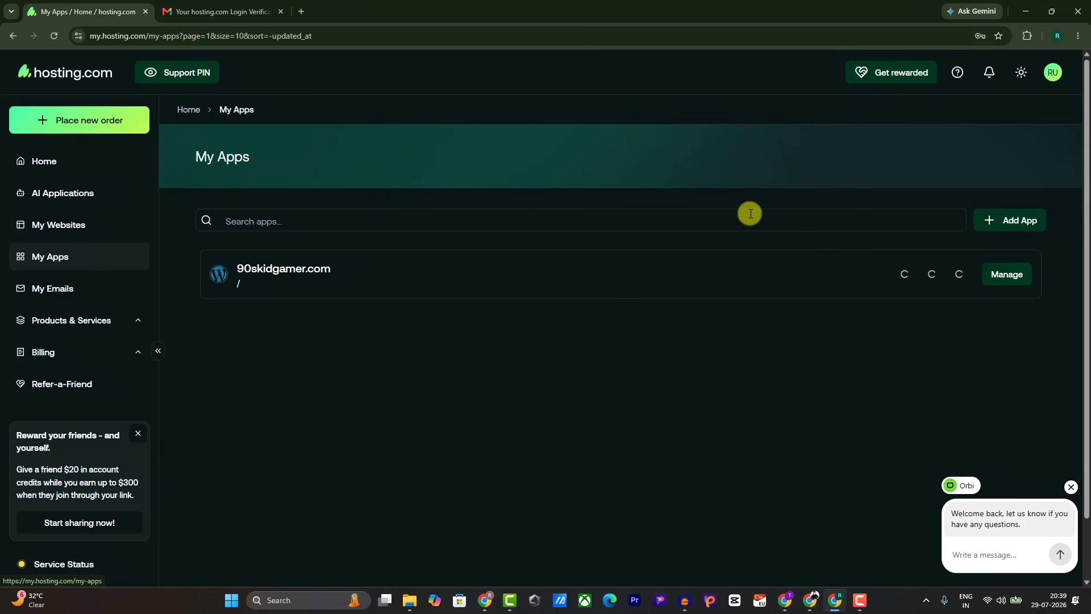
left_click(1014, 270)
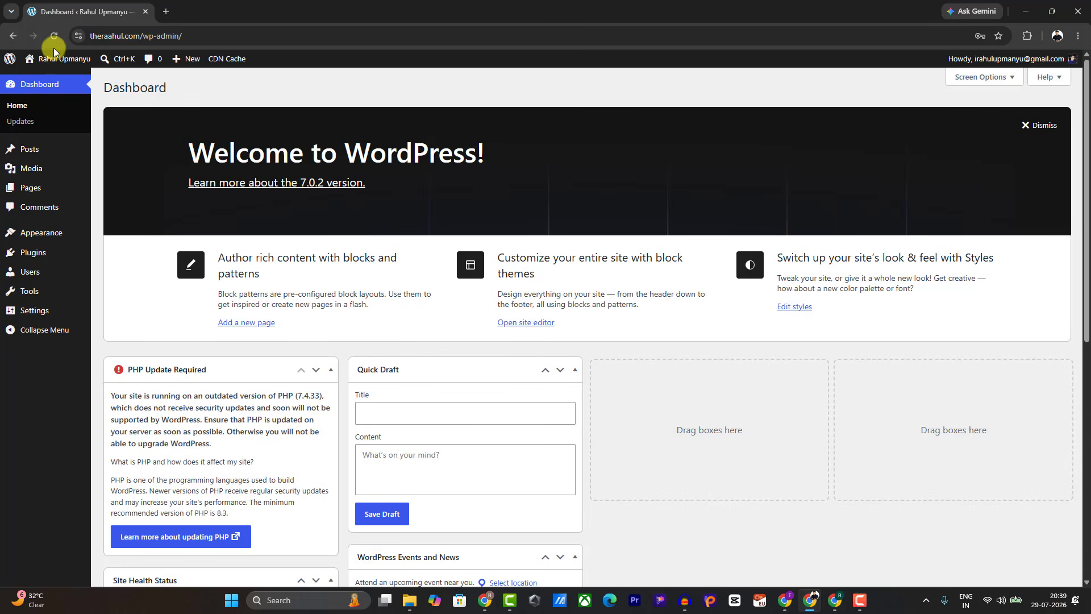
Open the live site in a new tab from the admin bar, then return to the Dashboard.
right_click(34, 74)
left_click(53, 83)
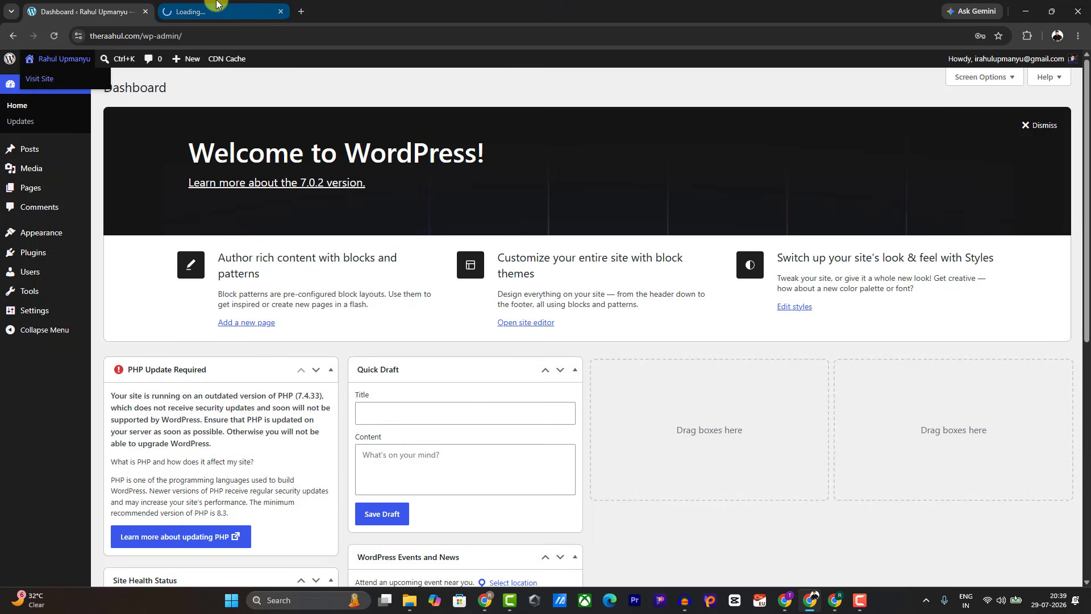
left_click(216, 6)
left_click(103, 6)
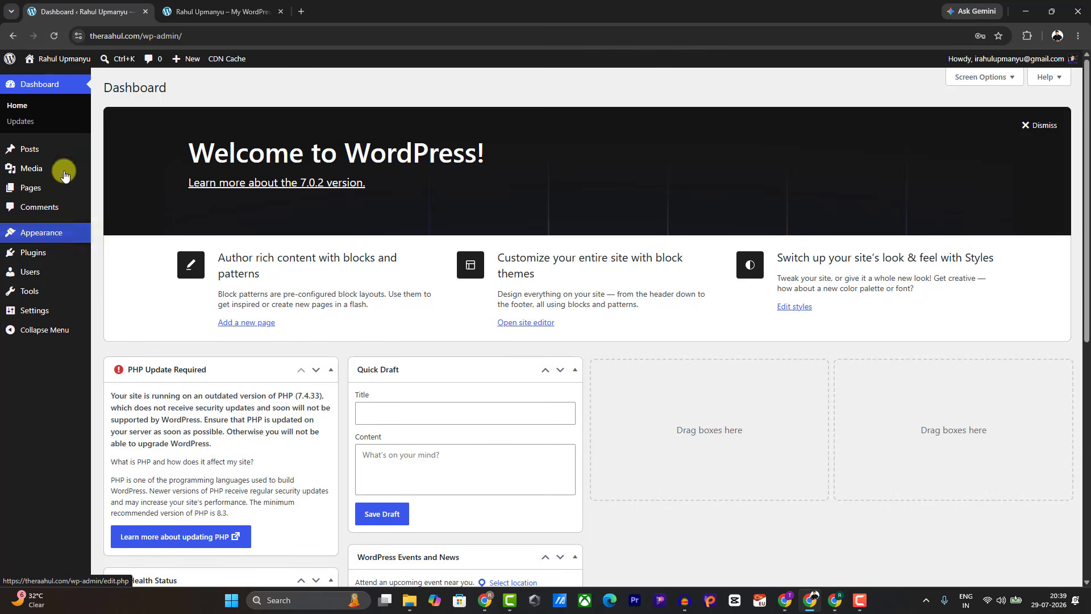
mouse_move(49, 179)
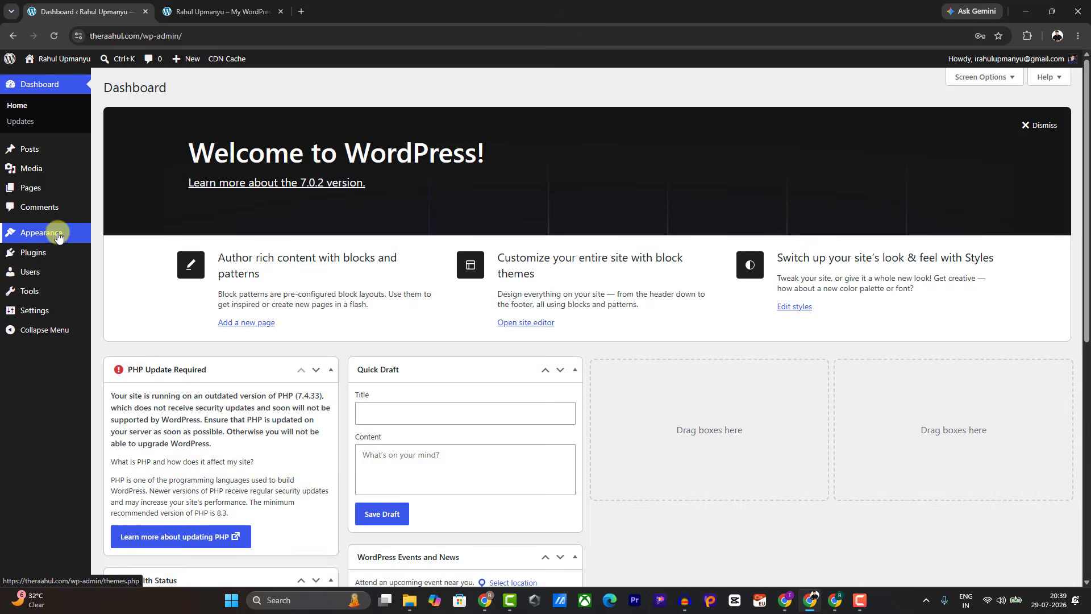
Install and activate the Astra theme from Appearance > Themes > Add New.
left_click(113, 238)
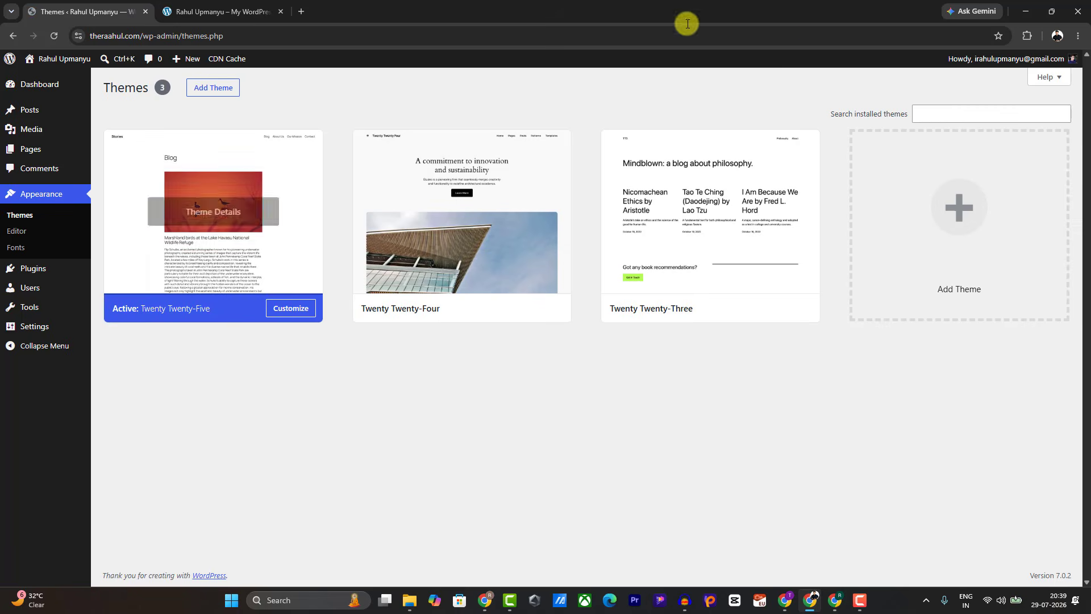
left_click(213, 88)
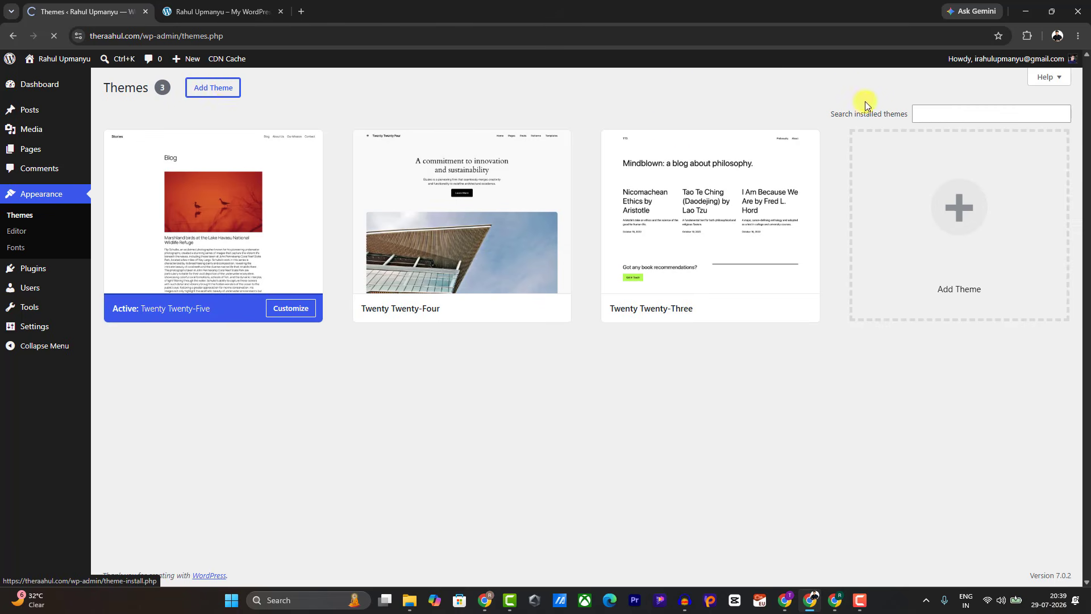
left_click(940, 120)
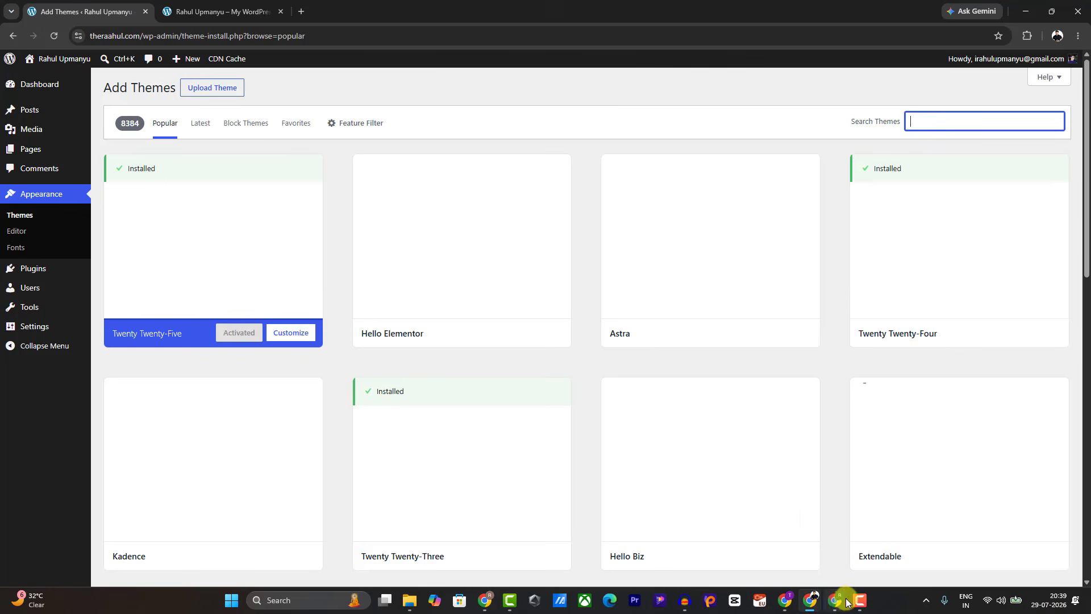
left_click(858, 600)
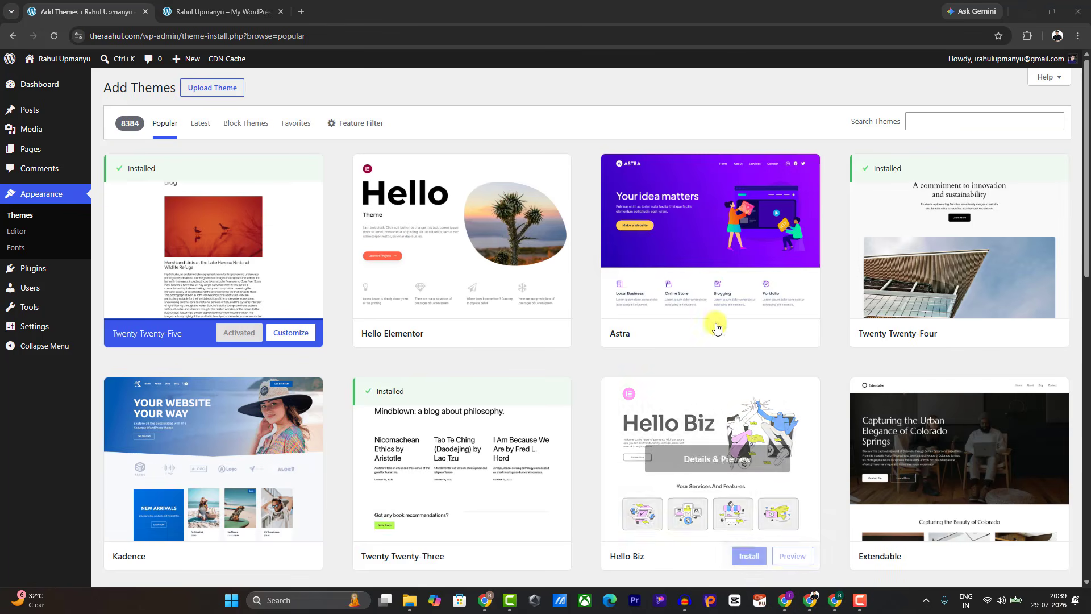
mouse_move(708, 273)
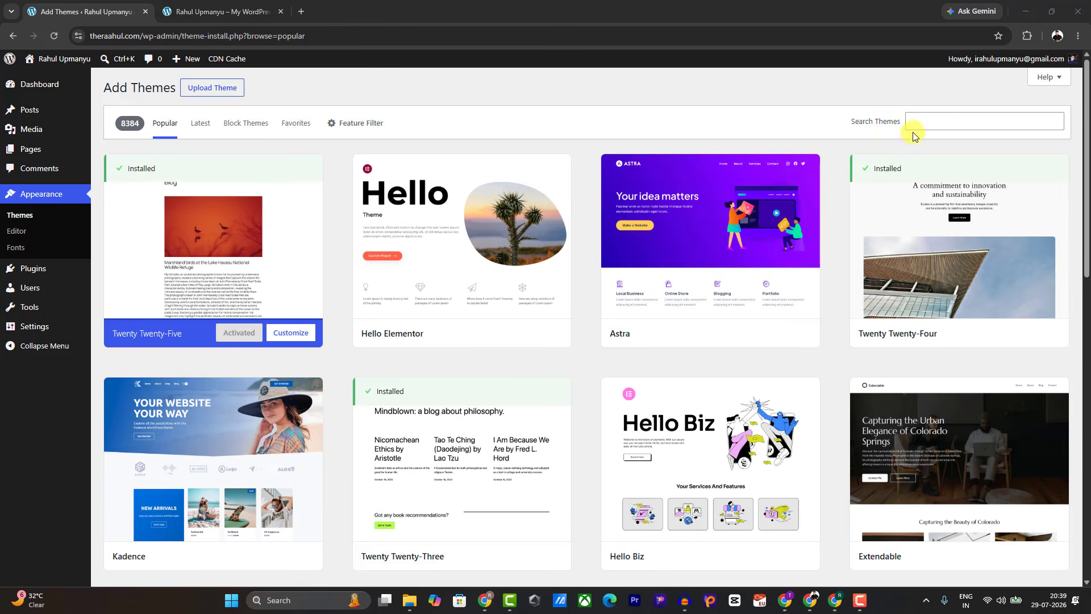
left_click(751, 331)
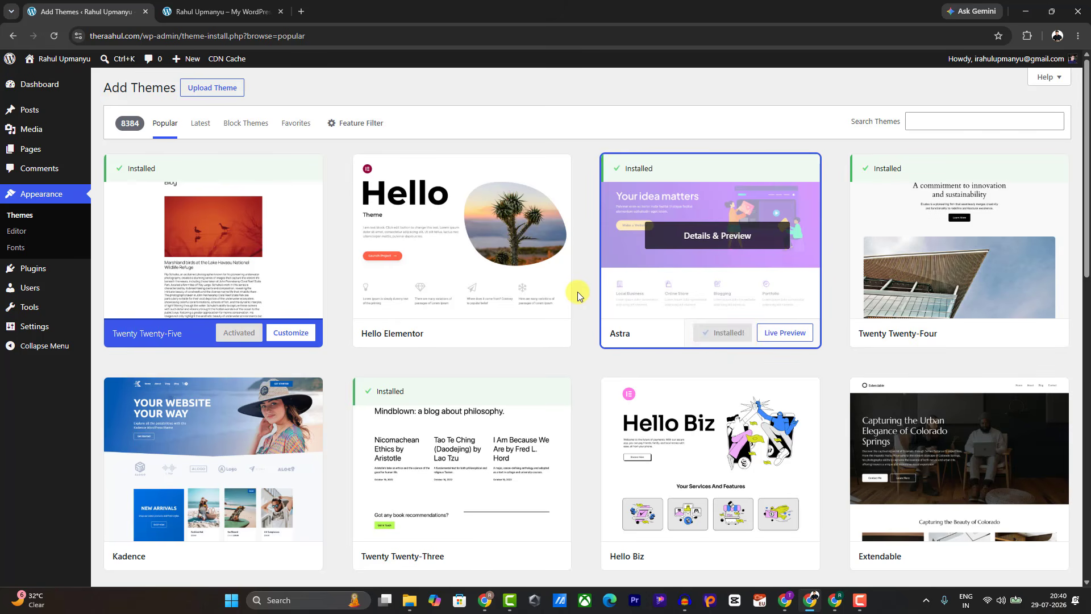
left_click(725, 334)
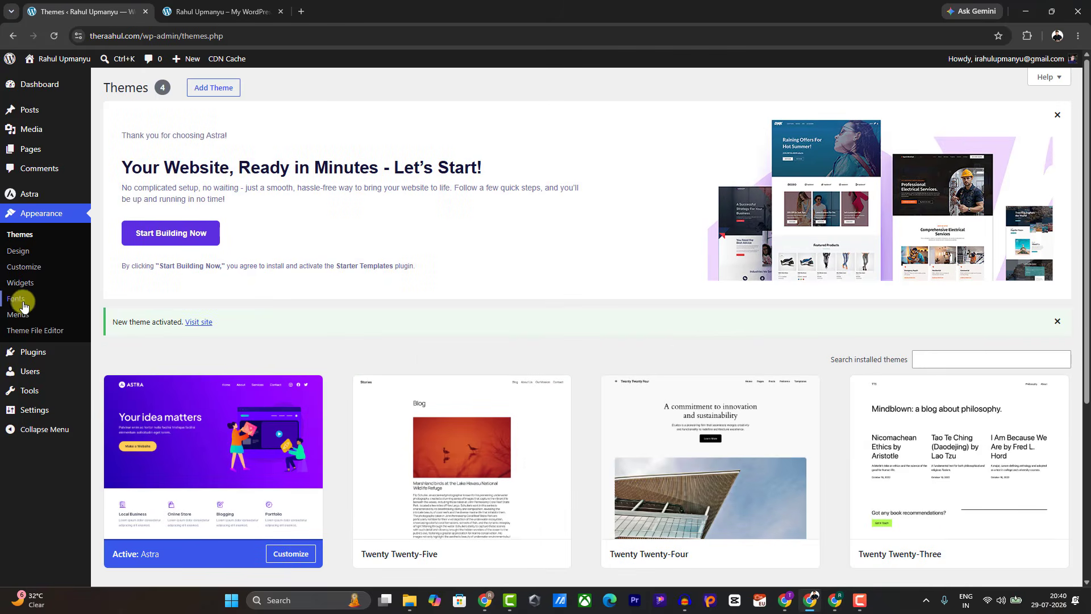
mouse_move(46, 354)
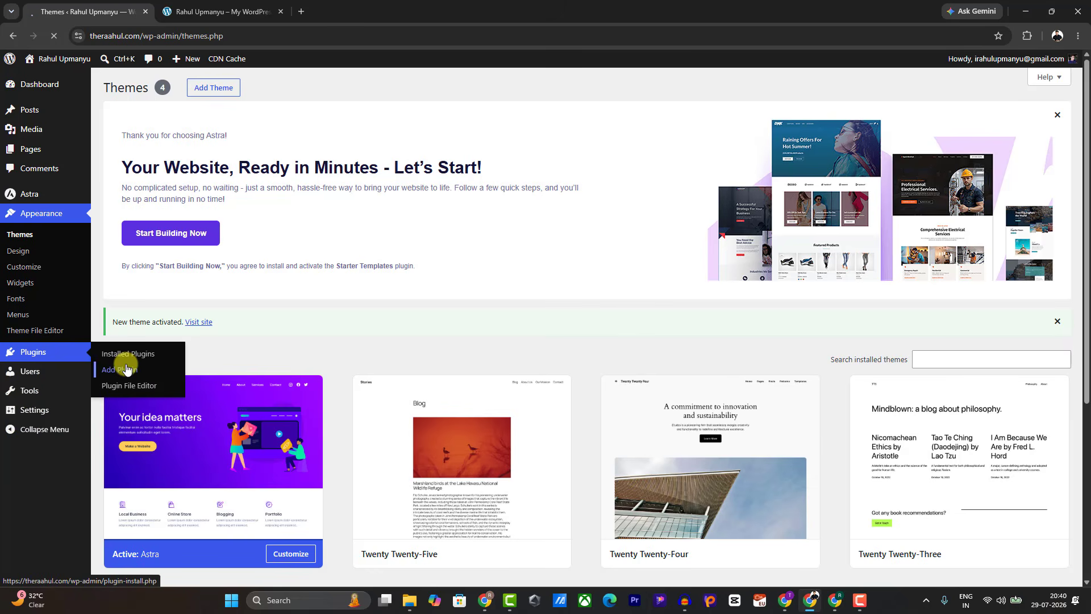
Search plugins for 'Starter Templates' and install the Brainstorm Force result.
left_click(864, 339)
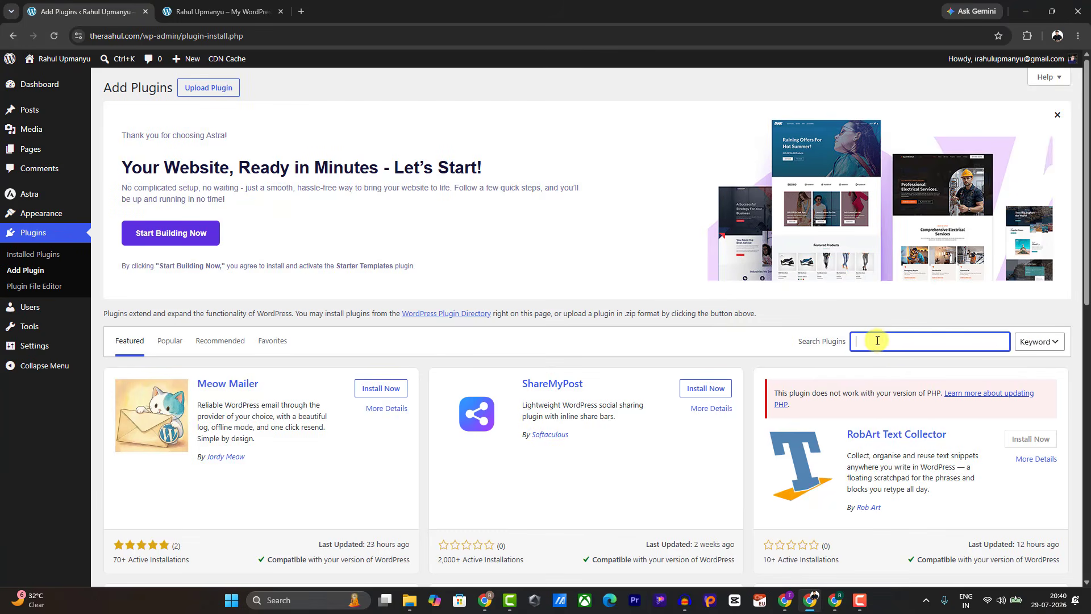
type("Starter Templates")
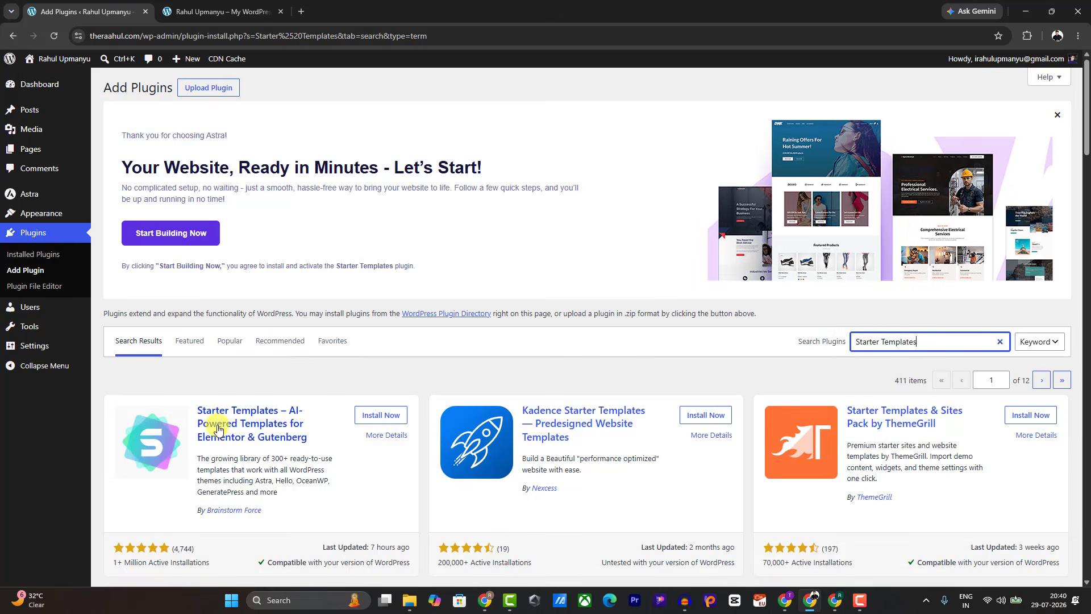
left_click_drag(275, 509, 225, 510)
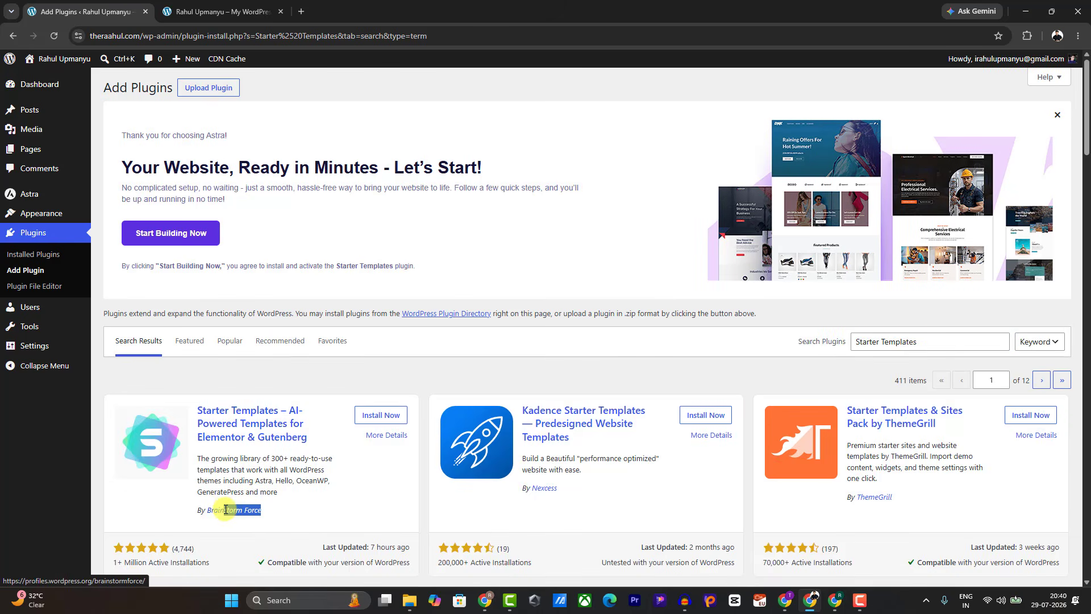
left_click(367, 414)
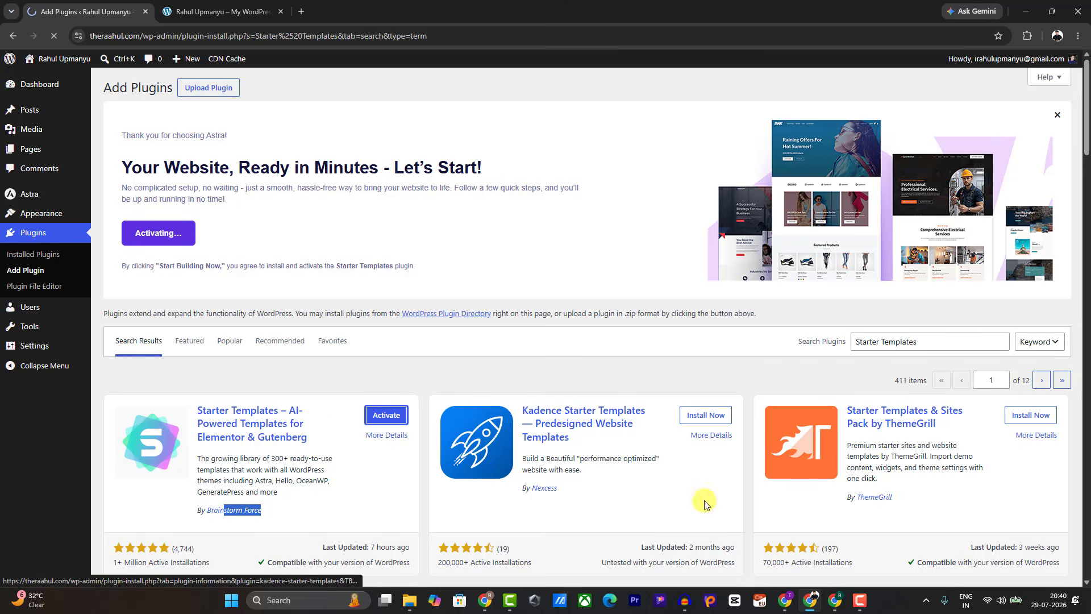
left_click(861, 604)
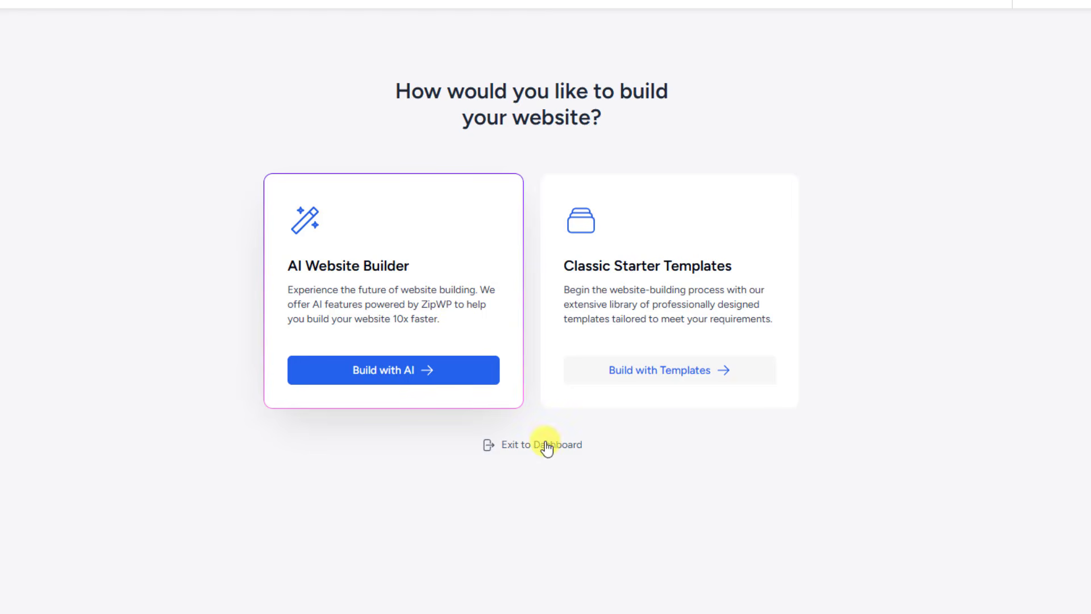
Choose Build with Templates and select Block Editor as the page builder.
left_click(686, 375)
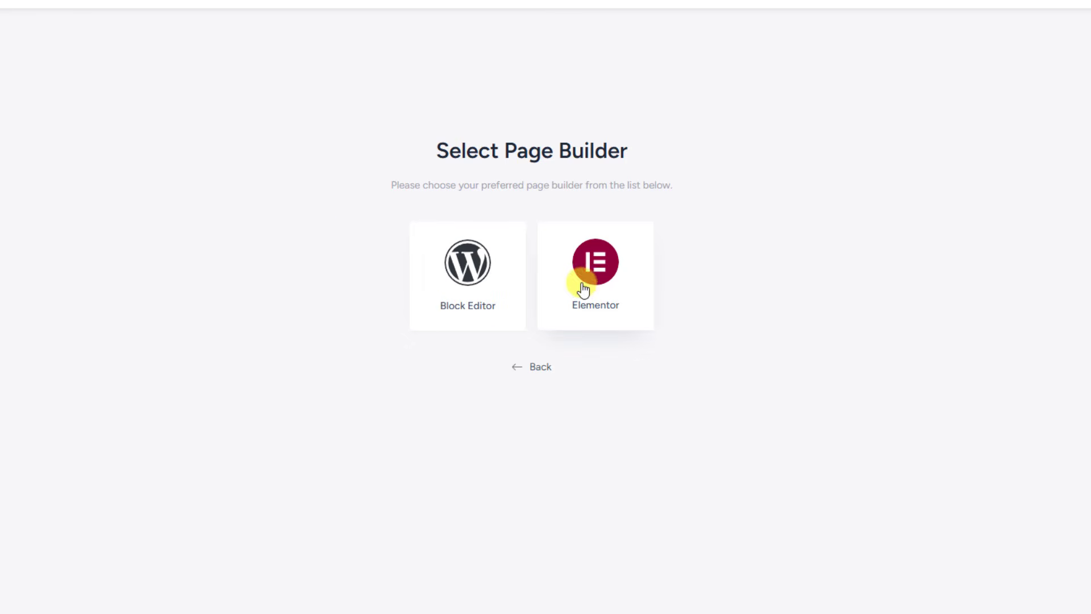
left_click(474, 293)
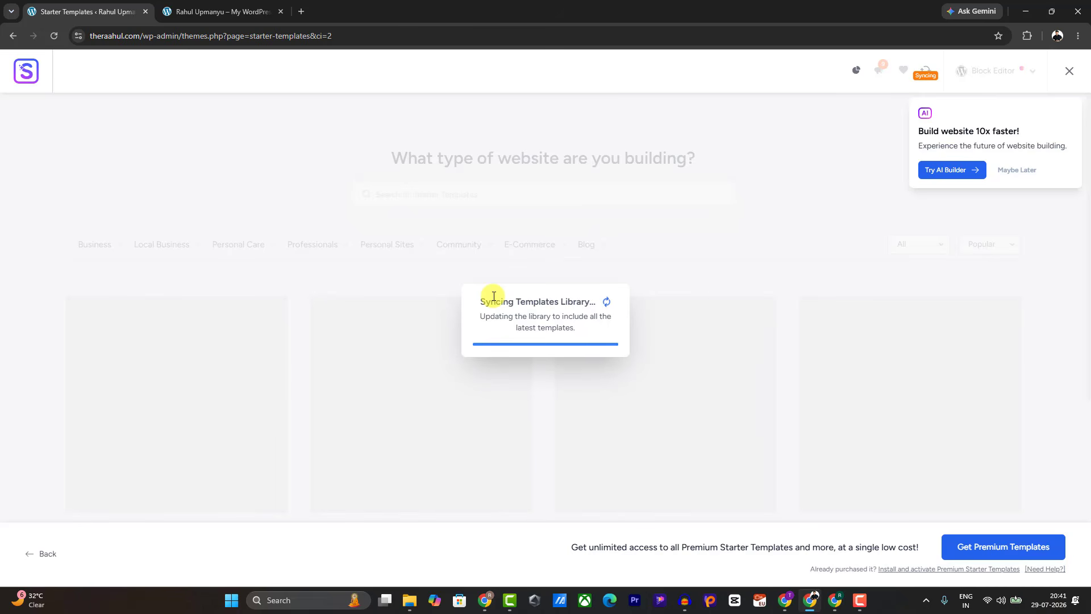
Filter the starter templates to the E-Commerce category.
scroll(494, 296, "down", 1)
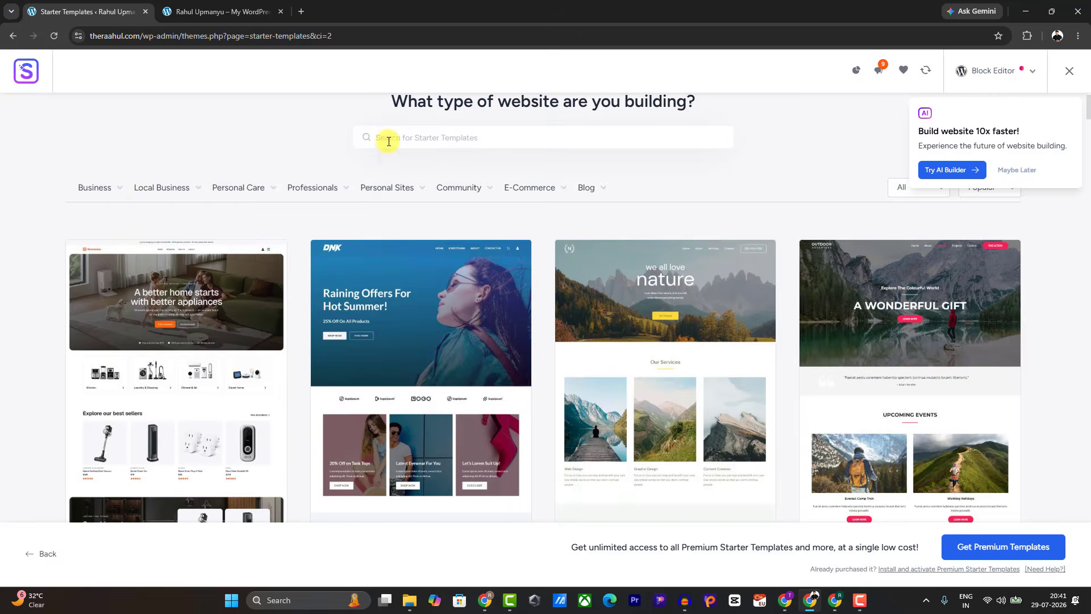
scroll(380, 148, "down", 1)
scroll(398, 159, "up", 2)
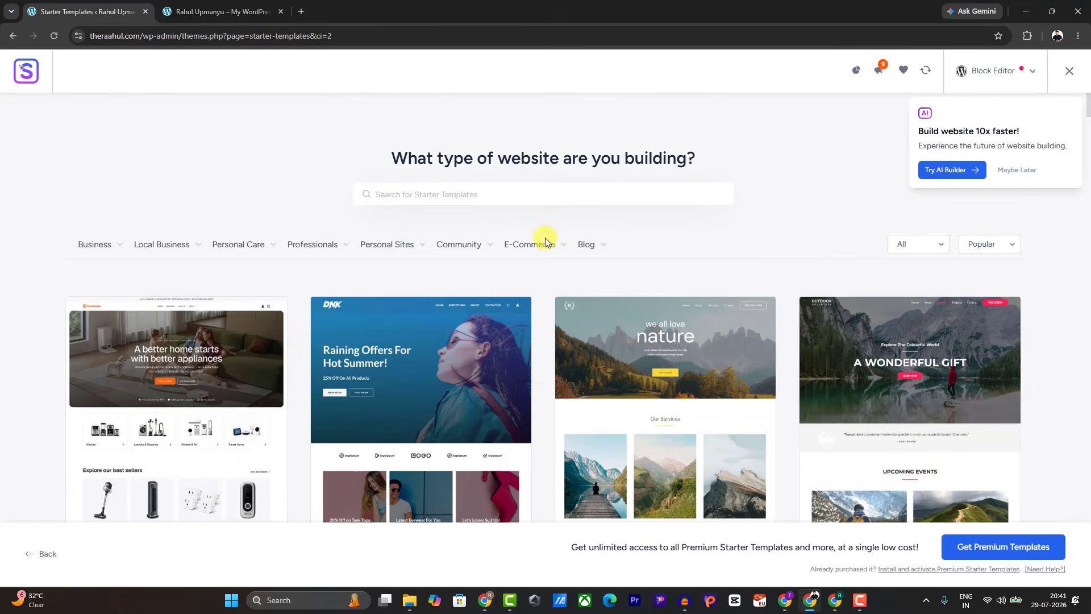
left_click(529, 244)
mouse_move(402, 244)
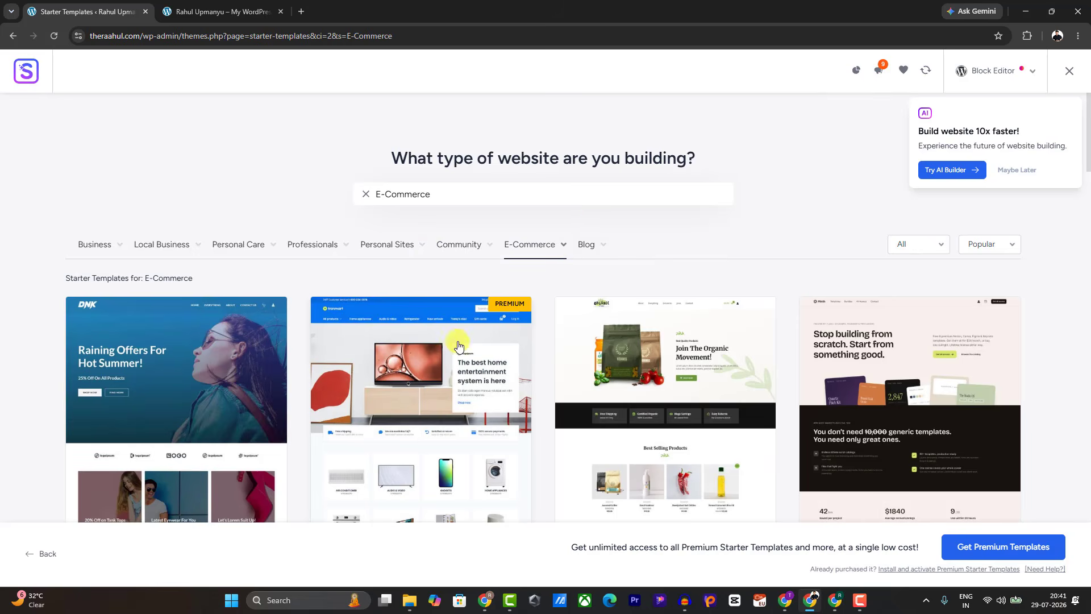
Browse the e-commerce templates and select Organic Store.
scroll(498, 187, "down", 3)
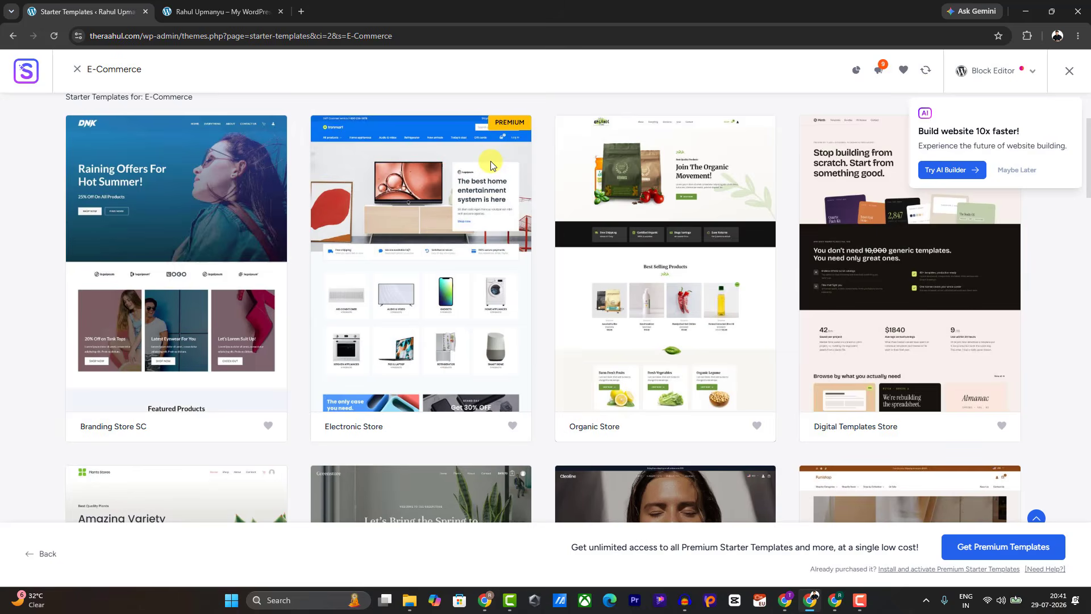
scroll(491, 165, "down", 5)
scroll(492, 164, "down", 8)
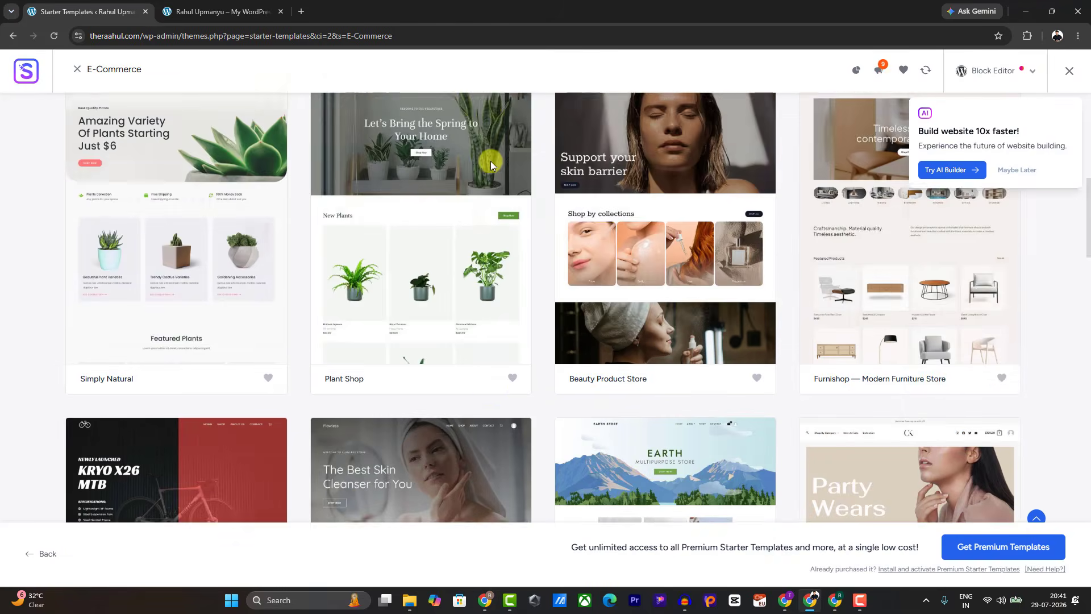
scroll(492, 165, "down", 2)
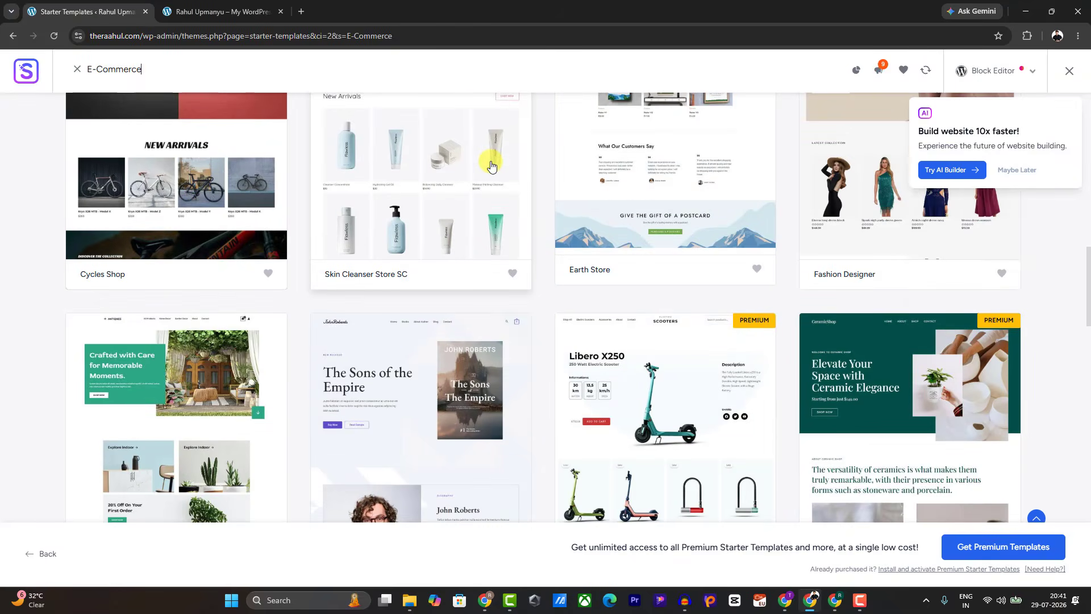
scroll(792, 316, "up", 6)
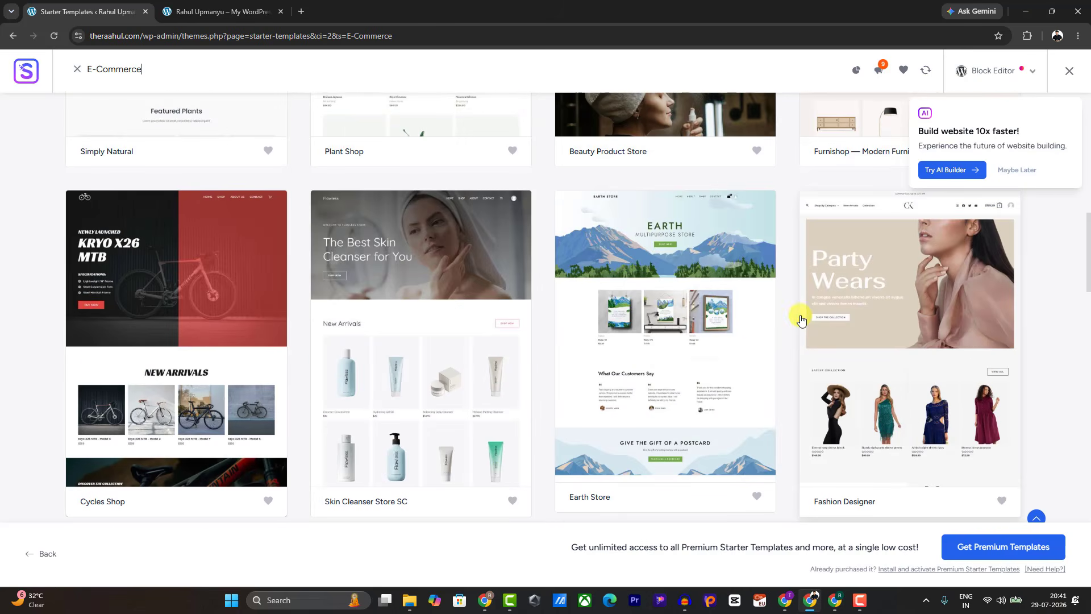
scroll(717, 298, "up", 10)
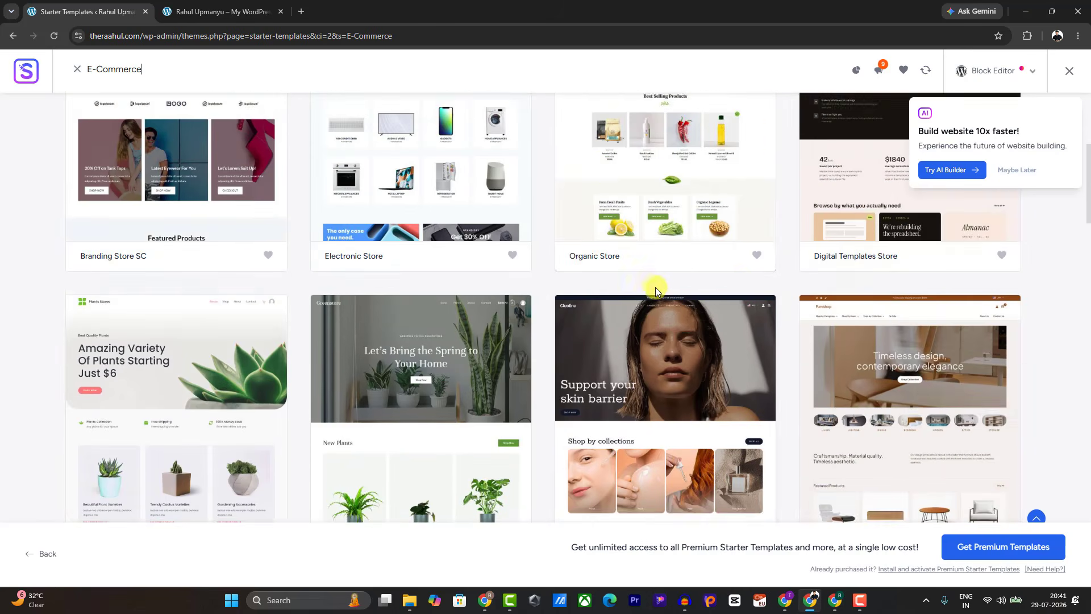
scroll(603, 288, "up", 1)
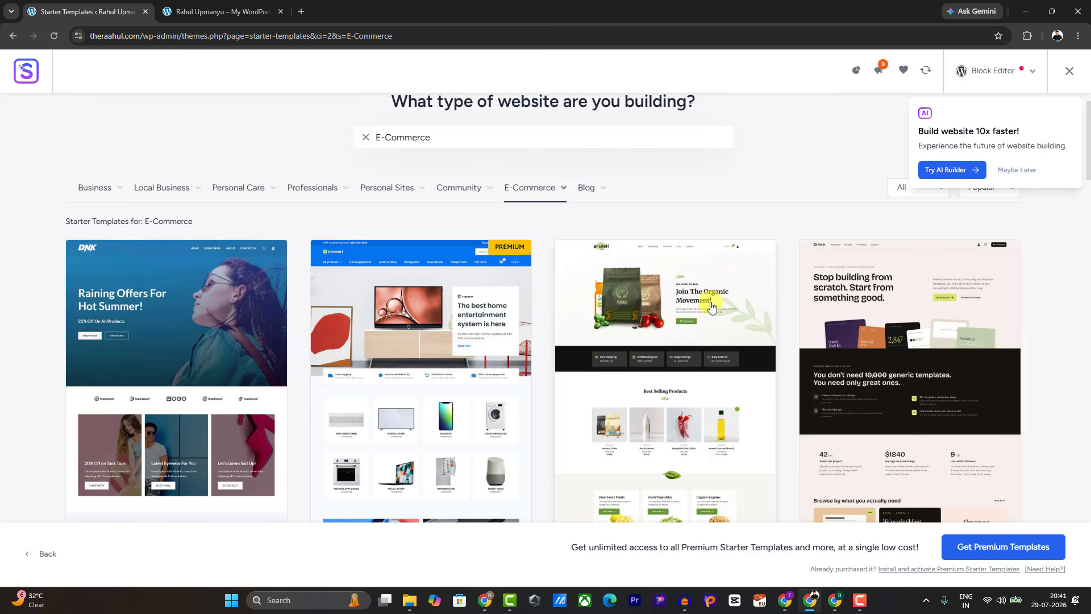
scroll(633, 339, "down", 6)
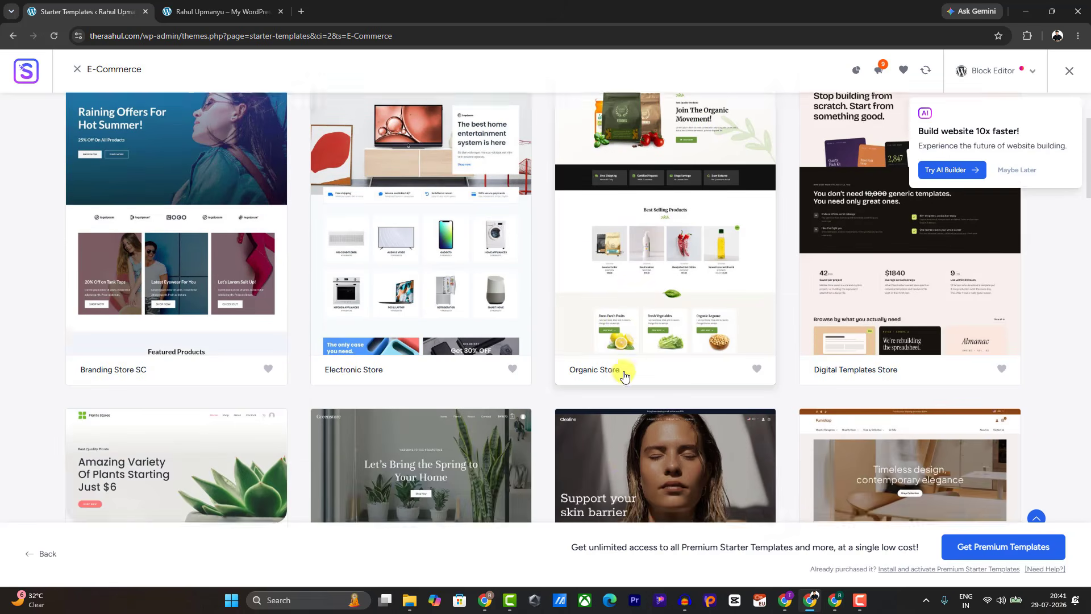
scroll(669, 238, "down", 2)
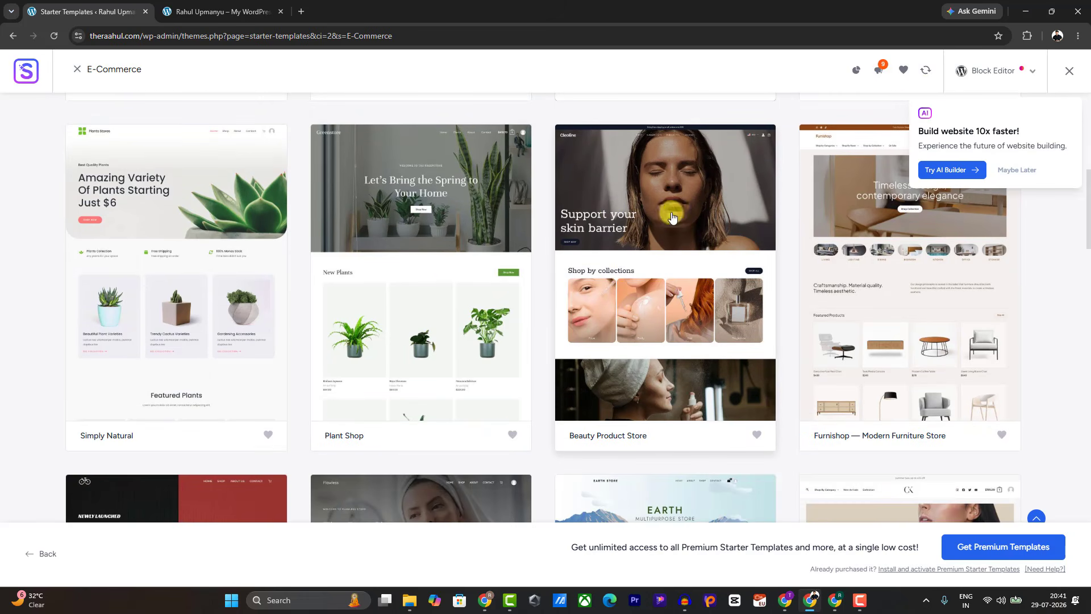
scroll(719, 260, "up", 8)
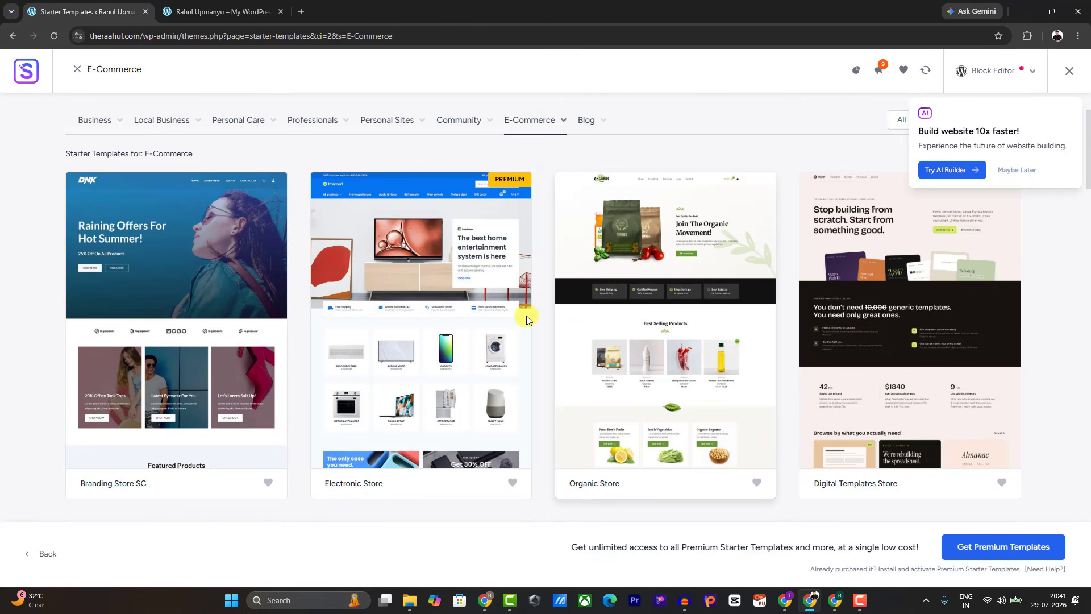
left_click(676, 280)
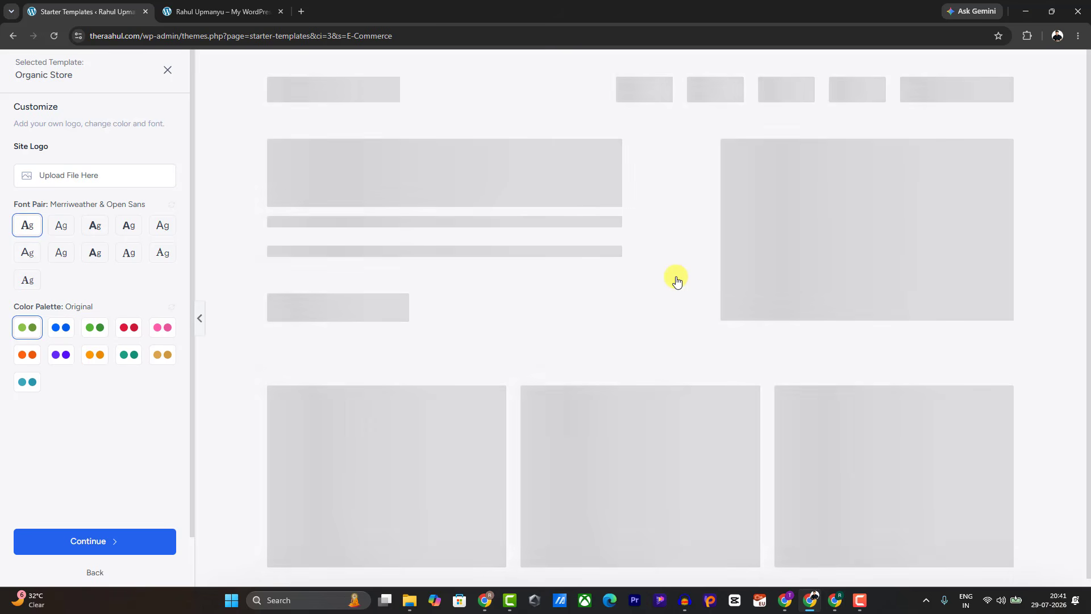
Try several colour palettes and settle on the blue Style 1 palette.
left_click(862, 601)
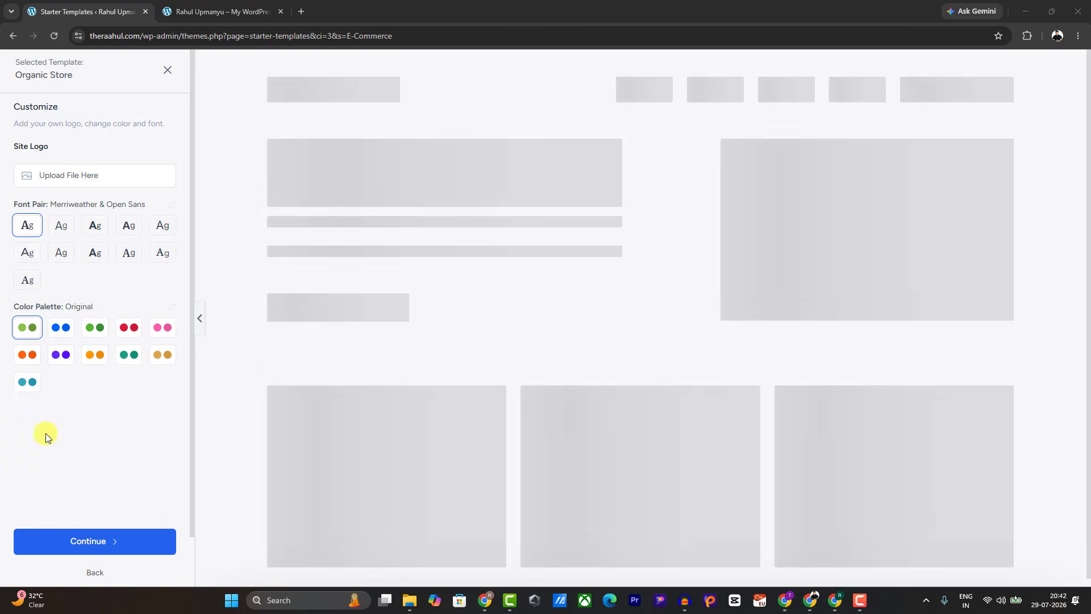
left_click(60, 334)
left_click(61, 355)
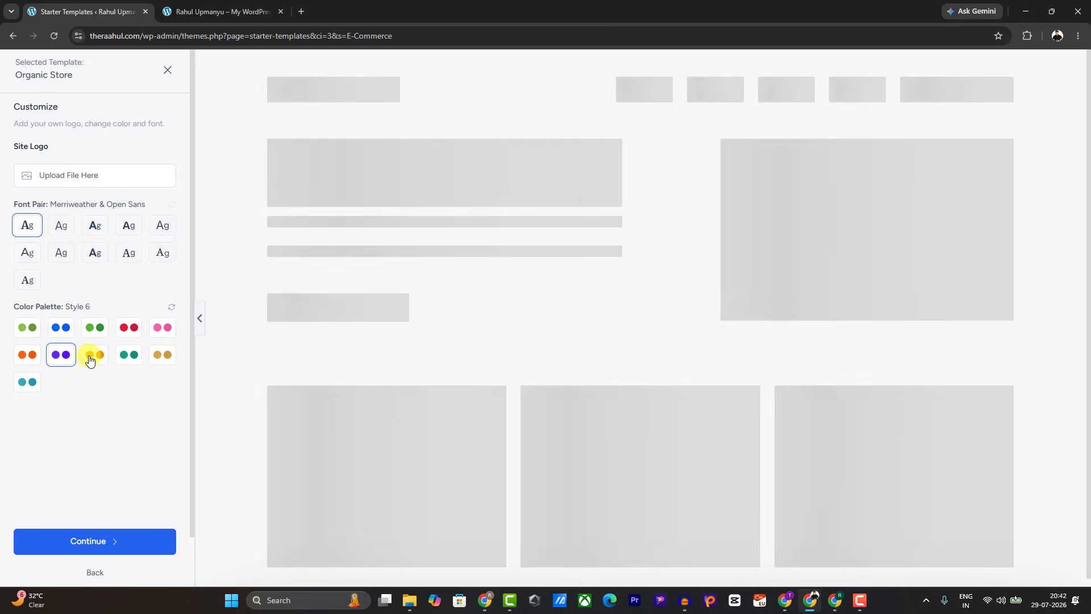
left_click(95, 355)
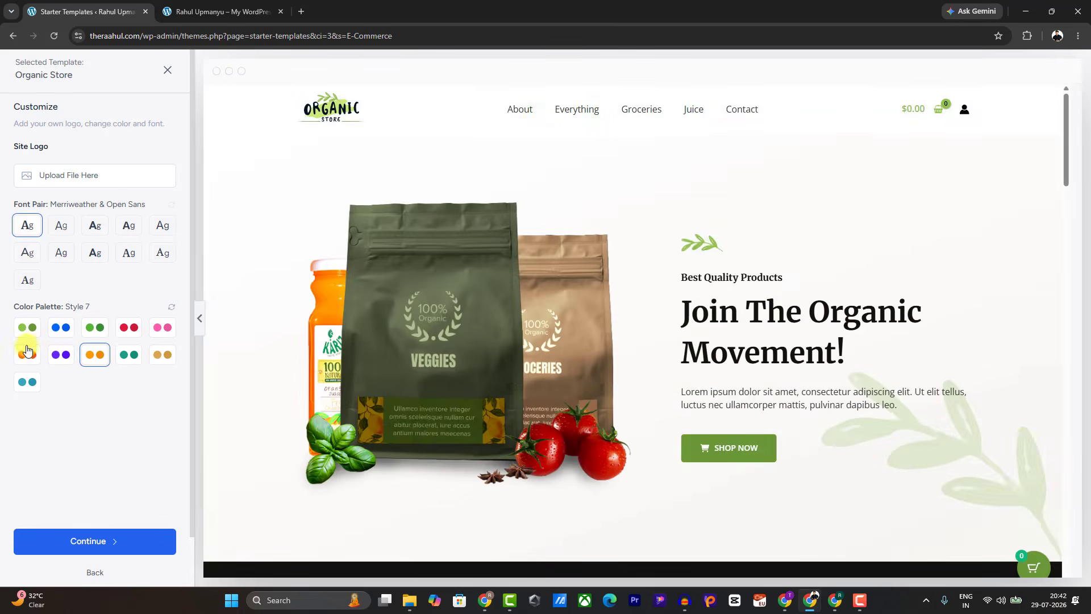
left_click(162, 354)
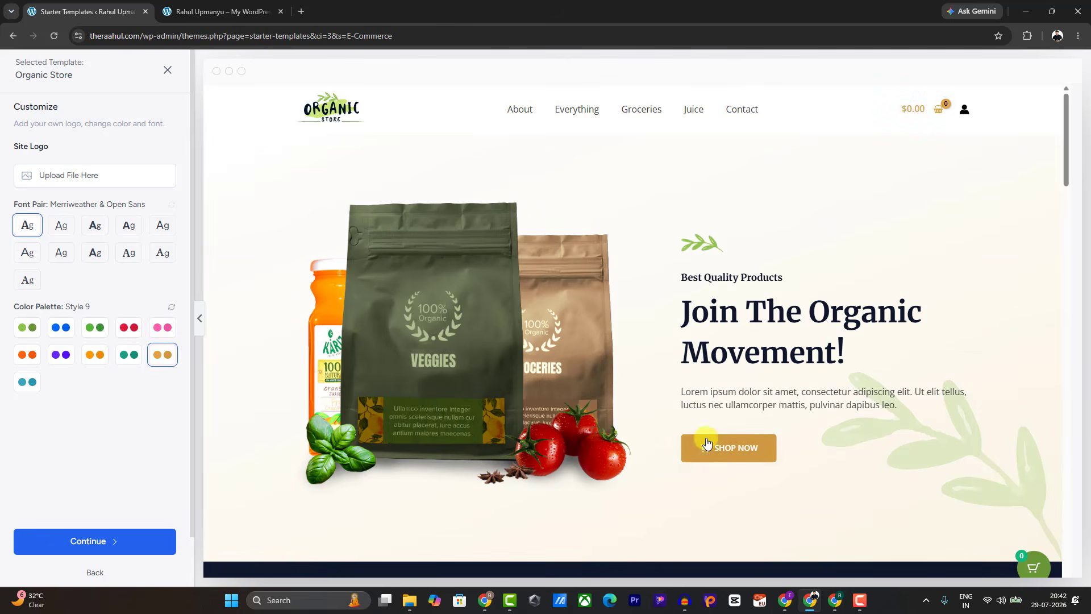
left_click(61, 354)
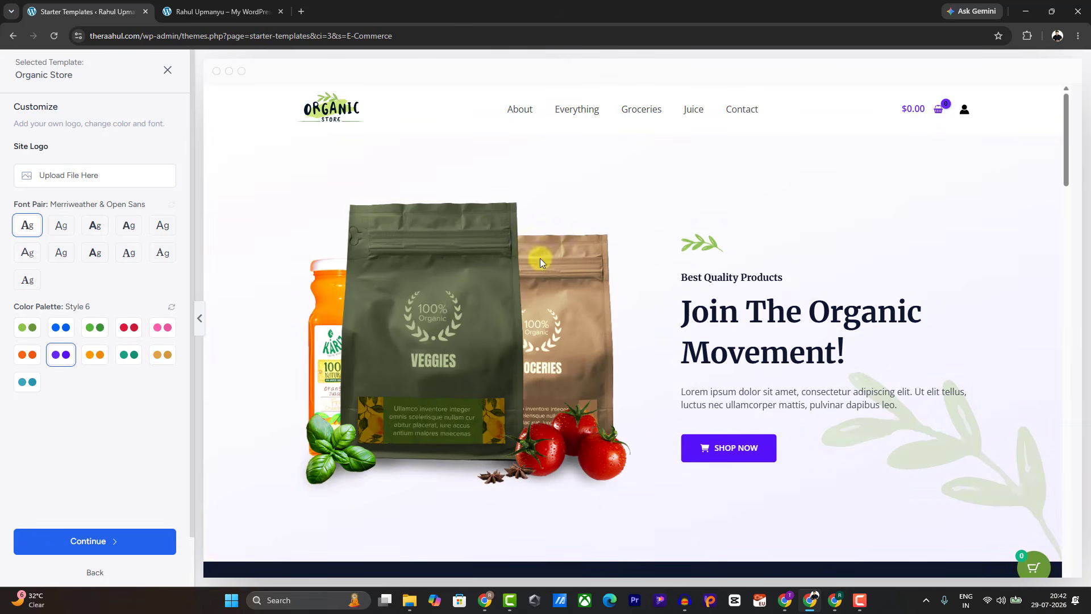
scroll(540, 262, "down", 2)
left_click(95, 327)
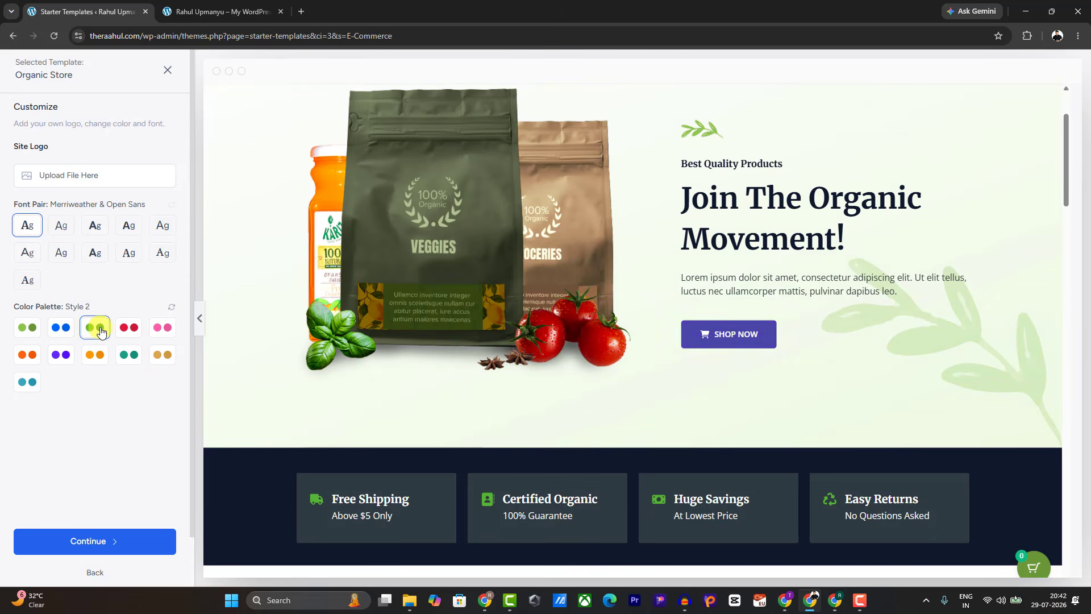
left_click(25, 328)
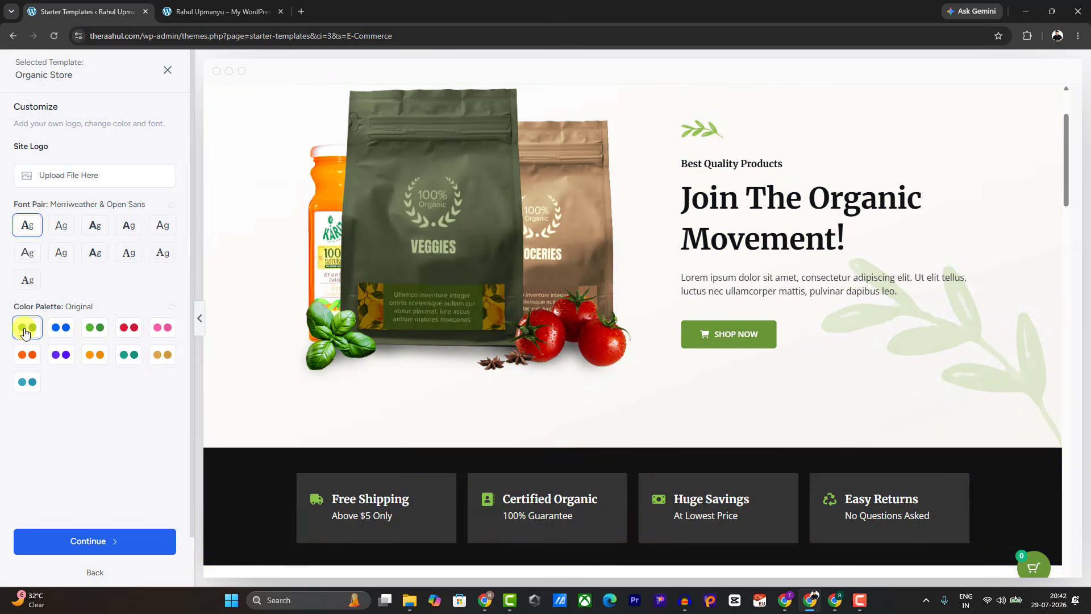
left_click(61, 327)
scroll(224, 245, "up", 2)
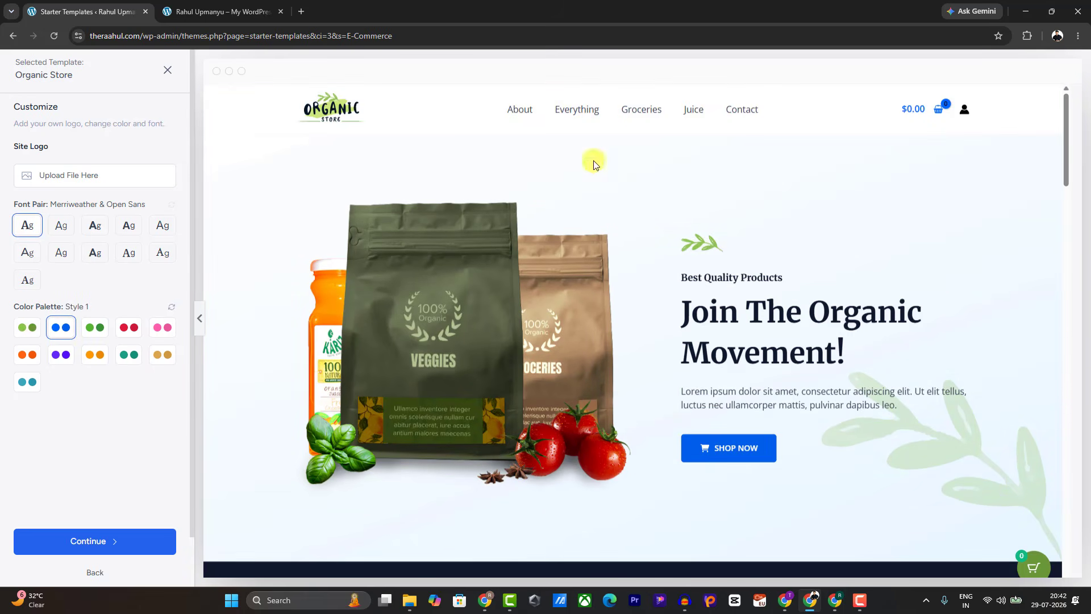
Try several font pairs, pick Work Sans & Inter, and continue to site features.
left_click(60, 226)
left_click(85, 259)
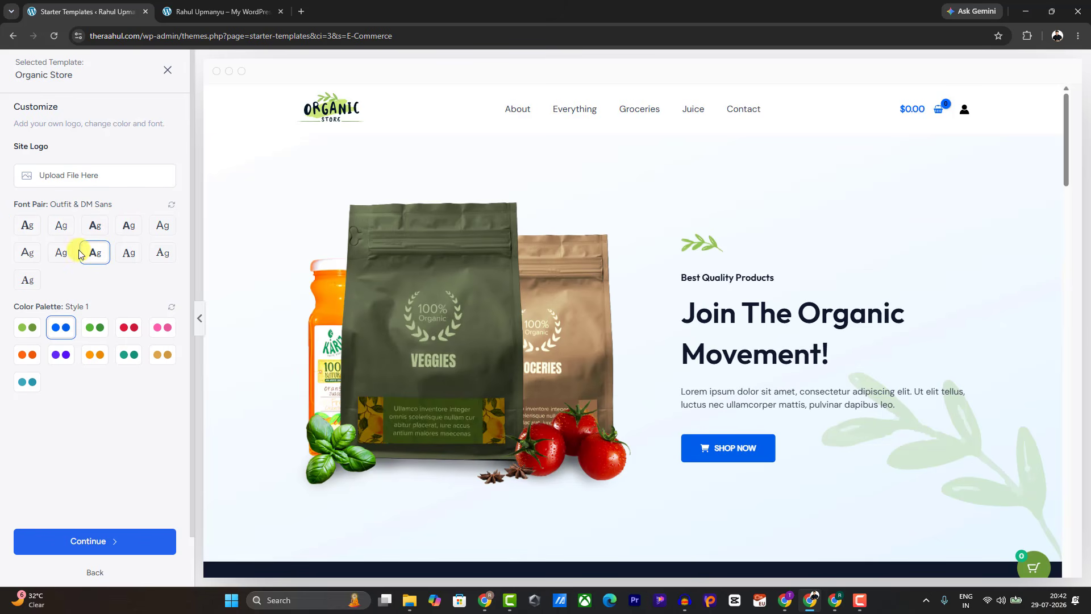
left_click(26, 280)
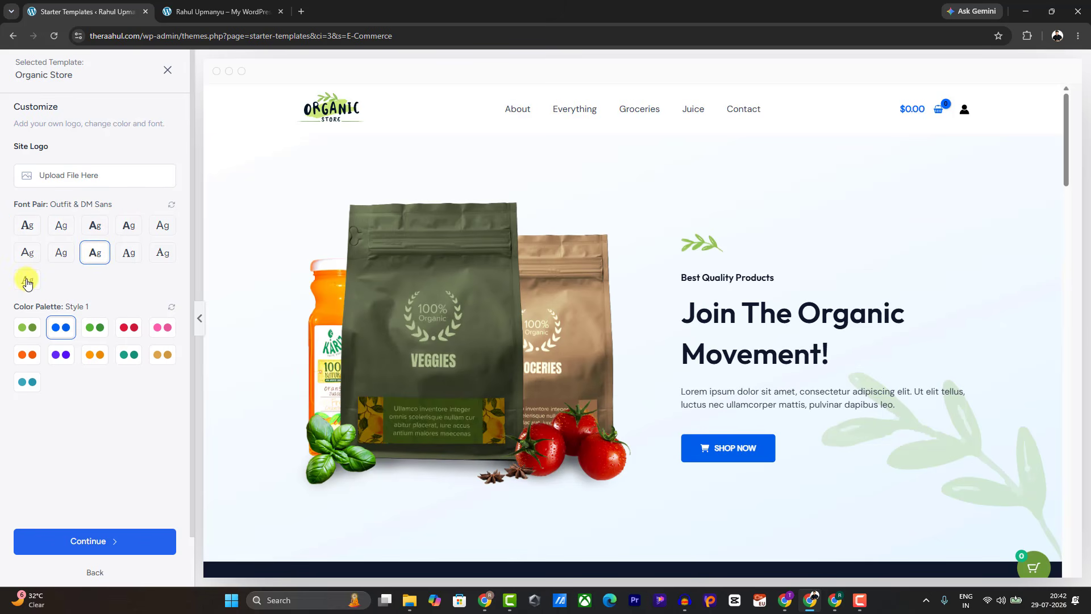
left_click(162, 255)
left_click(163, 226)
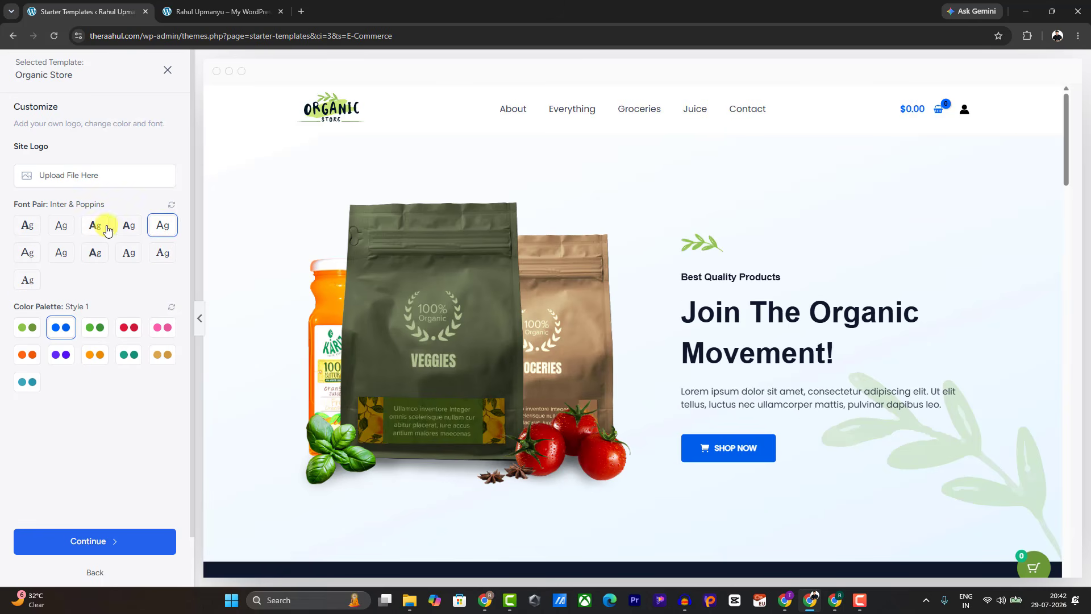
left_click(108, 229)
left_click(130, 228)
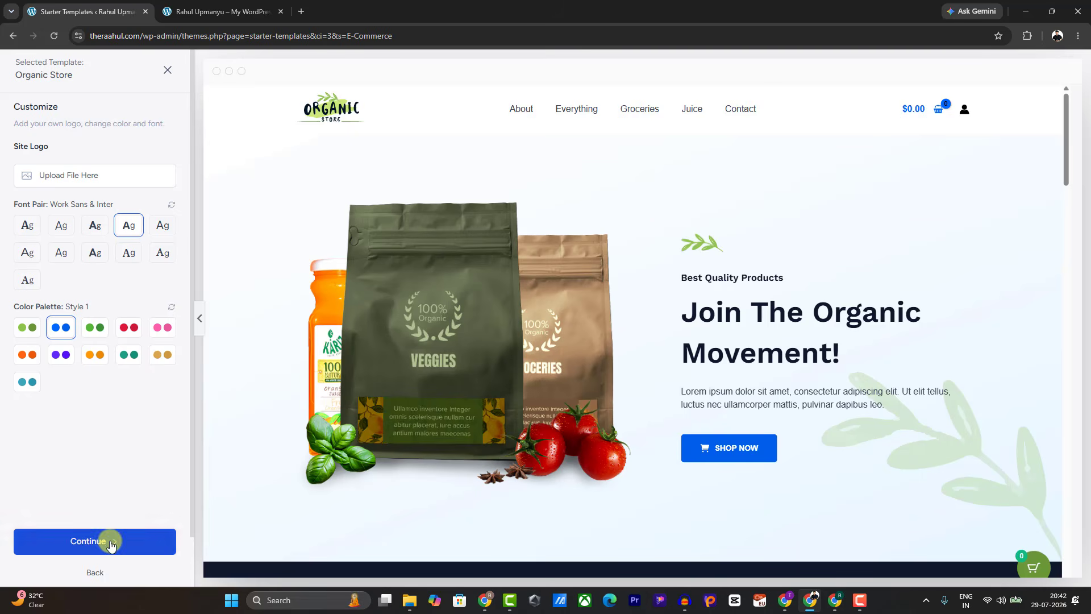
scroll(578, 175, "down", 15)
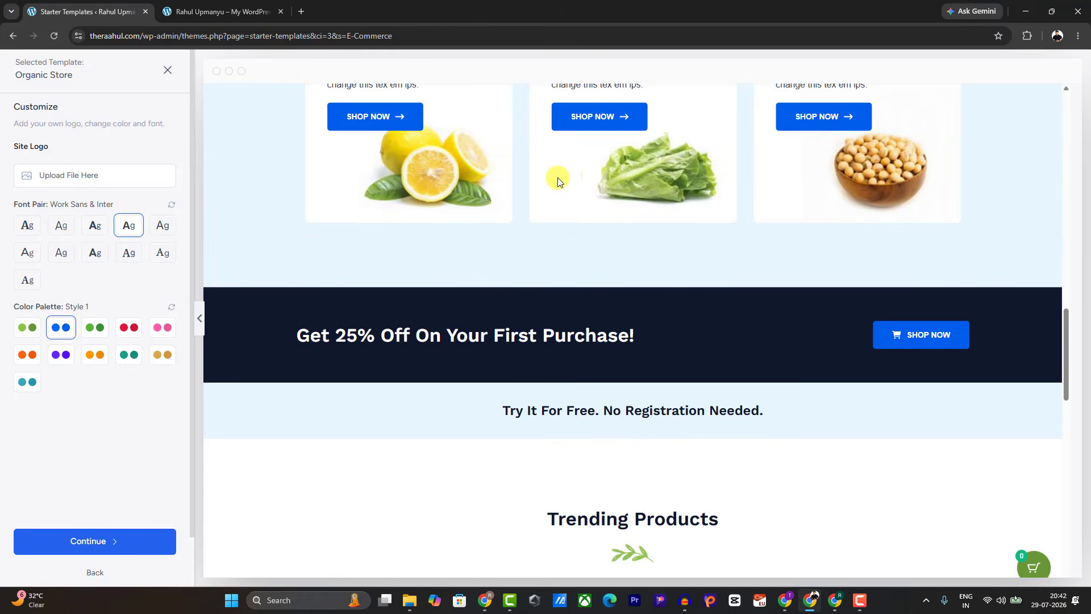
left_click(128, 540)
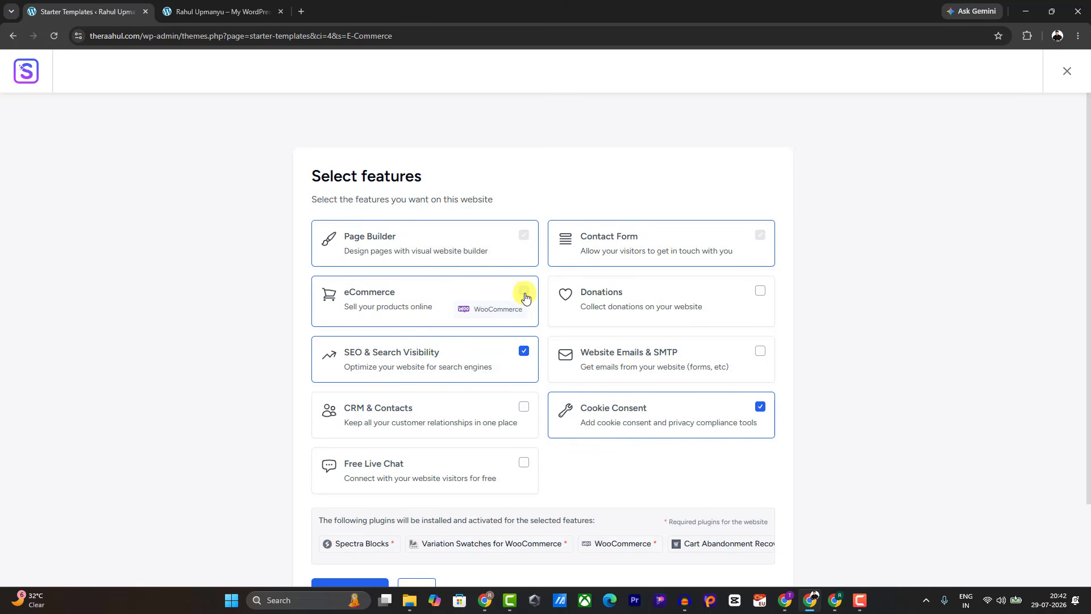
Untick Cookie Consent so SEO & Search Visibility is the only optional feature.
scroll(508, 323, "down", 1)
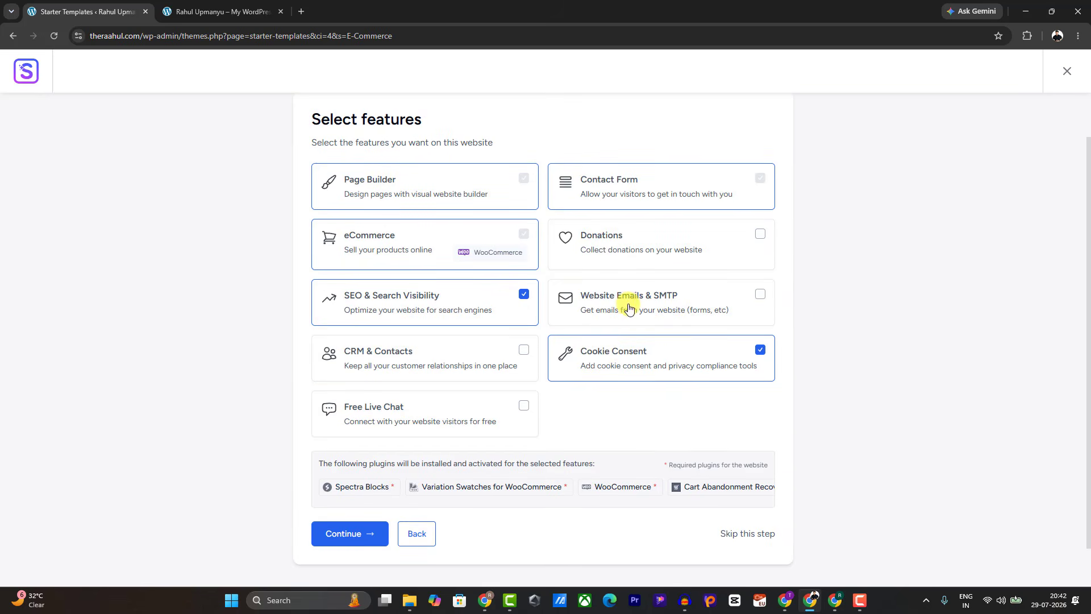
left_click(759, 351)
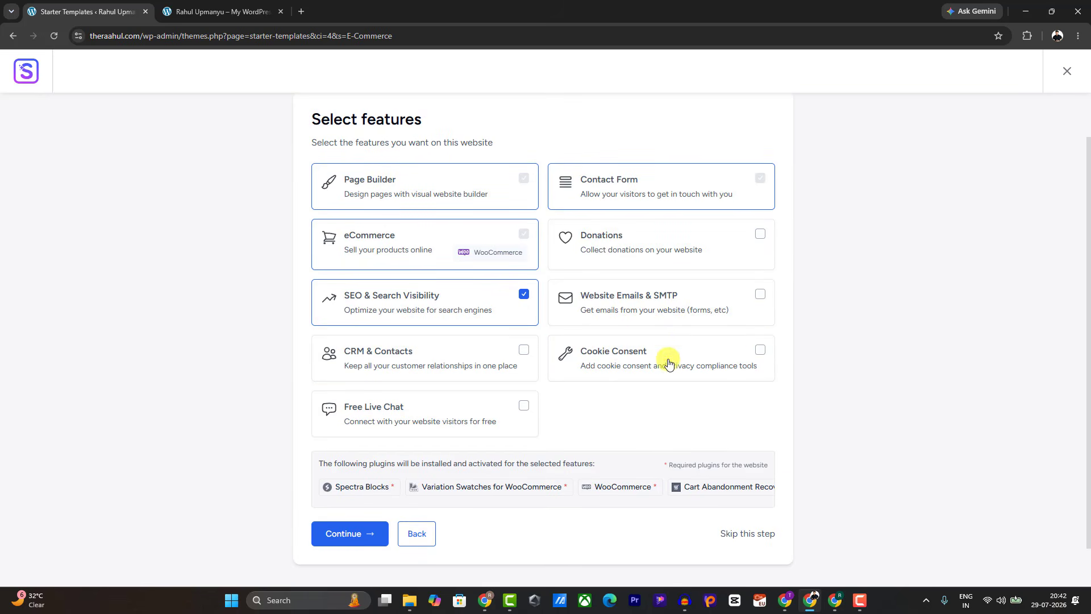
scroll(620, 318, "down", 1)
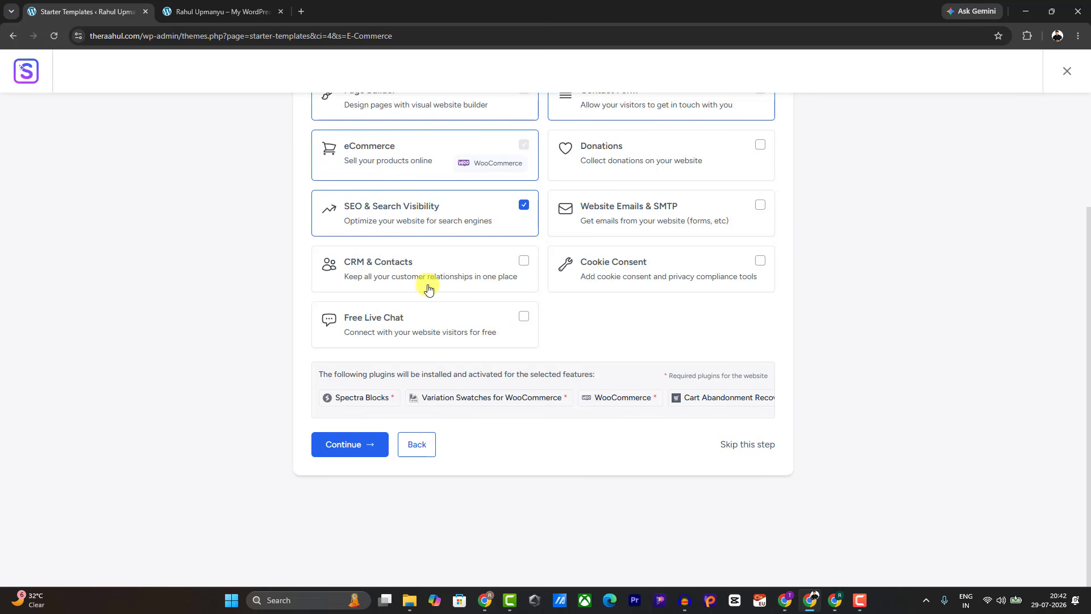
Enter your first name and build the Organic Store site until it reaches 100%.
left_click(365, 447)
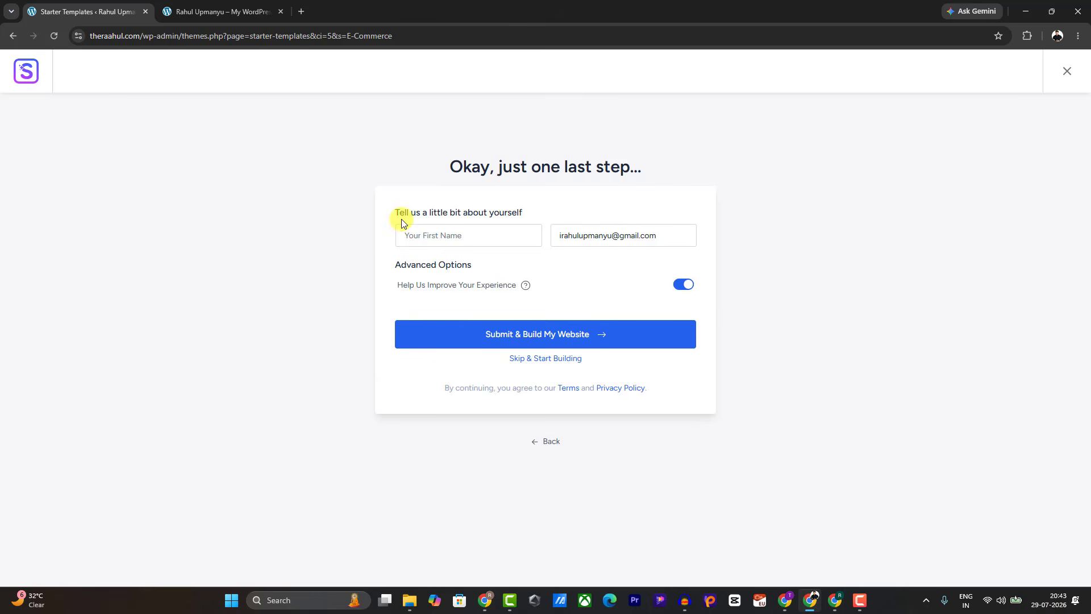
left_click(438, 246)
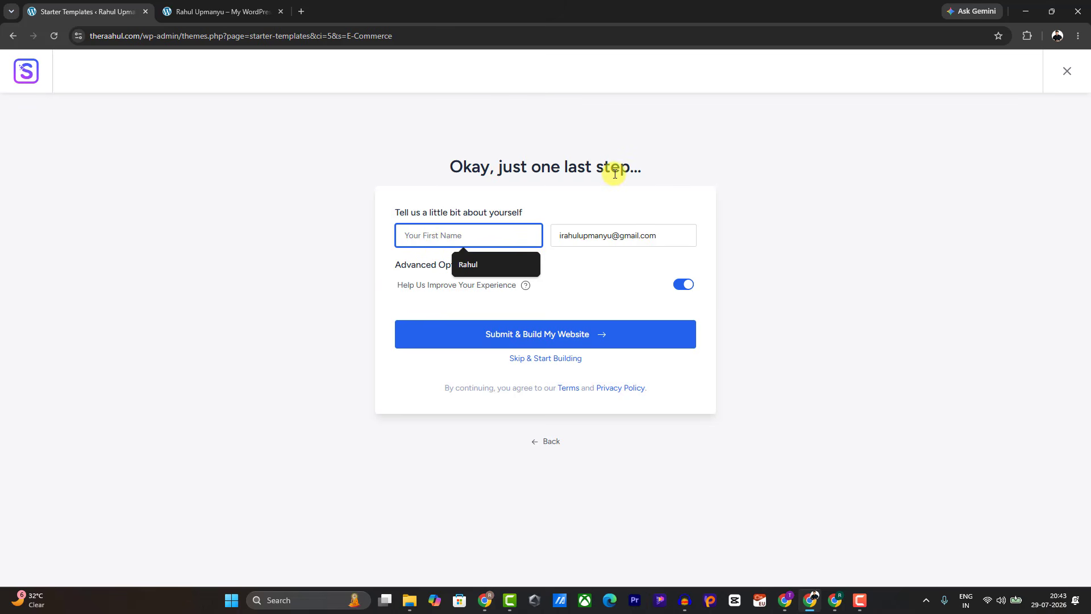
type("Rahul")
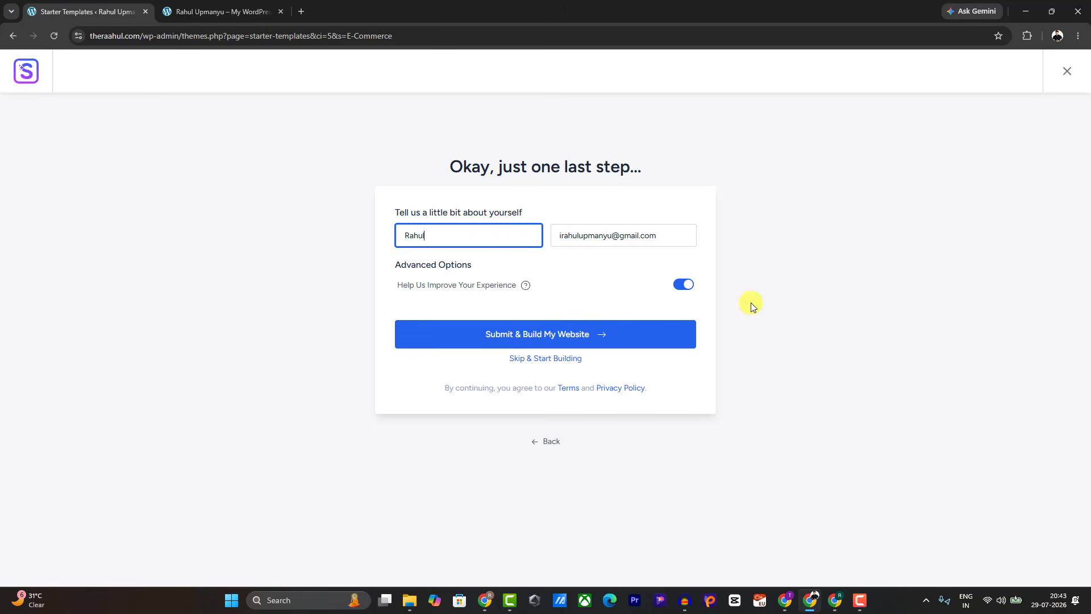
left_click(590, 343)
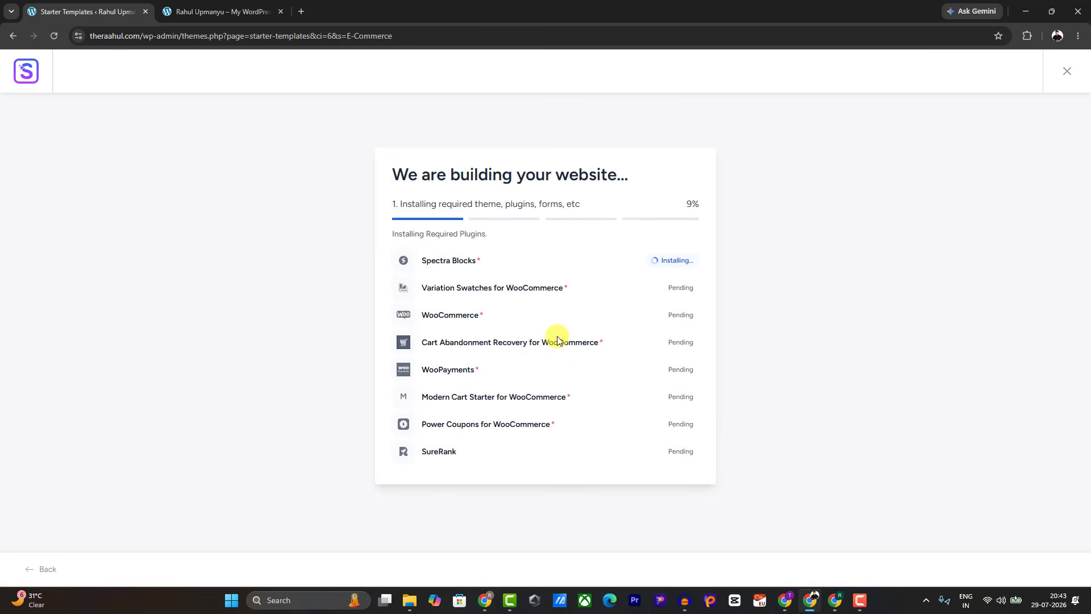
left_click(227, 10)
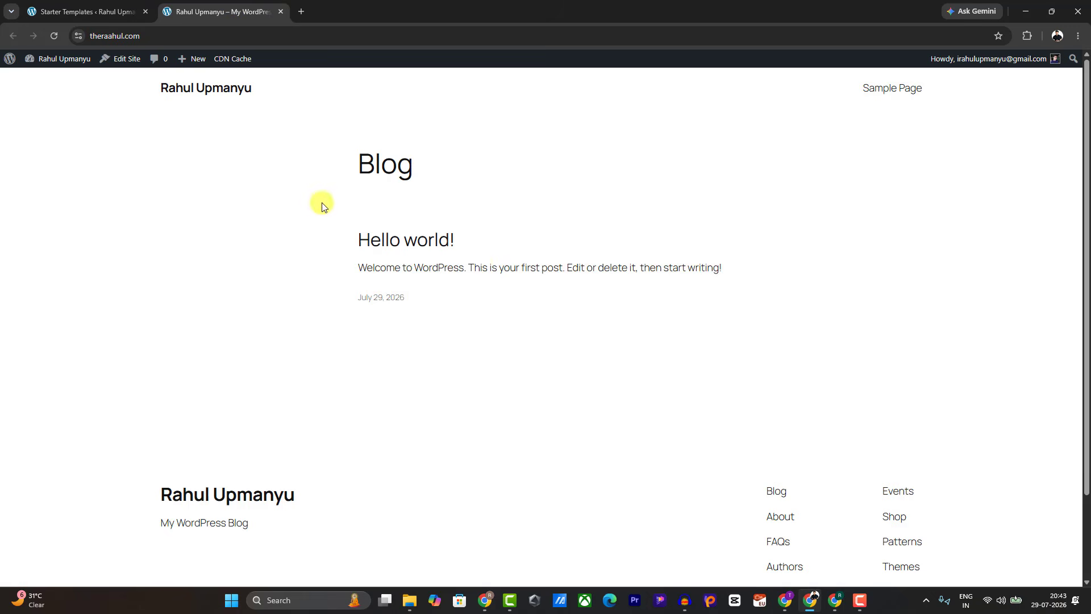
left_click(48, 5)
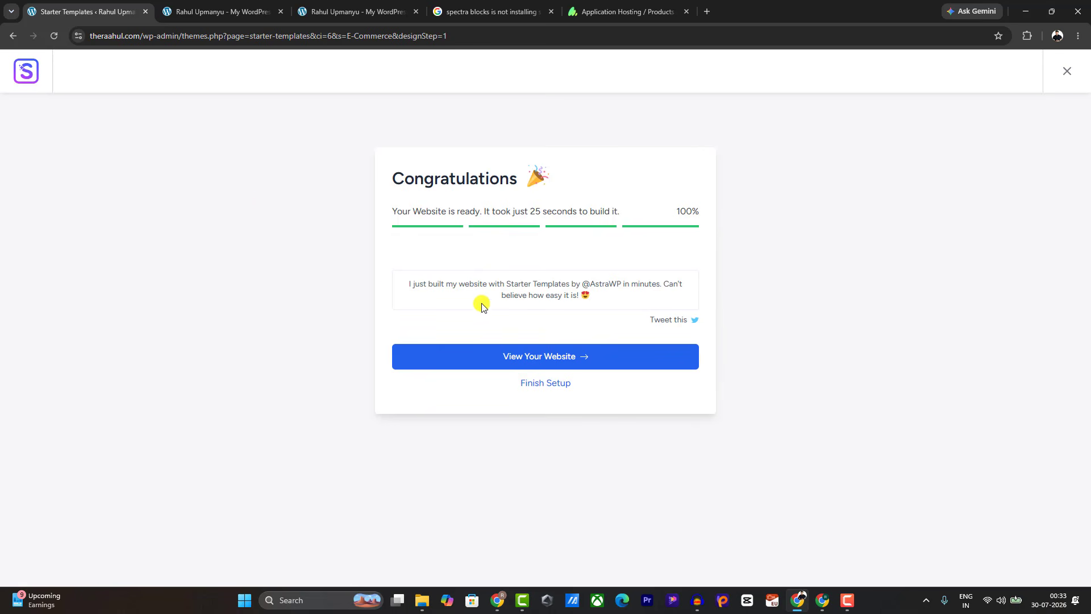
Scroll through the new Organic Store homepage, then open the Astra Customizer.
left_click(571, 358)
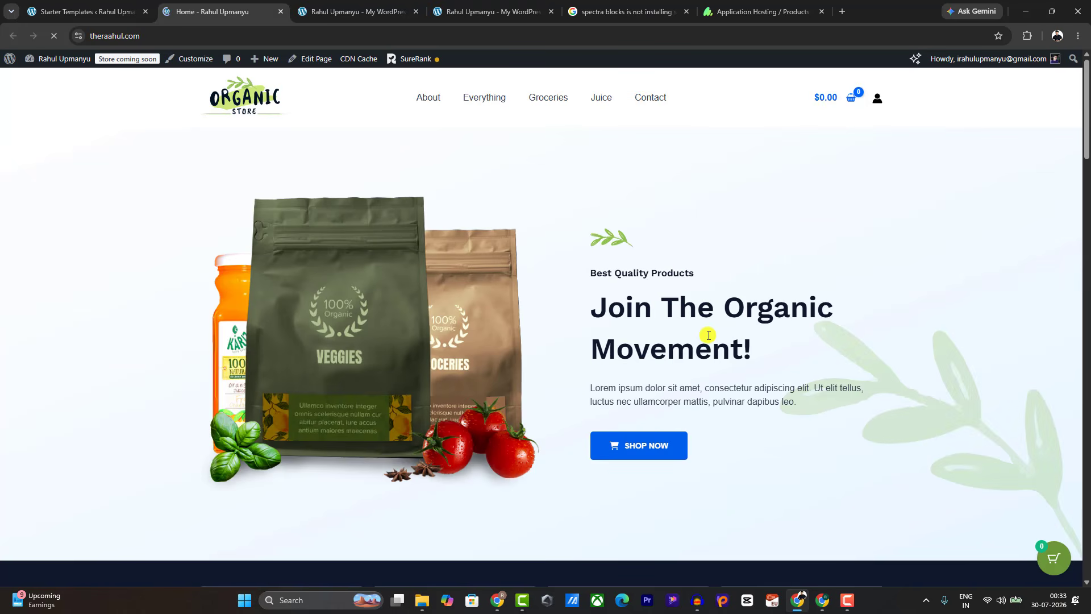
scroll(709, 336, "down", 20)
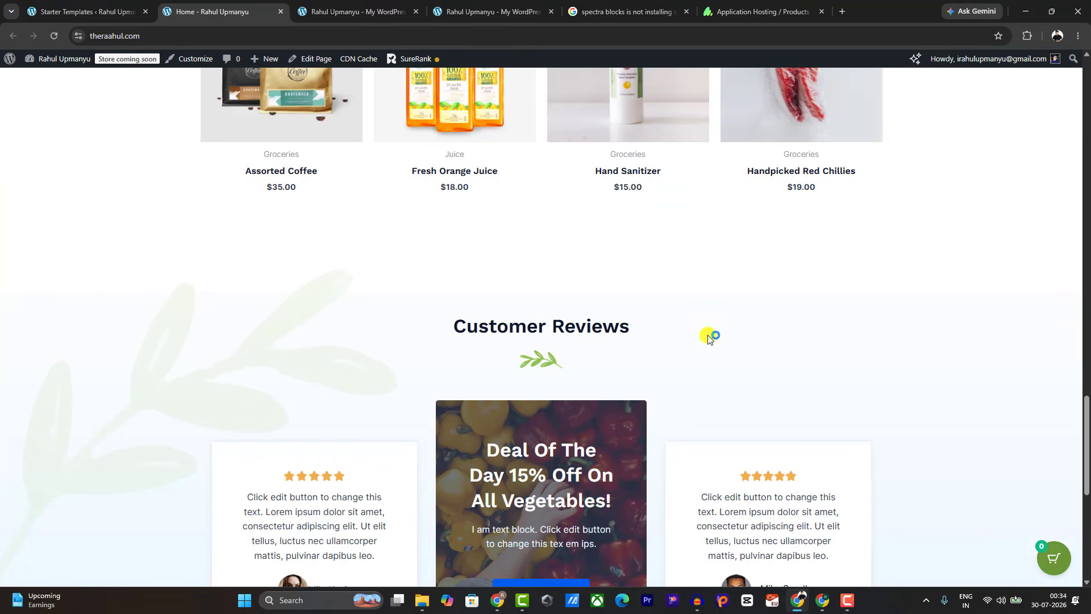
left_click(847, 603)
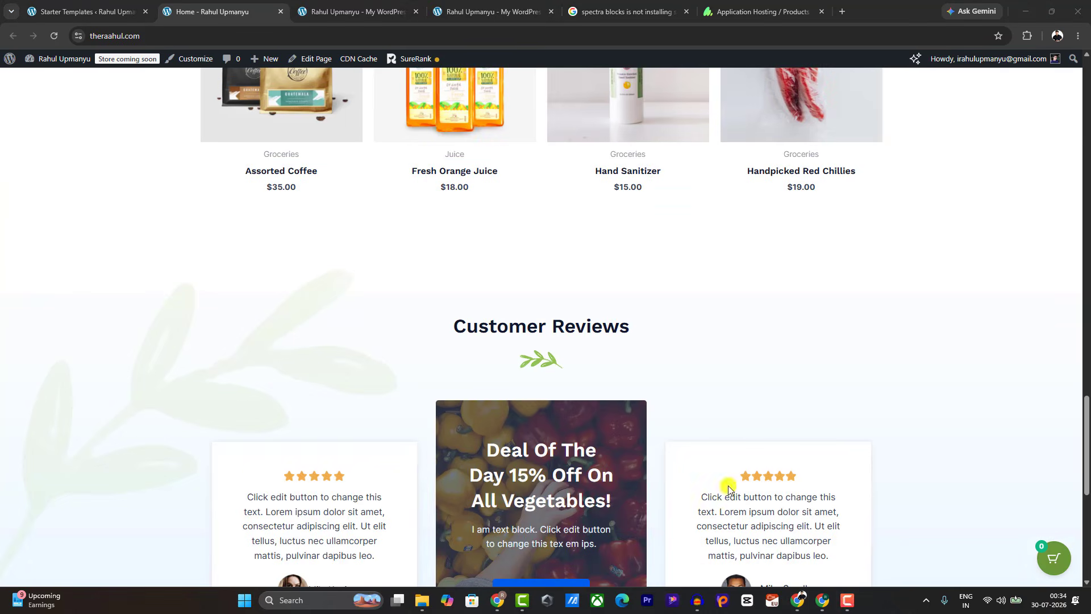
scroll(594, 385, "down", 8)
scroll(594, 383, "up", 16)
scroll(595, 386, "up", 5)
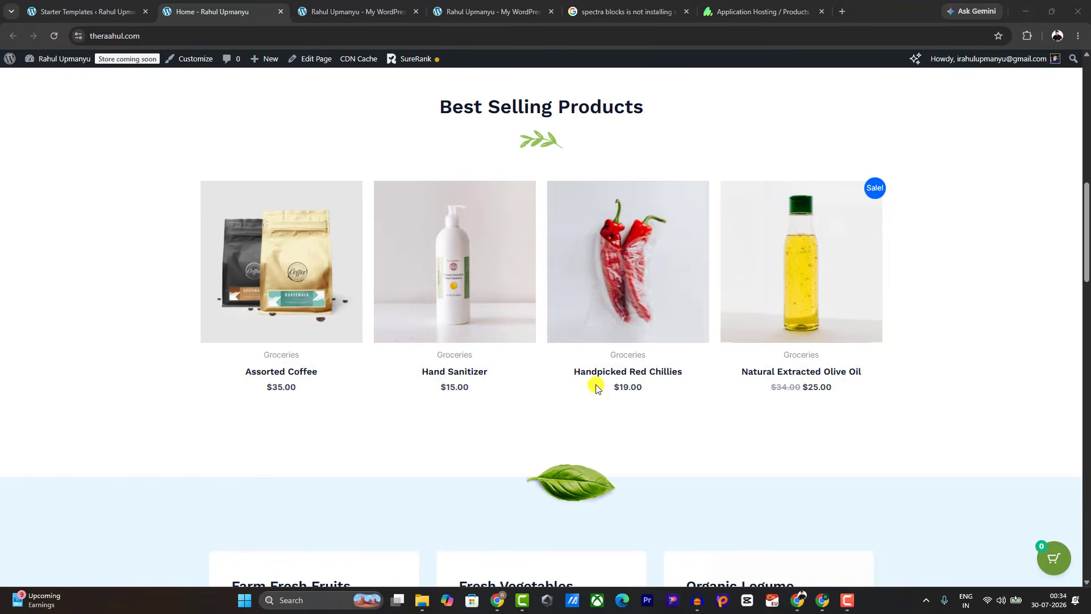
left_click(355, 11)
left_click(233, 6)
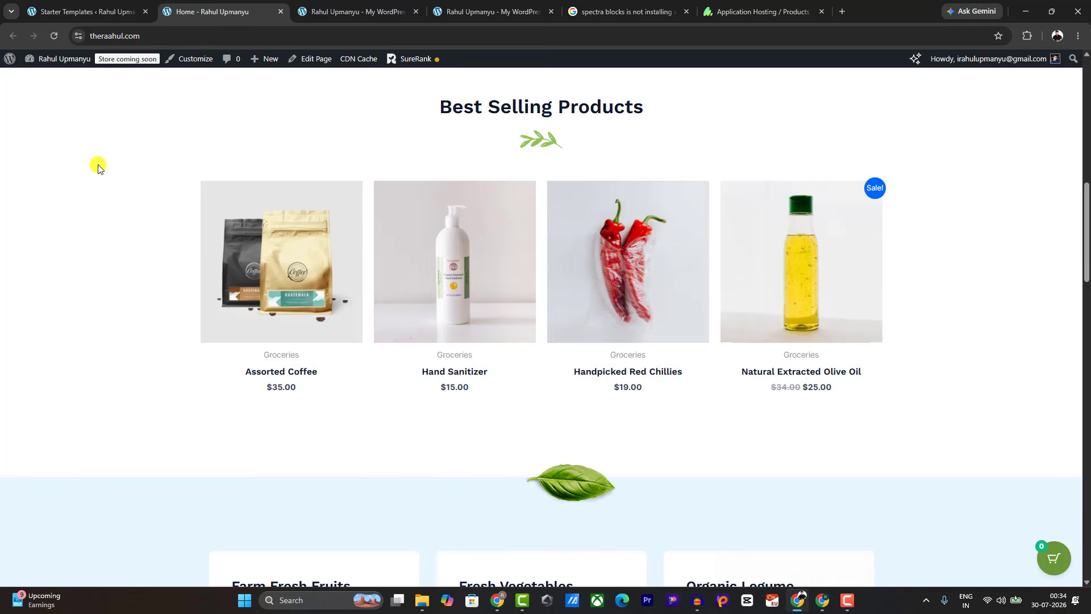
scroll(459, 279, "up", 10)
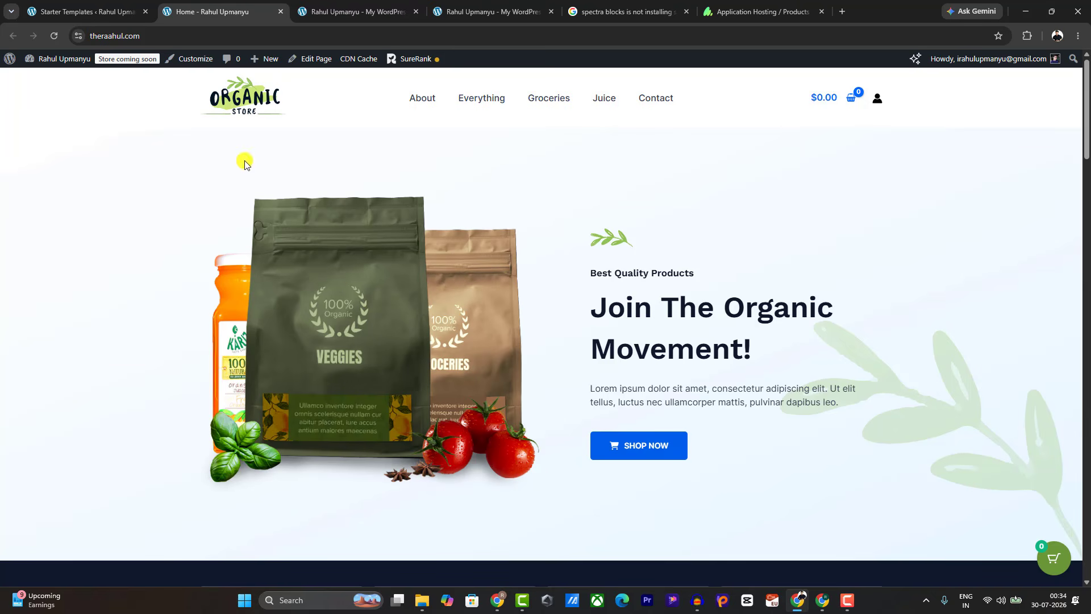
scroll(701, 295, "down", 20)
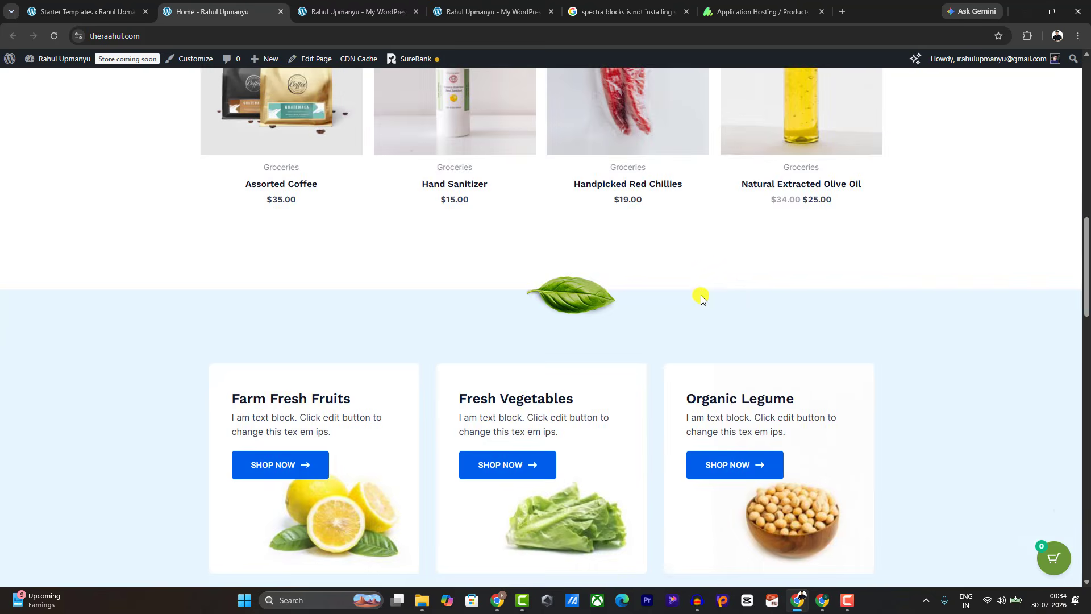
scroll(700, 295, "down", 7)
scroll(701, 295, "up", 20)
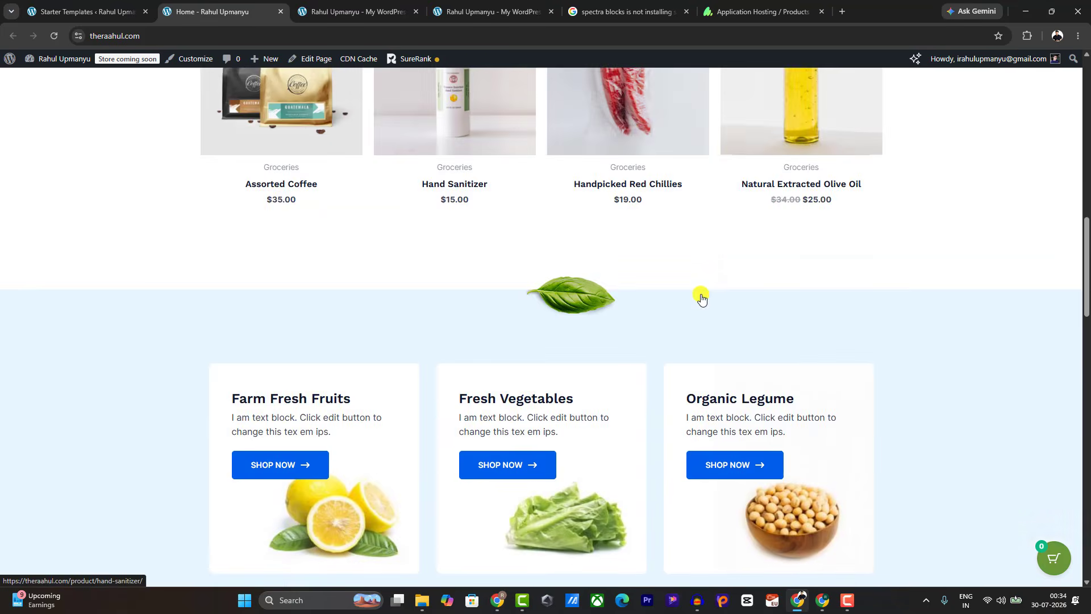
scroll(700, 295, "up", 8)
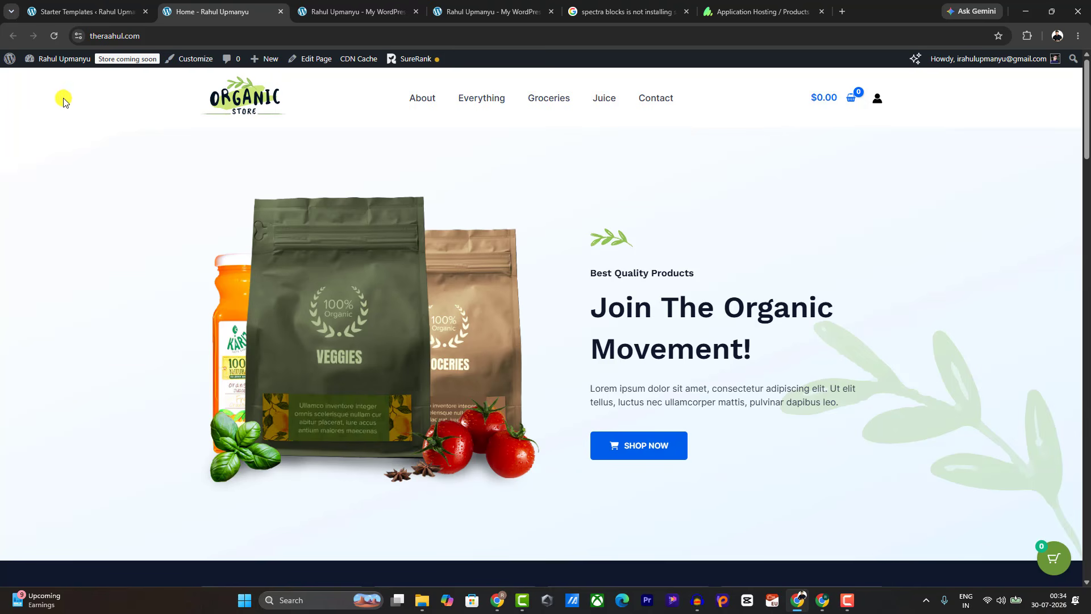
left_click(207, 66)
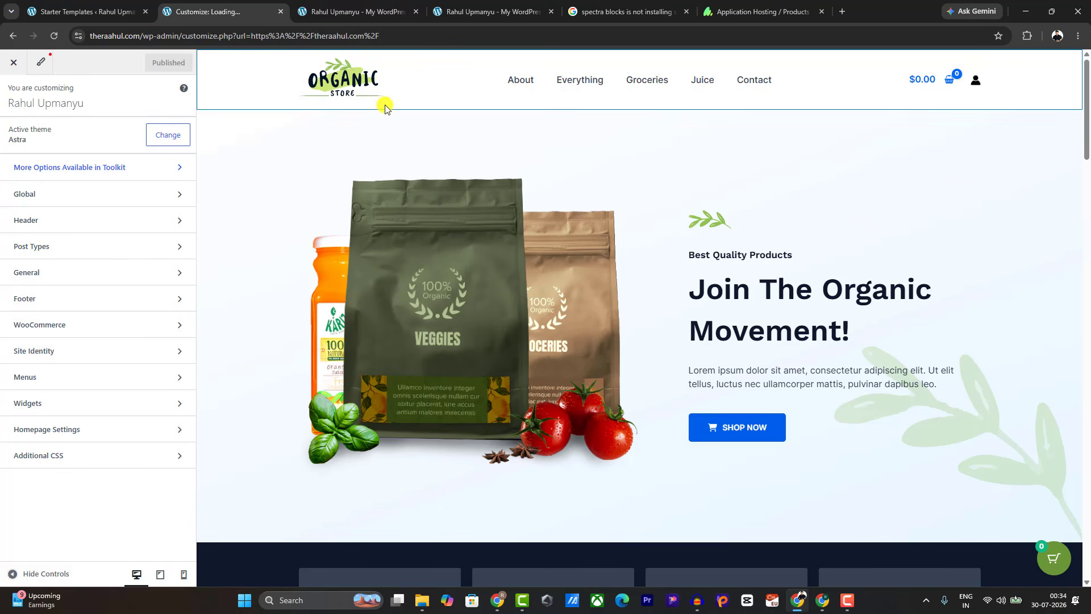
Remove the Organic Store logo under Header > Site Title & Logo, then go to Canva.
left_click(208, 62)
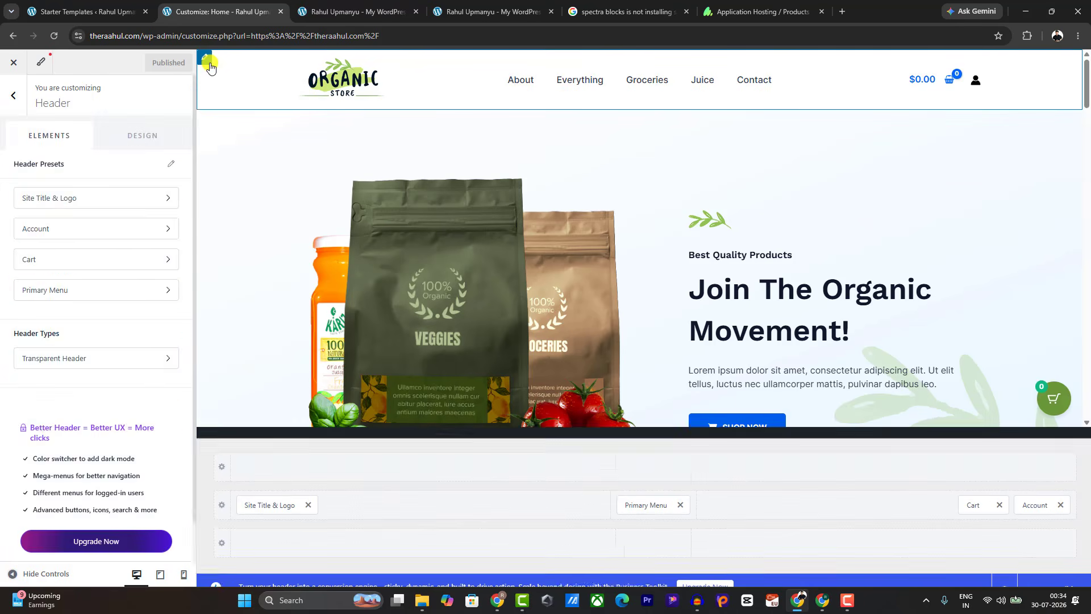
left_click(280, 494)
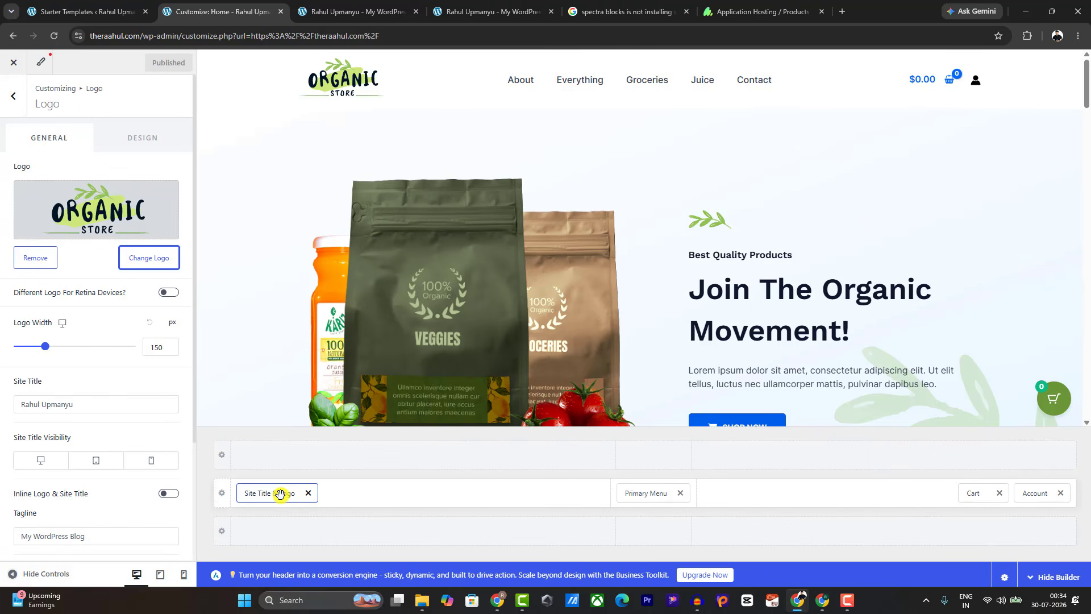
left_click(35, 257)
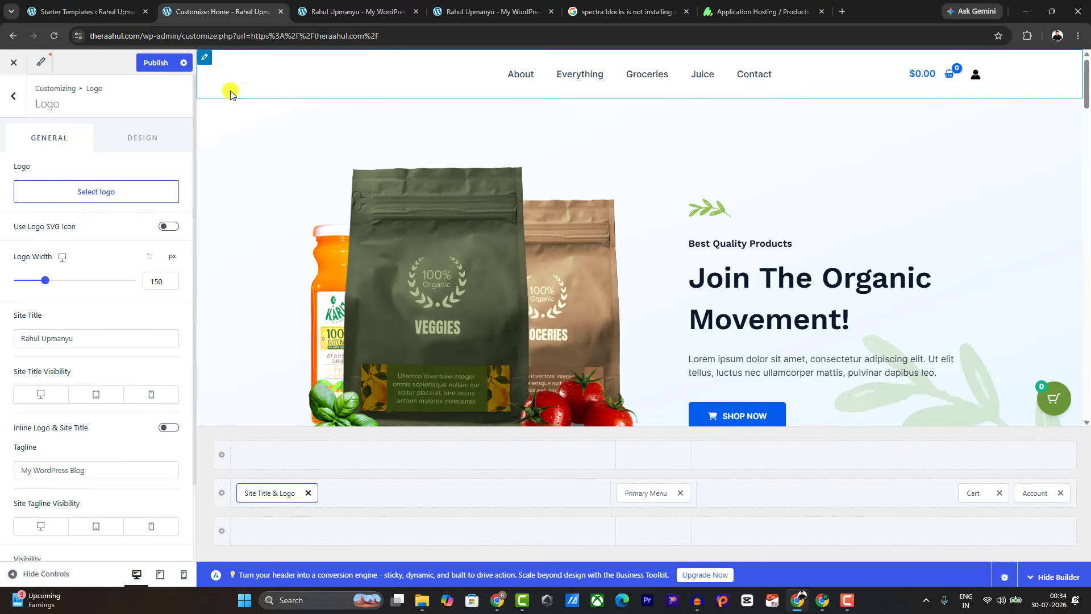
left_click(497, 600)
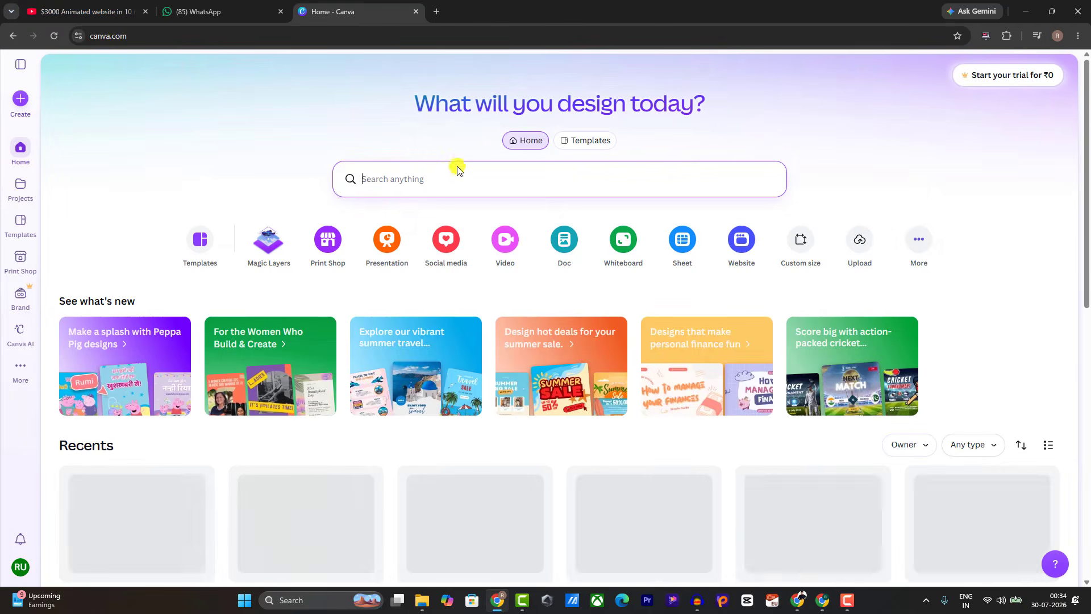
Search Canva for logos and customize the Pink Monochrome Minimalist Fashion Brand Logo template.
type("logo")
key("Return")
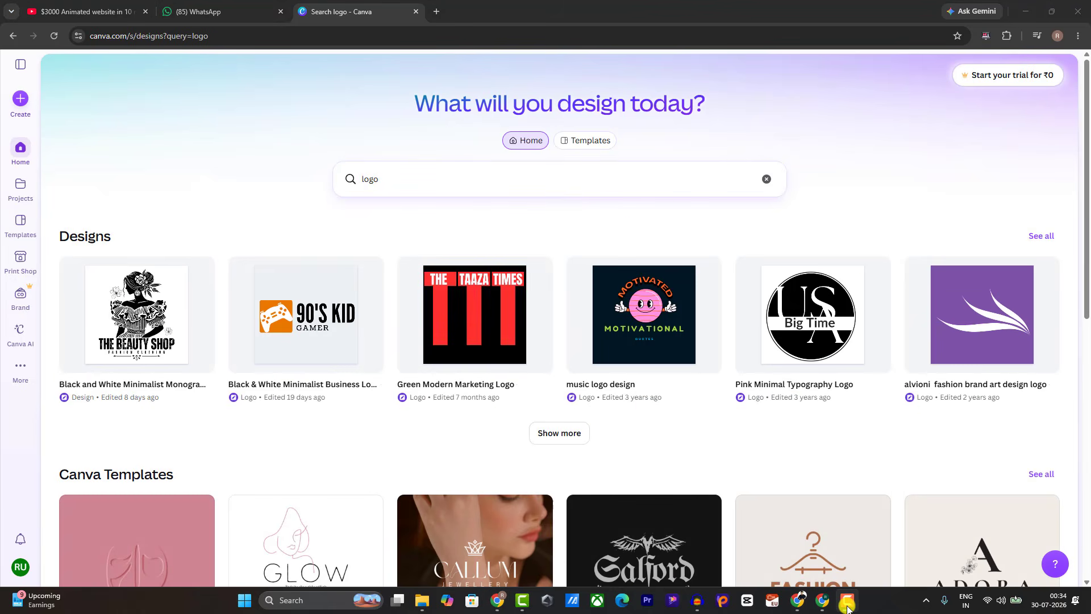
scroll(319, 355, "down", 3)
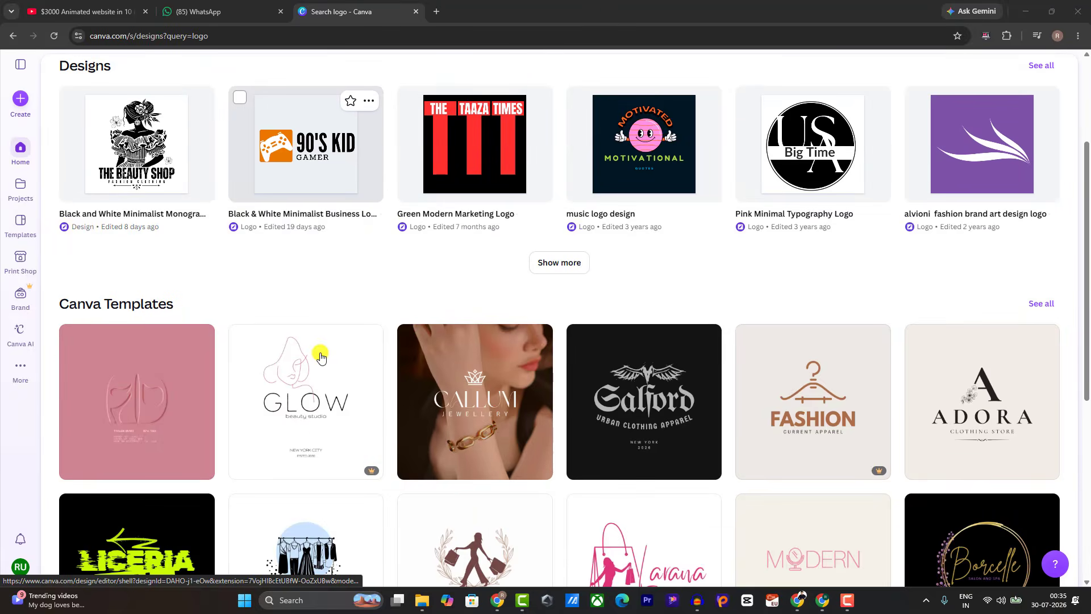
scroll(237, 382, "up", 3)
scroll(203, 359, "down", 4)
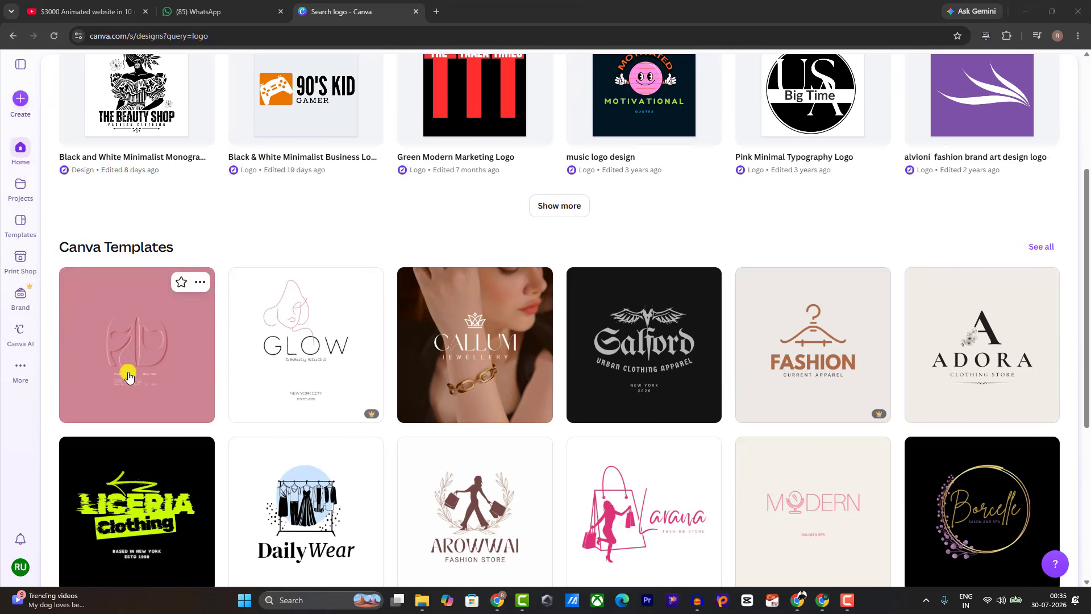
scroll(362, 314, "down", 2)
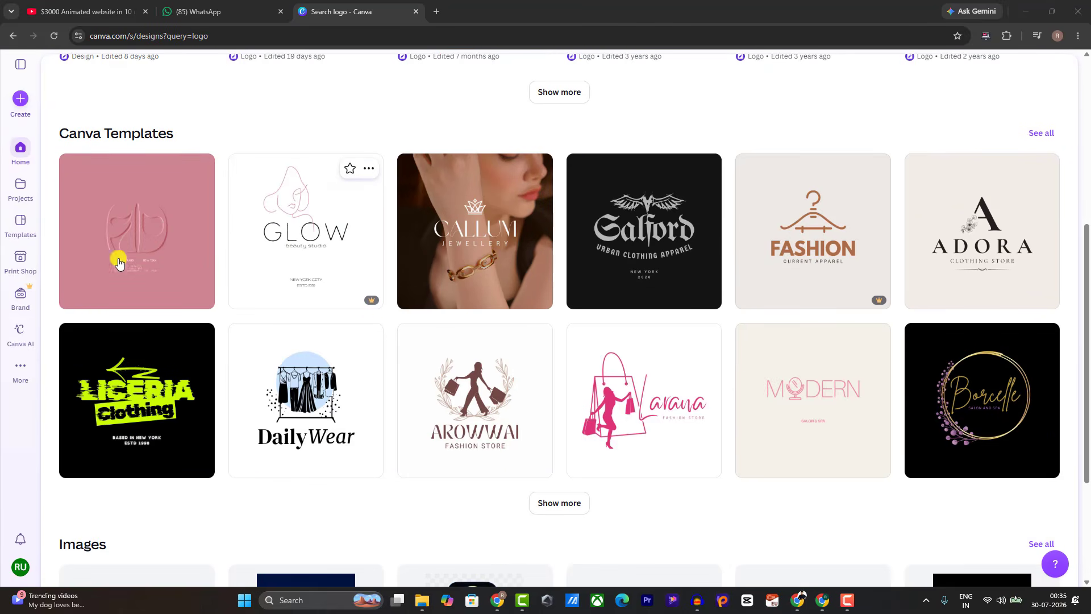
left_click(171, 227)
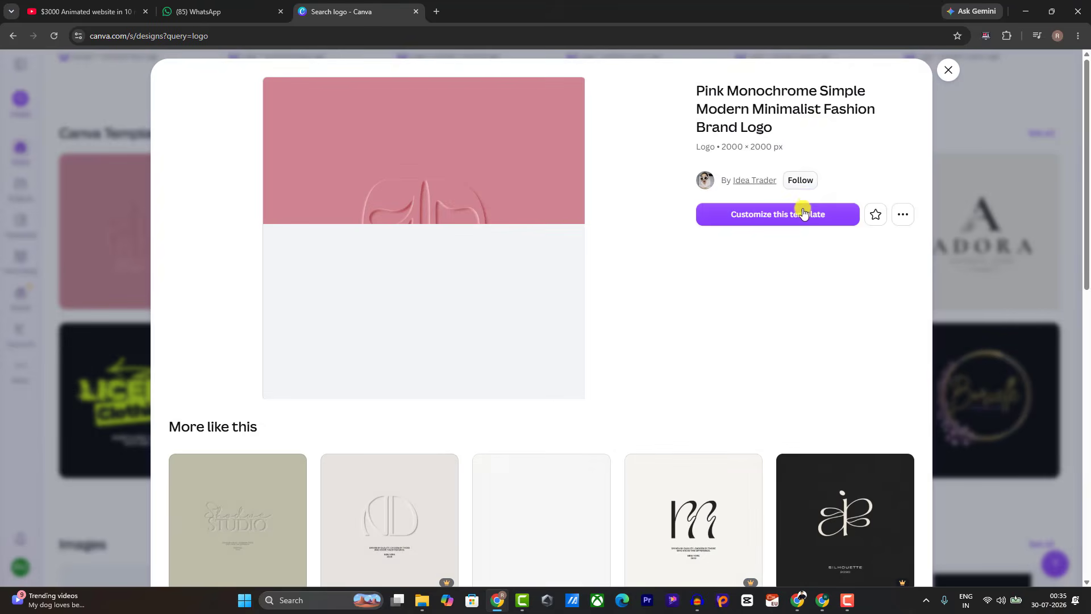
left_click(801, 213)
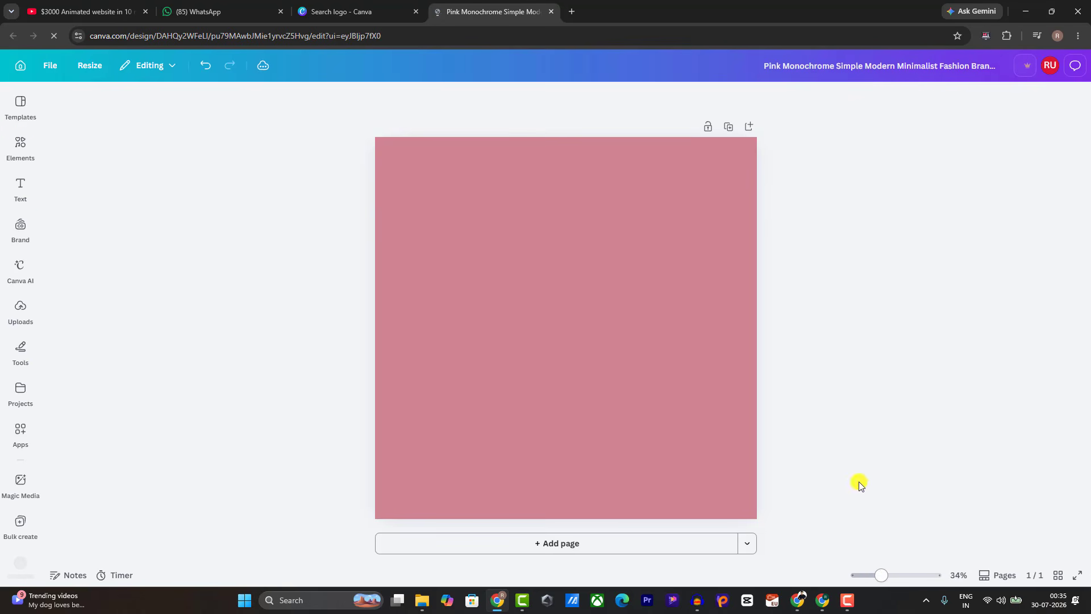
Search the Templates panel for 'fashion' and browse to the Borcelle Fashion logo template.
left_click(575, 324)
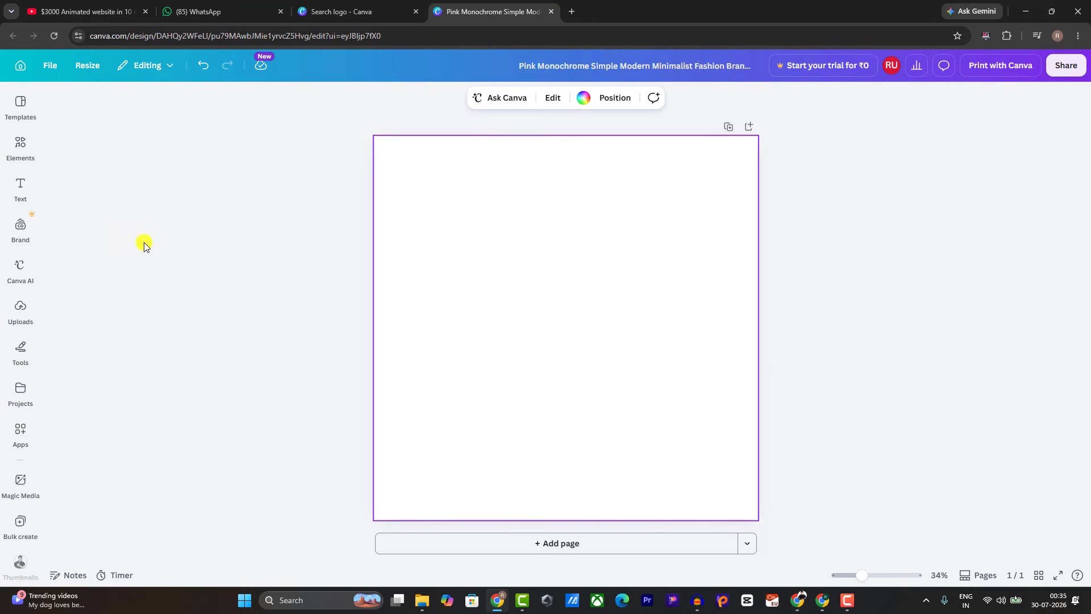
left_click(21, 103)
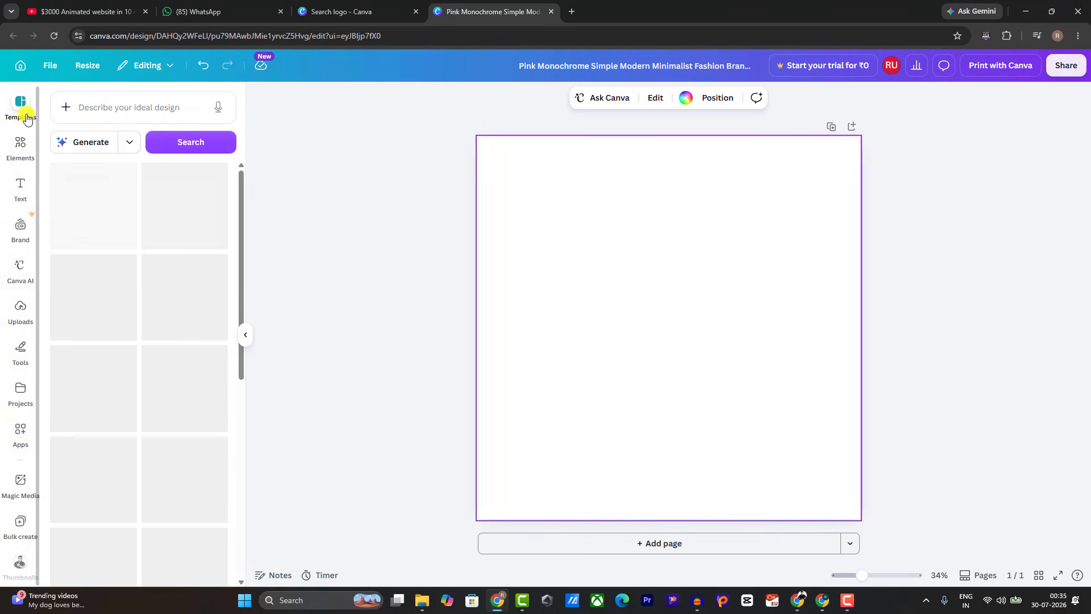
left_click(94, 112)
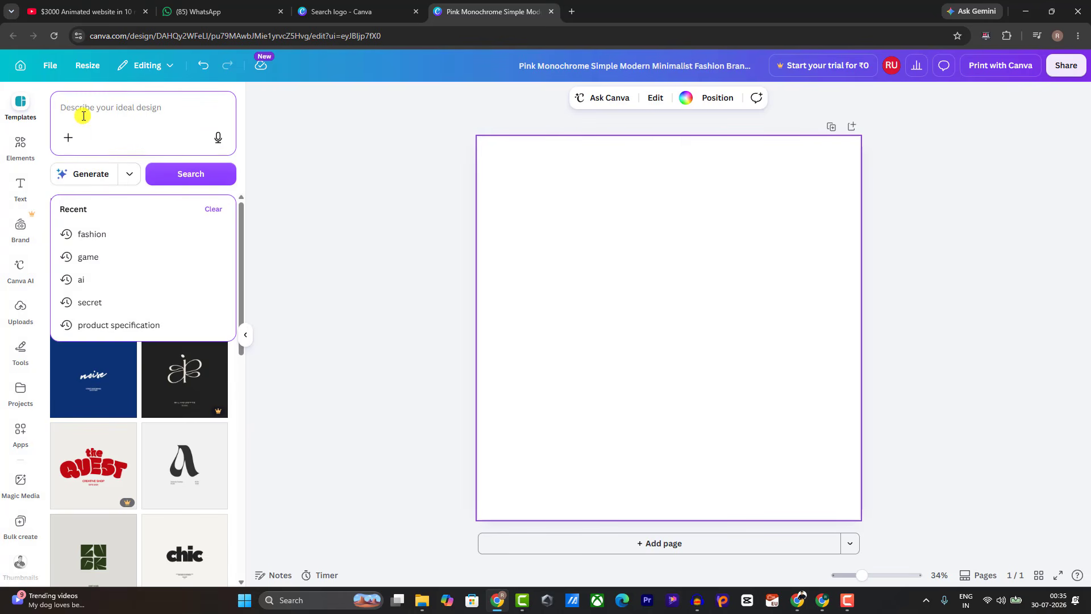
type("fashion")
key("Return")
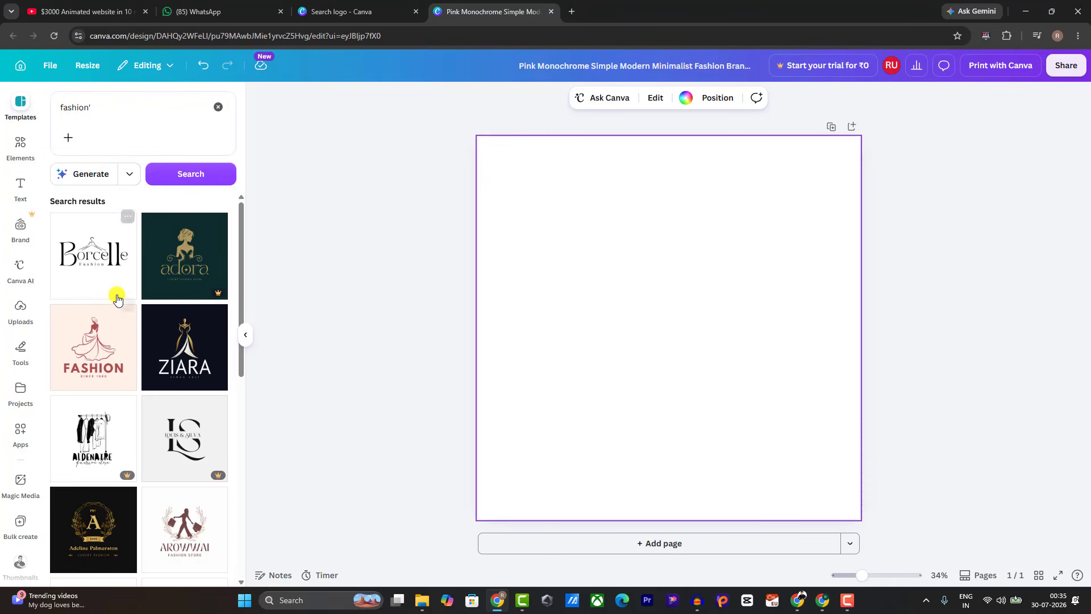
scroll(117, 284, "down", 1)
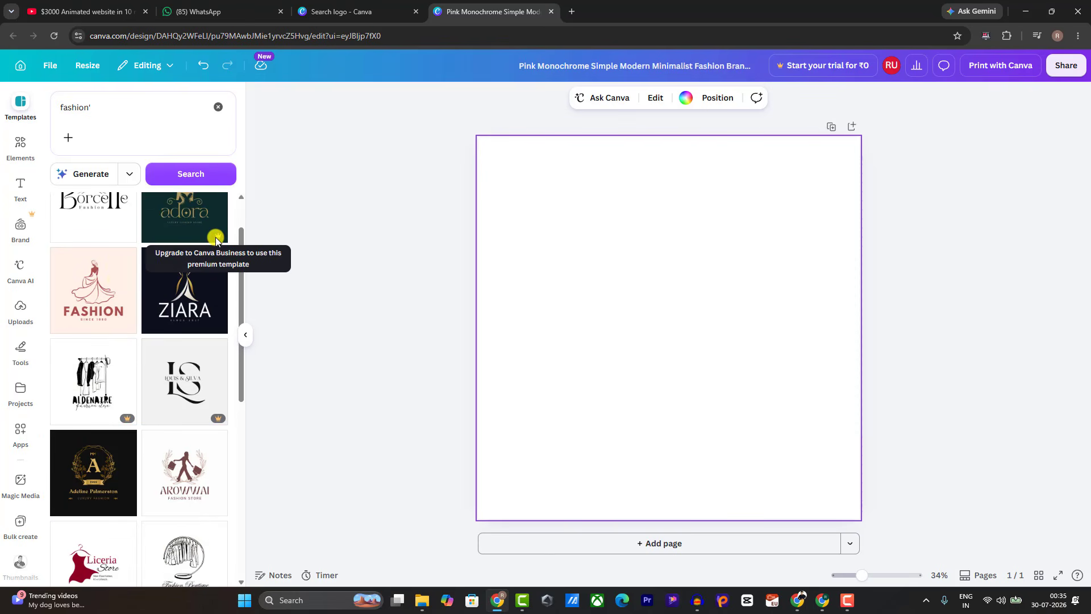
scroll(216, 237, "down", 3)
scroll(216, 239, "down", 1)
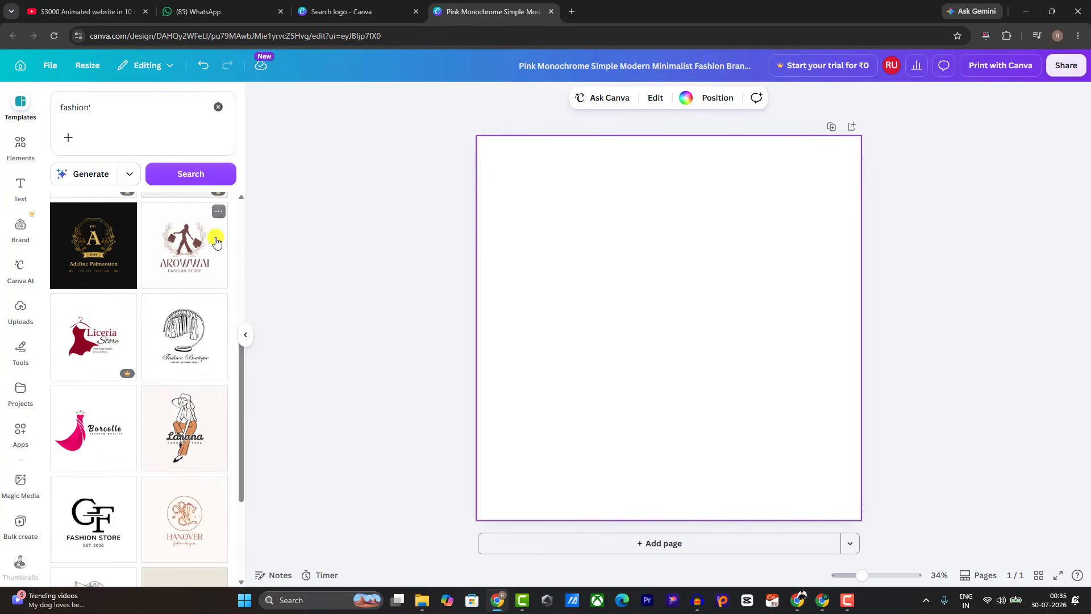
scroll(134, 305, "down", 2)
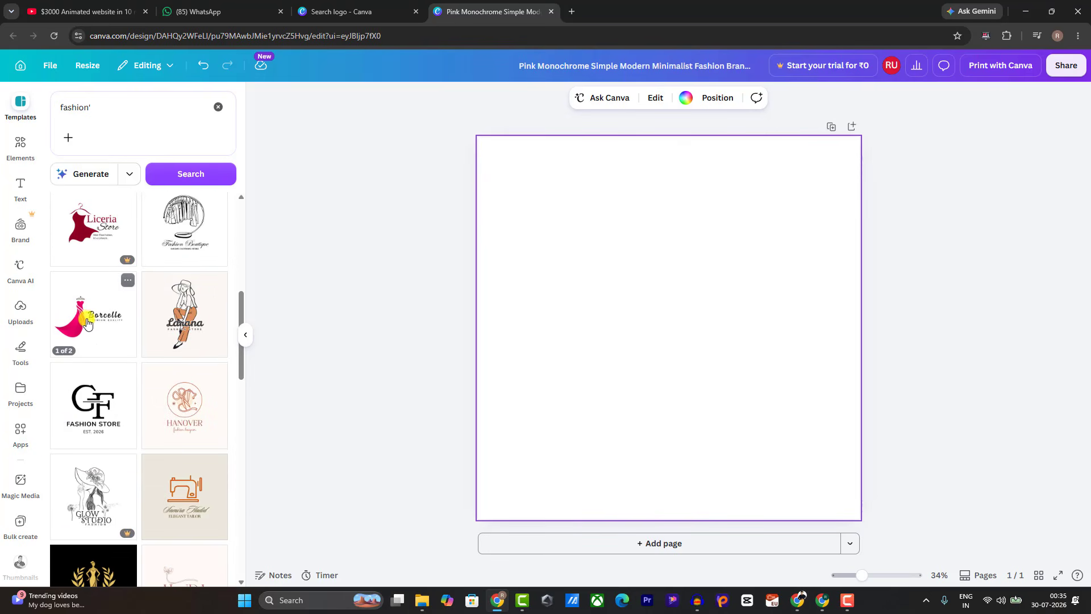
scroll(90, 319, "down", 3)
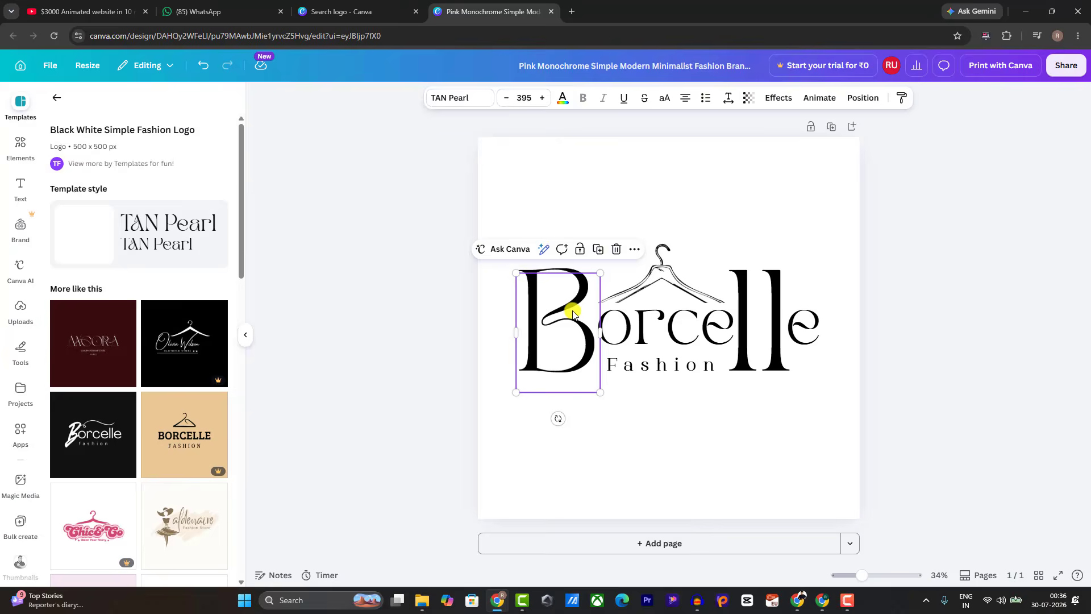
Change the Borcelle wordmark to 'Fashione' by replacing B with F and 'orcelle'.
double_click(573, 313)
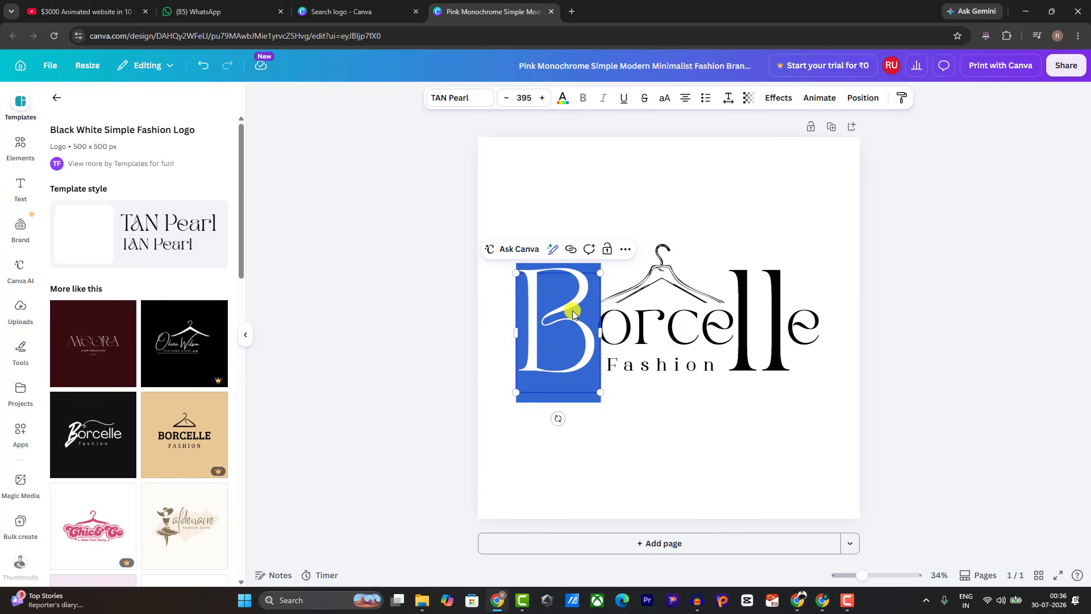
type("F")
left_click(625, 328)
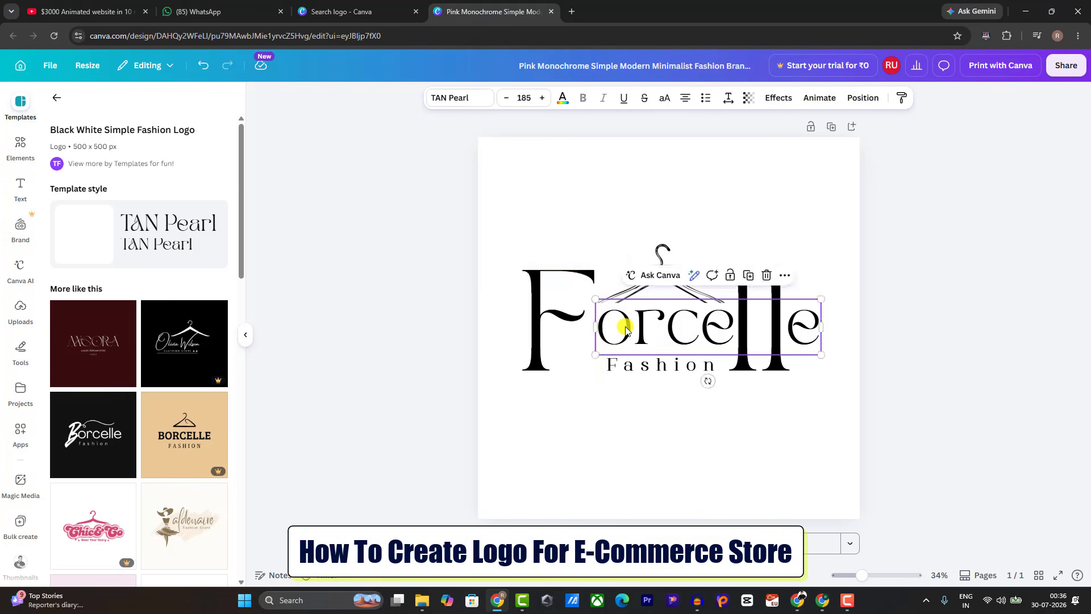
left_click(629, 329)
double_click(643, 330)
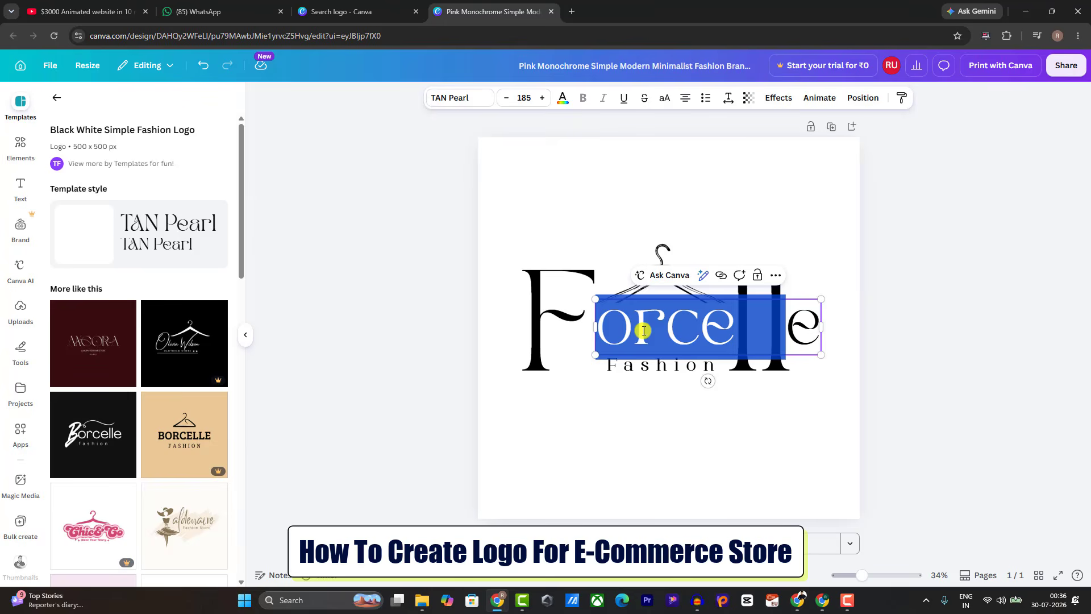
type("ashion")
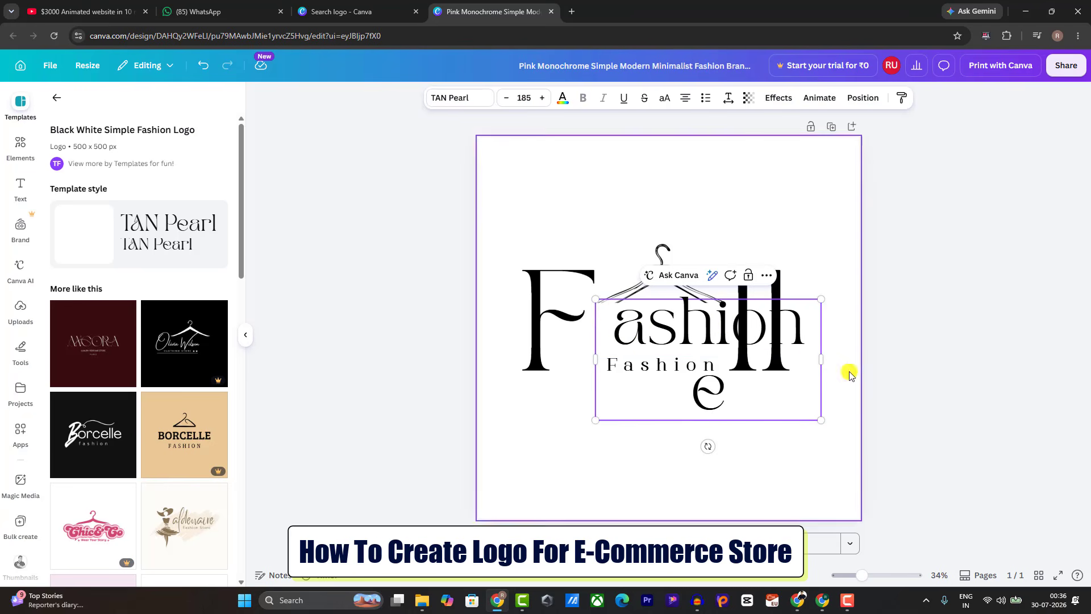
left_click_drag(821, 360, 853, 358)
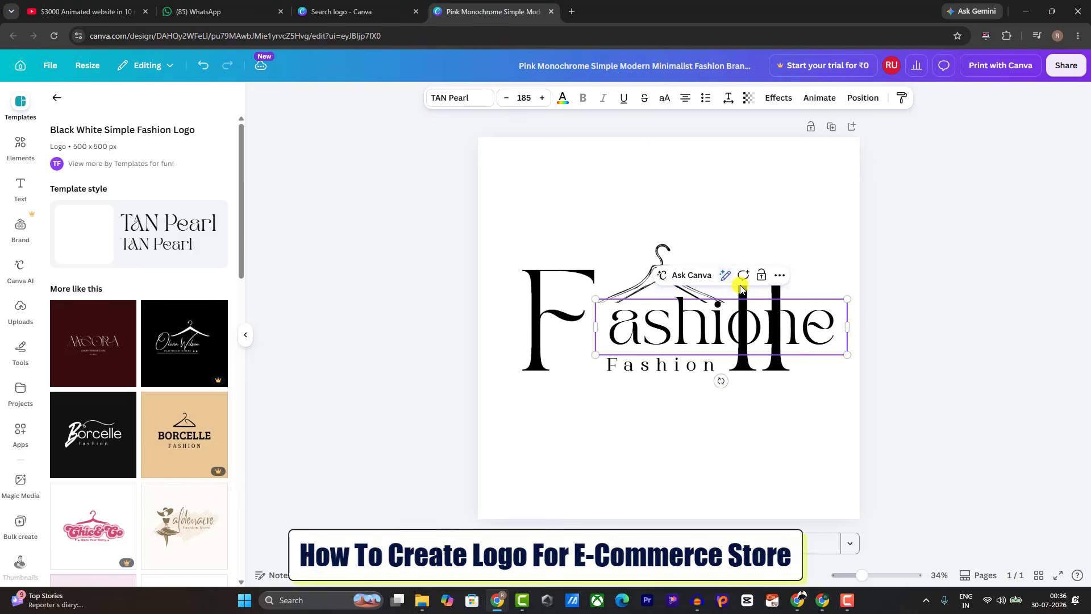
Delete the II letters and 'Fashion' tagline, then enlarge and centre the logo.
left_click(782, 292)
key("Delete")
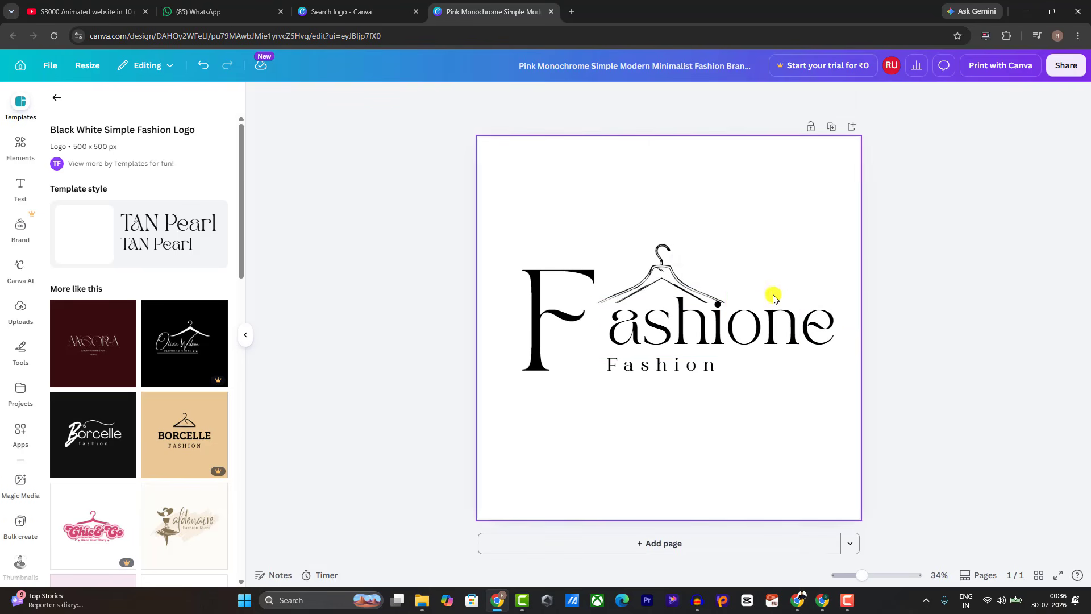
left_click(739, 317)
left_click(675, 362)
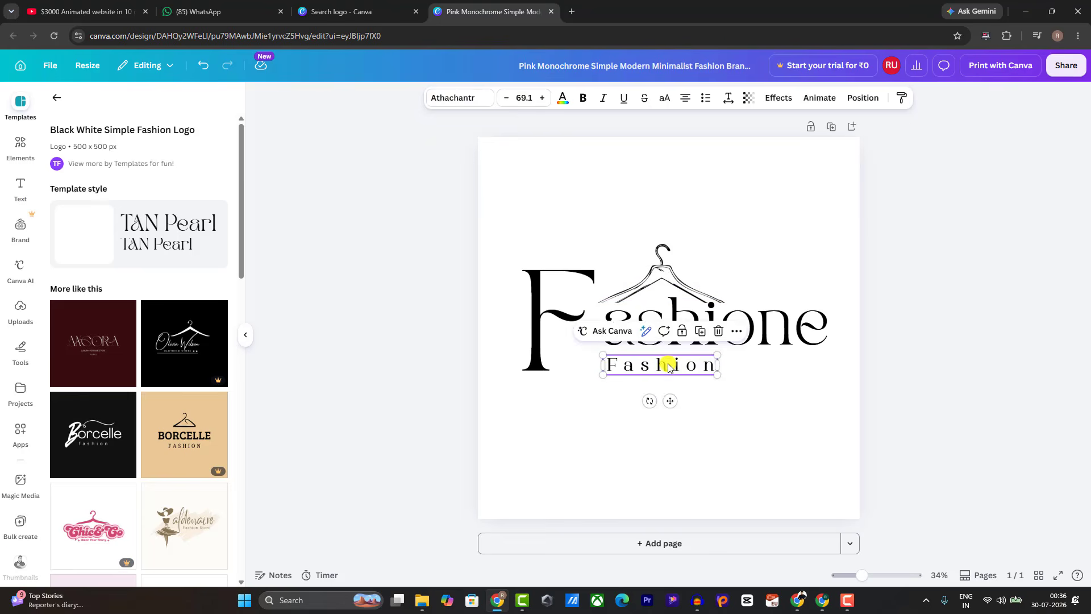
key("Delete")
left_click_drag(545, 210, 848, 452)
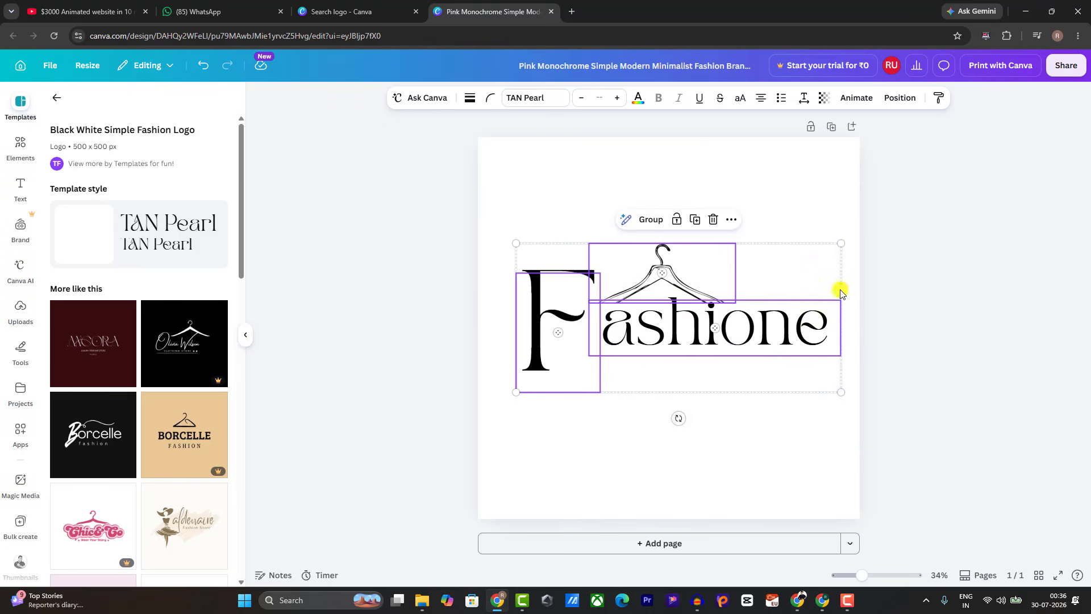
left_click_drag(839, 243, 875, 227)
left_click_drag(677, 322, 651, 335)
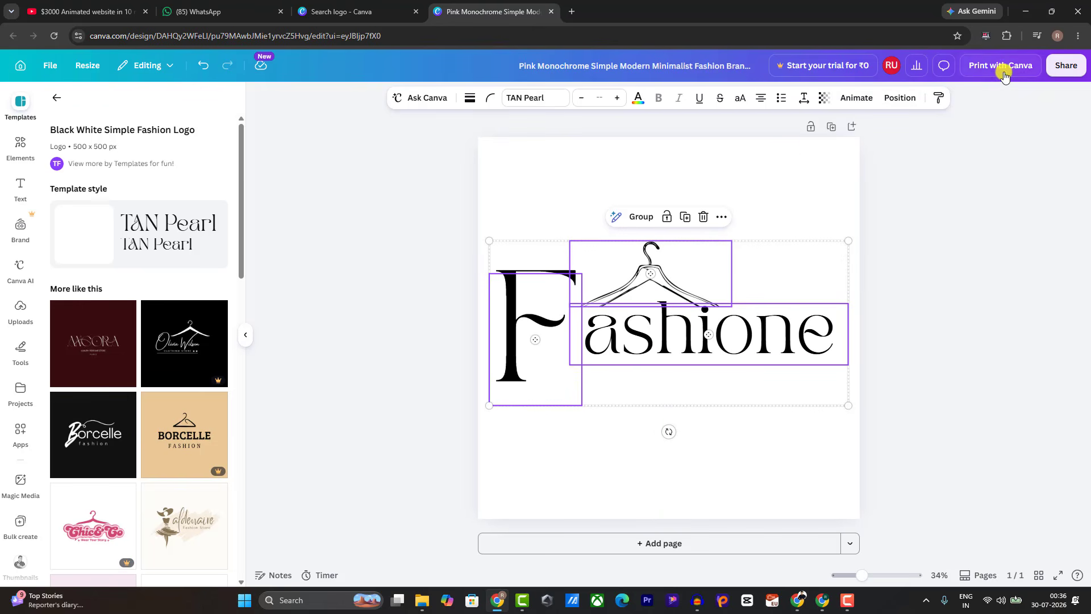
Download the Fashione logo as a PNG.
left_click(1064, 66)
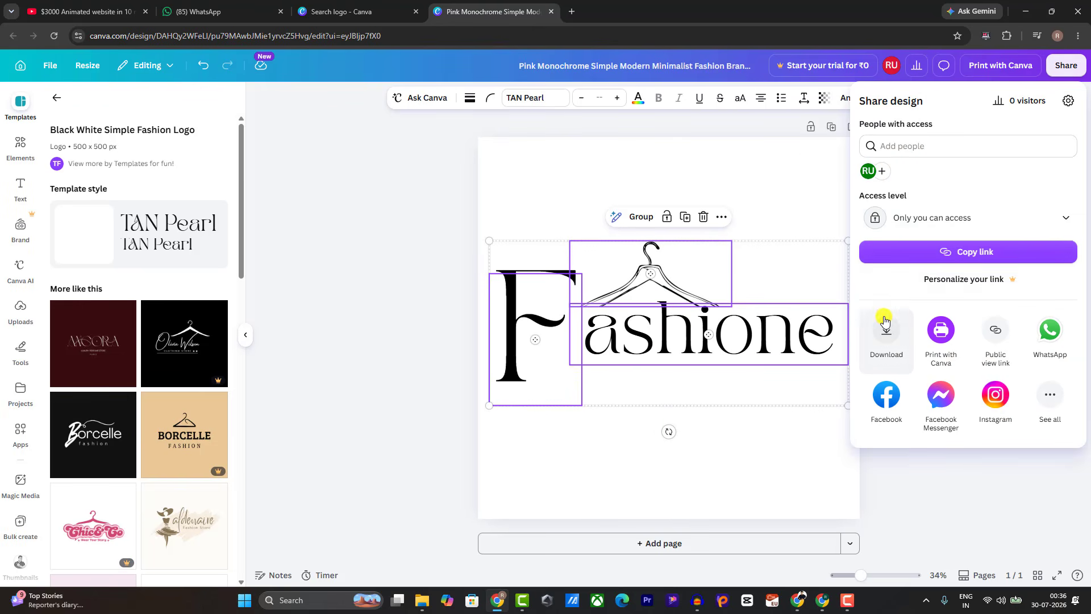
left_click(885, 325)
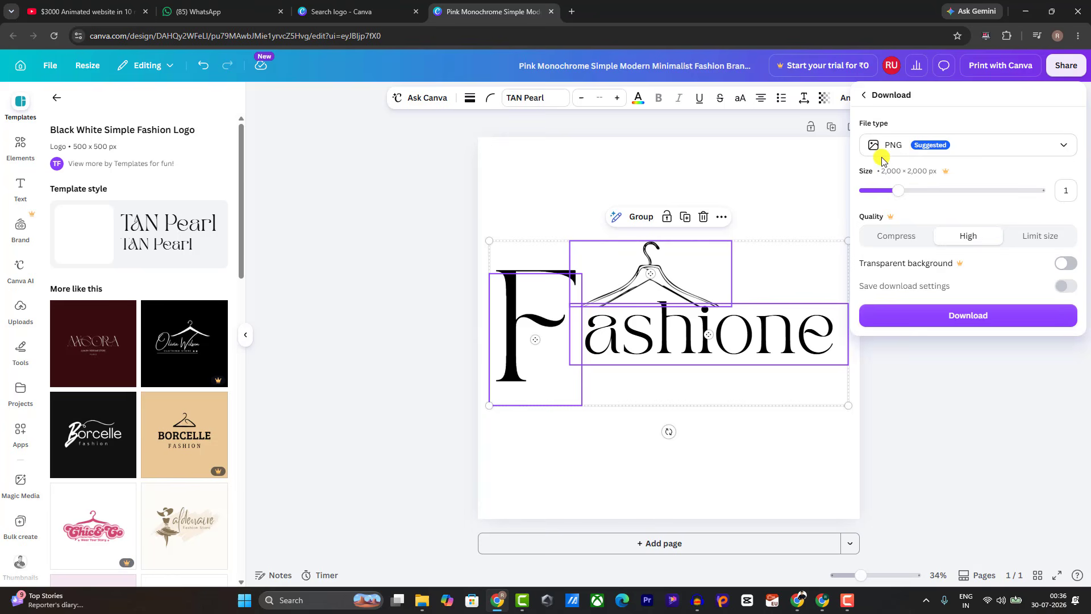
left_click(938, 319)
Upload the Fashione PNG to remove.bg to strip its background and view download options.
left_click(575, 5)
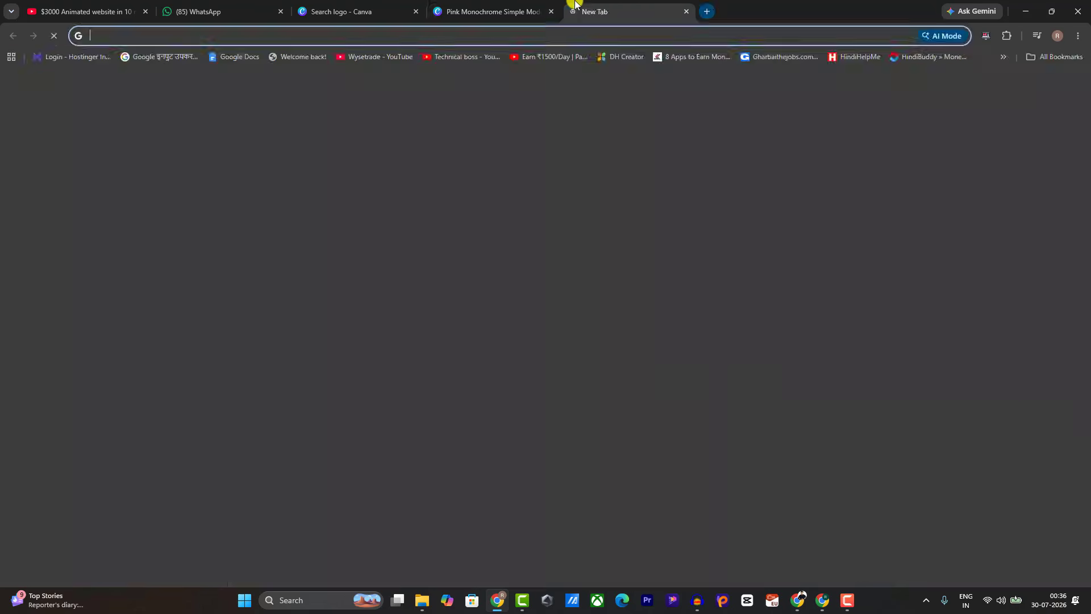
type("re")
key("Return")
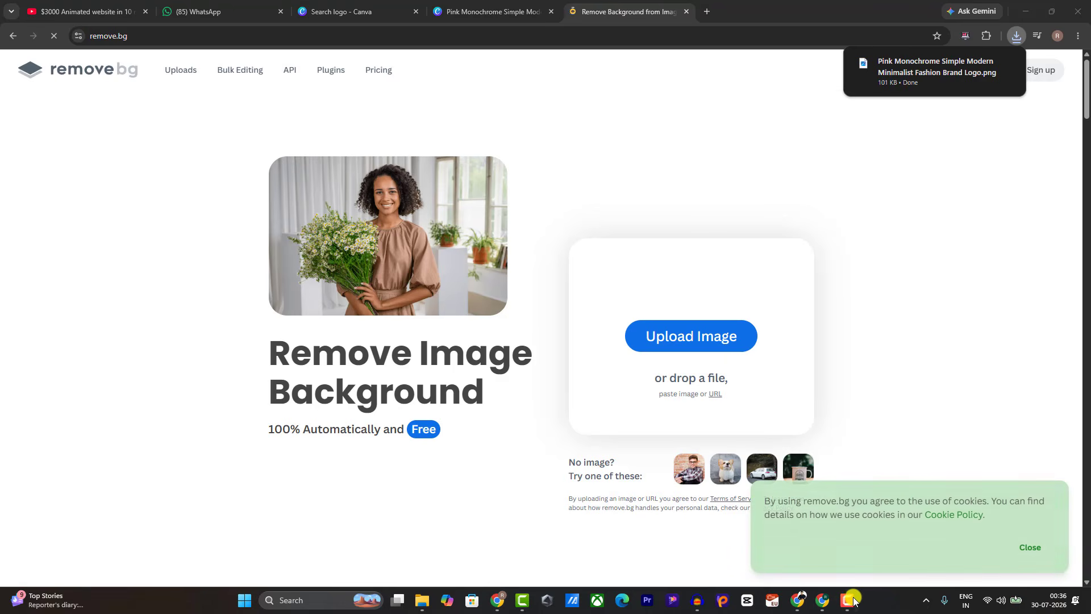
left_click_drag(934, 69, 704, 316)
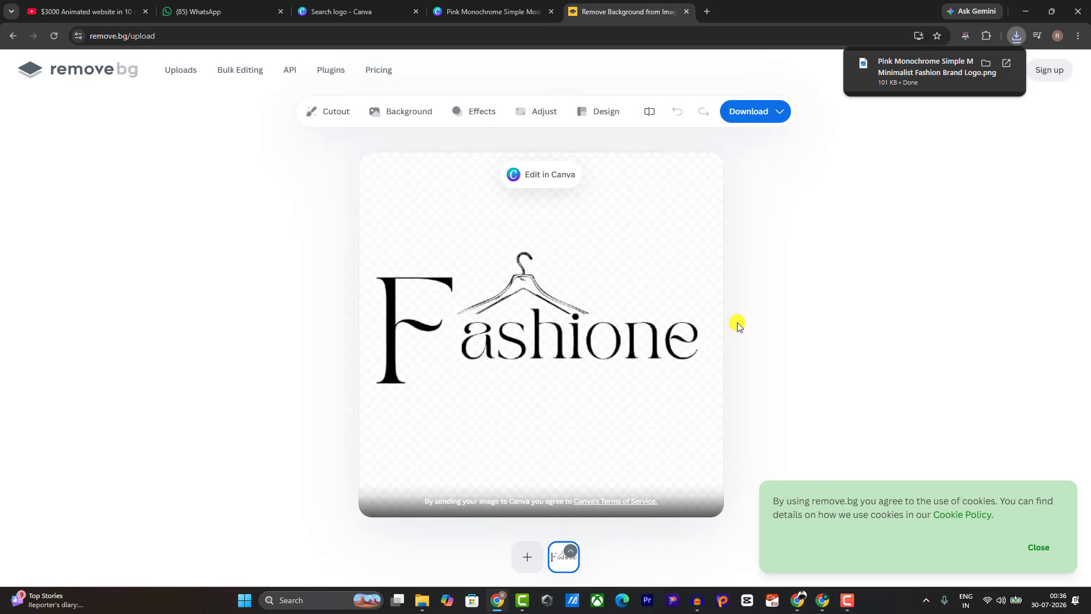
left_click(743, 111)
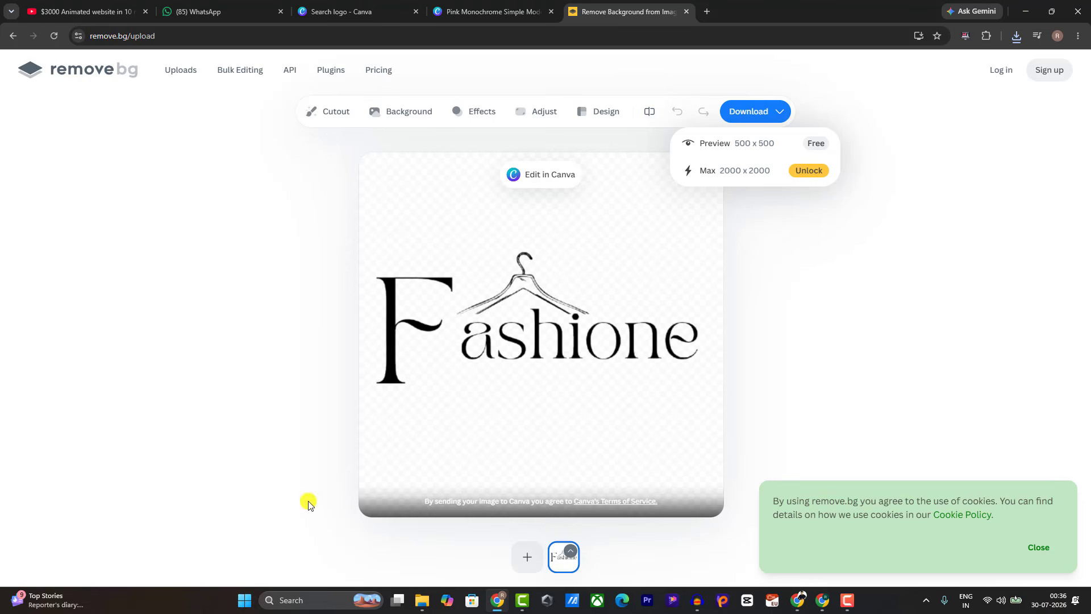
left_click(796, 591)
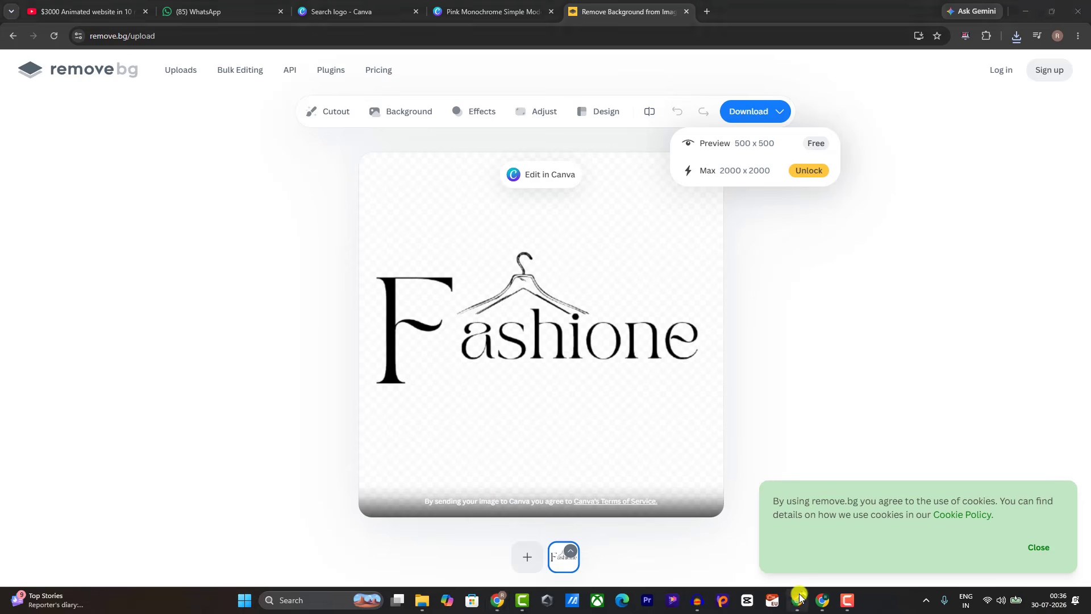
Upload the background-free Fashione logo file and choose it as the site logo.
left_click(94, 197)
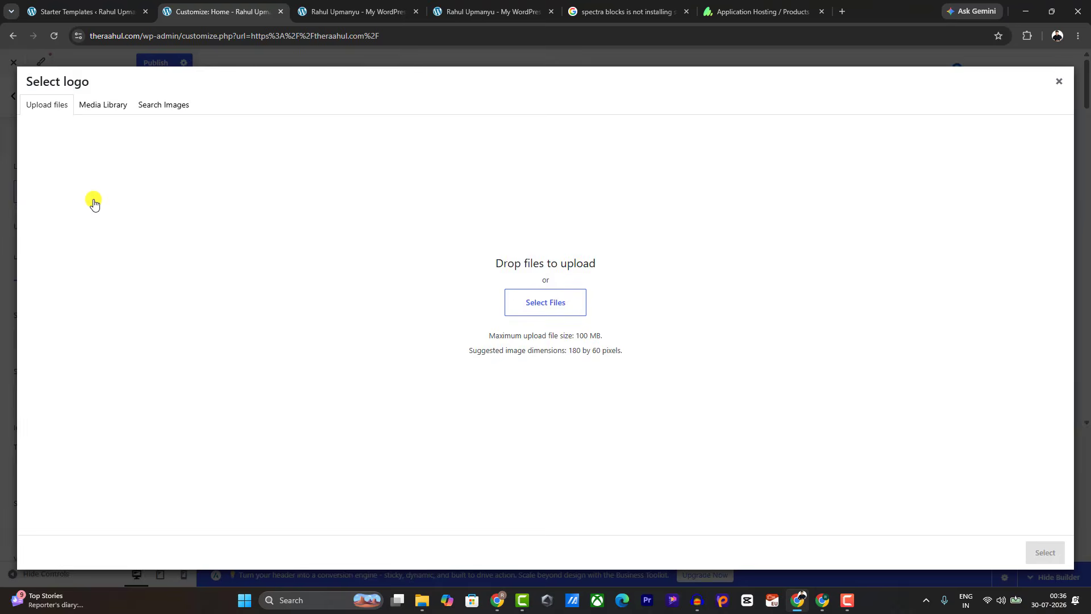
left_click(547, 301)
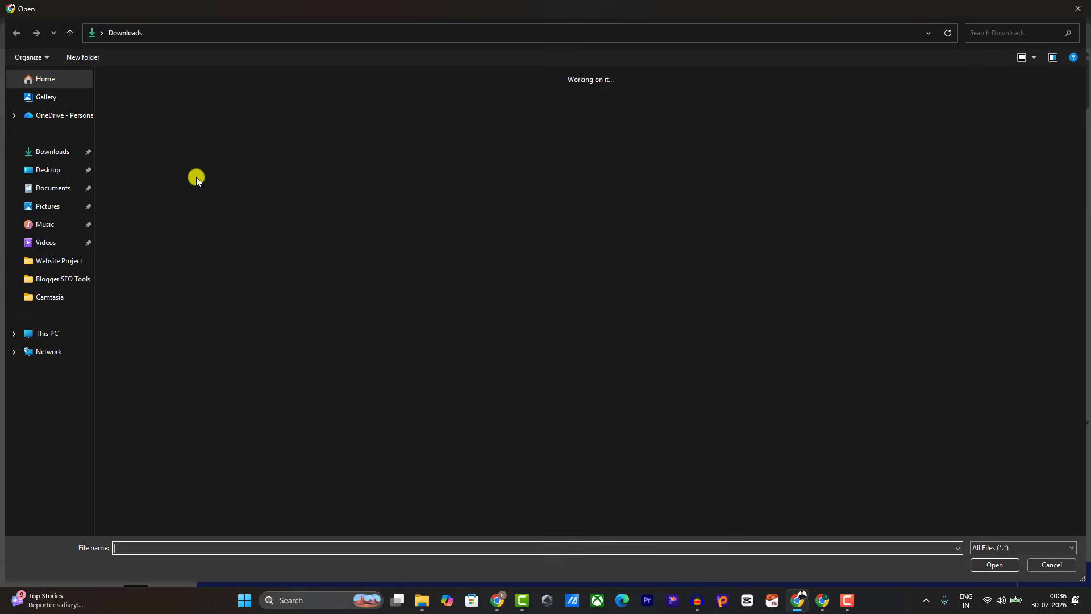
double_click(154, 126)
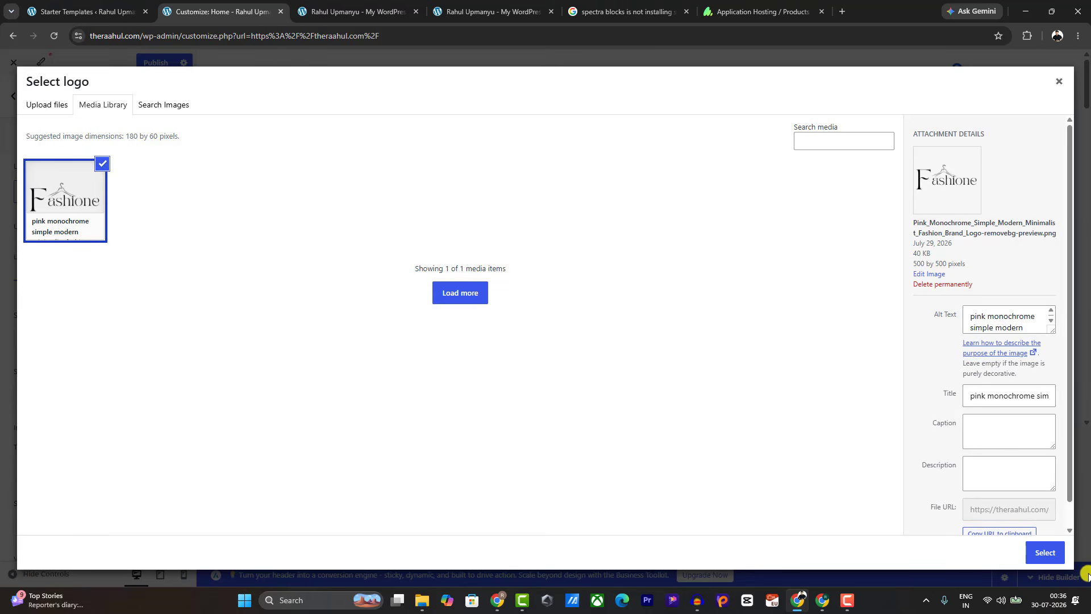
left_click(1044, 552)
Adjust the crop box around the logo, trim the right edge, and apply the crop.
left_click_drag(536, 254, 533, 220)
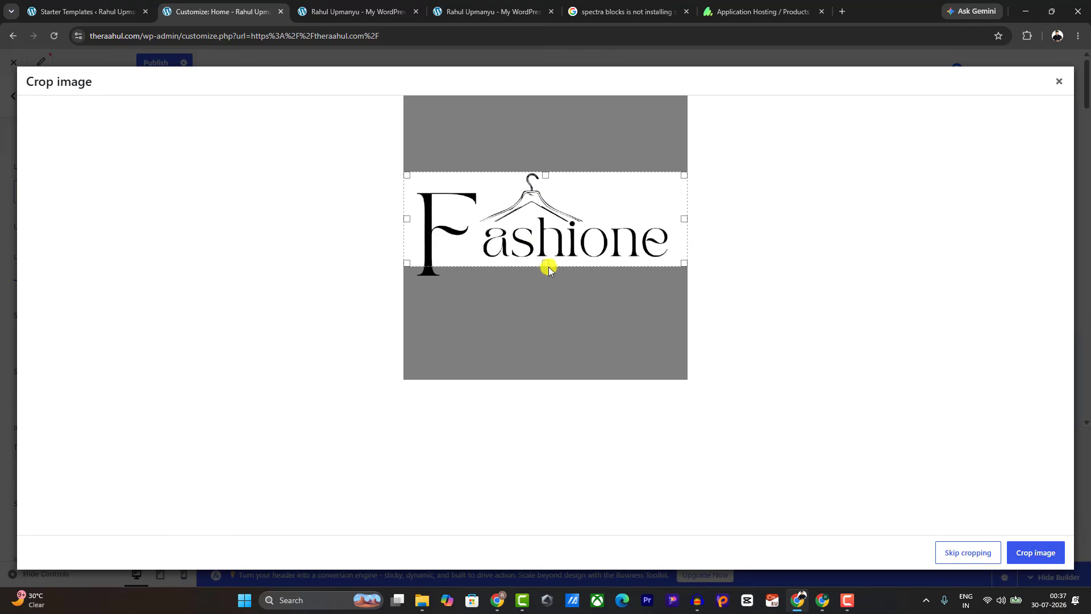
left_click_drag(548, 269, 550, 276)
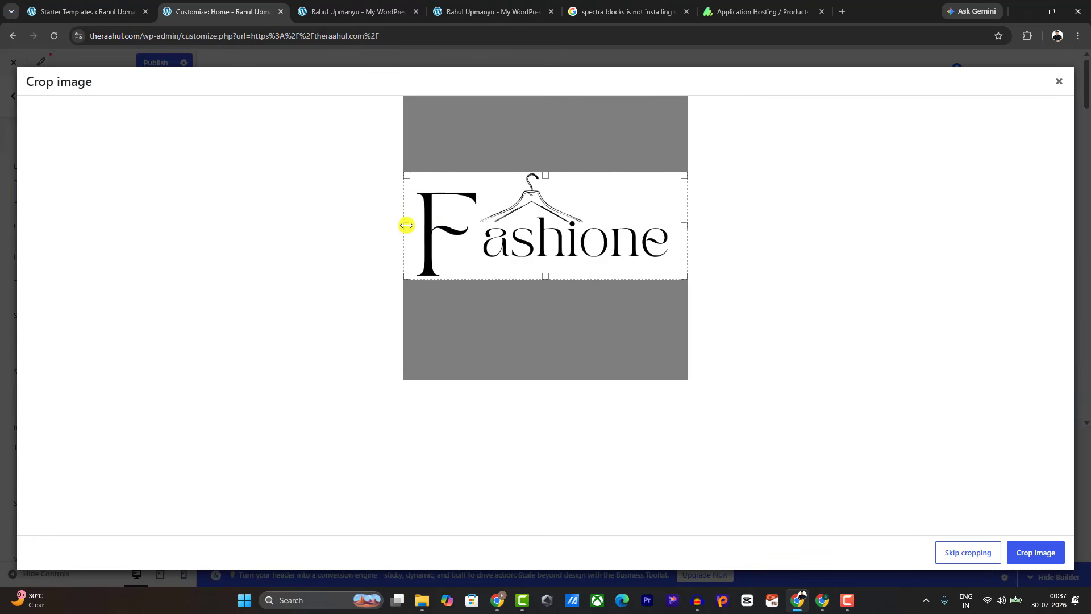
left_click_drag(406, 225, 418, 228)
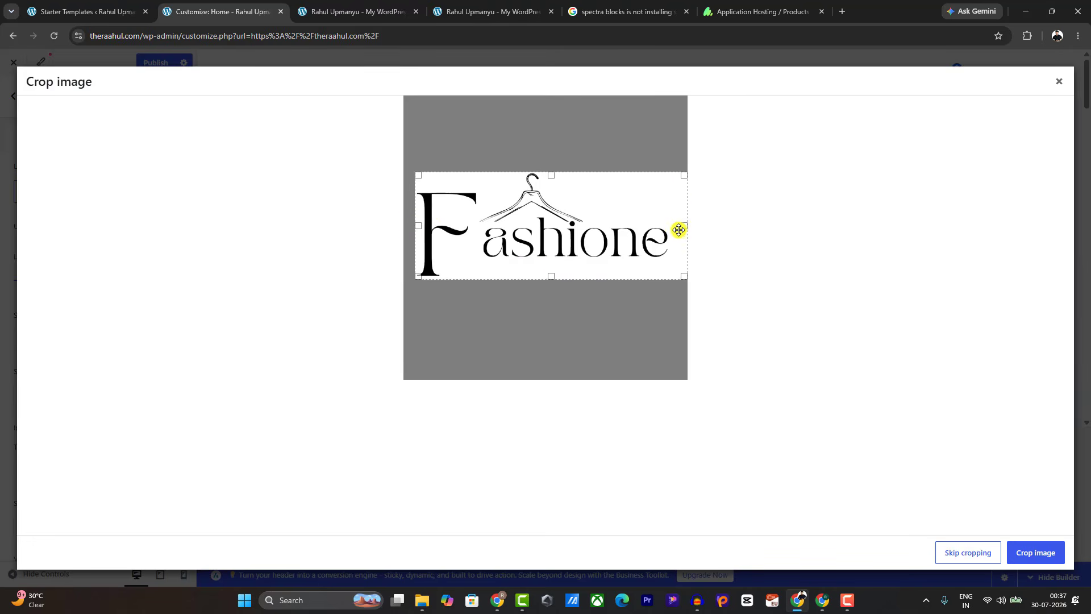
left_click_drag(683, 226, 667, 226)
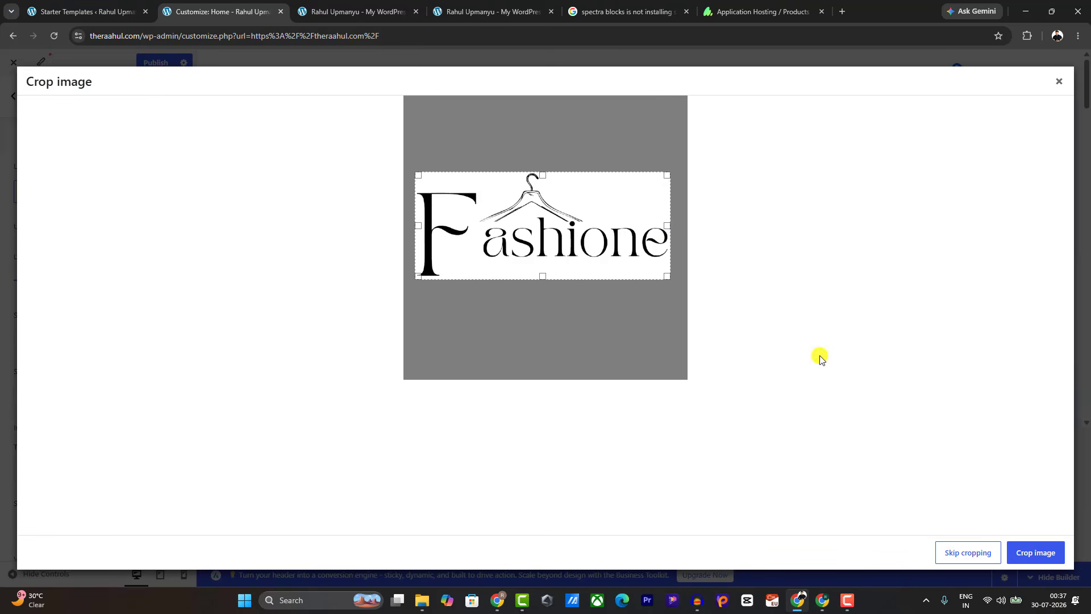
left_click(1034, 552)
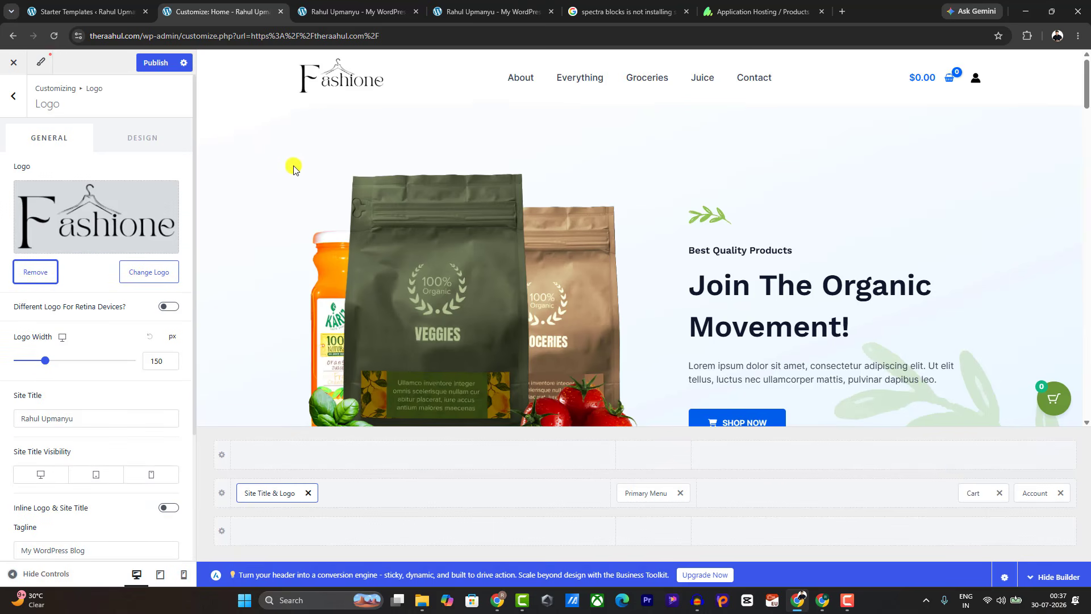
Widen the header logo to 169 px, publish, and leave the customizer for the live homepage.
mouse_move(48, 366)
left_mouse_down()
mouse_move(76, 369)
mouse_move(50, 369)
left_mouse_up()
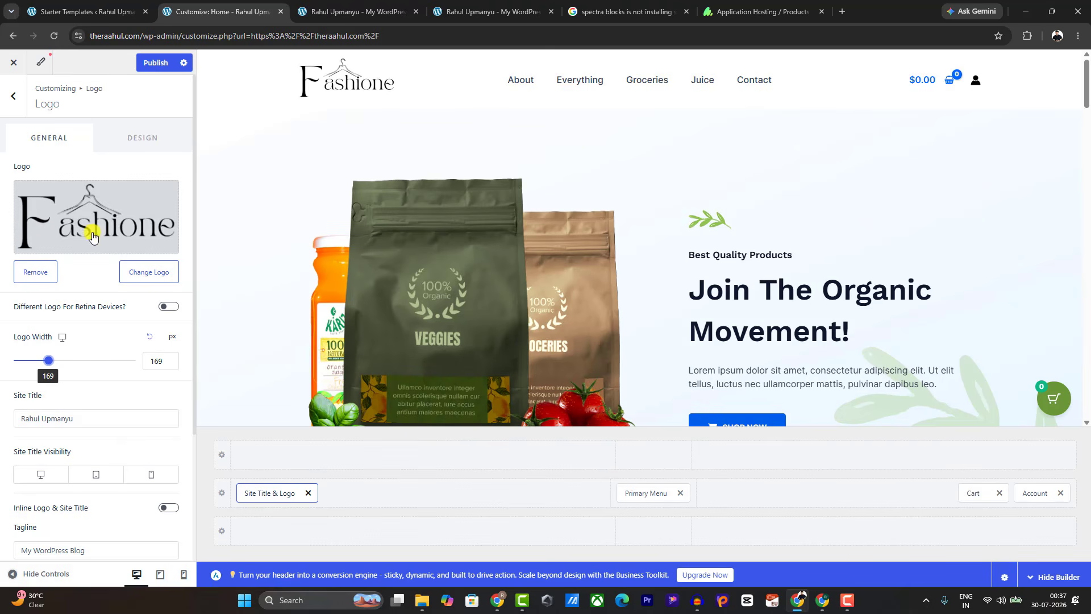
left_click(161, 64)
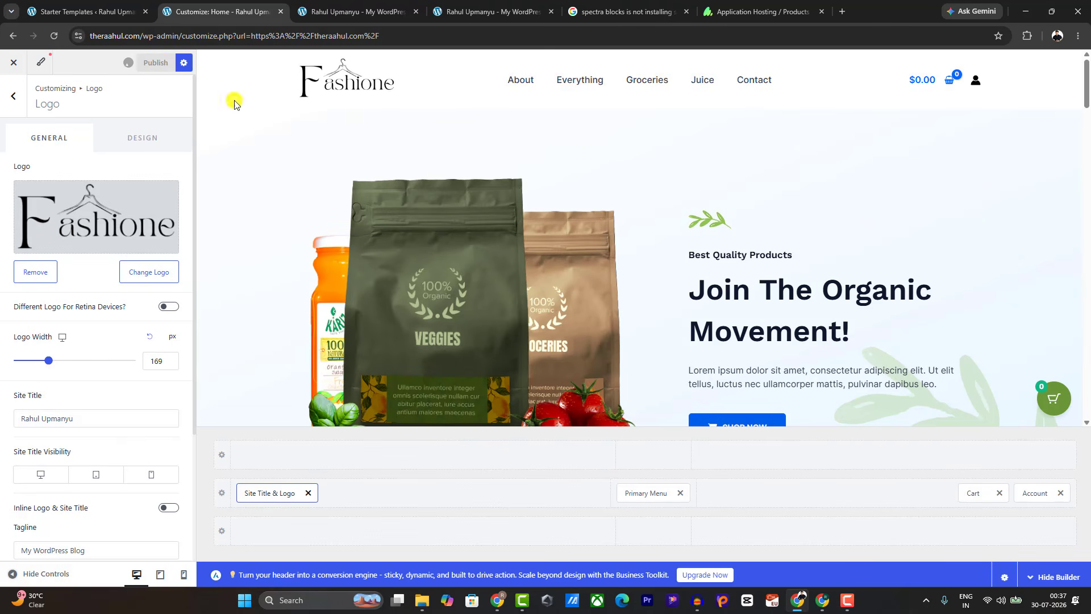
left_click(15, 65)
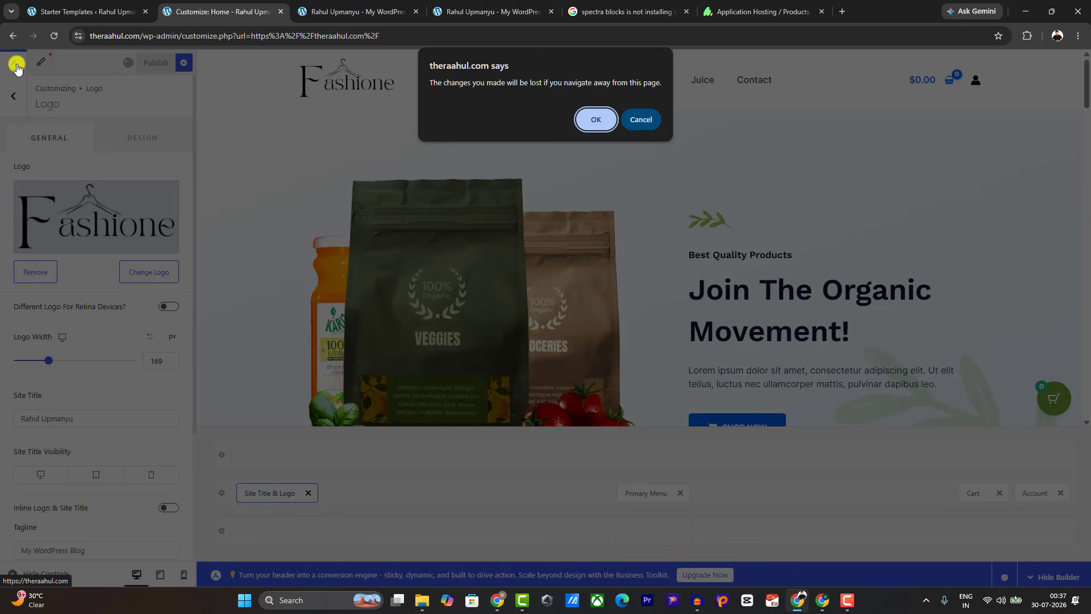
left_click(596, 120)
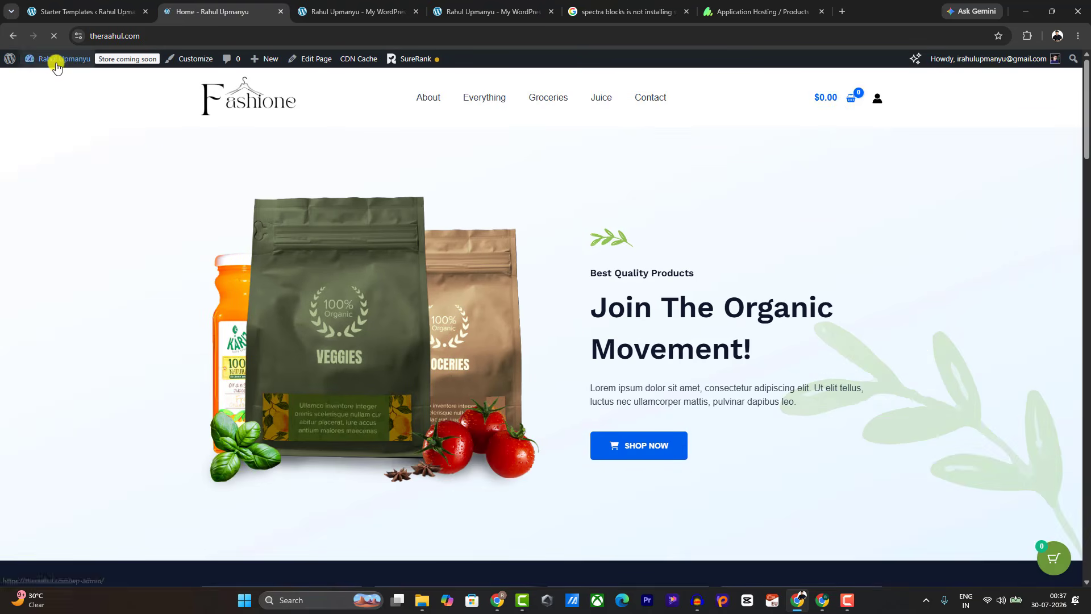
Go from the admin dashboard to the Products > Categories page.
mouse_move(55, 84)
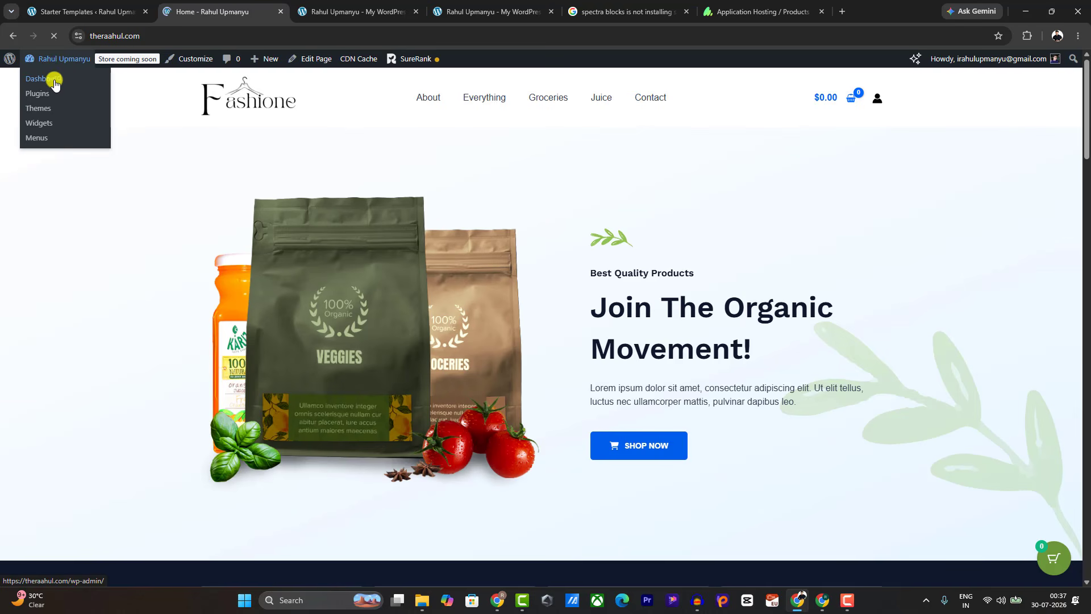
left_click(55, 84)
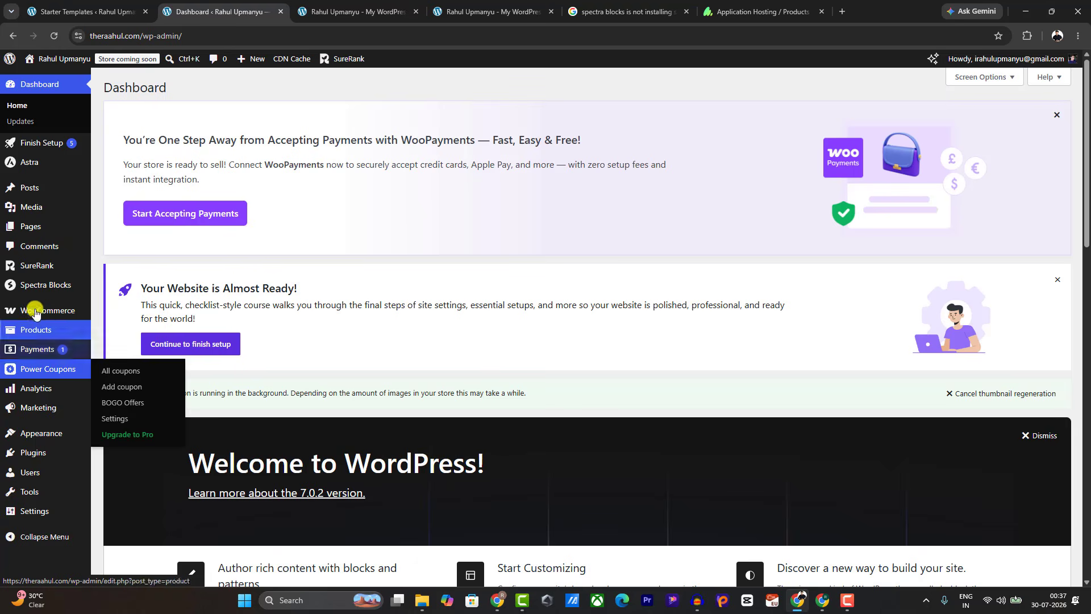
mouse_move(35, 317)
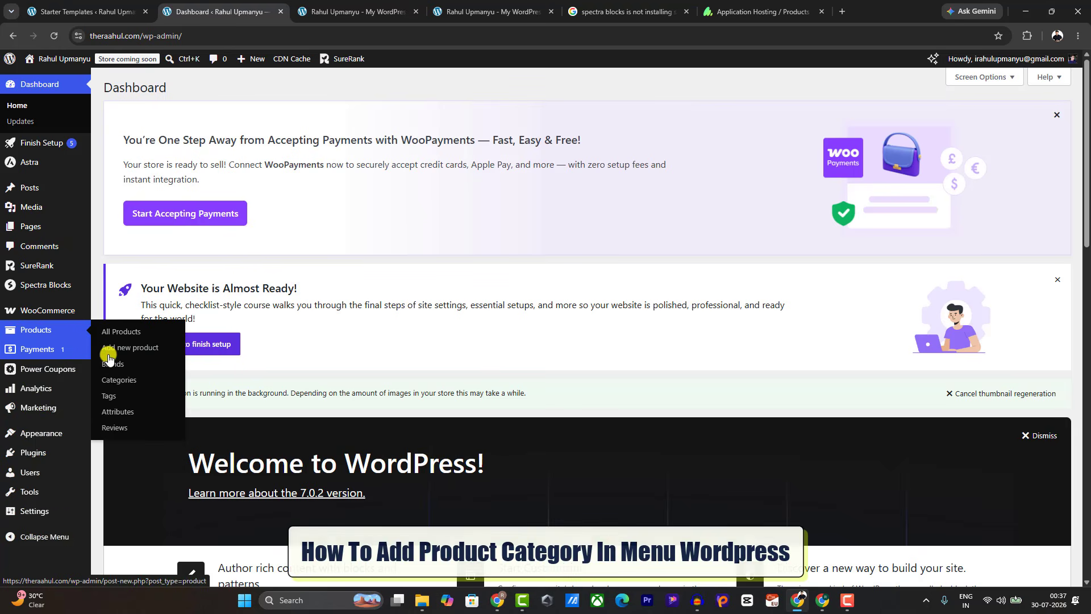
left_click(118, 380)
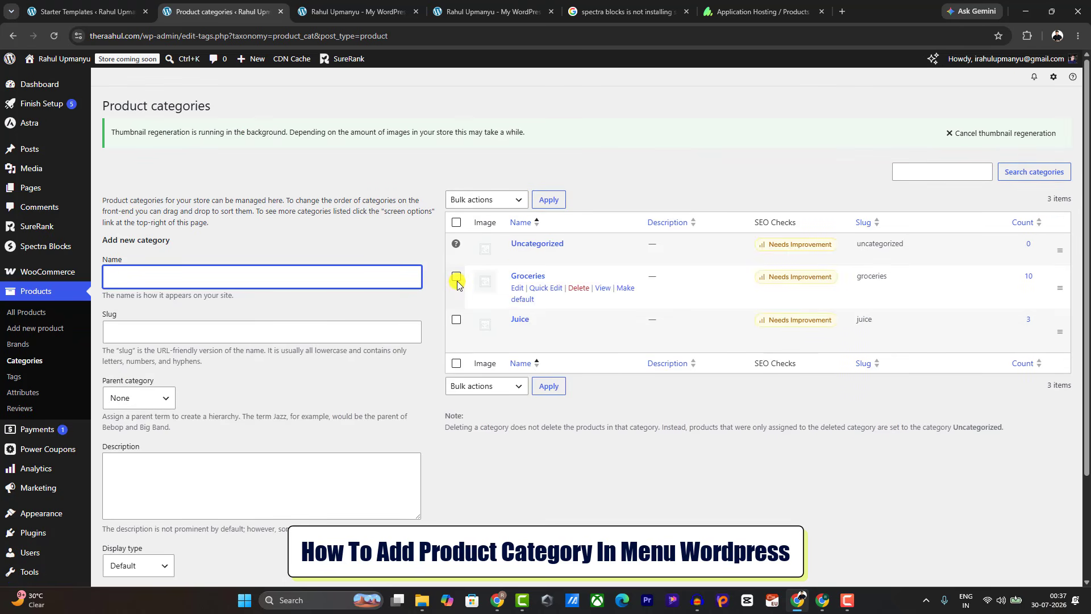
Select the Groceries and Juice categories and choose Delete from Bulk actions.
left_click(456, 276)
left_click(458, 321)
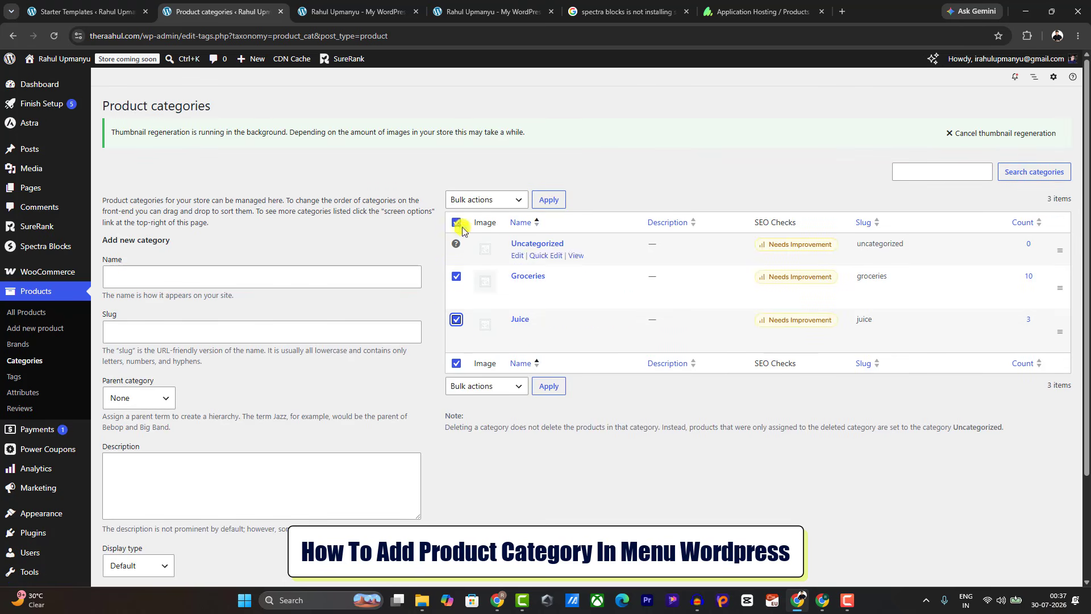
left_click(487, 199)
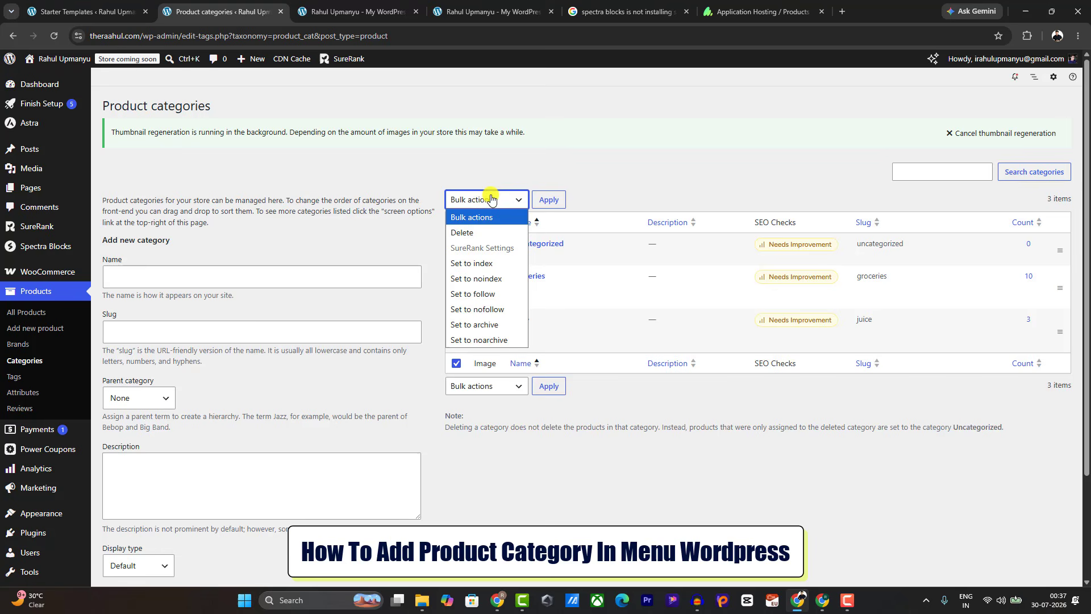
left_click(499, 239)
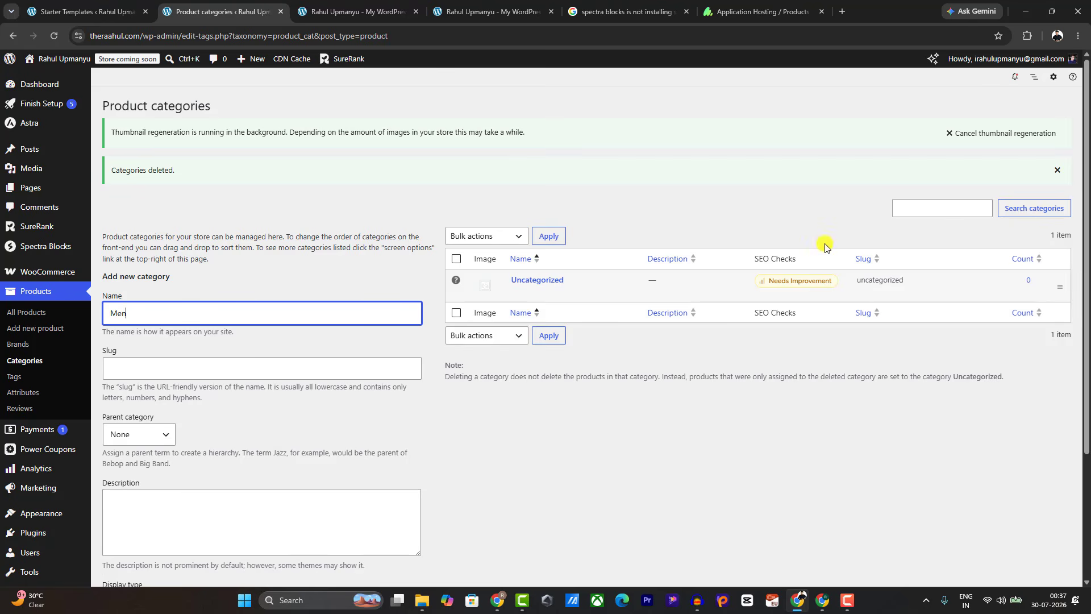
Add the Men and Women product categories with matching lowercase slugs.
left_click(315, 374)
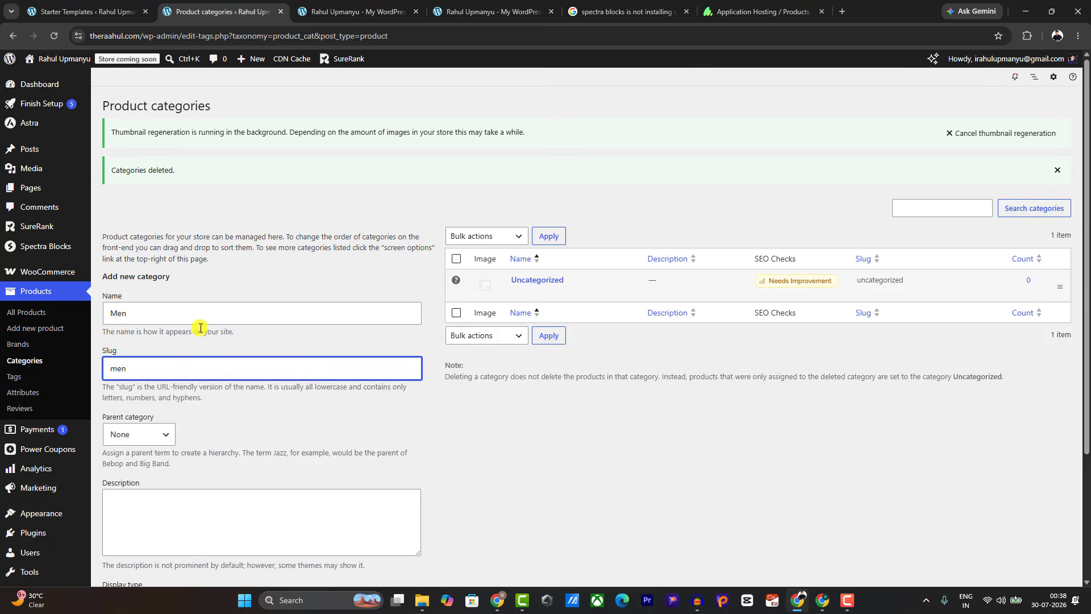
left_click_drag(137, 322, 100, 313)
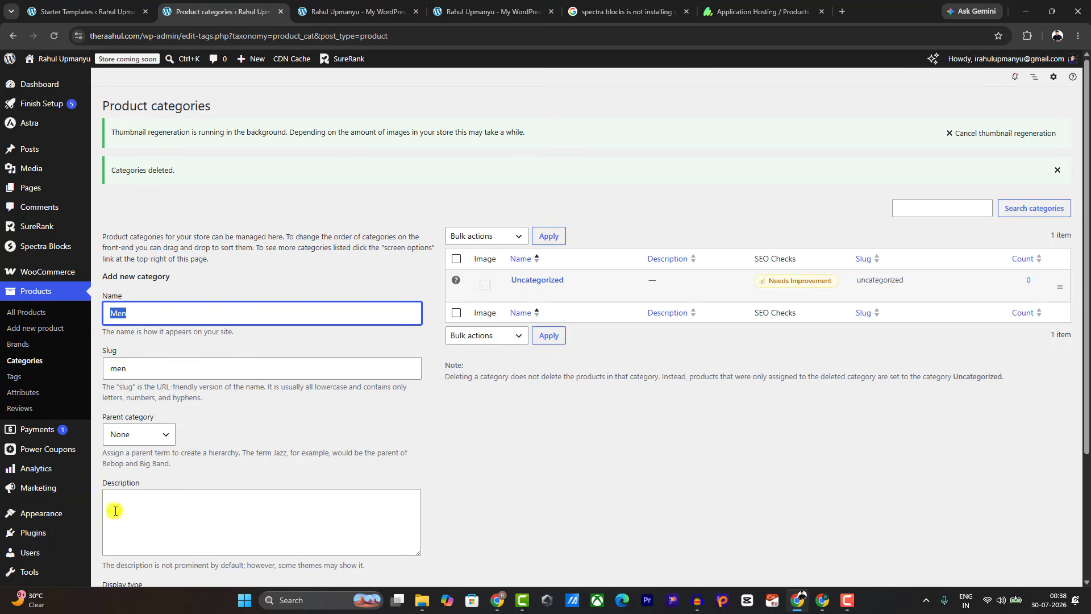
scroll(114, 510, "down", 2)
left_click(139, 574)
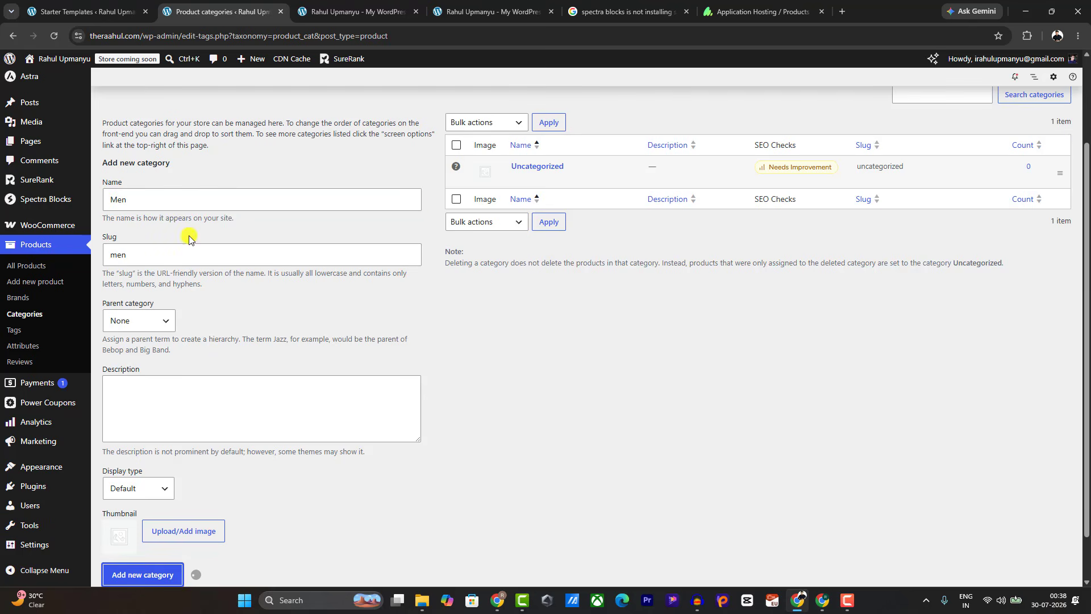
left_click(126, 239)
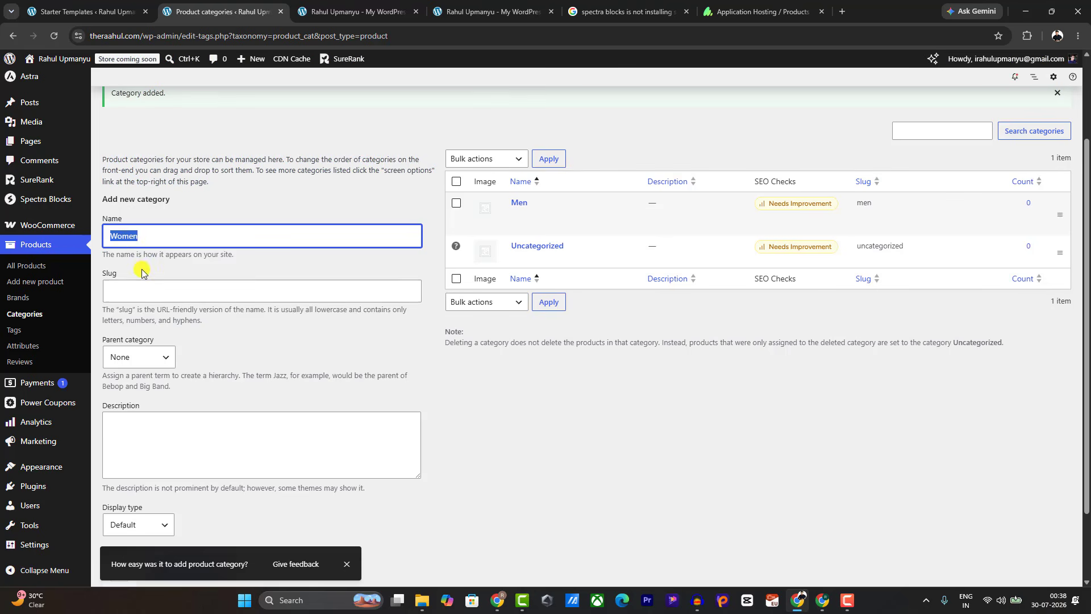
left_click(146, 288)
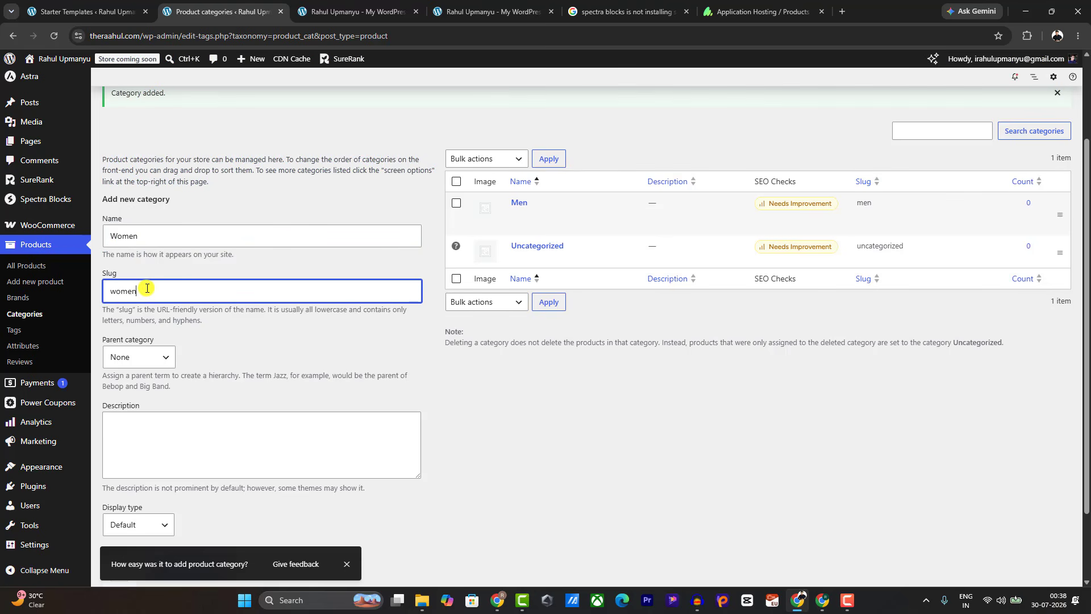
scroll(171, 484, "down", 2)
left_click(146, 520)
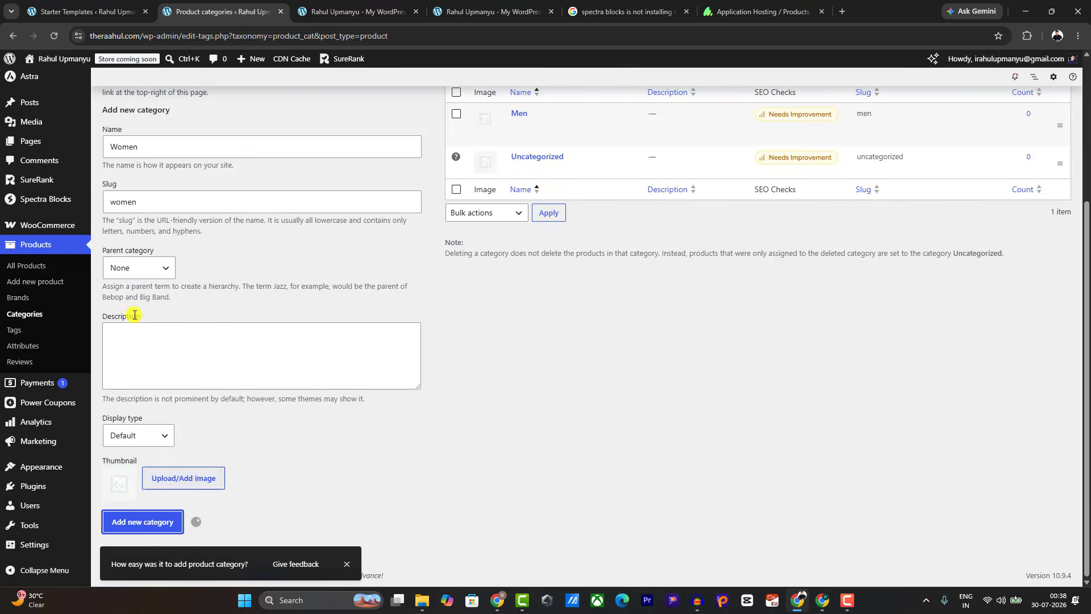
Add the Kids product category with slug 'kids'.
left_click(159, 145)
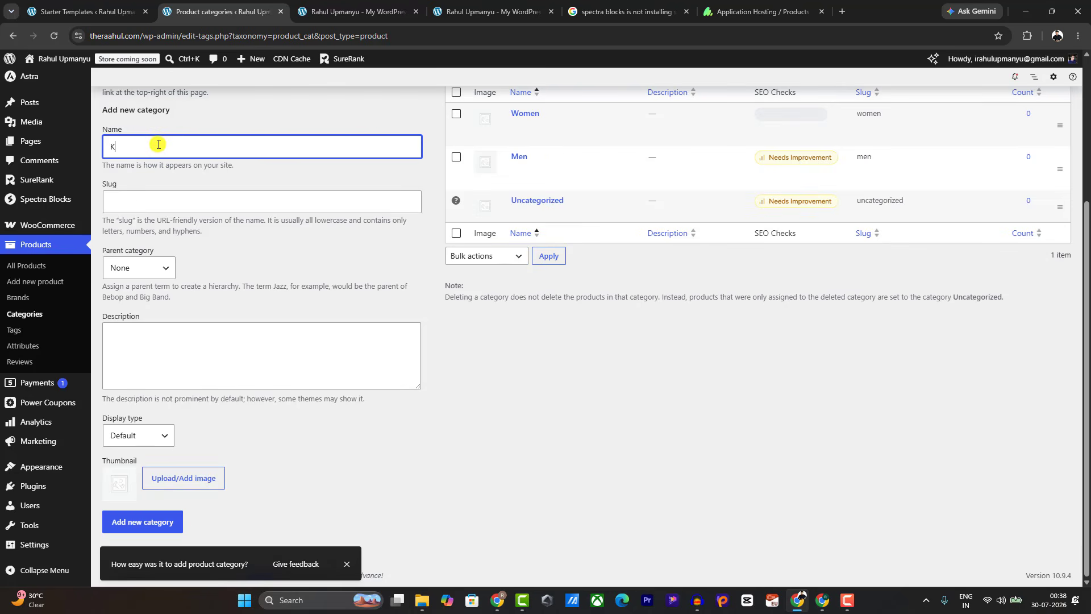
type("Kids")
left_click(142, 203)
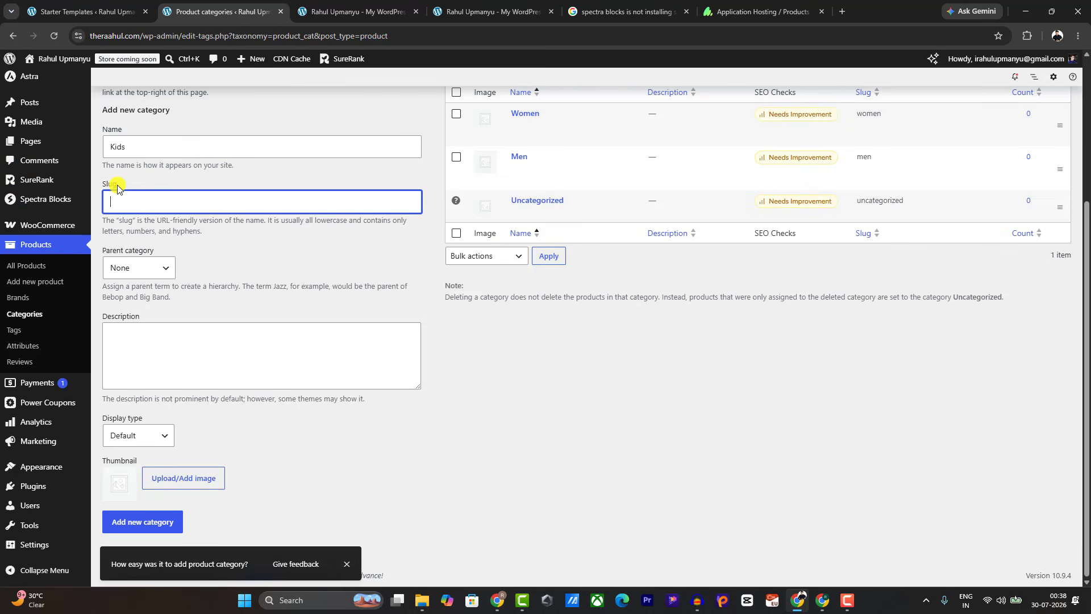
type("kids")
scroll(117, 188, "up", 1)
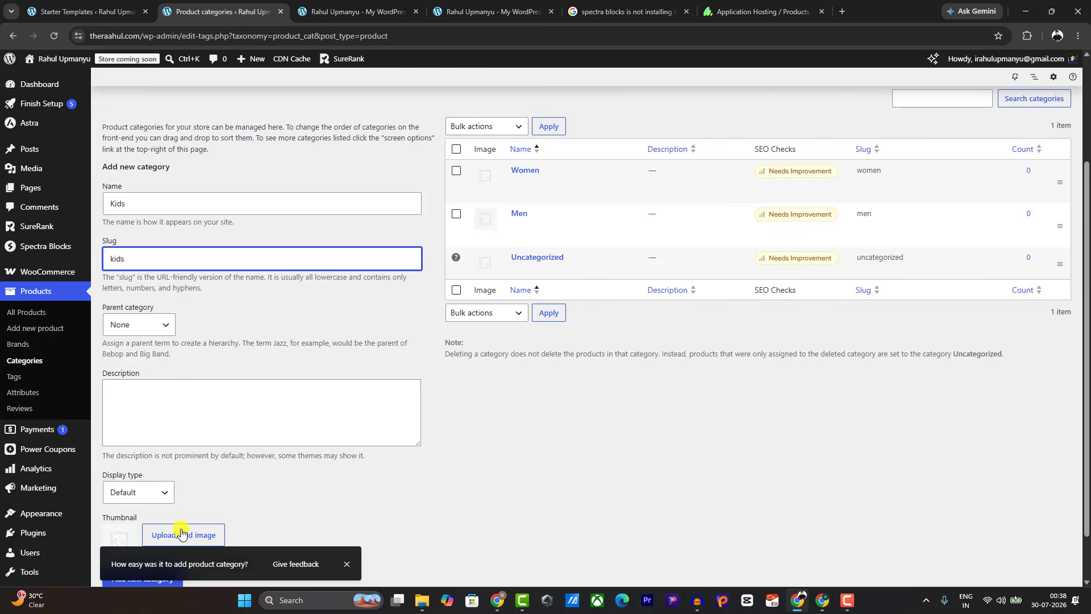
left_click(140, 583)
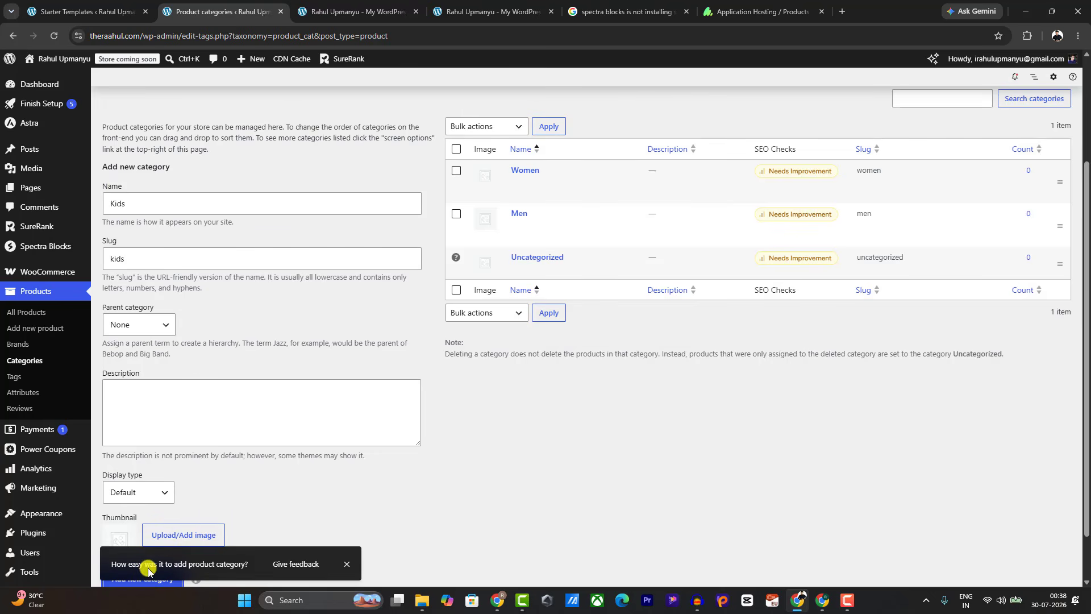
Open the live homepage in a new tab, then return to the categories page.
middle_click(65, 59)
left_click(331, 11)
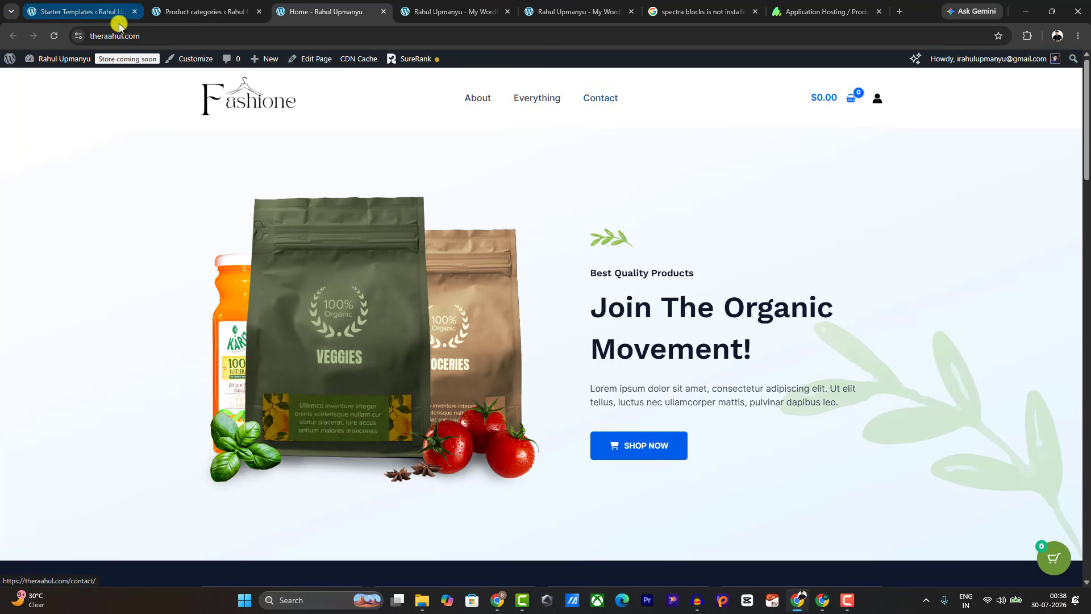
left_click(209, 12)
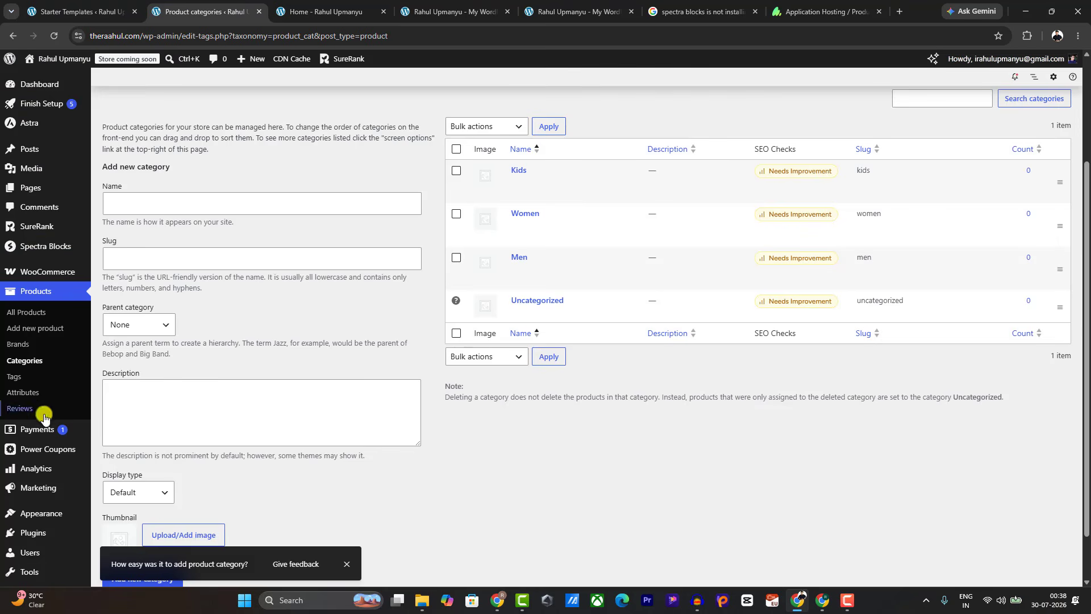
Remove the About, Everything and Contact items from the Primary Menu.
mouse_move(55, 515)
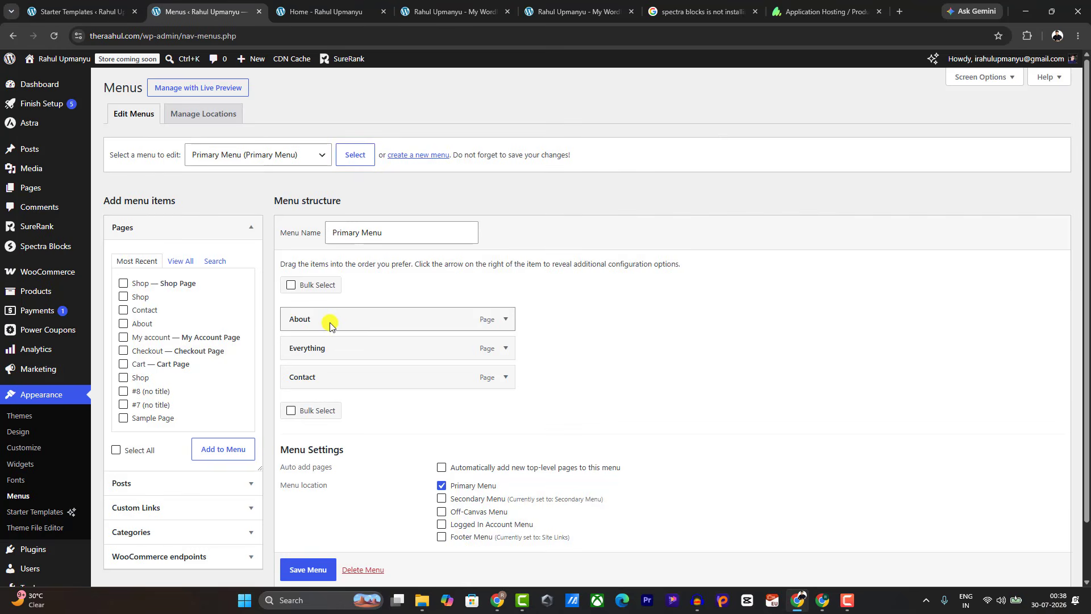
left_click(505, 320)
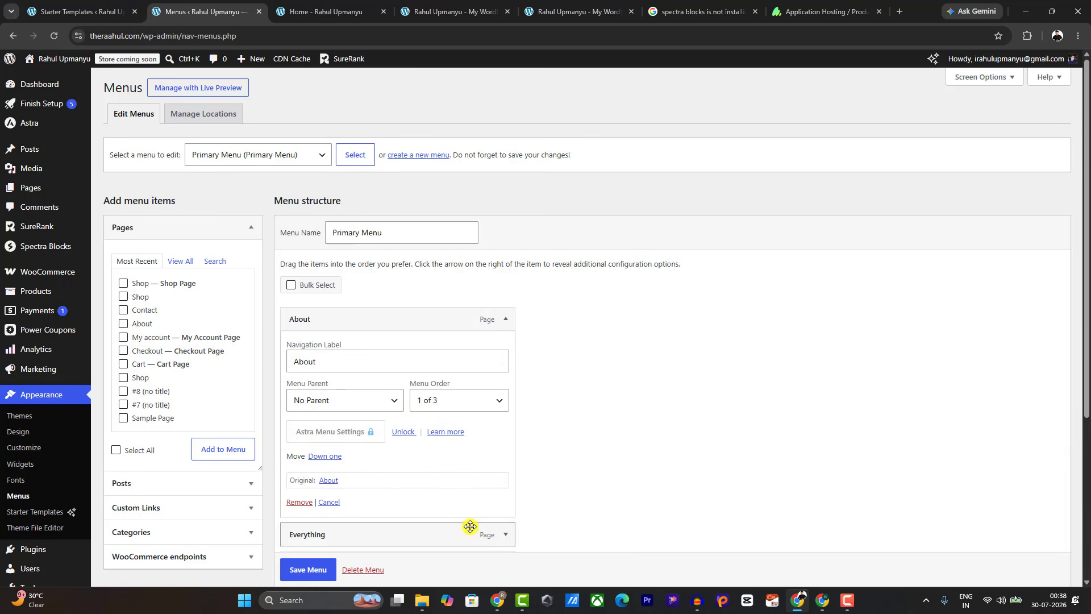
left_click(292, 502)
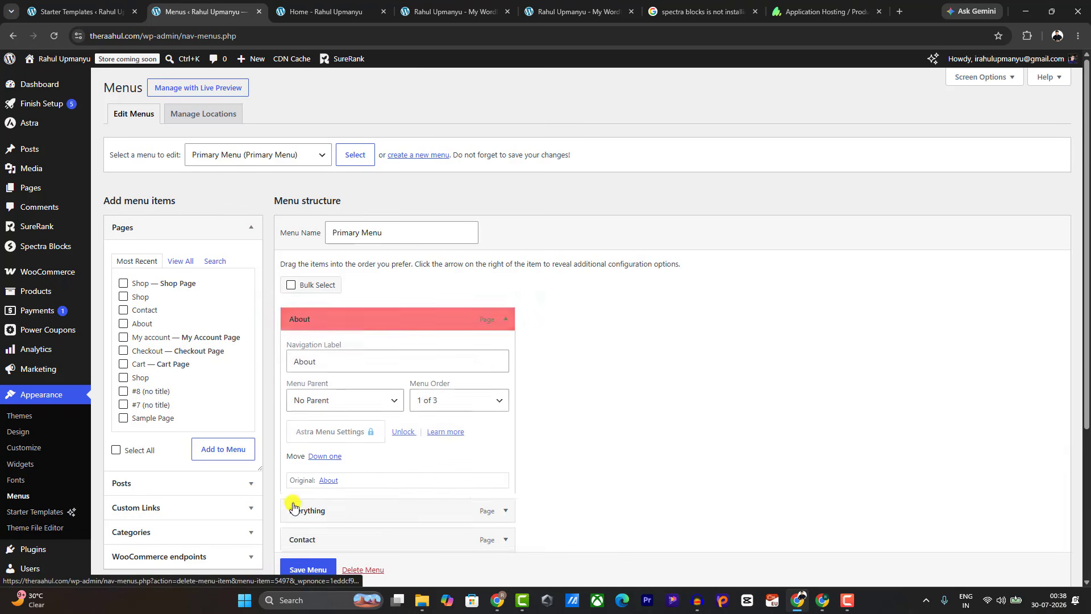
left_click(505, 319)
left_click(299, 503)
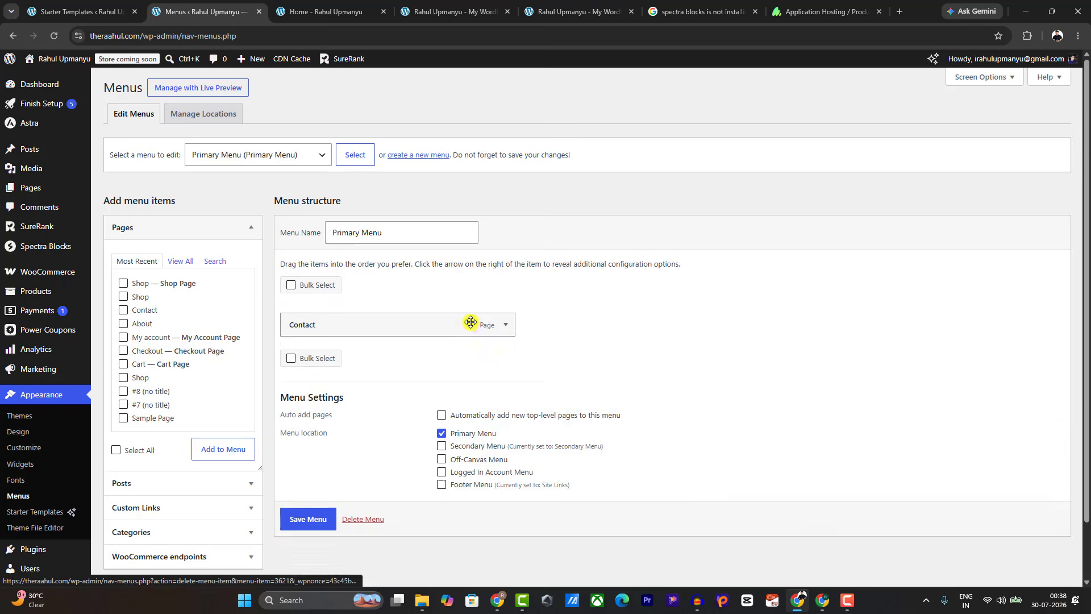
left_click(502, 322)
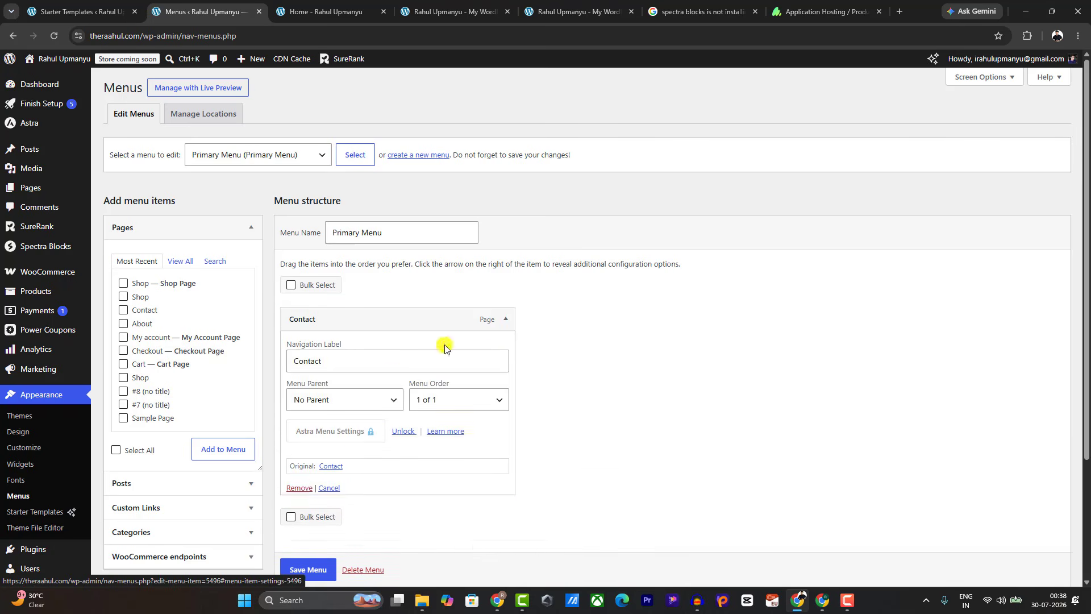
left_click(302, 490)
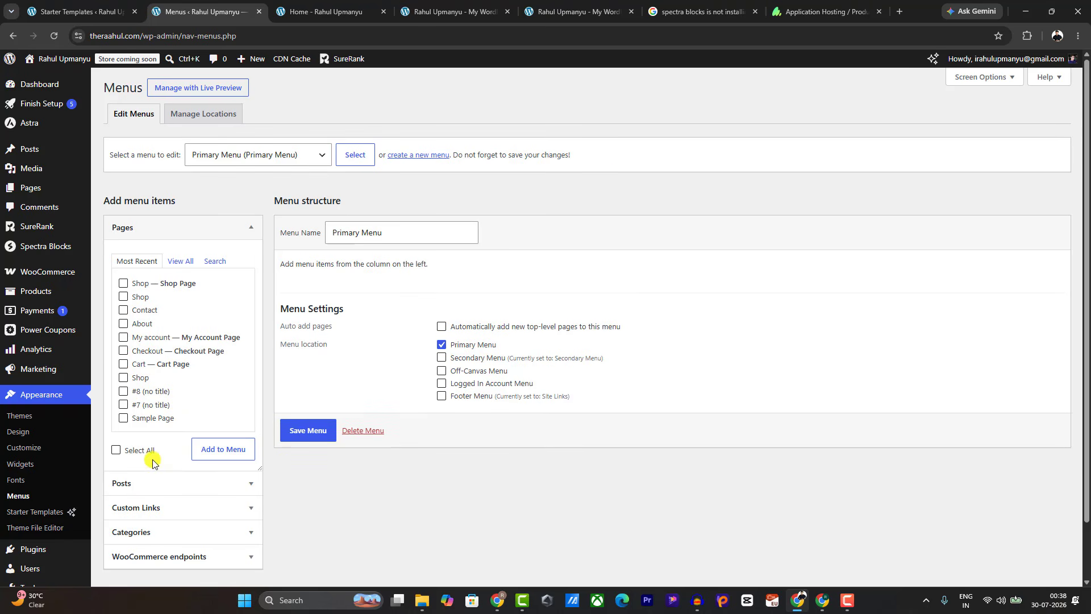
left_click(136, 508)
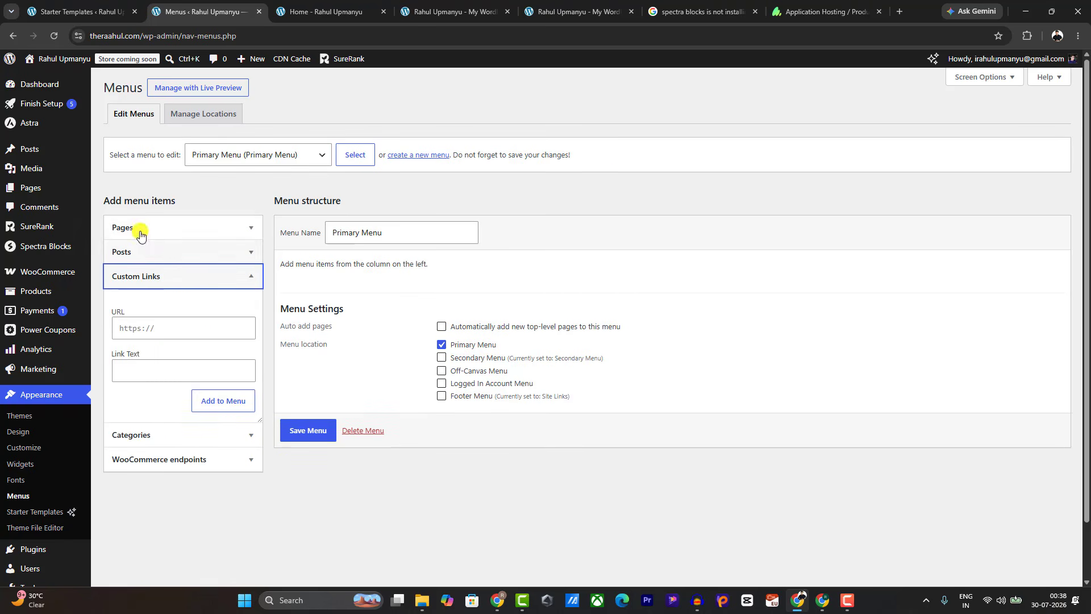
left_click(321, 11)
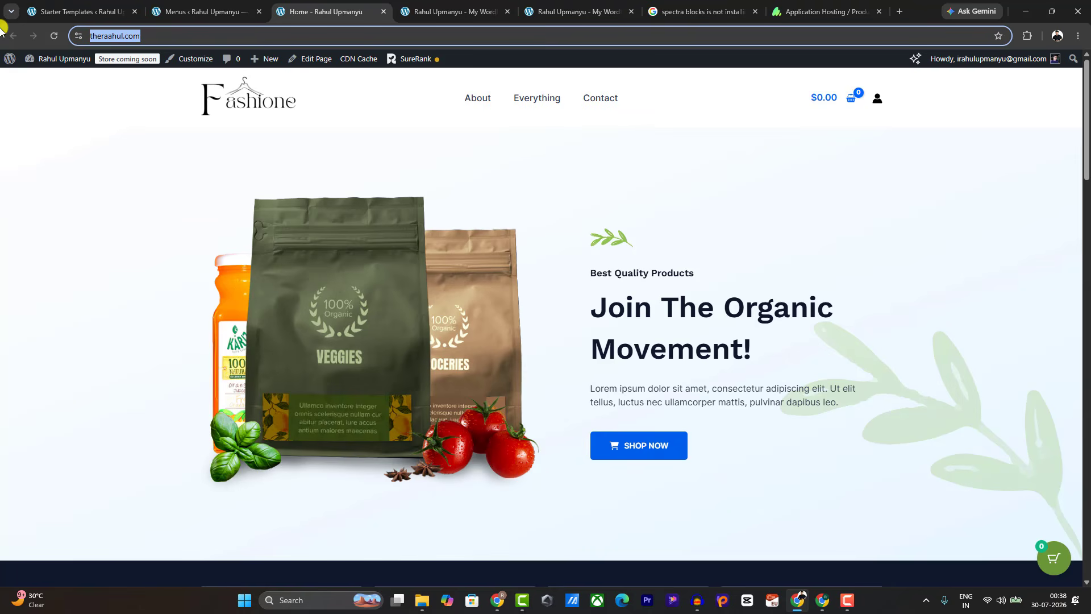
left_click(184, 11)
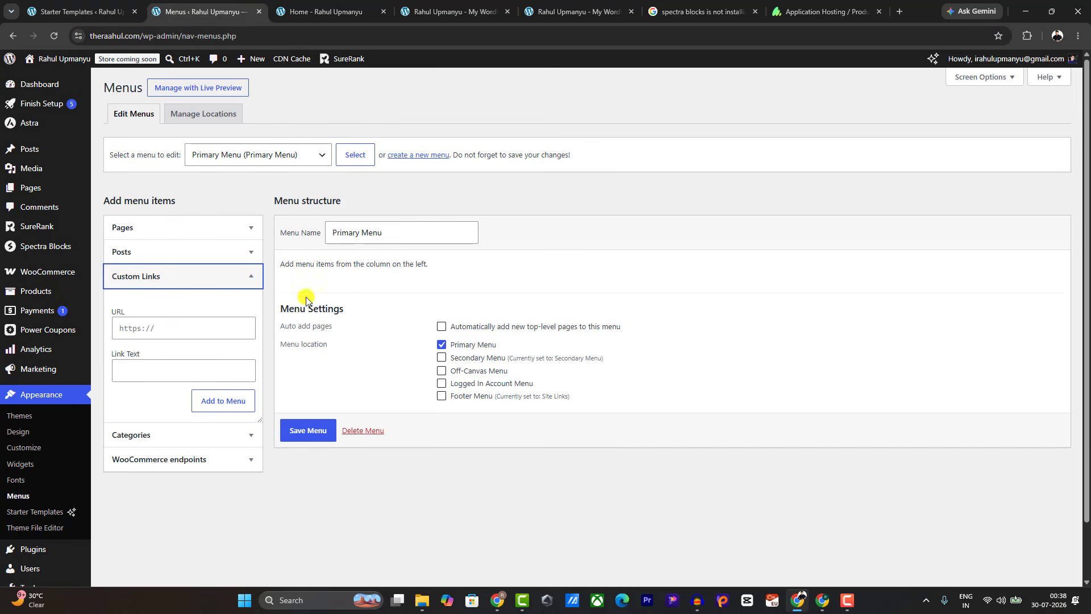
left_click(149, 332)
type("https://theraahul.com/")
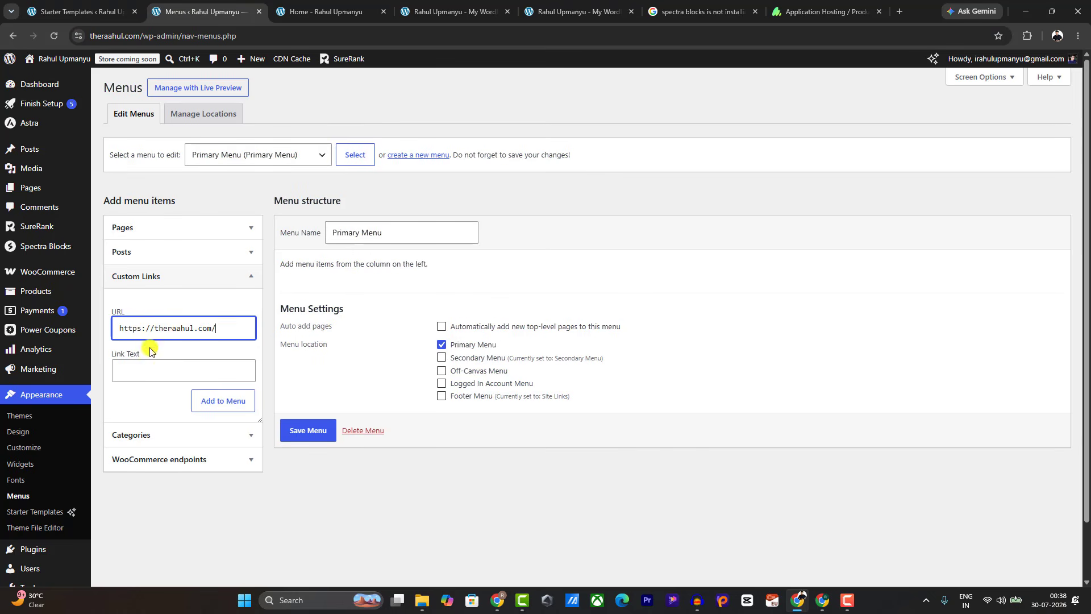
left_click(162, 366)
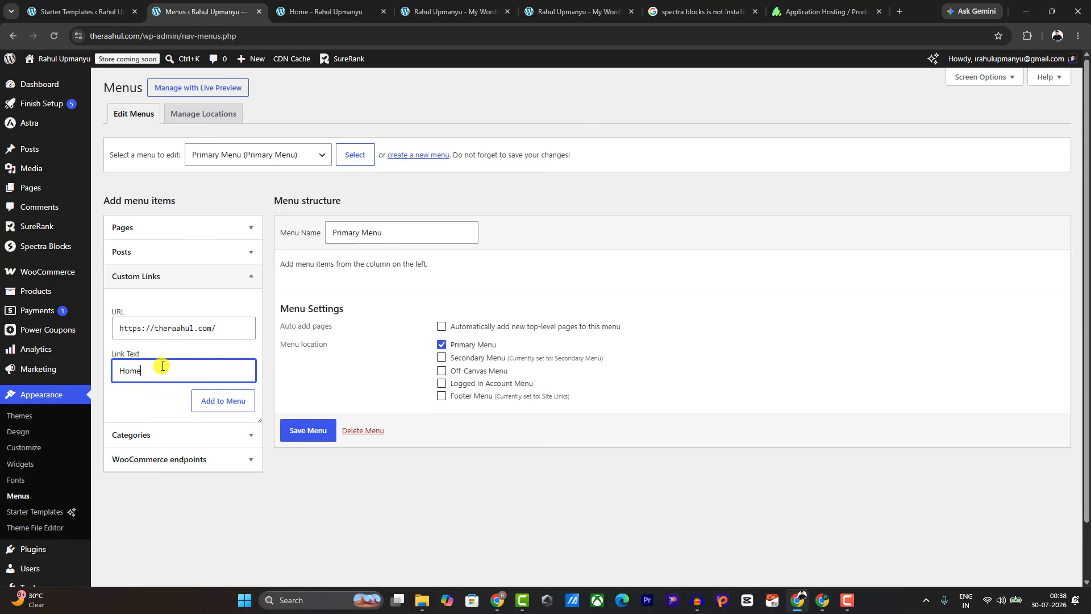
left_click(222, 404)
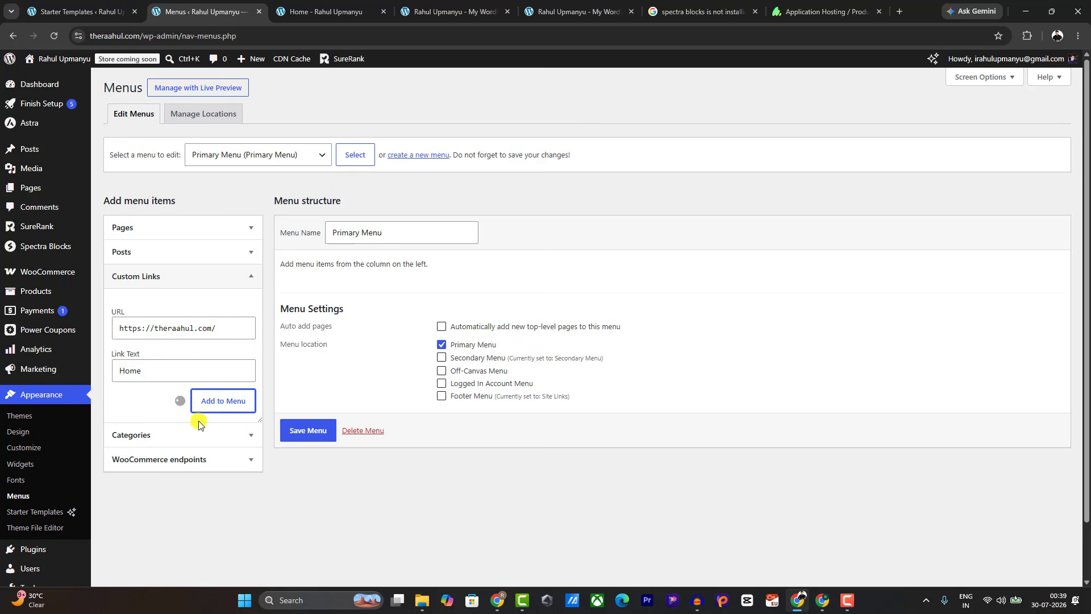
left_click(162, 276)
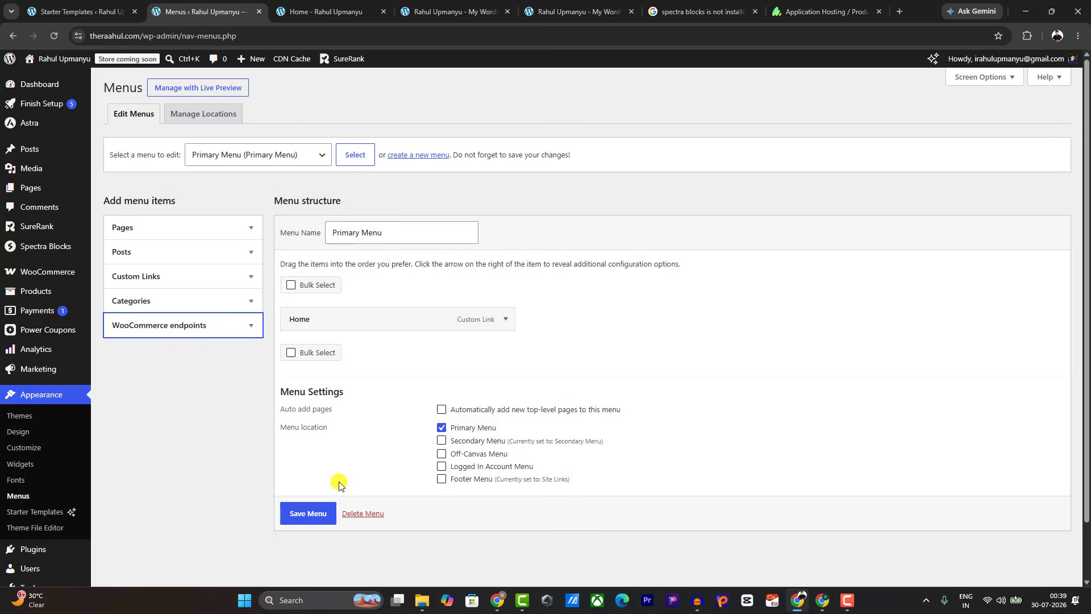
left_click(310, 509)
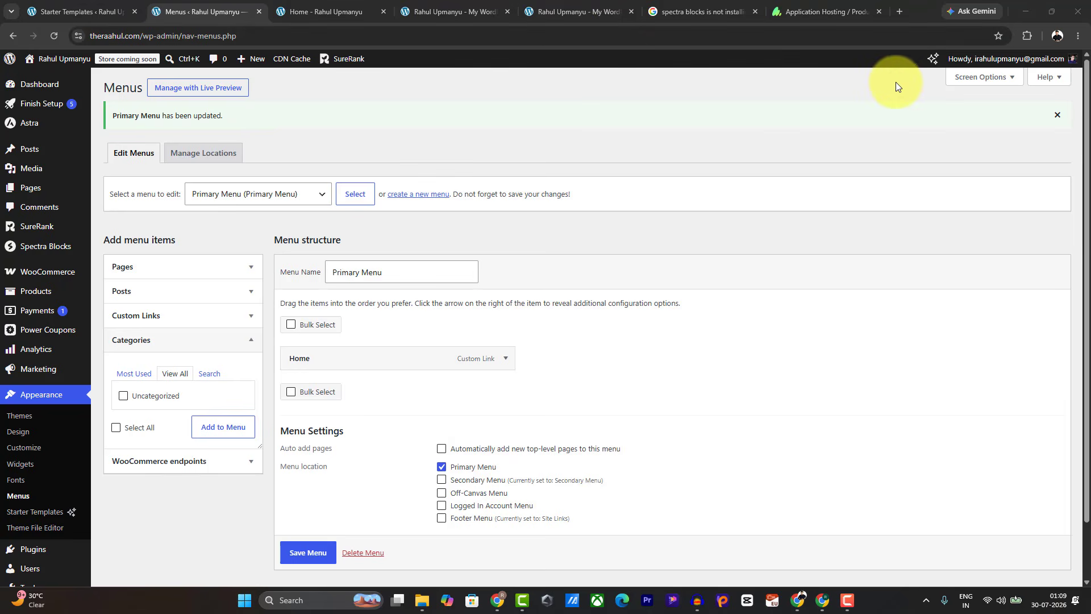
Enable Product categories as a menu item source in Screen Options.
left_click(1011, 78)
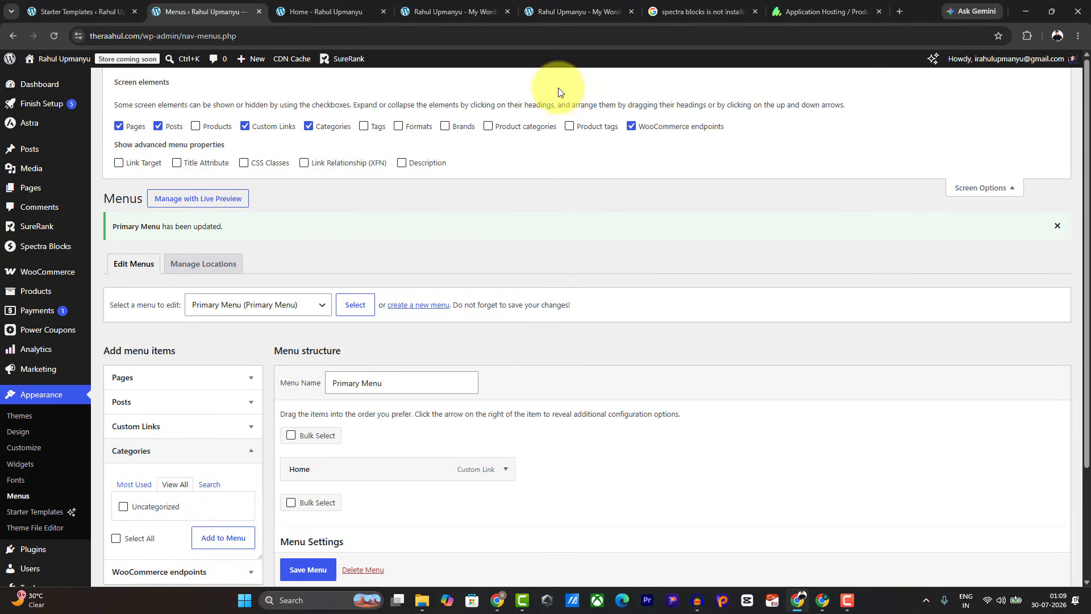
left_click(490, 128)
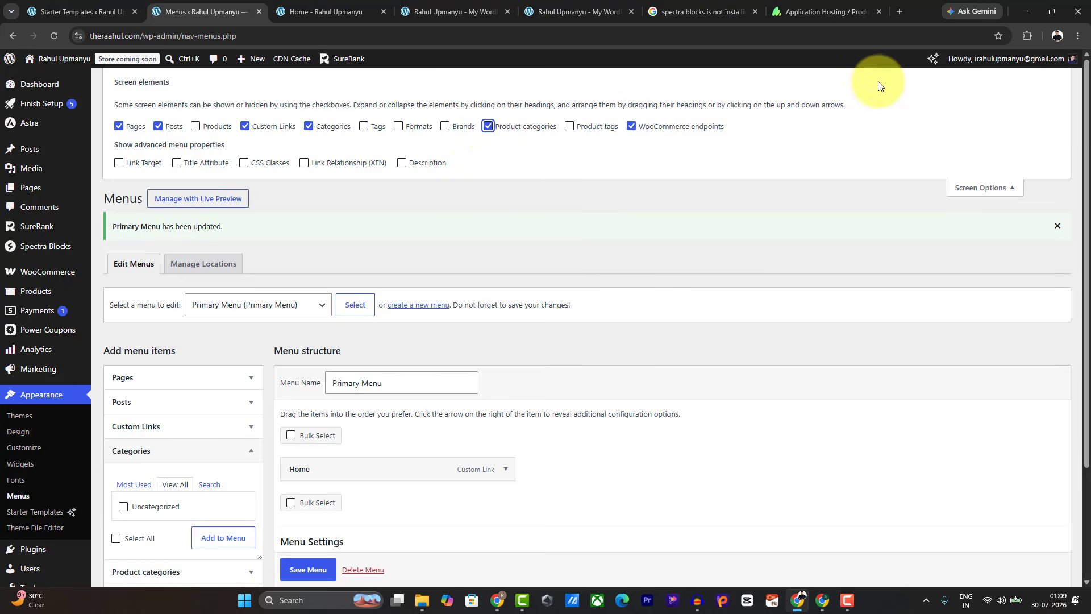
left_click(969, 190)
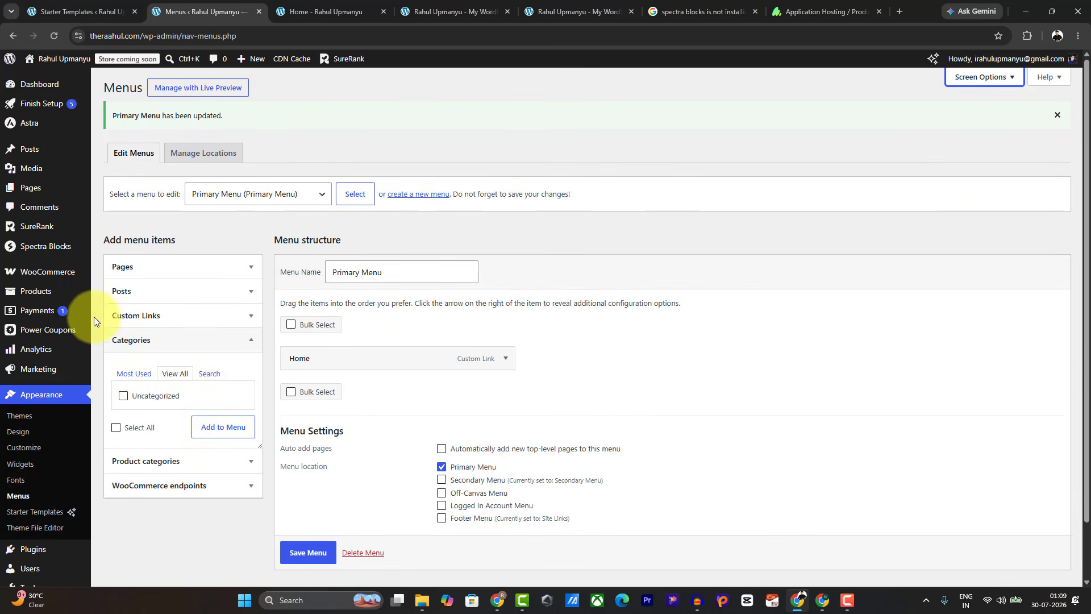
Add the Men, Women and Kids product categories to the Primary Menu.
left_click(181, 467)
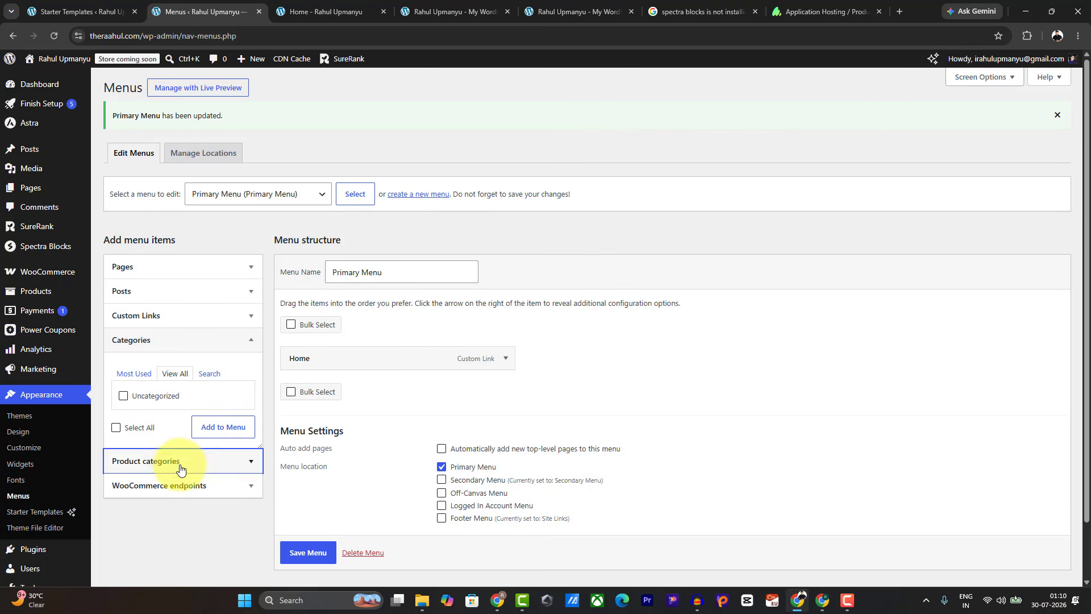
left_click(172, 397)
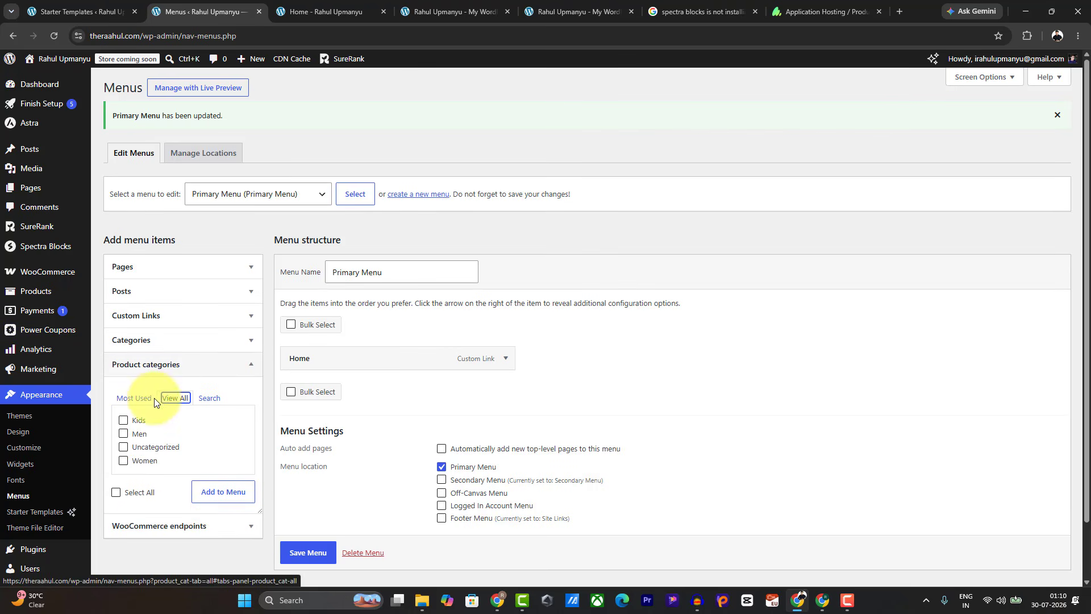
left_click(124, 461)
left_click(123, 421)
left_click(215, 499)
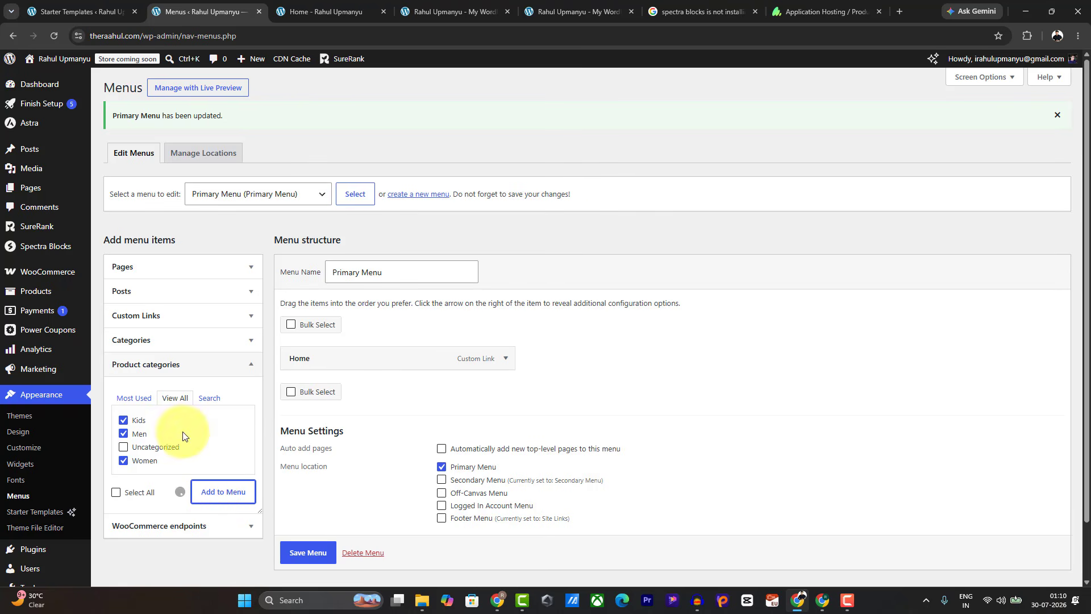
Order the menu as Home, Men, Women, Kids, save it, and return to the homepage tab.
left_click_drag(306, 408, 321, 405)
mouse_move(304, 381)
left_mouse_down()
mouse_move(319, 415)
mouse_move(292, 387)
left_mouse_up()
left_click_drag(309, 449, 310, 413)
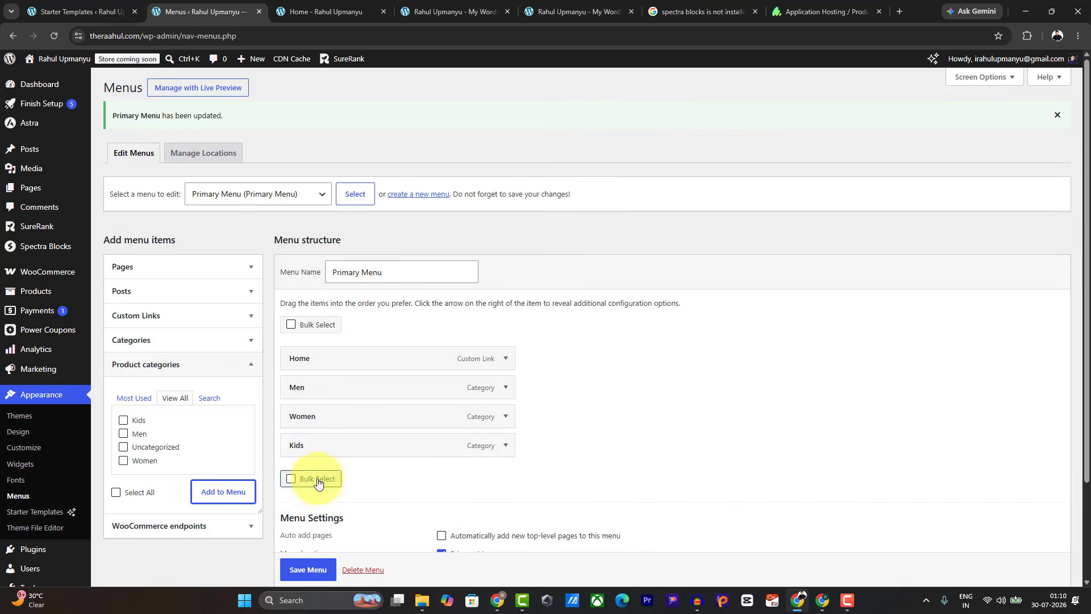
scroll(341, 500, "down", 3)
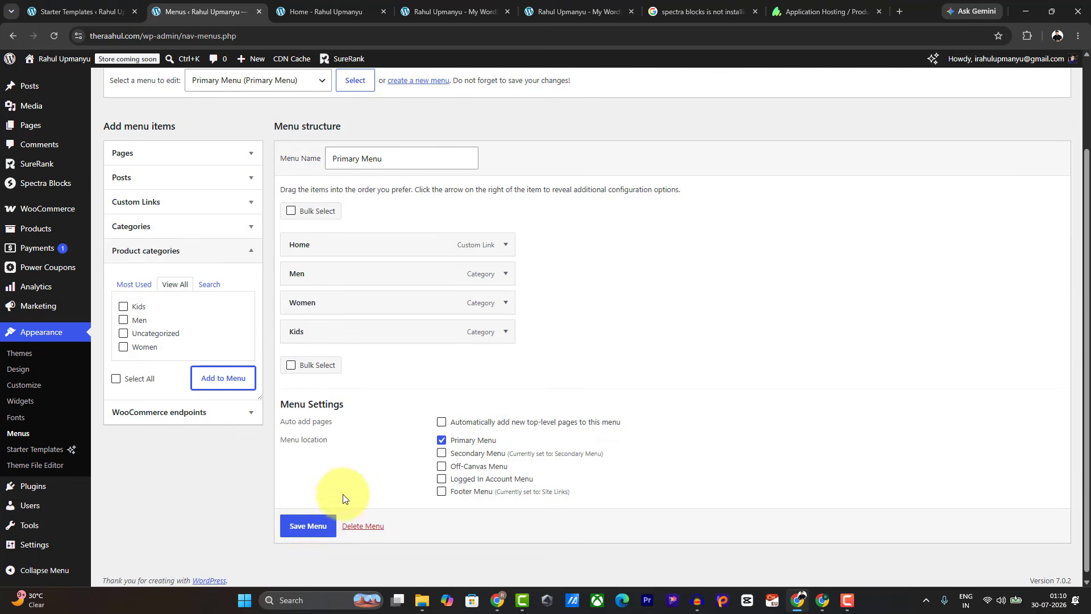
left_click(302, 524)
left_click(303, 7)
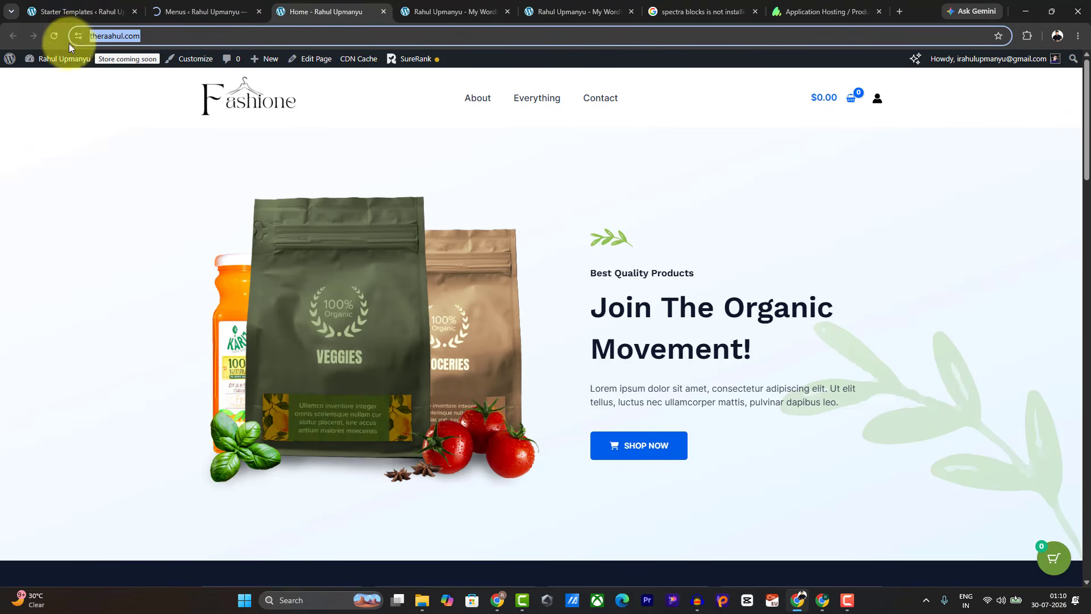
Reload the storefront to show the Home, Men, Women, Kids menu and open Men.
left_click(54, 36)
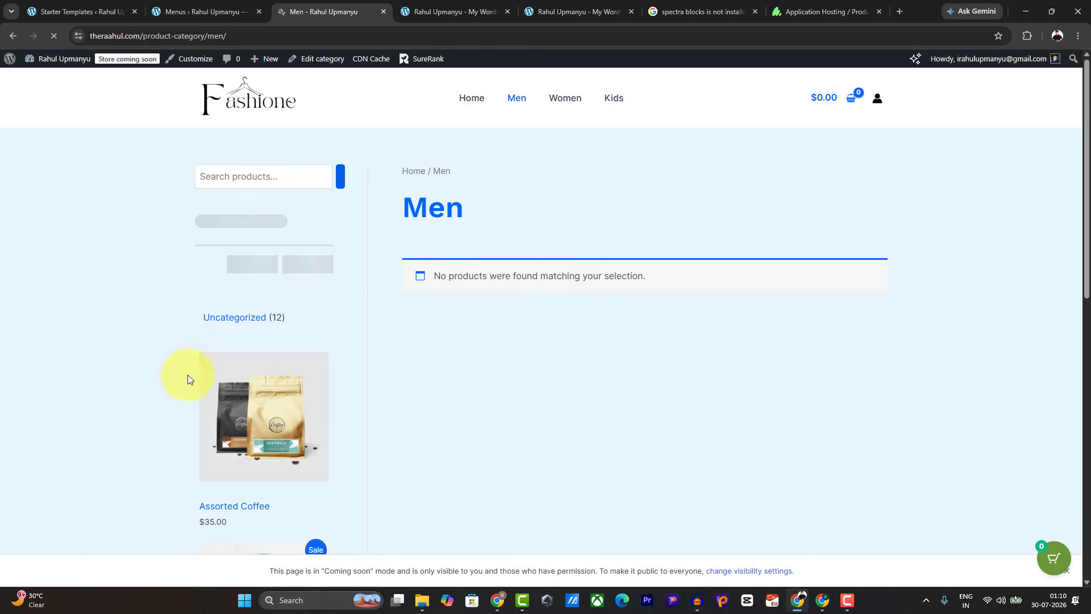
scroll(187, 378, "down", 2)
left_click(14, 37)
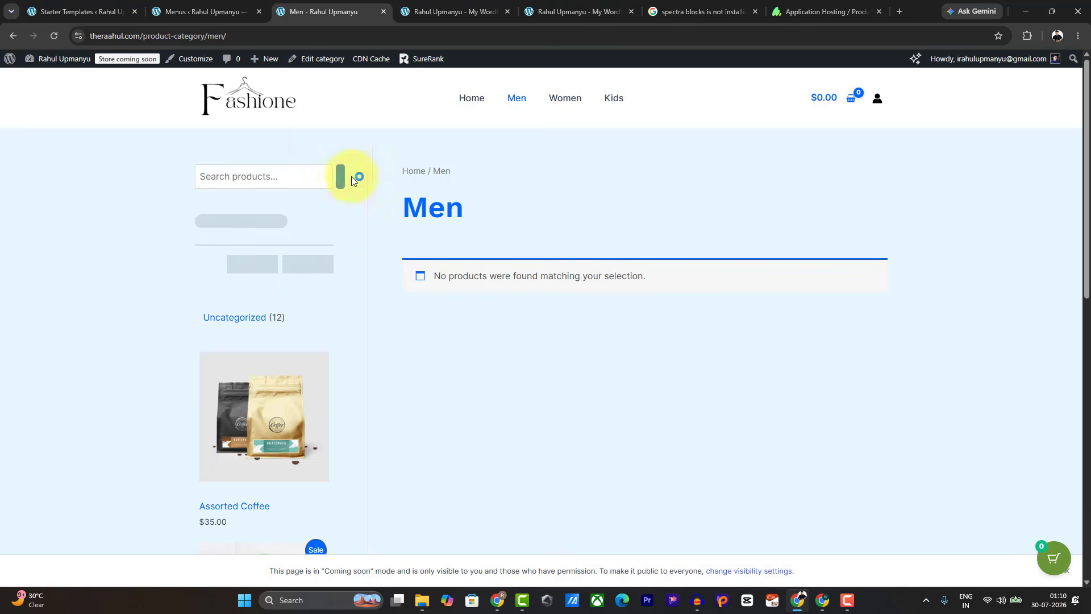
Open the Product Catalog customizer and try container styles, settling on Boxed.
left_click(188, 61)
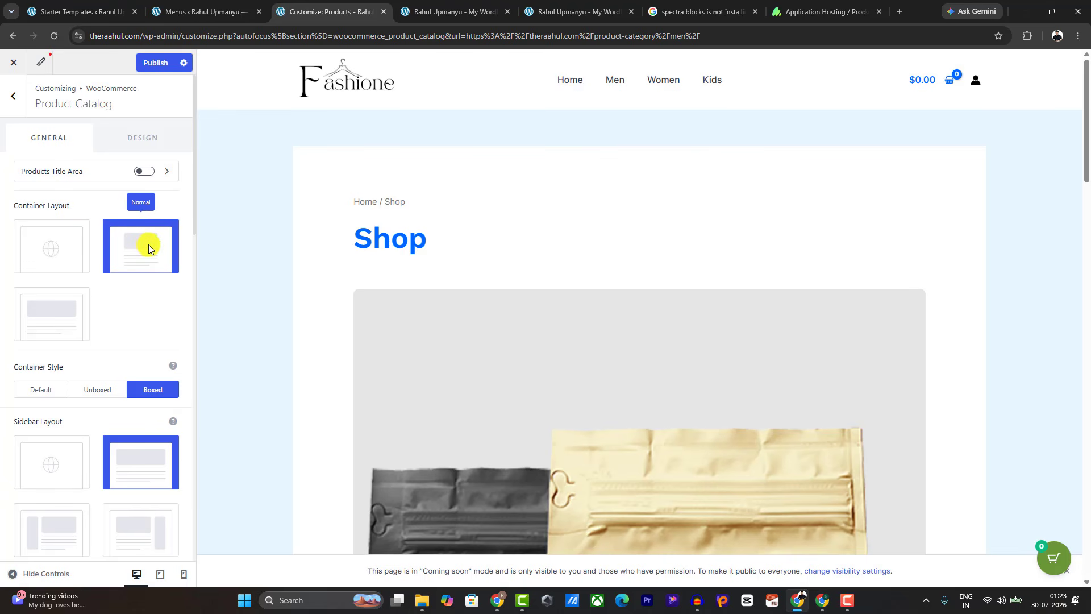
scroll(148, 244, "down", 2)
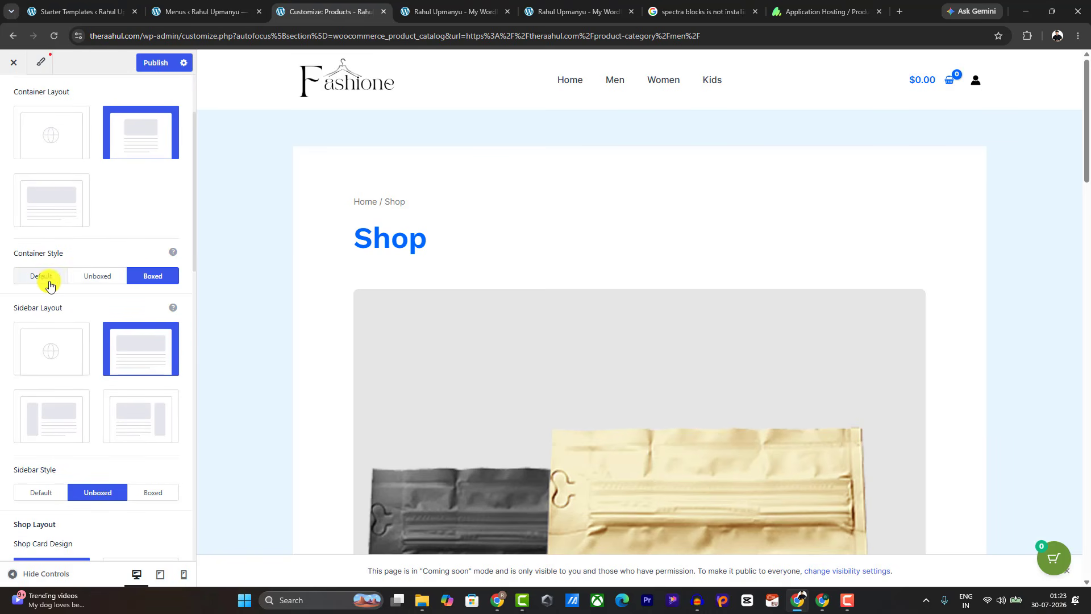
left_click(50, 286)
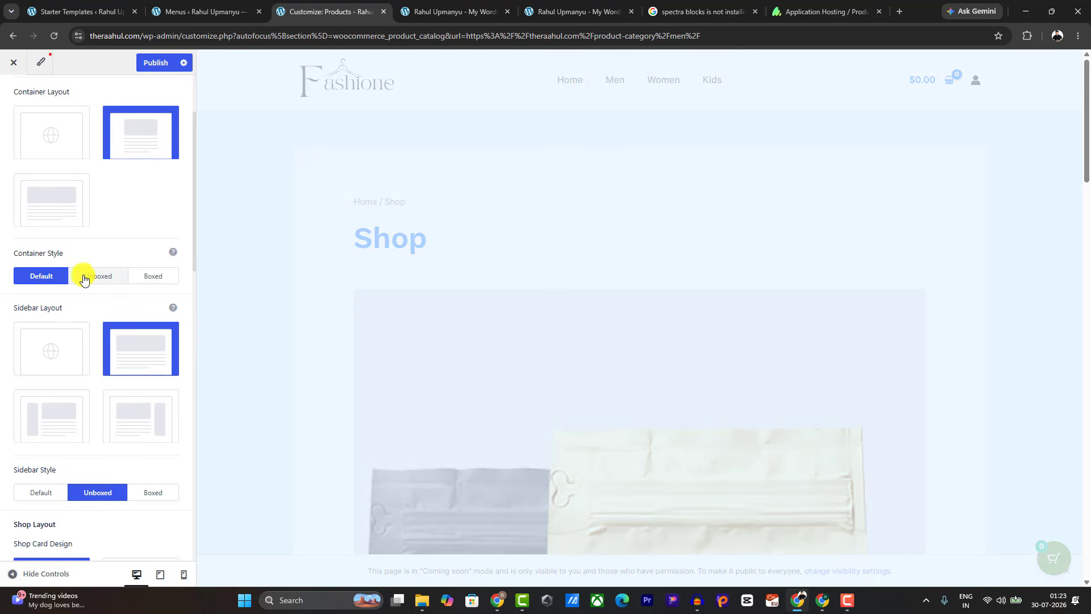
left_click(101, 277)
left_click(155, 277)
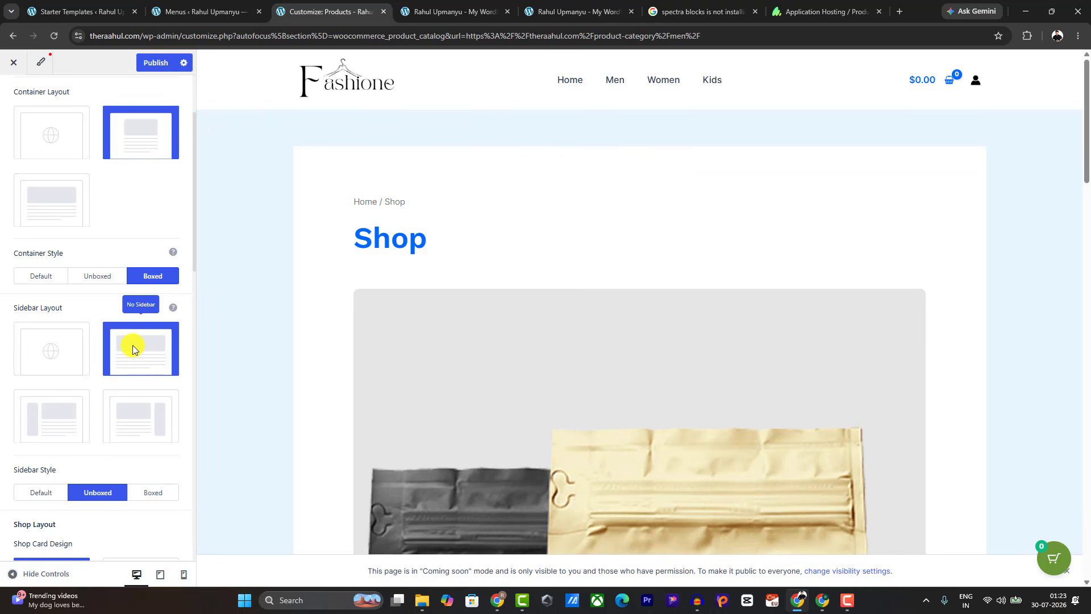
Enable the Products Title Area to show a Shop heading, then publish.
scroll(85, 233, "up", 2)
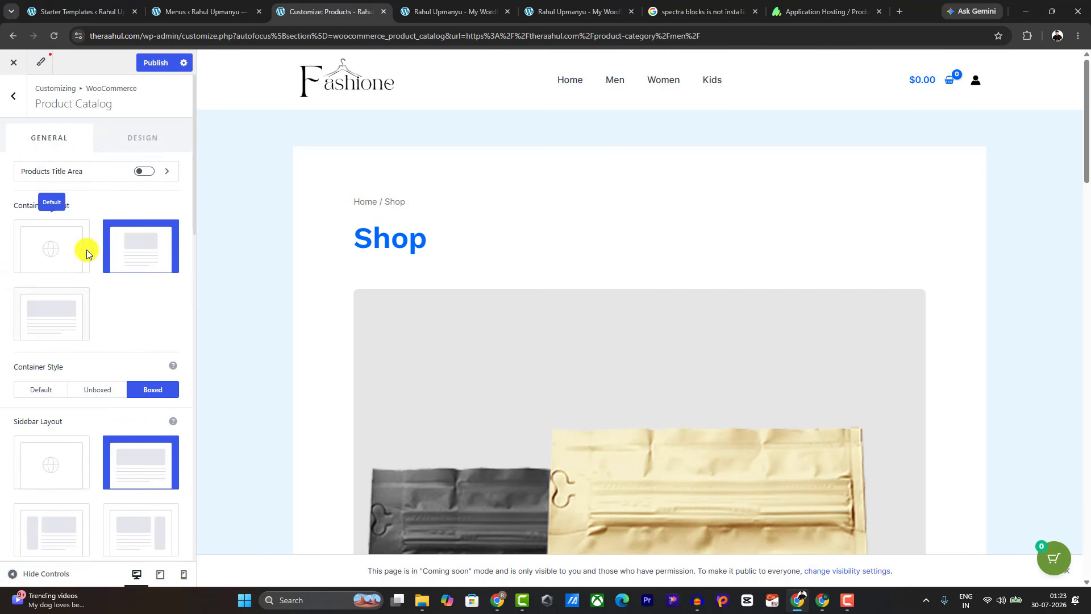
left_click(146, 171)
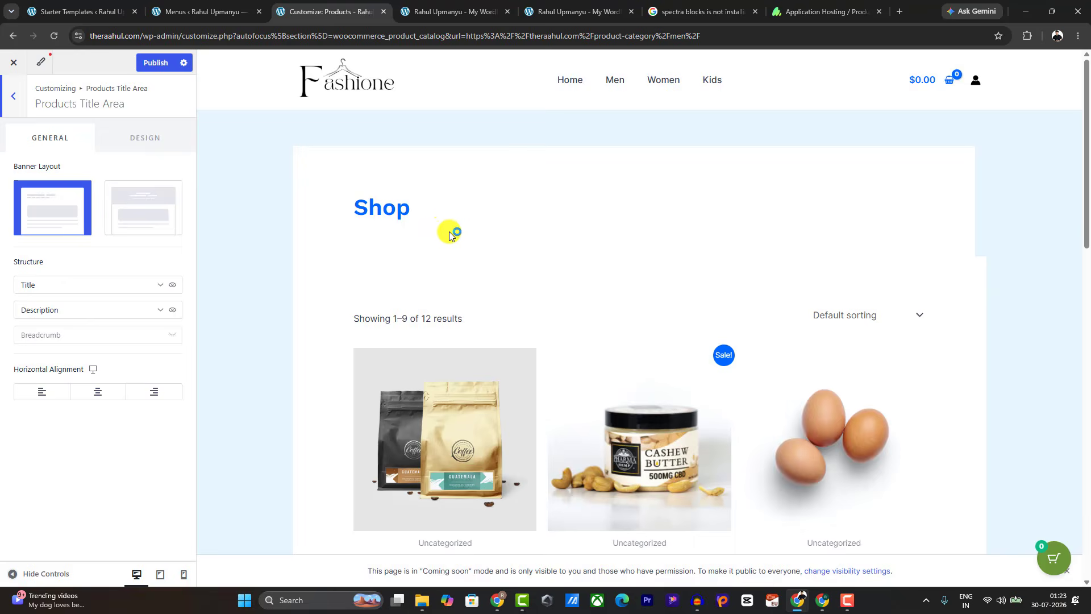
scroll(449, 231, "down", 9)
scroll(455, 245, "down", 5)
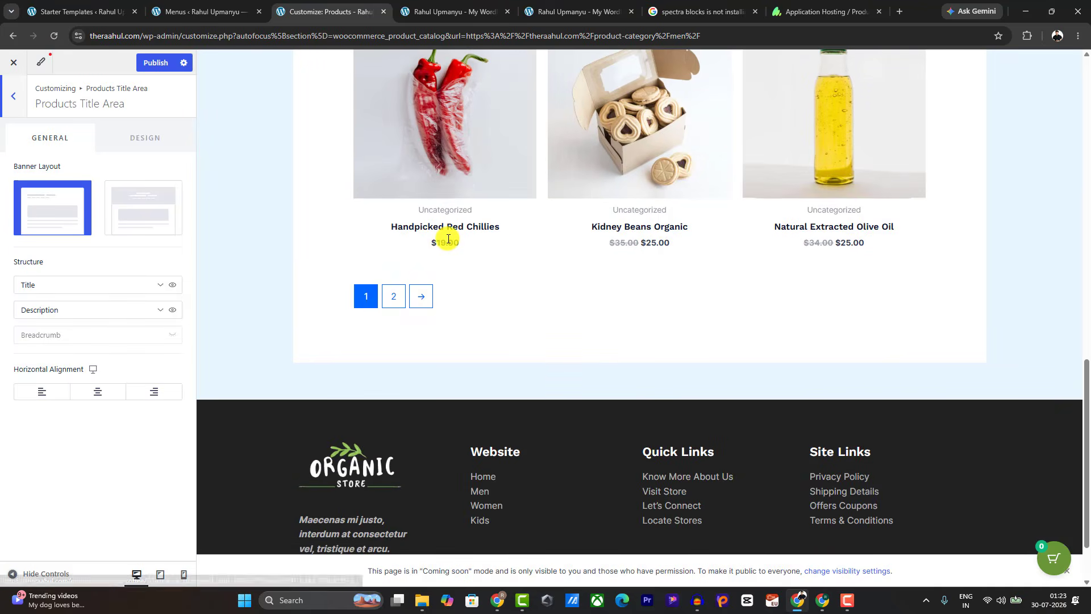
scroll(449, 241, "up", 12)
scroll(447, 237, "up", 3)
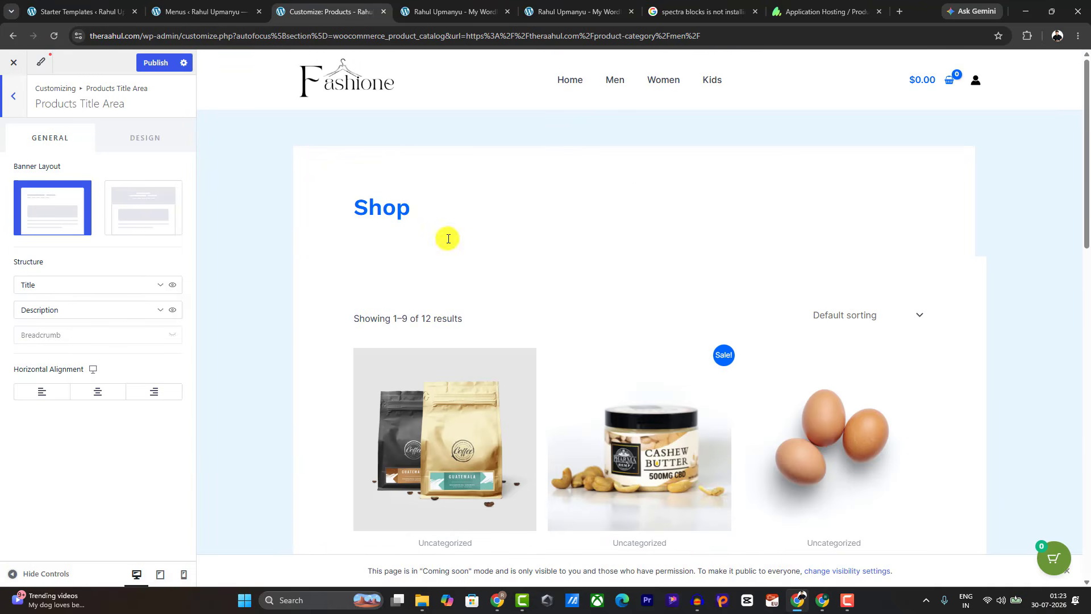
left_click(145, 69)
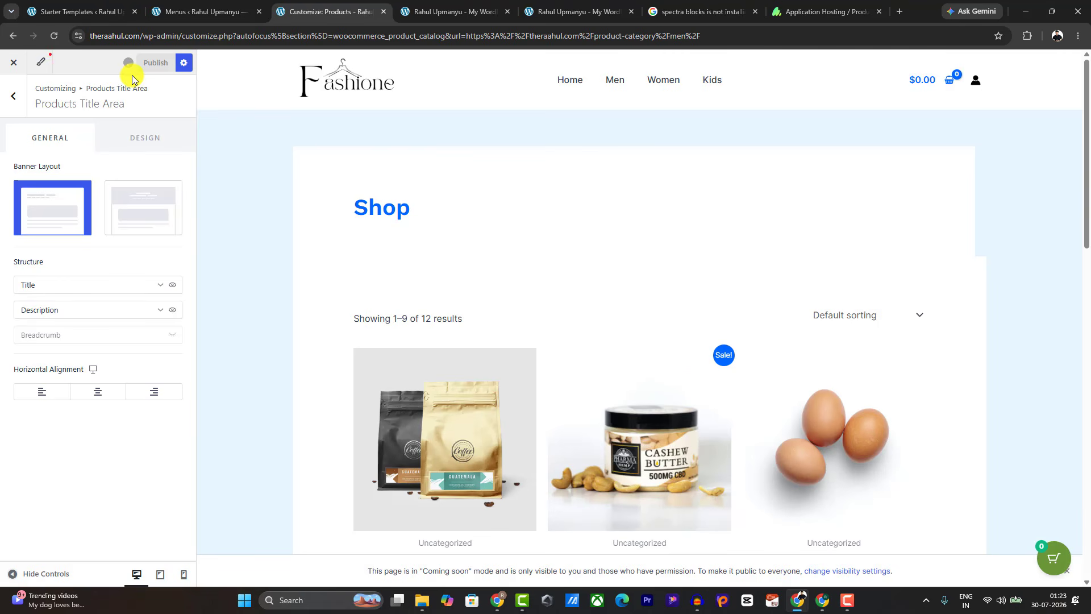
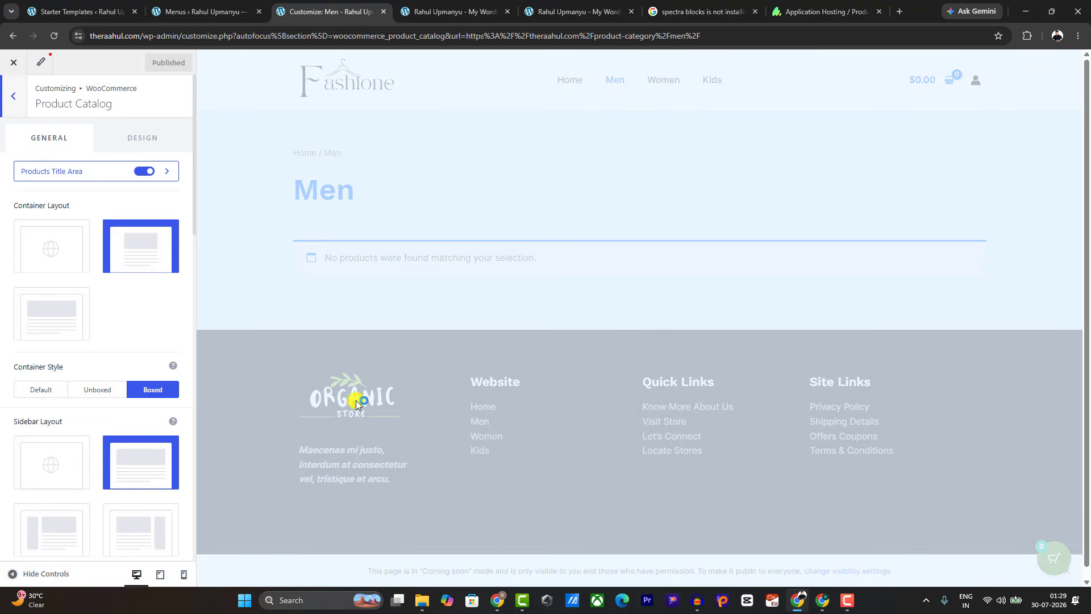
Open the footer logo in Footer Builder Widget 4, then switch to the Fashione logo design in Canva.
scroll(397, 357, "down", 15)
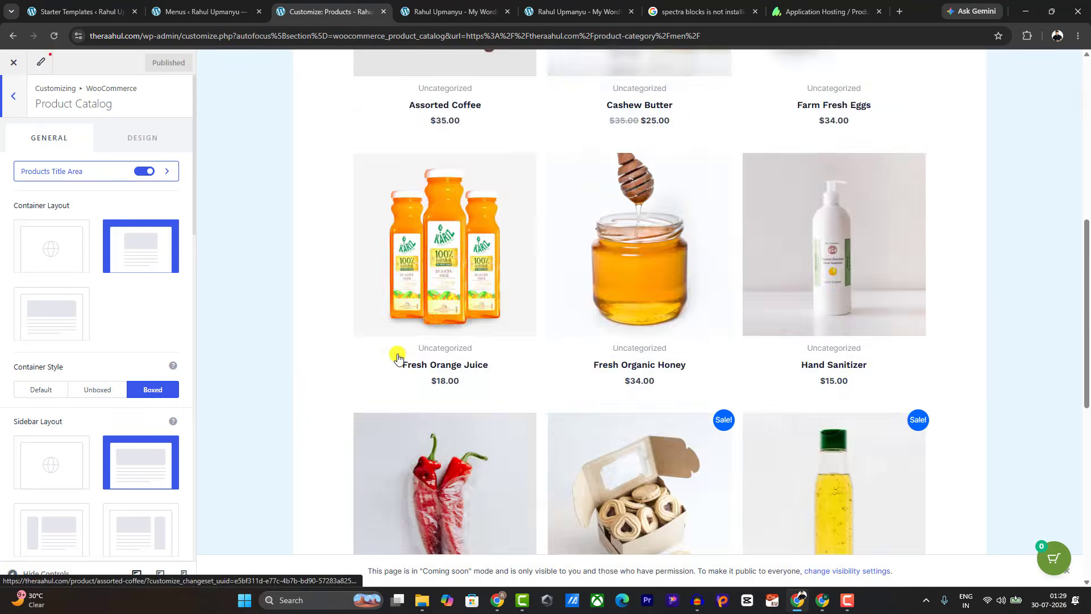
left_click(306, 372)
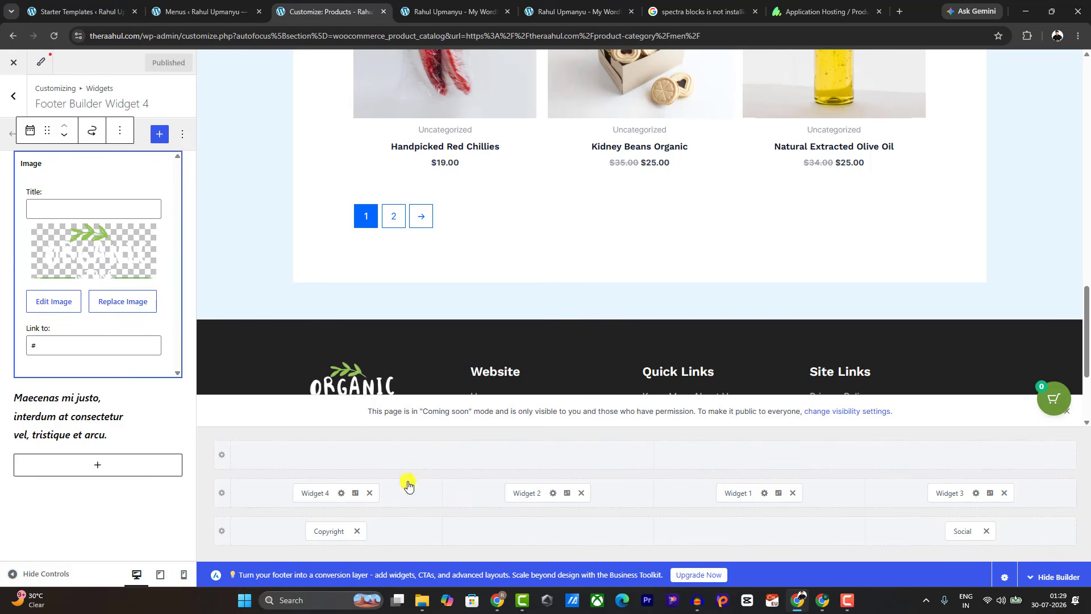
left_click(497, 600)
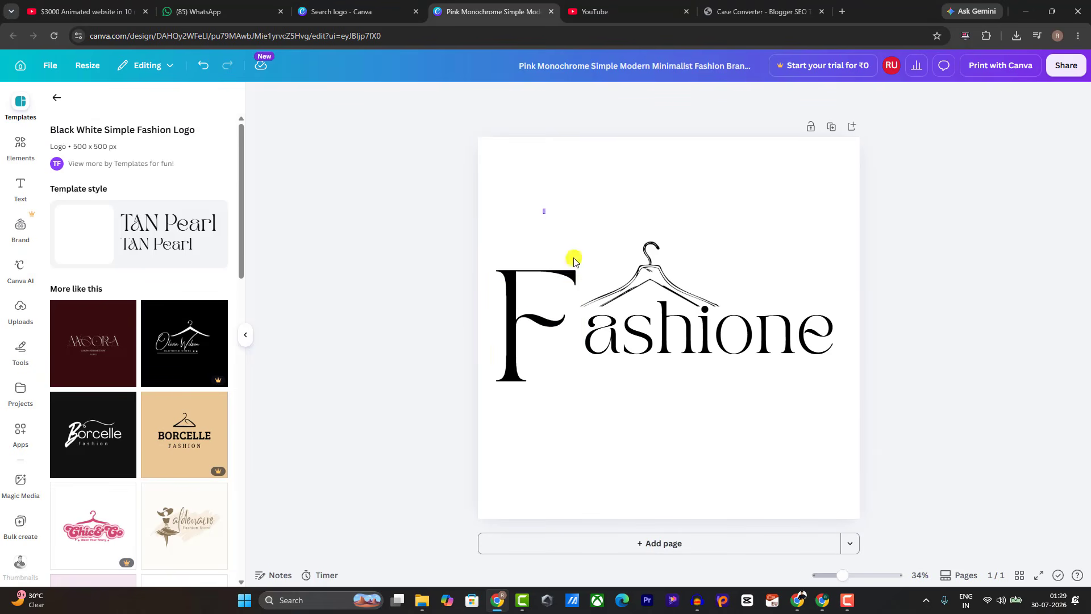
Recolour the Fashione logo text to light pink #EDDEDE.
key("ctrl+a")
left_click(526, 209)
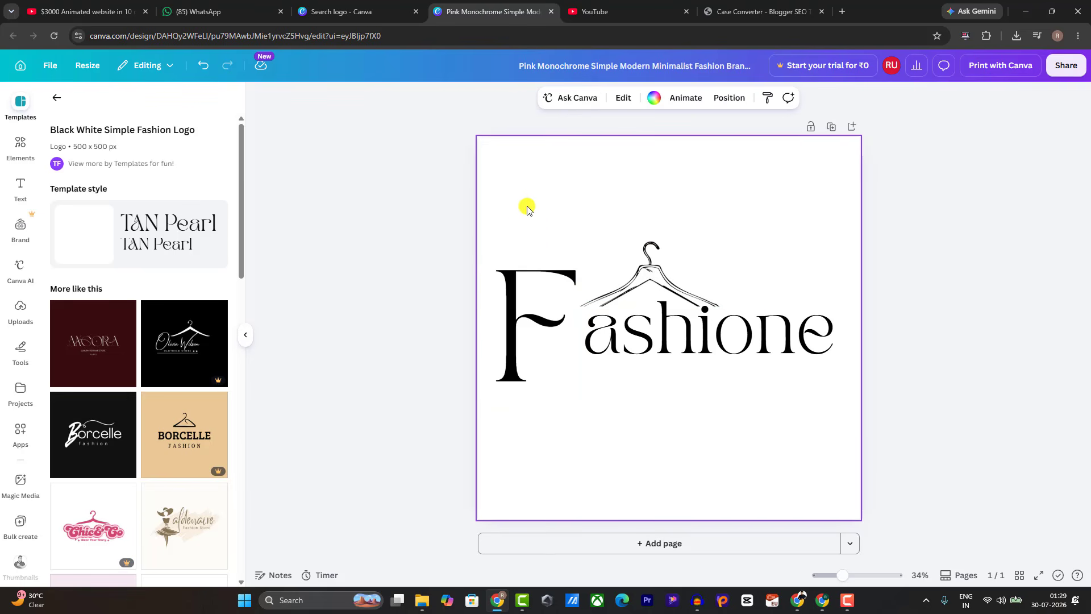
left_click_drag(507, 220, 761, 392)
left_click(638, 100)
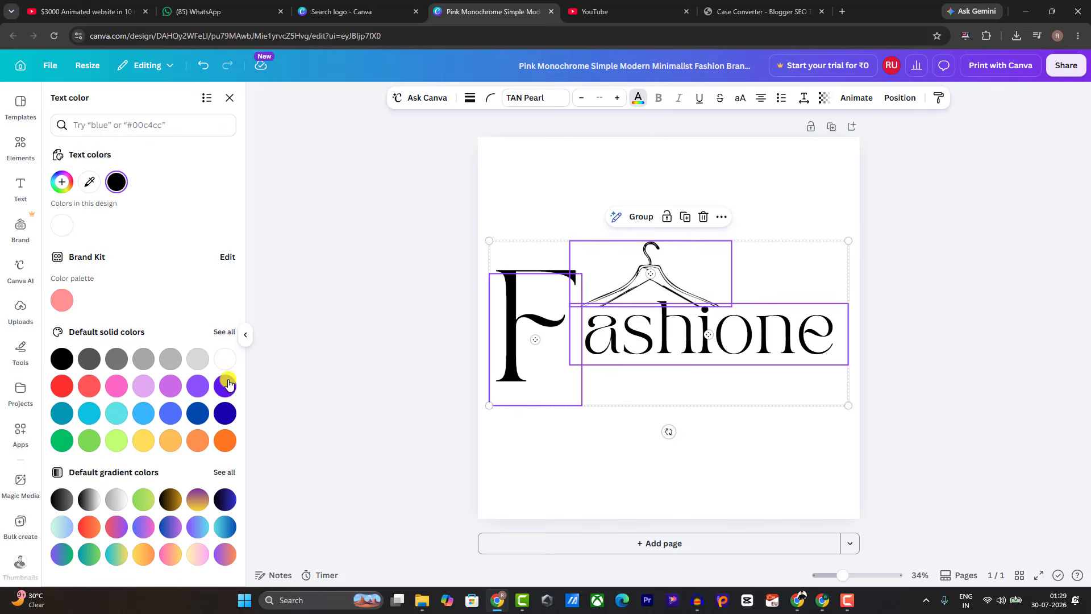
left_click(224, 359)
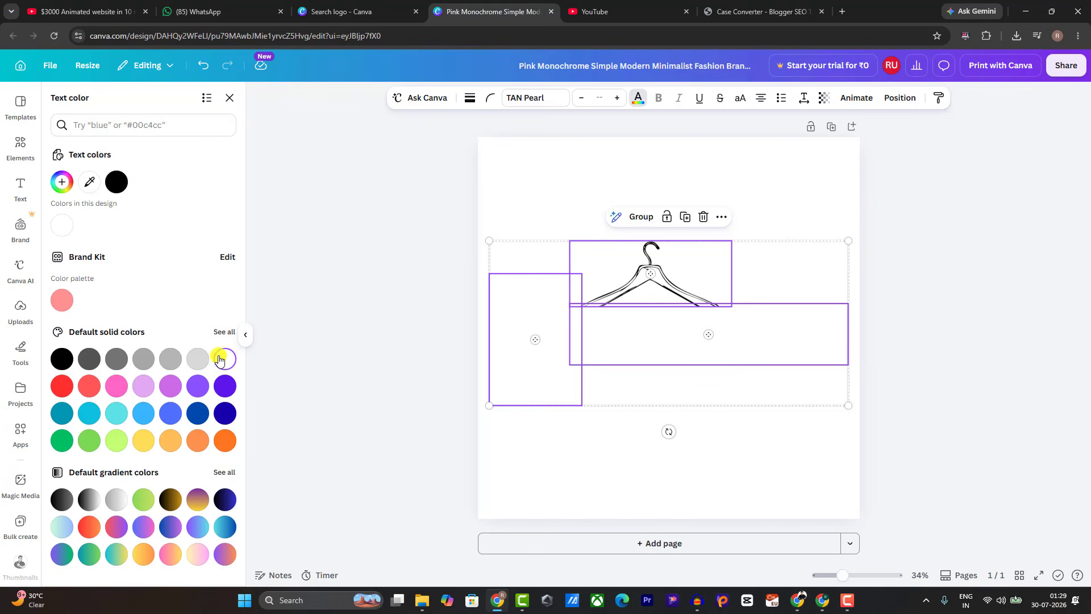
left_click(62, 181)
left_click(72, 239)
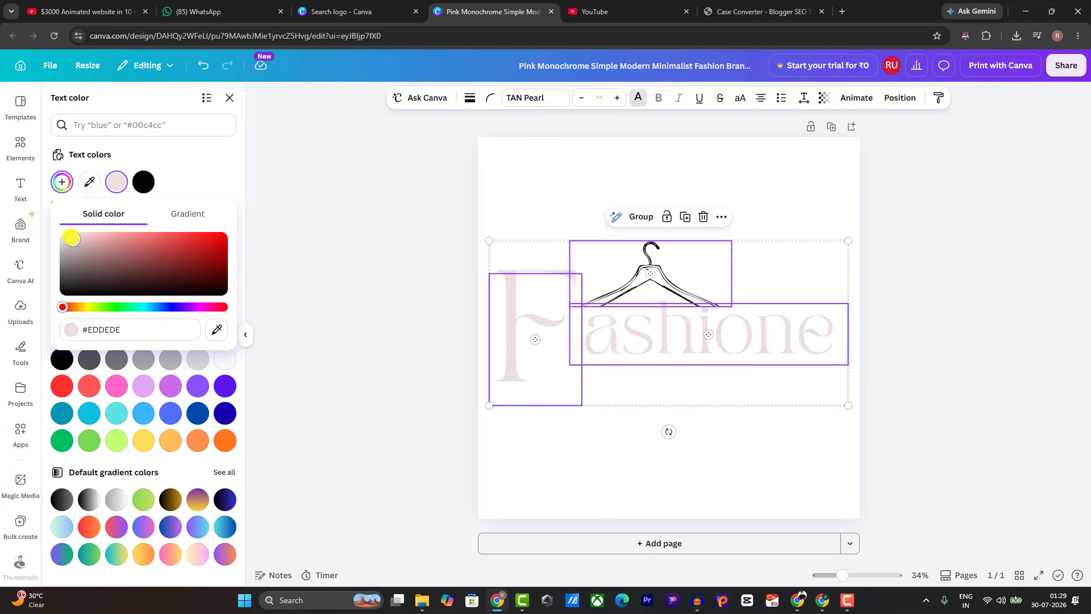
left_click(392, 253)
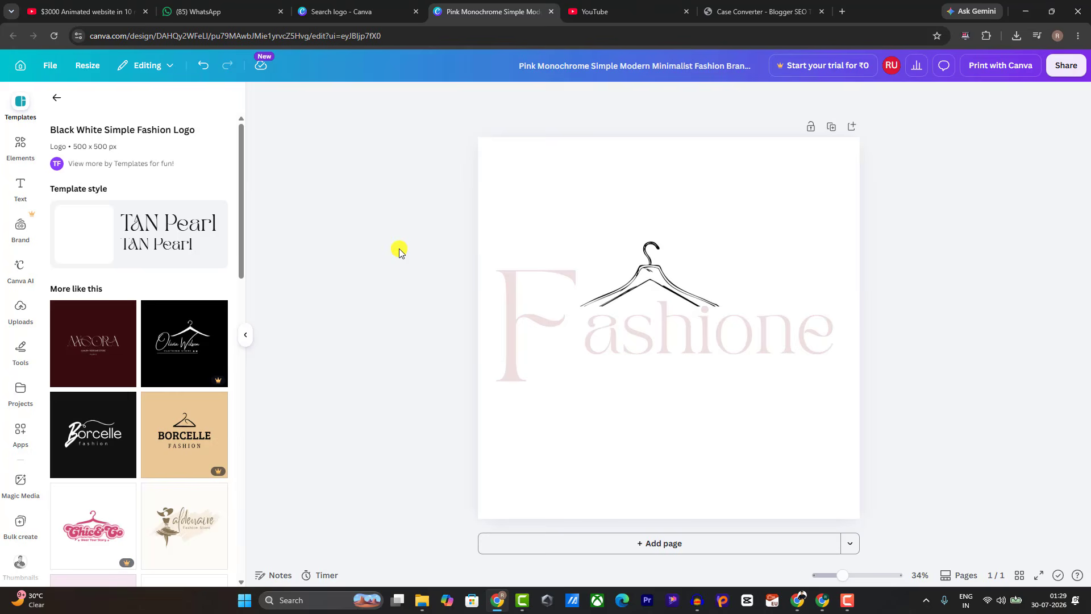
Give the hanger graphic the same light pink colour.
left_click(641, 275)
left_click(561, 99)
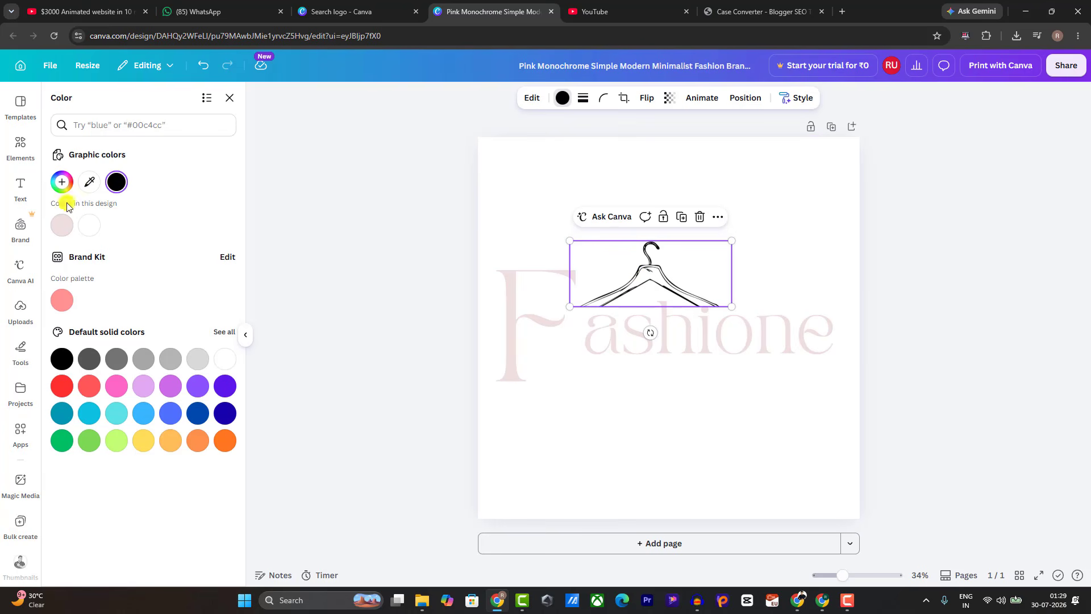
left_click(62, 225)
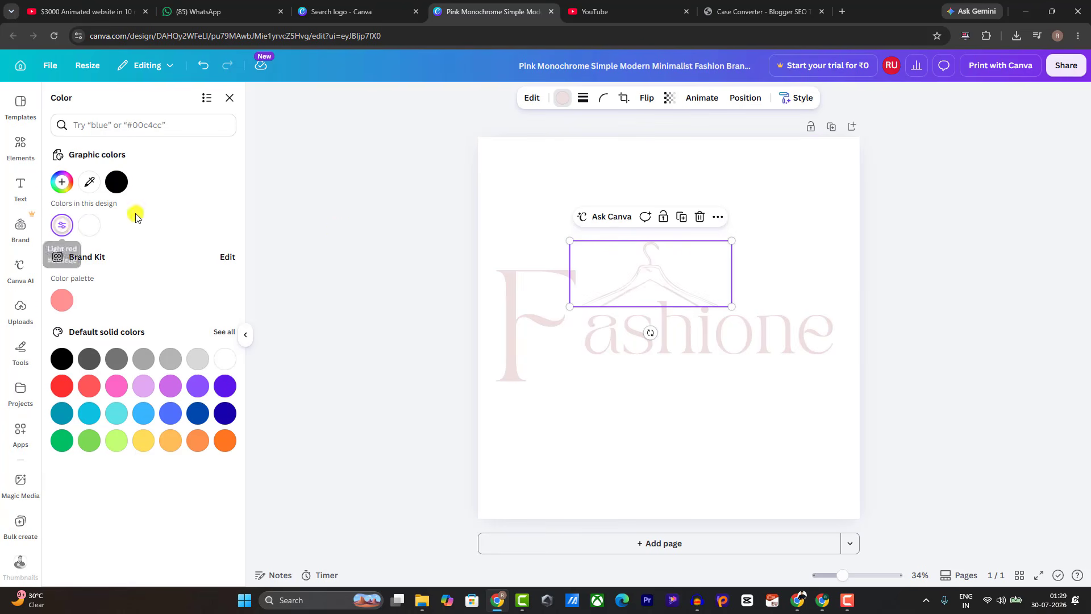
left_click(418, 195)
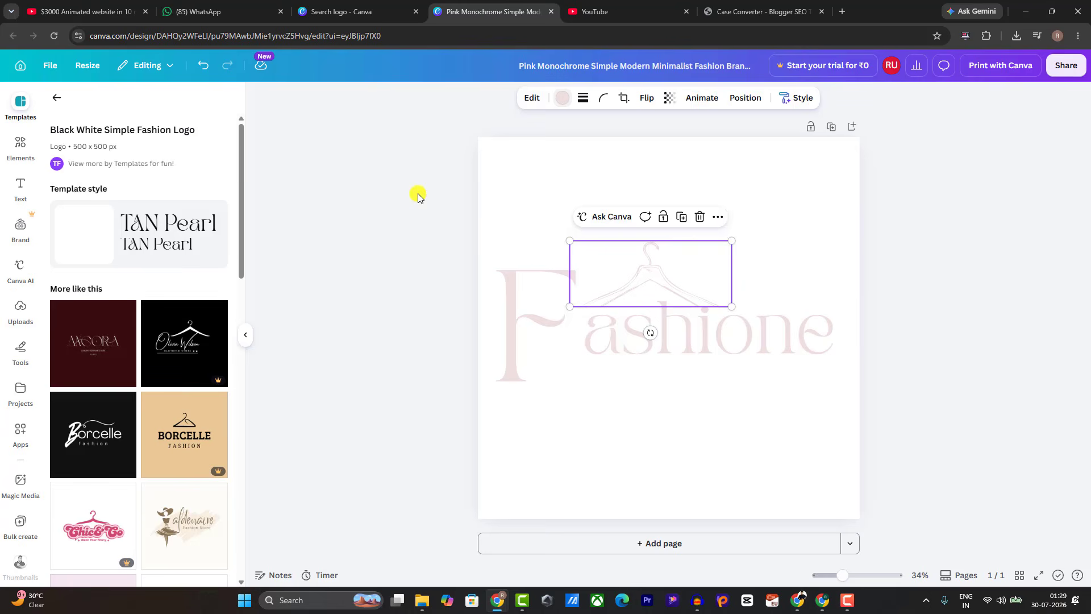
Download the recoloured Fashione logo from Canva as a PNG.
left_click(1066, 65)
left_click(887, 333)
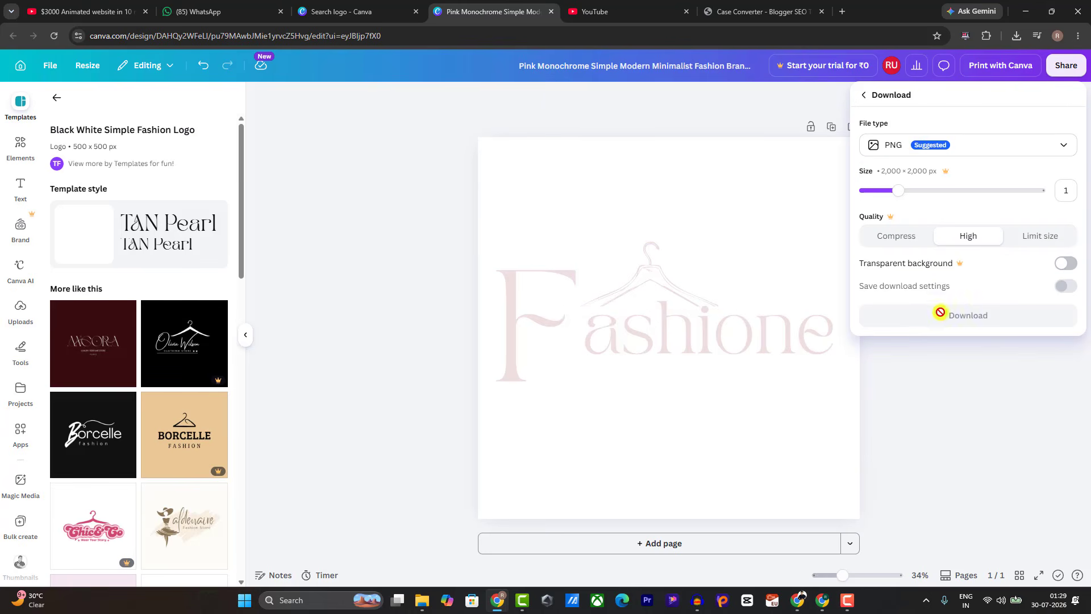
left_click(966, 314)
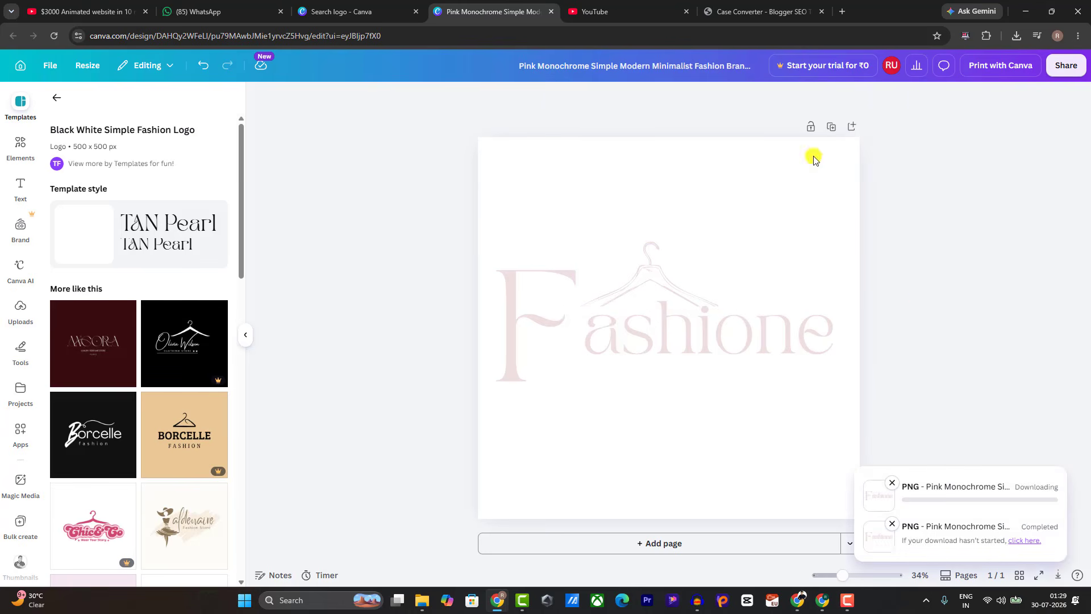
left_click(776, 3)
Open remove.bg in a new window and upload the downloaded Fashione logo PNG.
left_click(775, 35)
type("r")
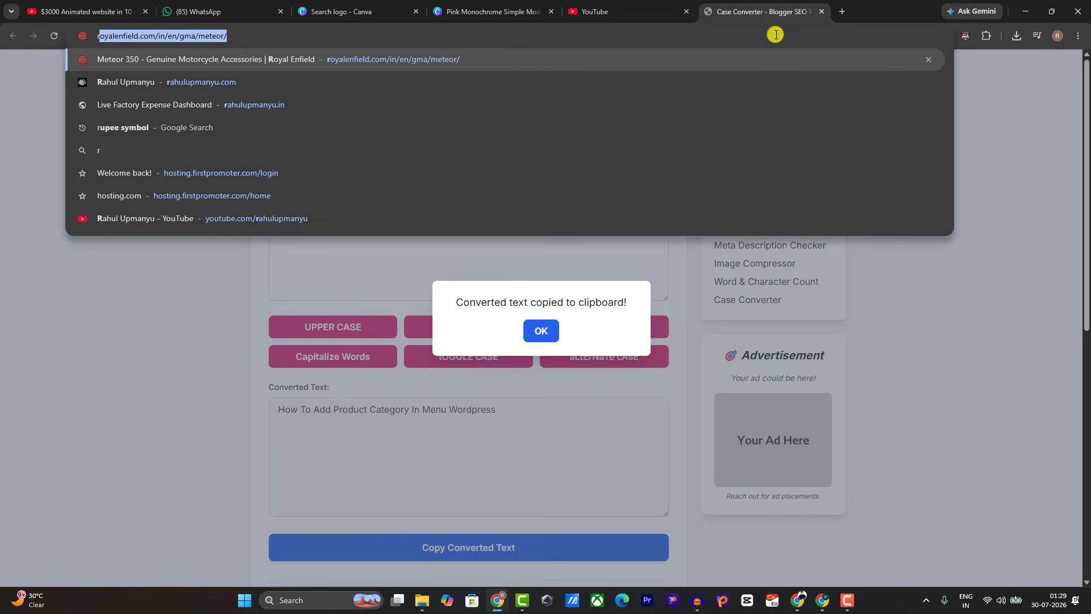
type("e")
key("shift+Return")
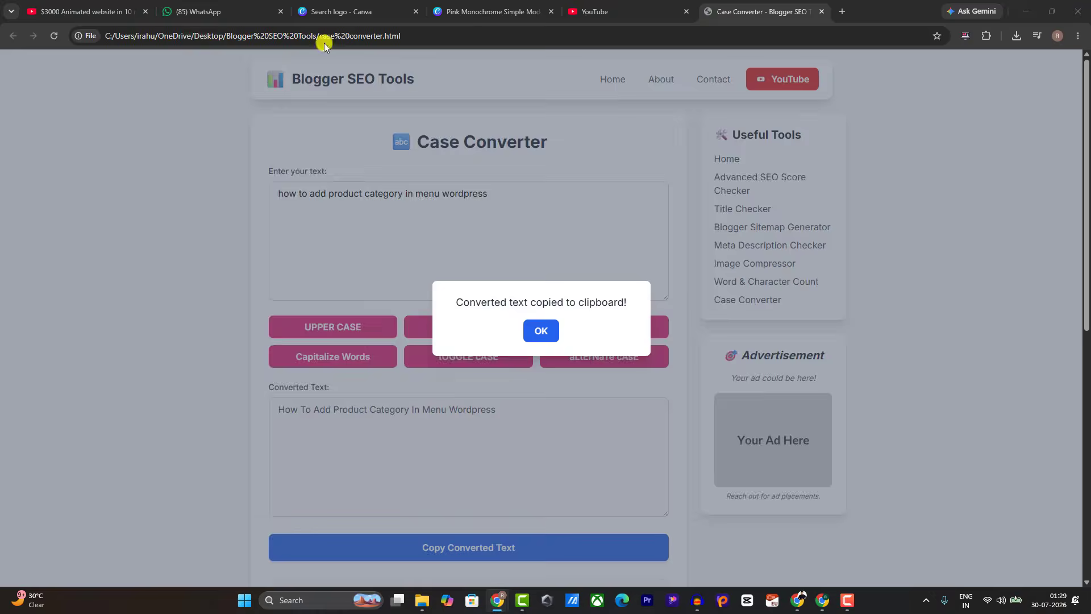
left_click(1012, 36)
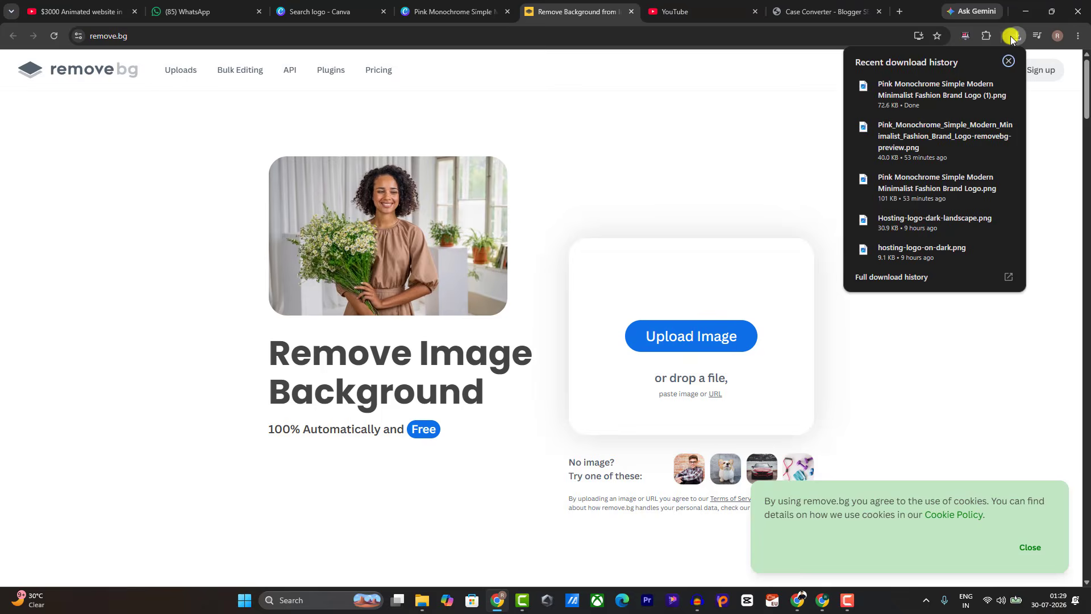
left_click_drag(945, 90, 507, 204)
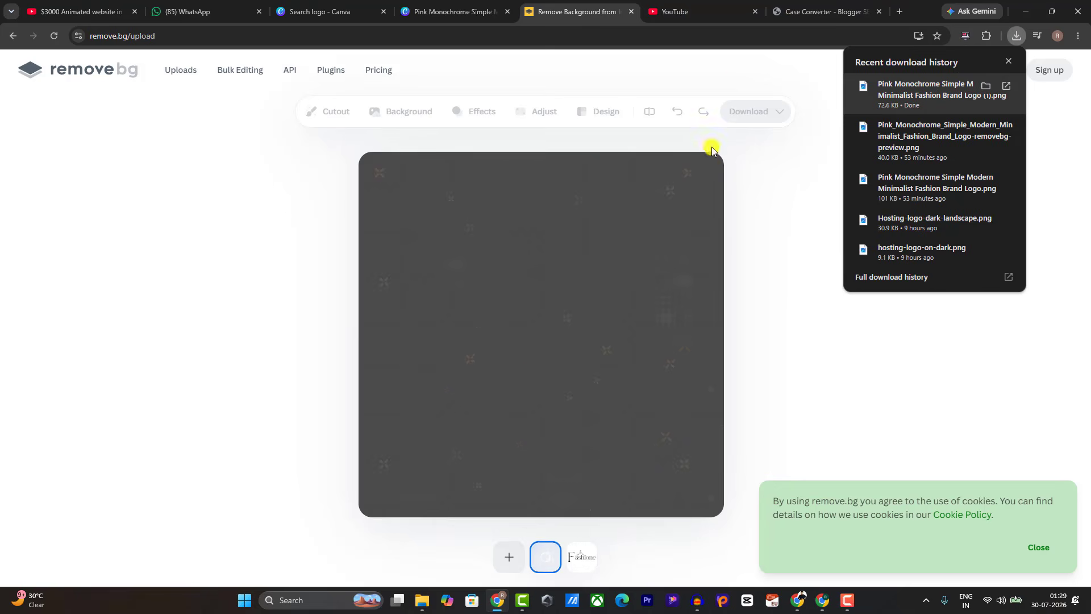
left_click(726, 73)
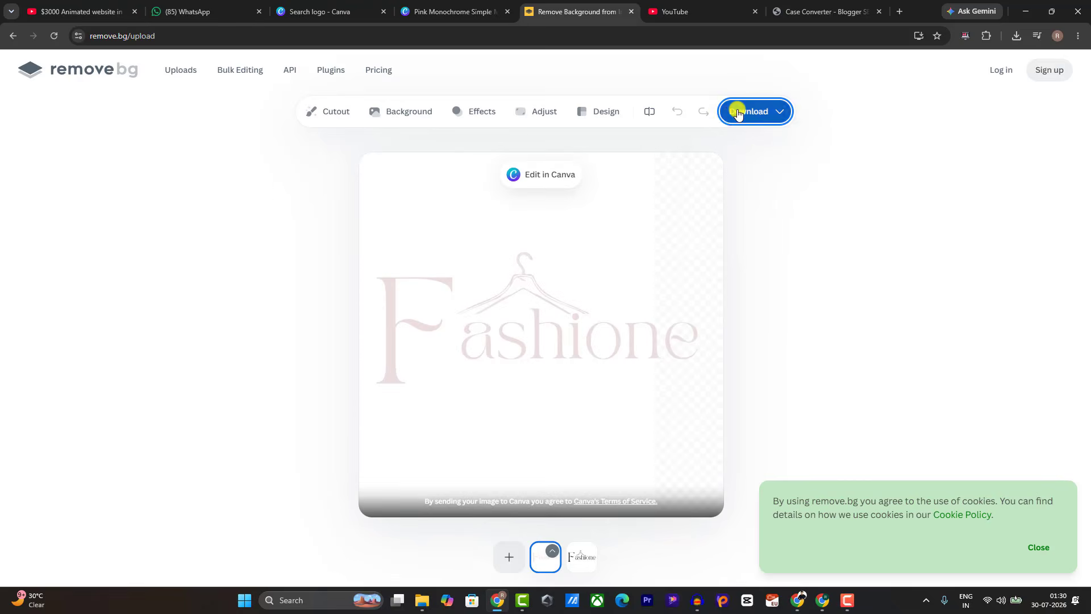
Download the transparent logo as the free 500 x 500 preview PNG.
left_click(737, 113)
left_click(728, 144)
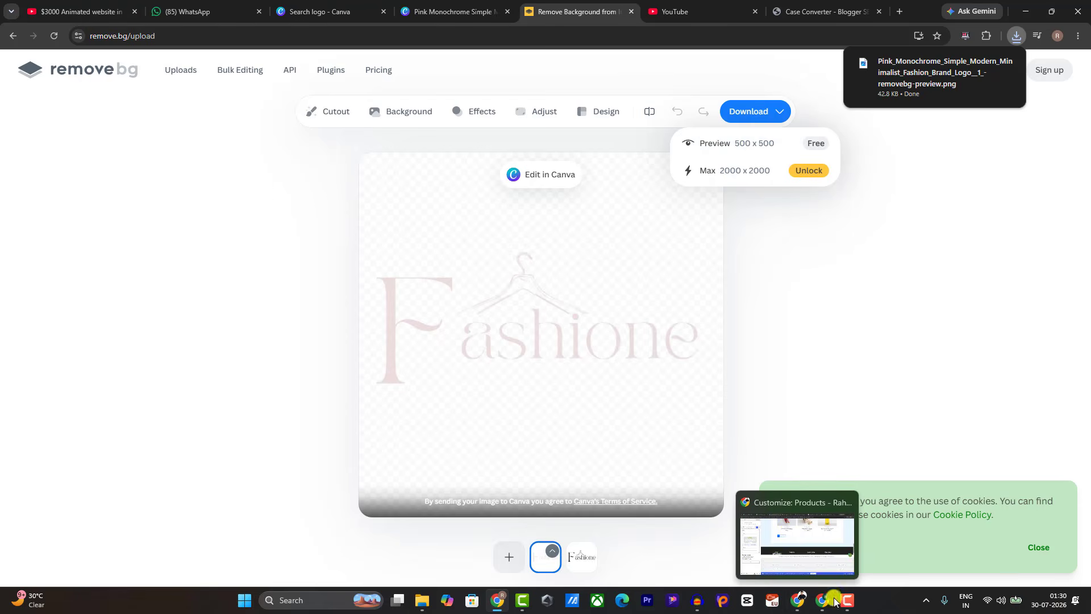
left_click(800, 601)
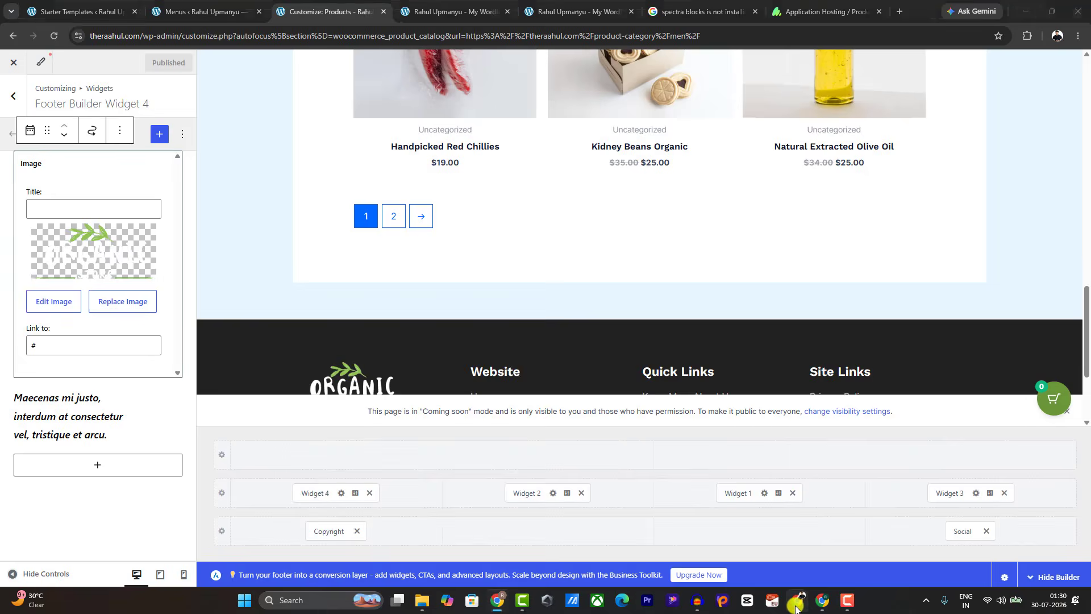
Upload the removebg Fashione PNG into the footer widget in place of the Organic logo, then check the footer.
left_click(141, 304)
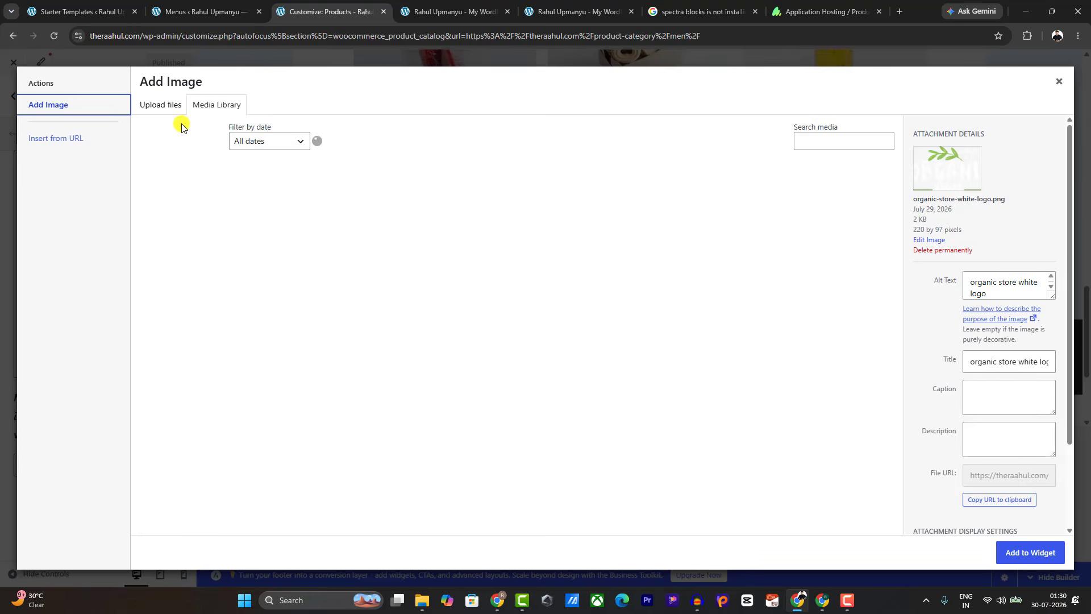
left_click(168, 108)
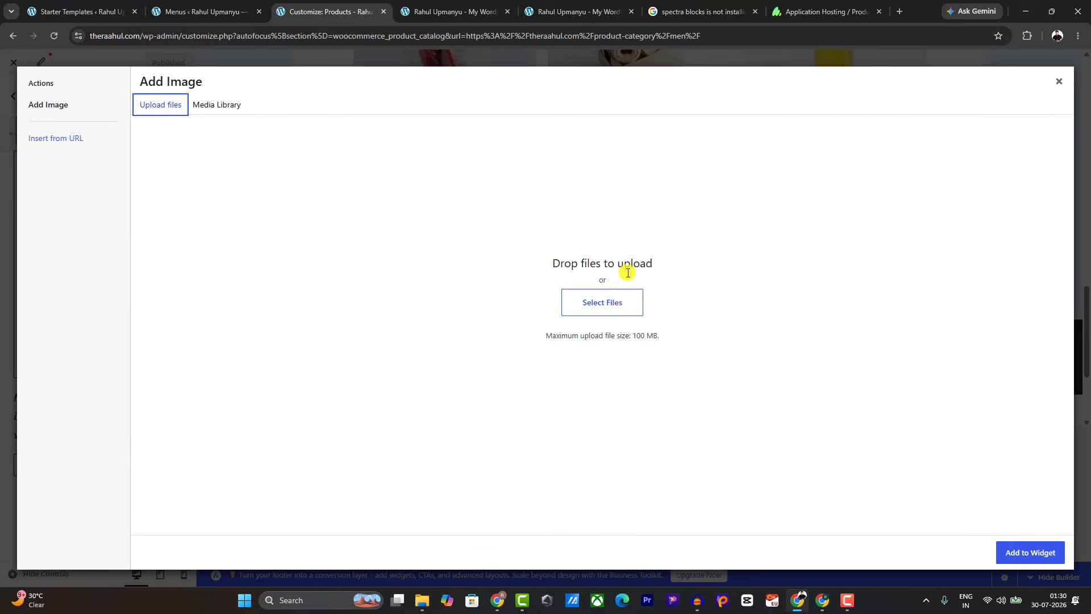
left_click(619, 307)
double_click(113, 137)
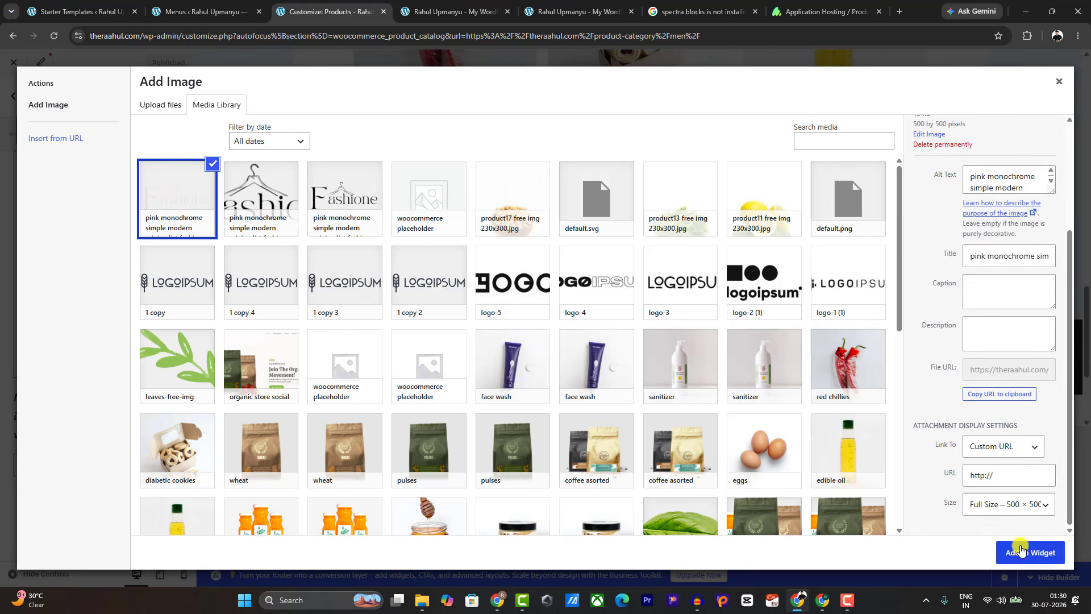
left_click(1023, 551)
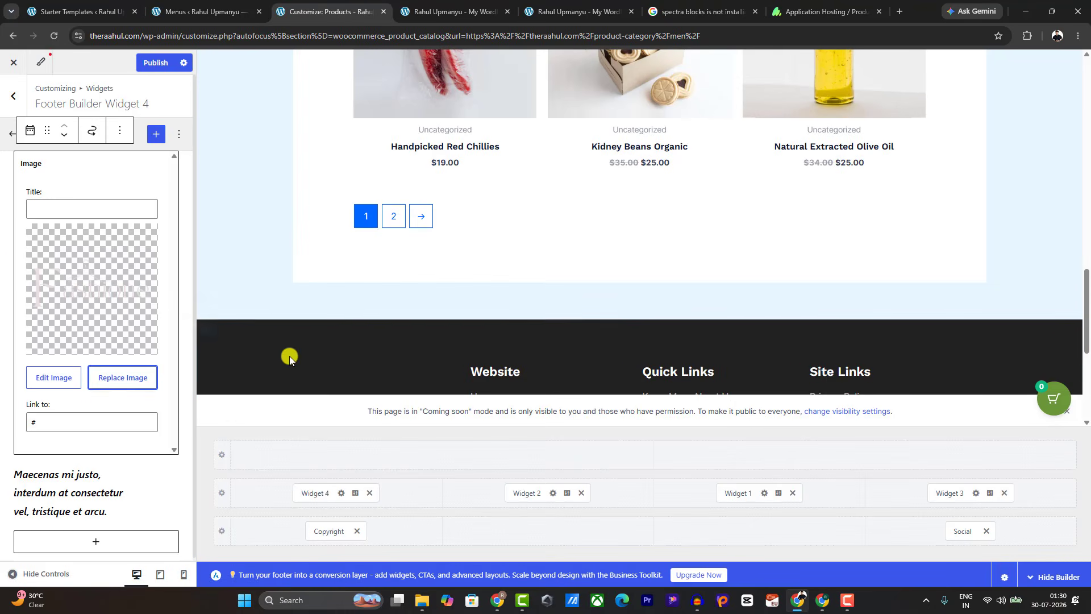
scroll(288, 355, "down", 3)
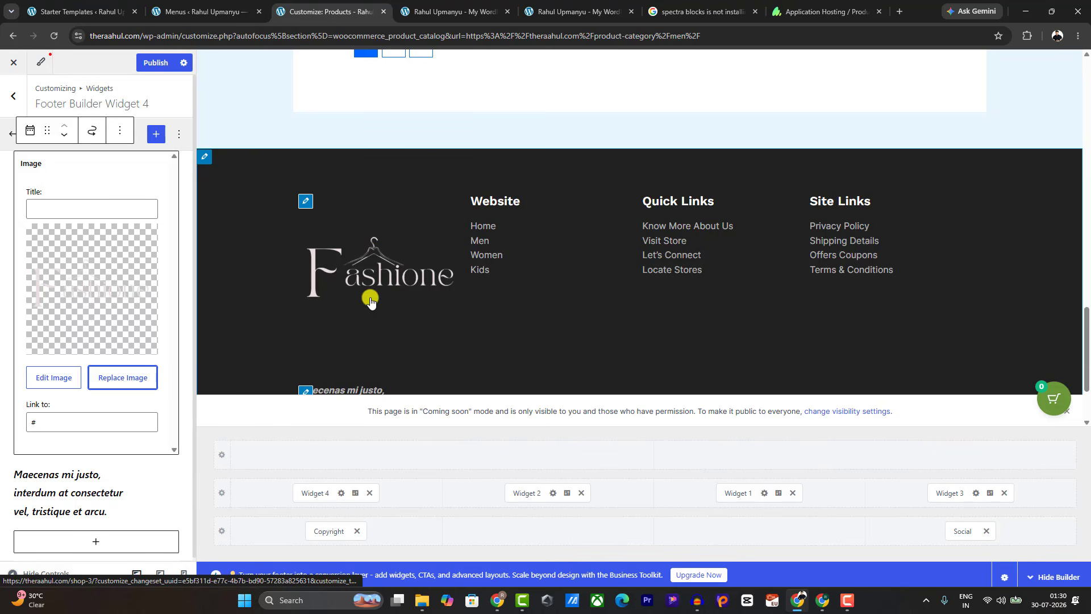
scroll(358, 301, "down", 2)
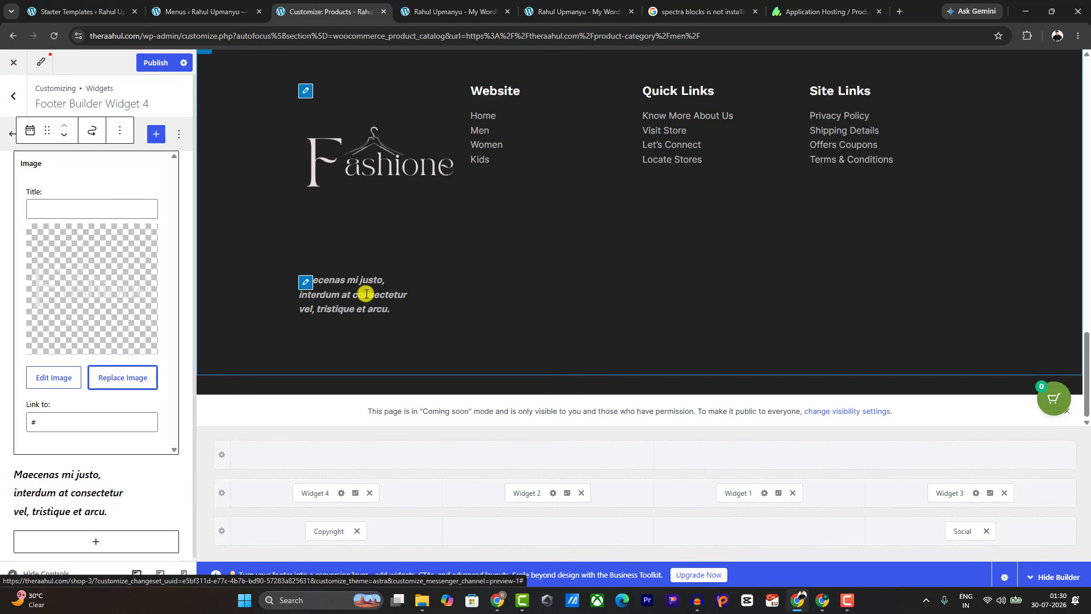
scroll(330, 294, "up", 1)
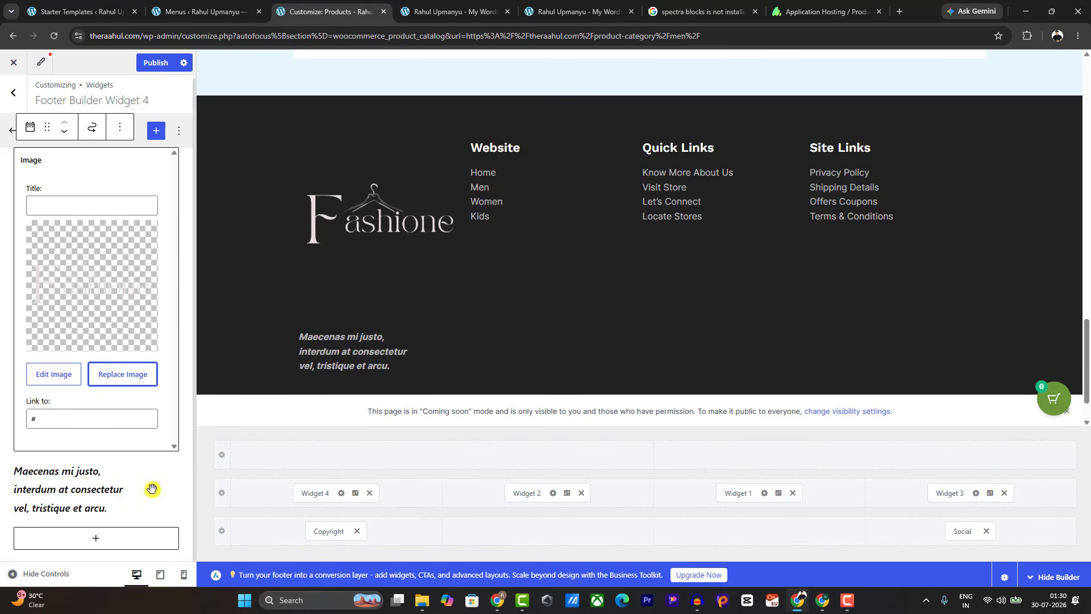
Replace the footer widget paragraph with 'Fashion Store' and publish the change.
triple_click(68, 491)
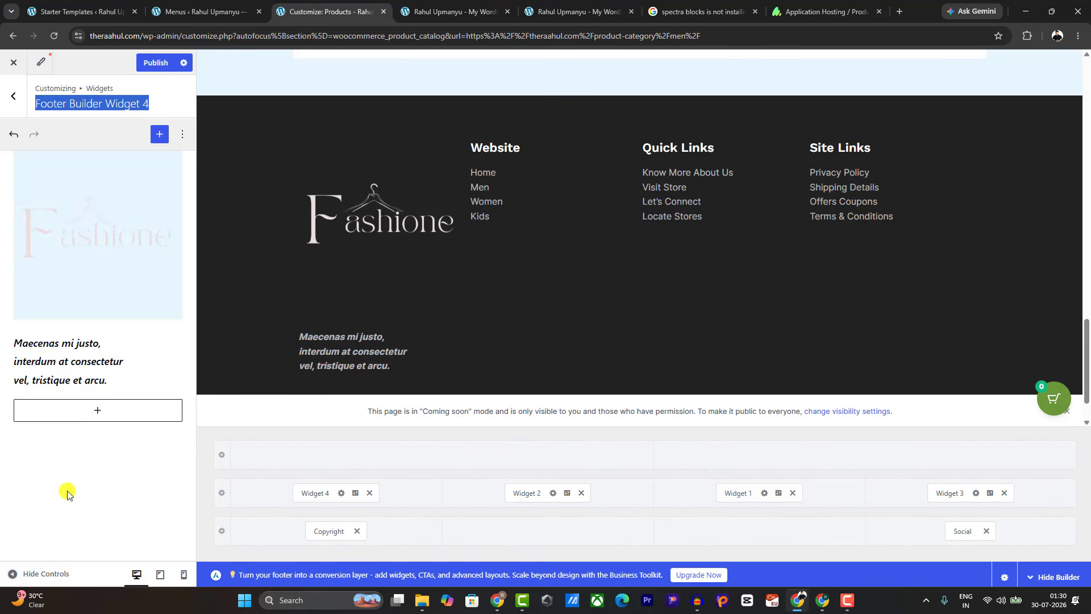
triple_click(68, 357)
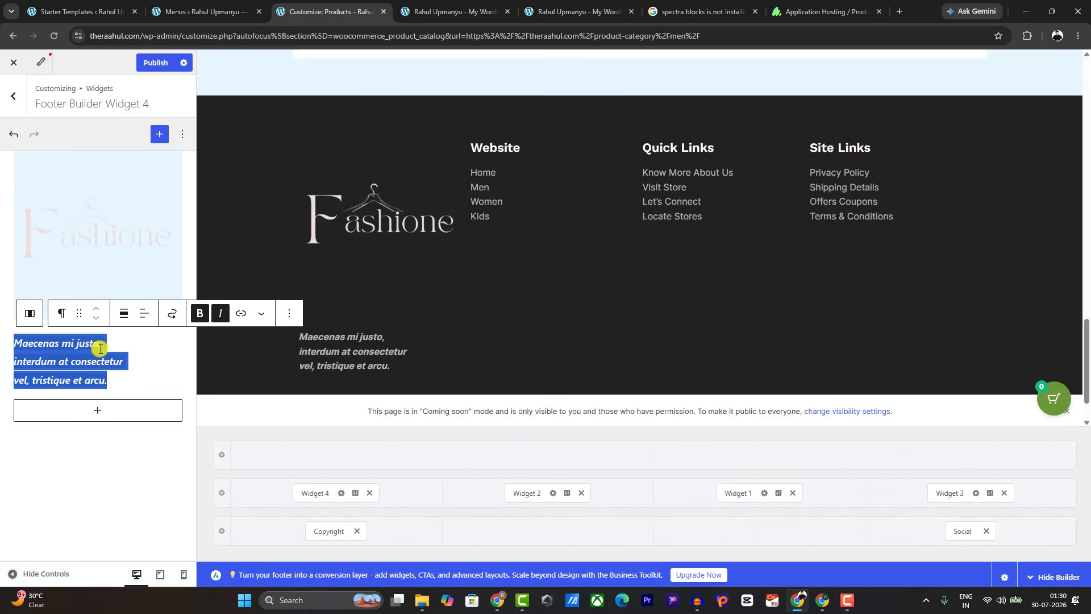
type("H")
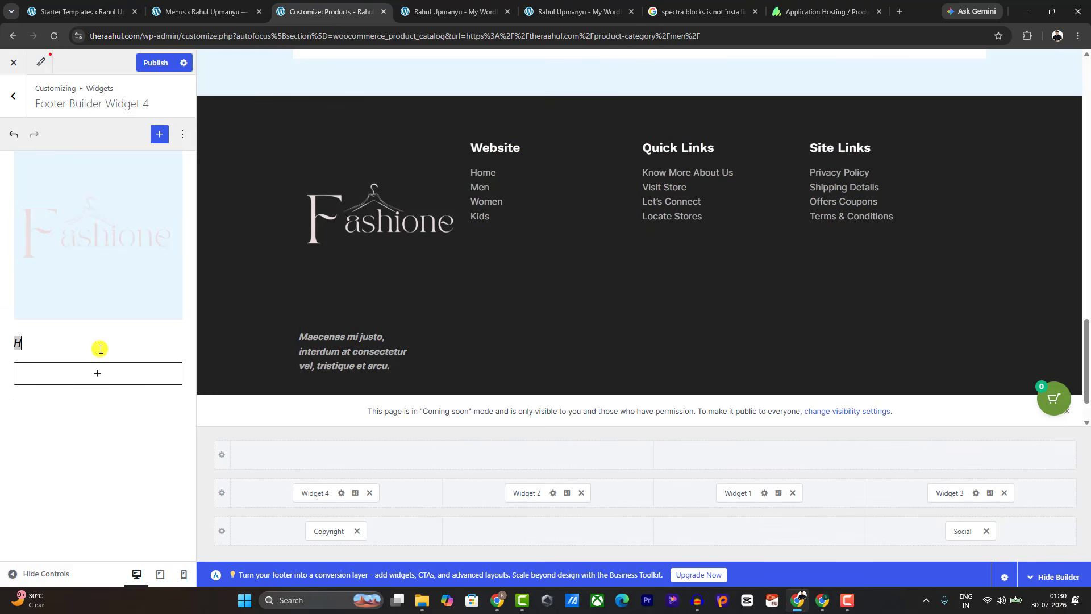
key("BackSpace")
type("Fashion Store")
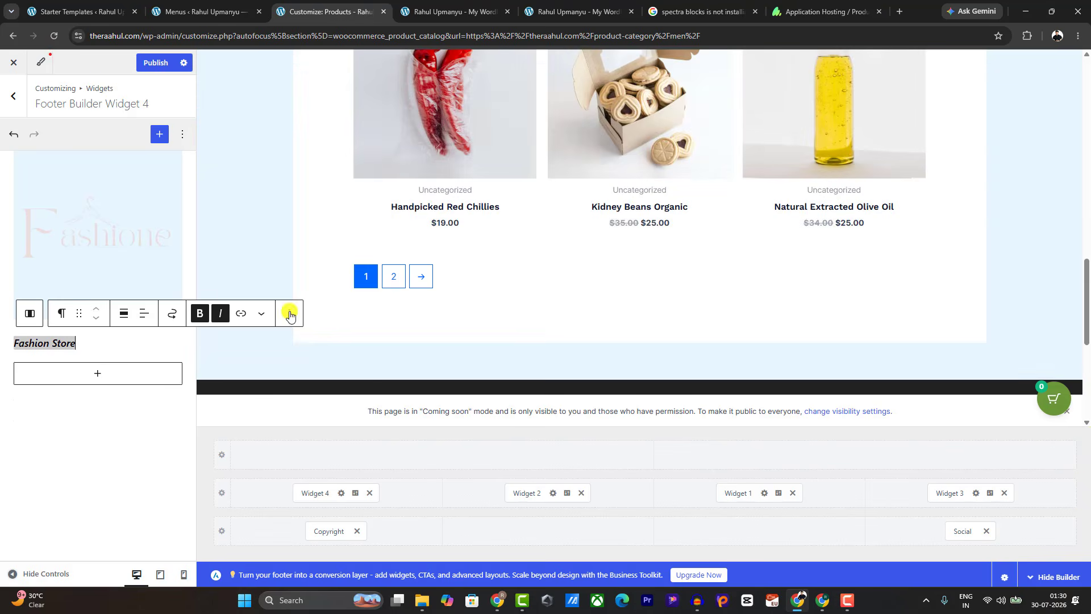
left_click(158, 64)
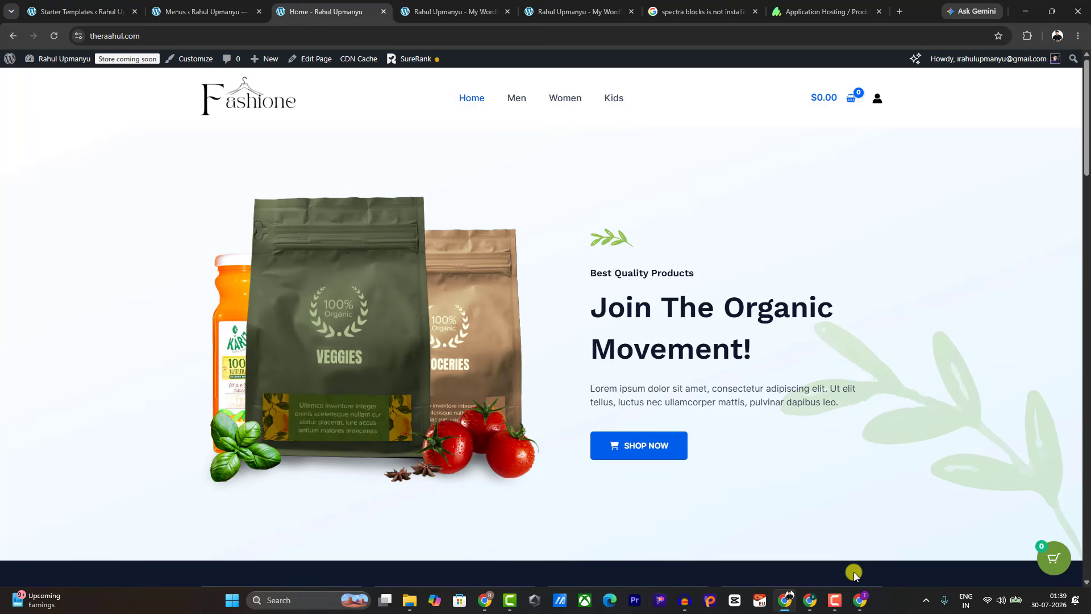
From the Dashboard's Pages > All Pages list, open the Home page in the block editor.
left_click(834, 599)
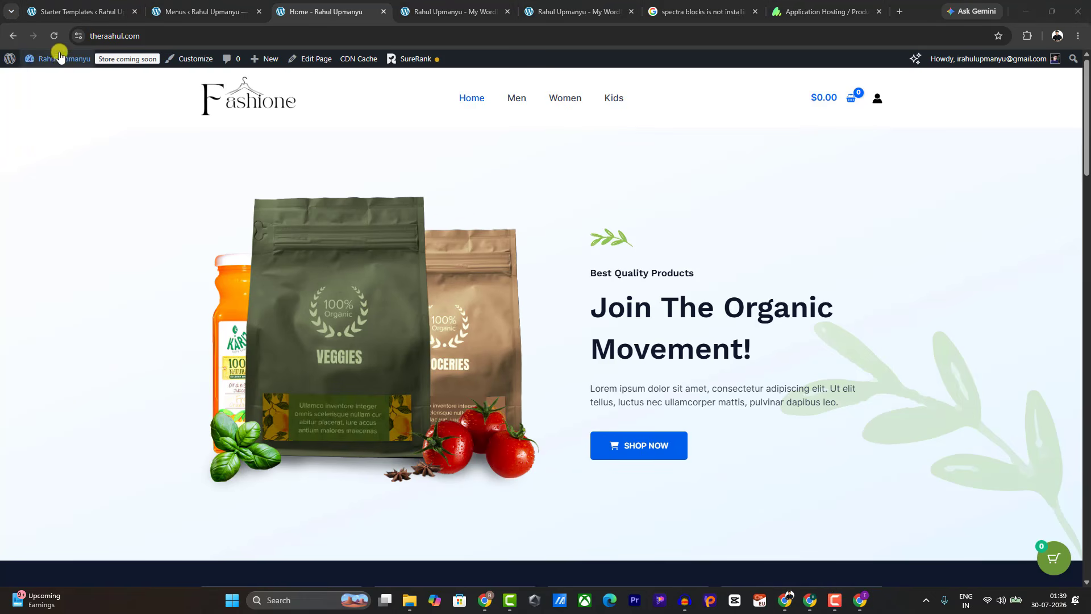
mouse_move(59, 58)
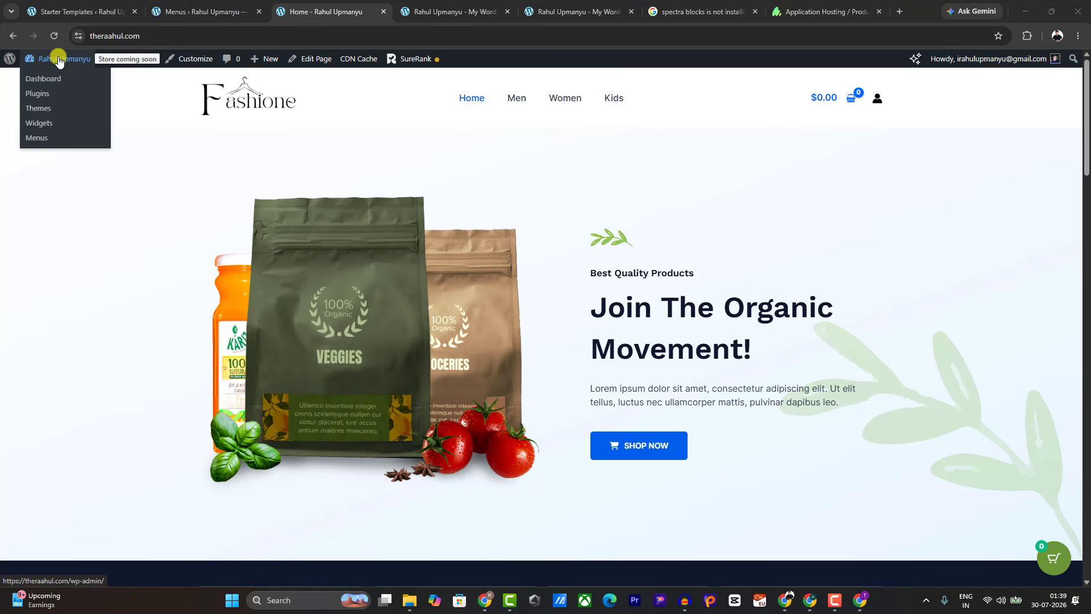
left_click(55, 79)
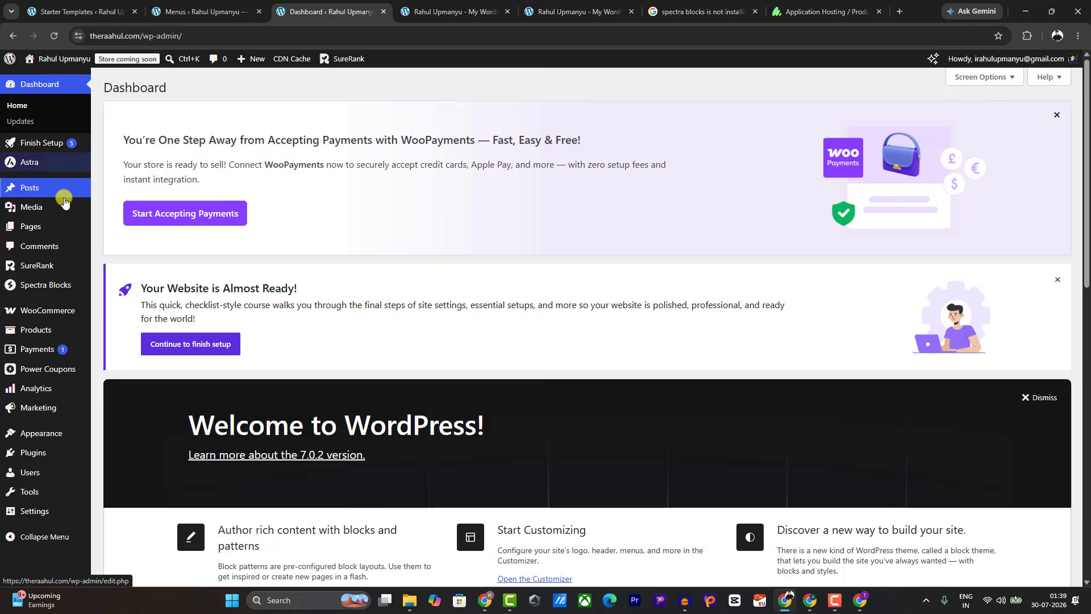
mouse_move(43, 227)
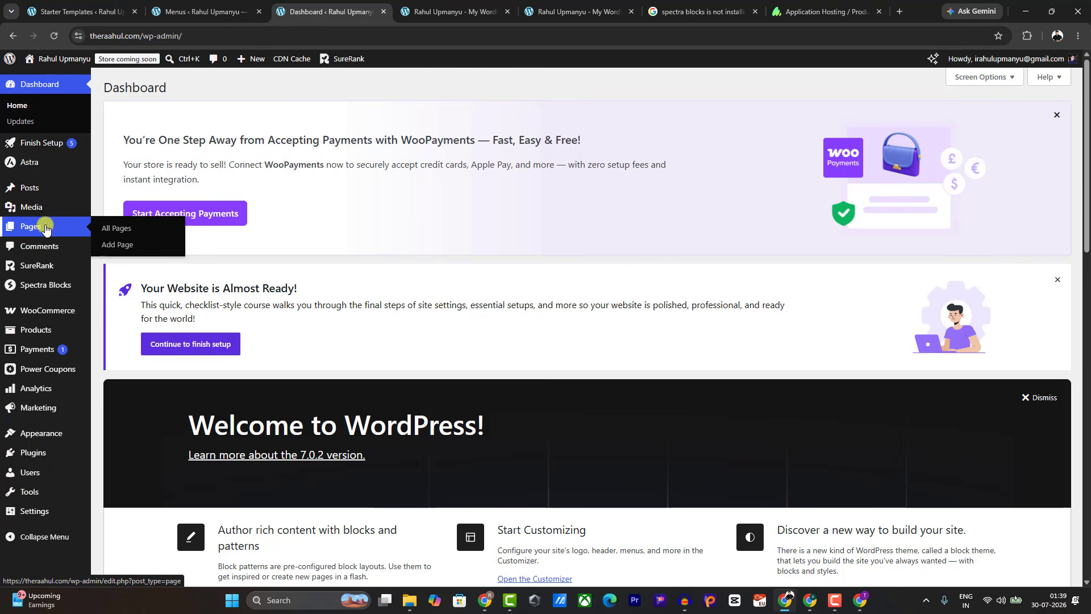
left_click(120, 233)
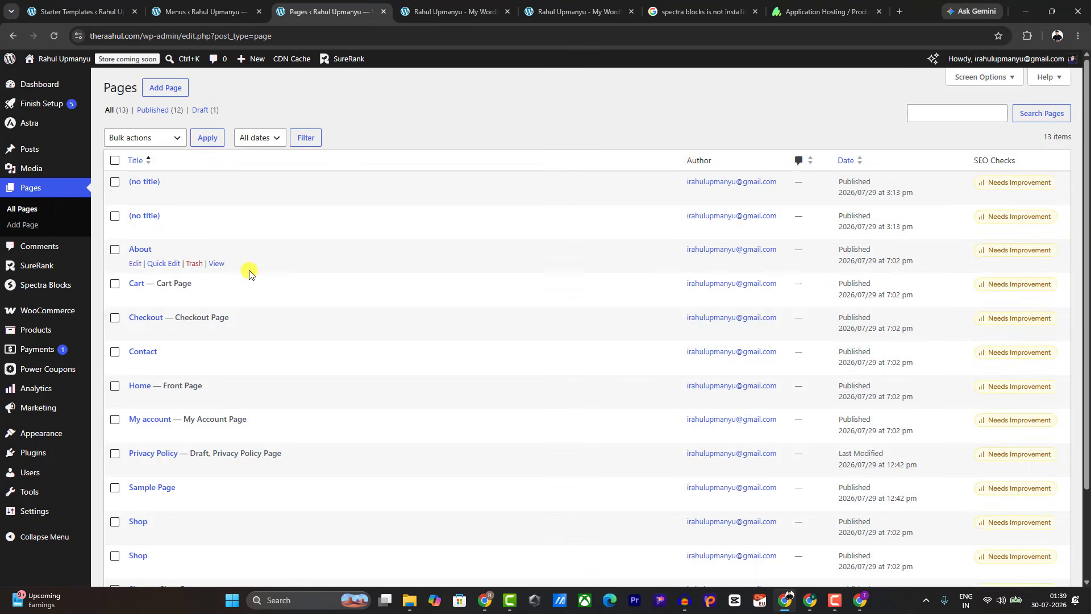
scroll(249, 274, "down", 2)
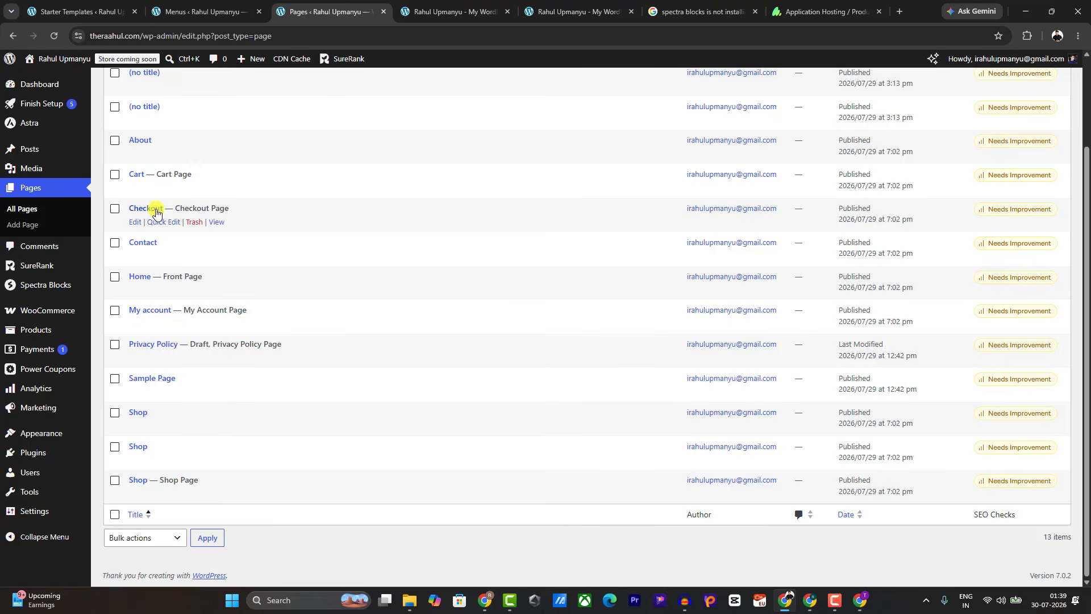
scroll(159, 290, "up", 1)
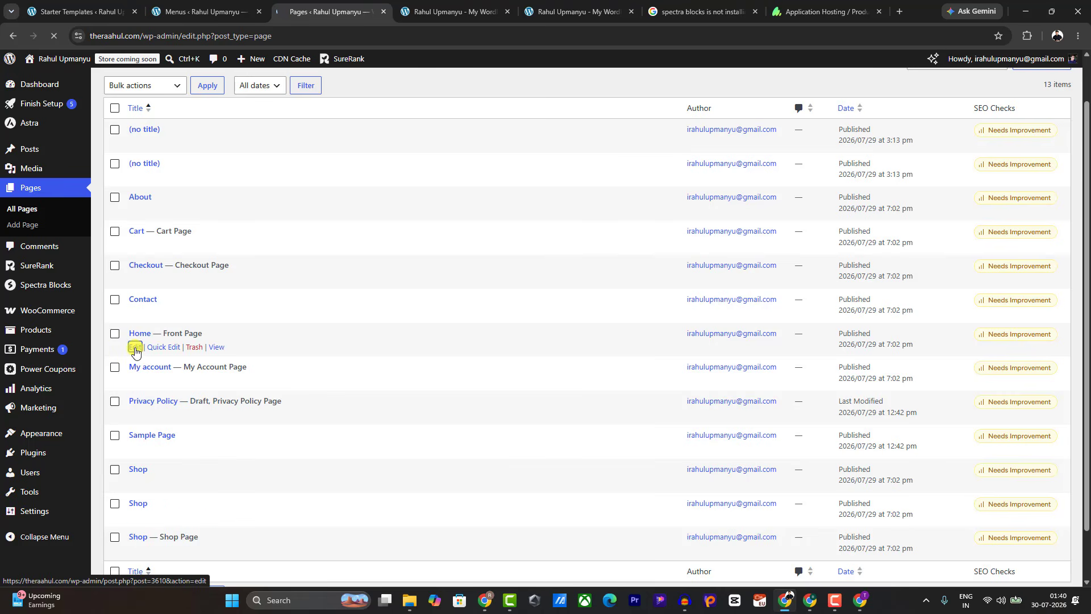
left_click(134, 347)
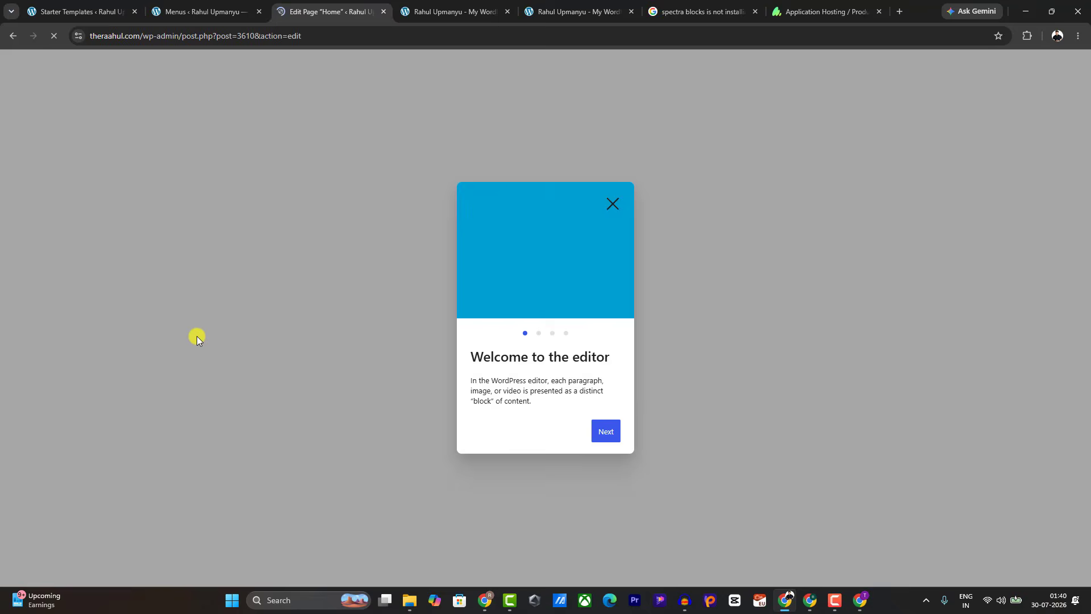
Dismiss the editor welcome guide and the SureRank SEO tour.
left_click(604, 431)
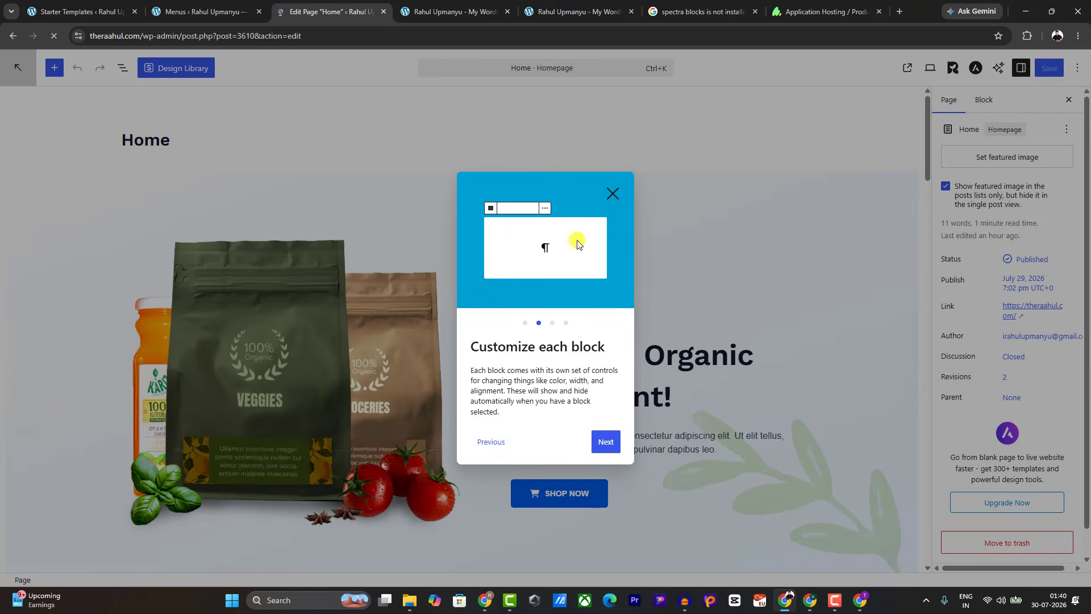
left_click(610, 194)
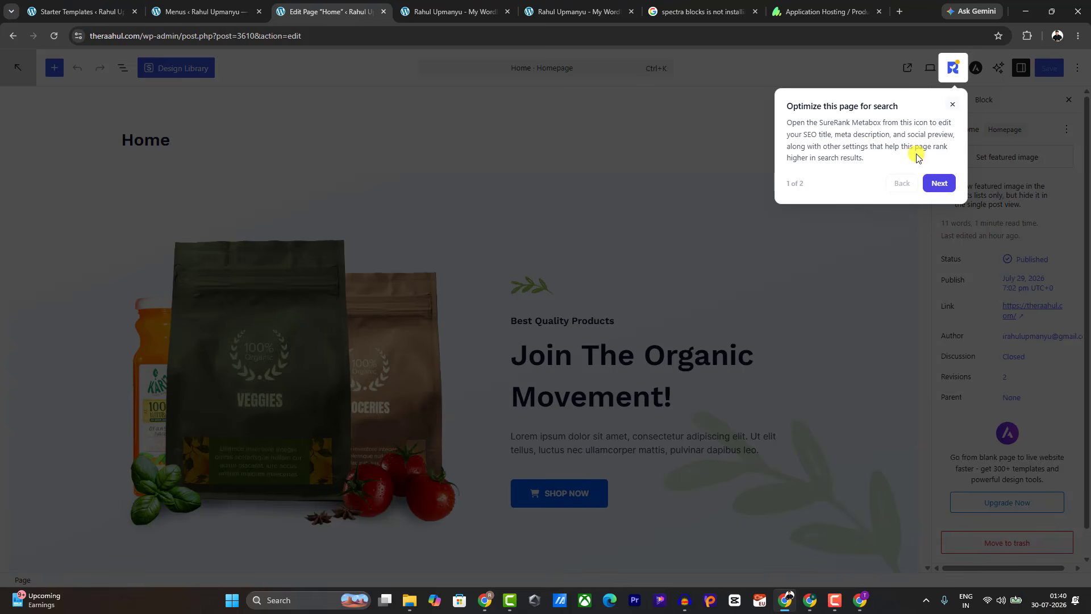
left_click(953, 104)
Replace the hero Image block with the uploaded photo of a woman in a black T-shirt.
left_click(266, 370)
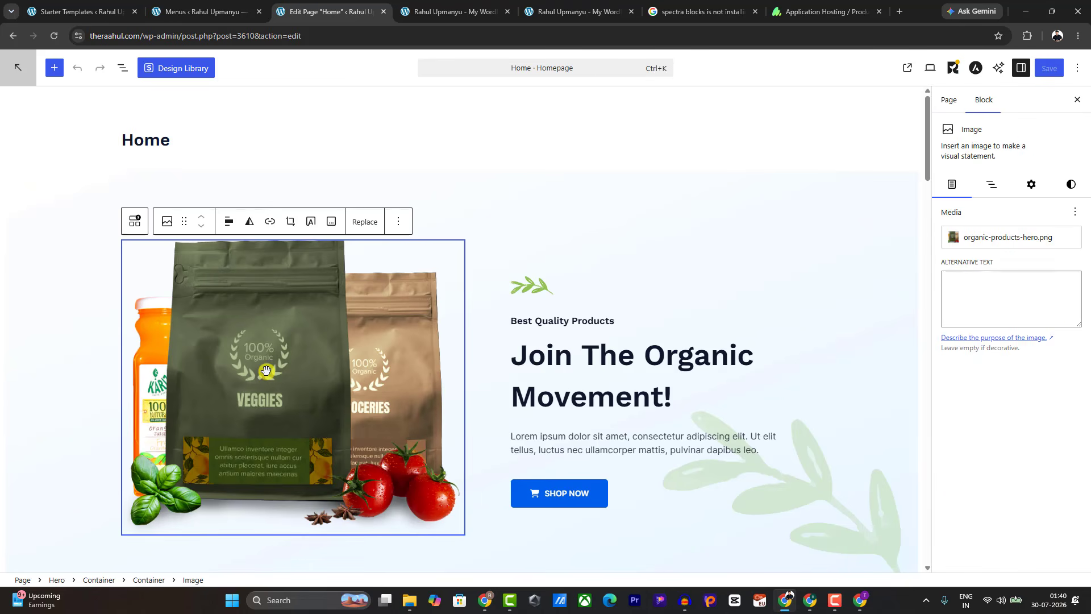
left_click(364, 223)
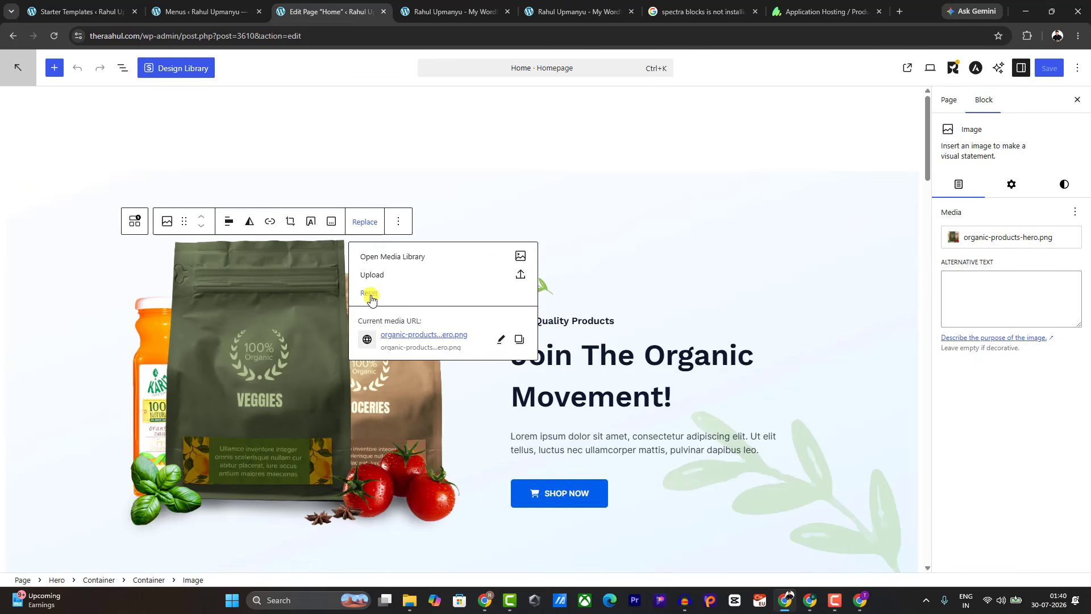
left_click(390, 274)
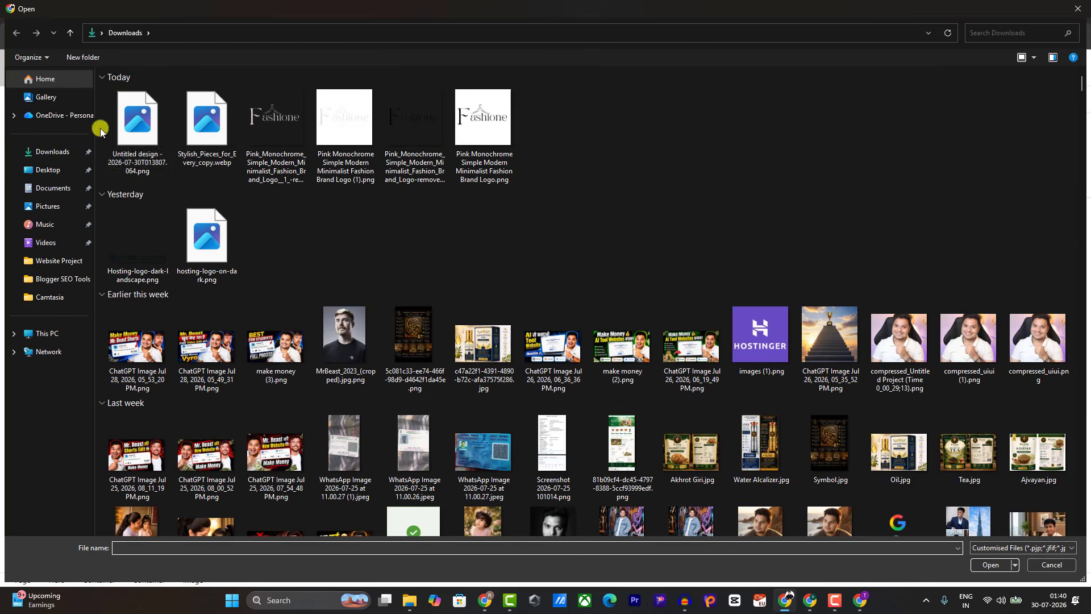
double_click(133, 122)
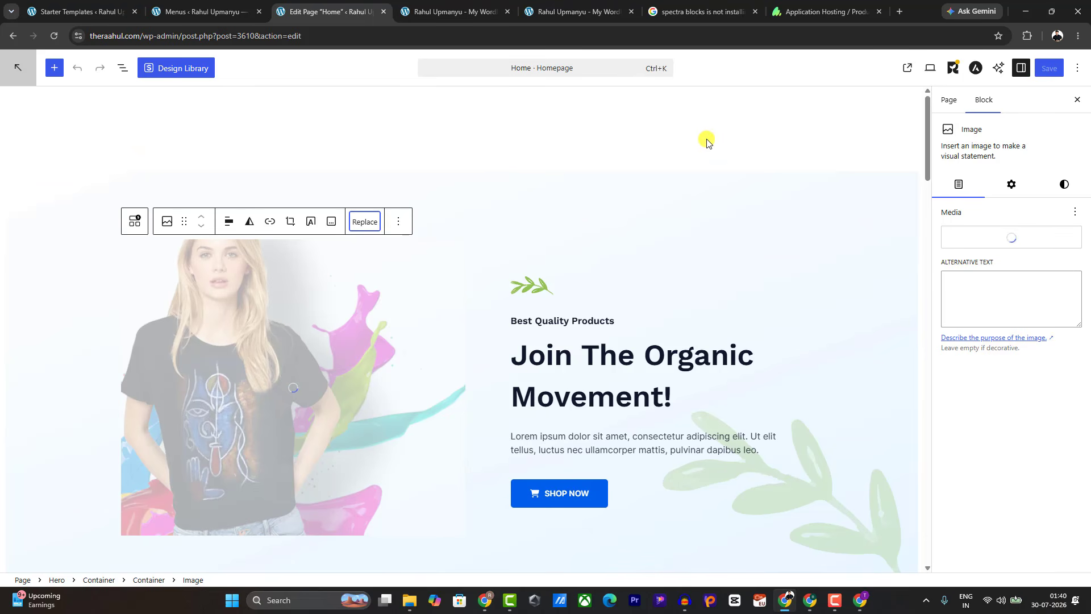
triple_click(537, 322)
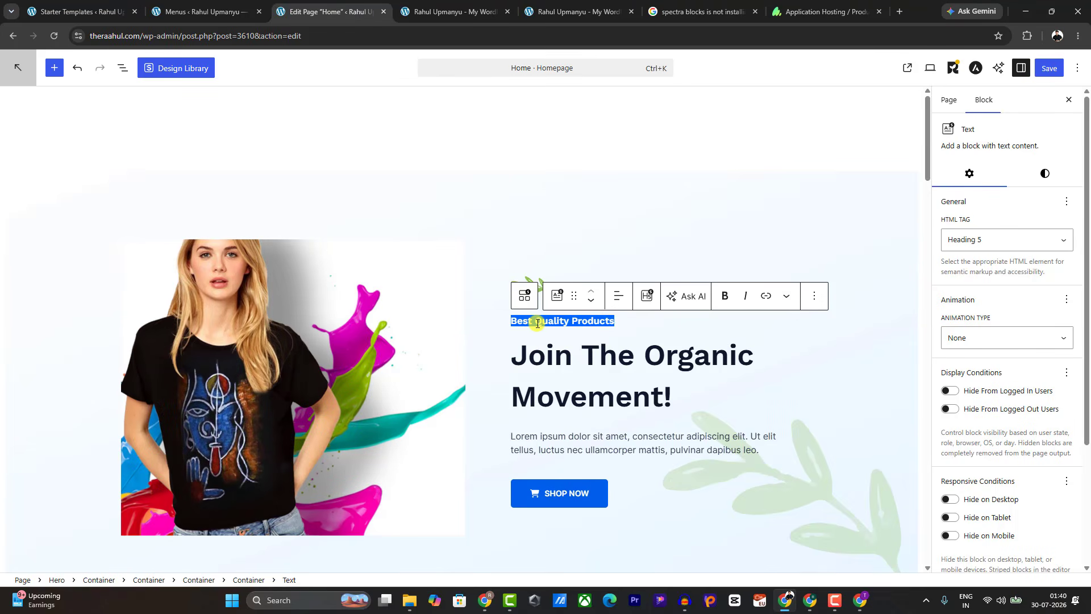
triple_click(554, 364)
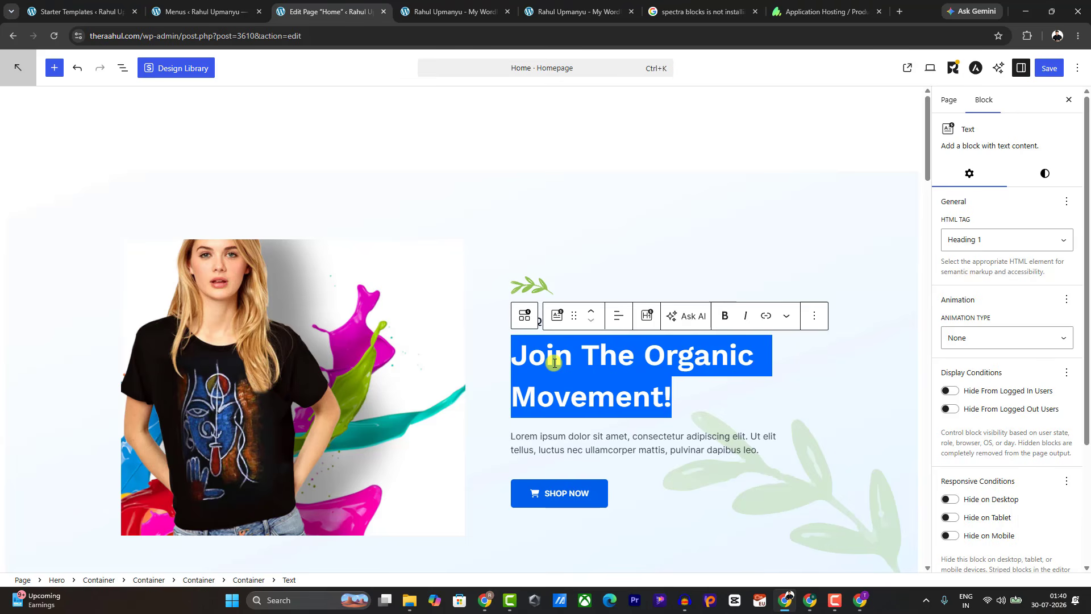
Restore the hero heading and copy the Women category page URL from the live site.
type("gh")
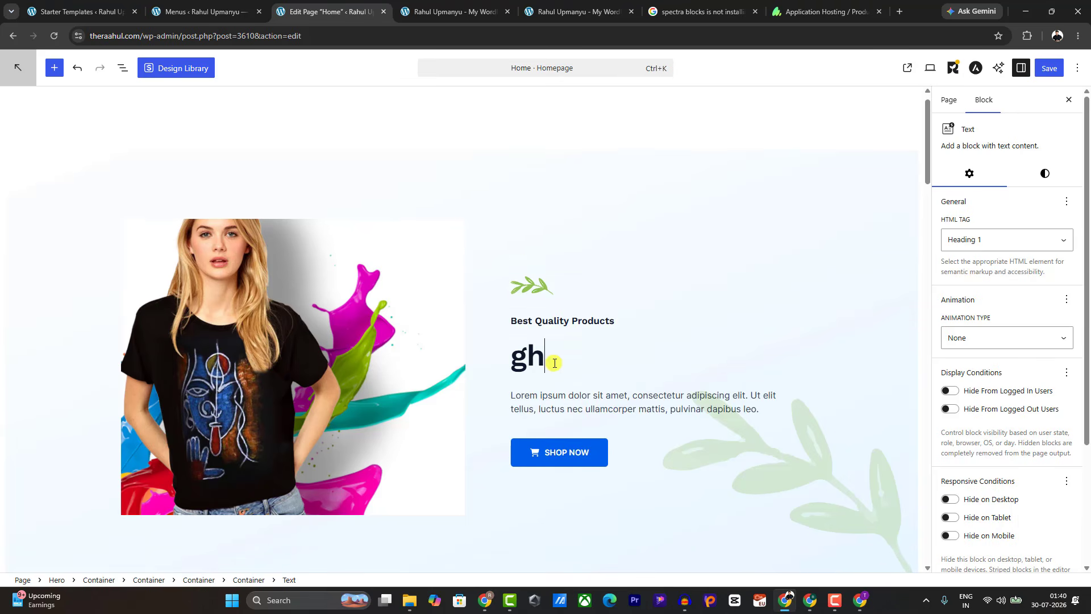
key("ctrl+z")
triple_click(553, 438)
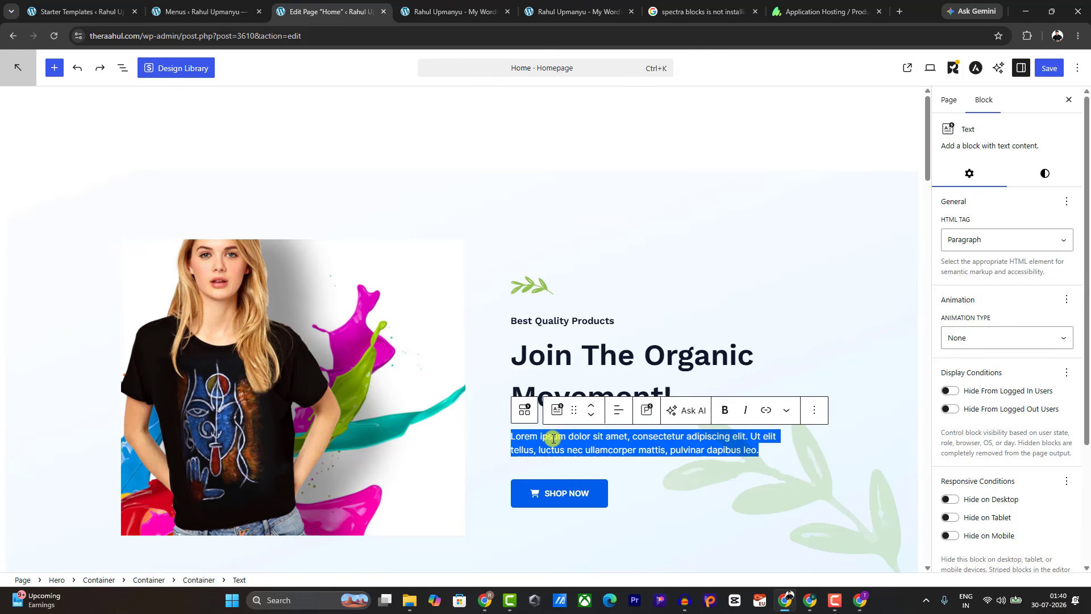
left_click(562, 499)
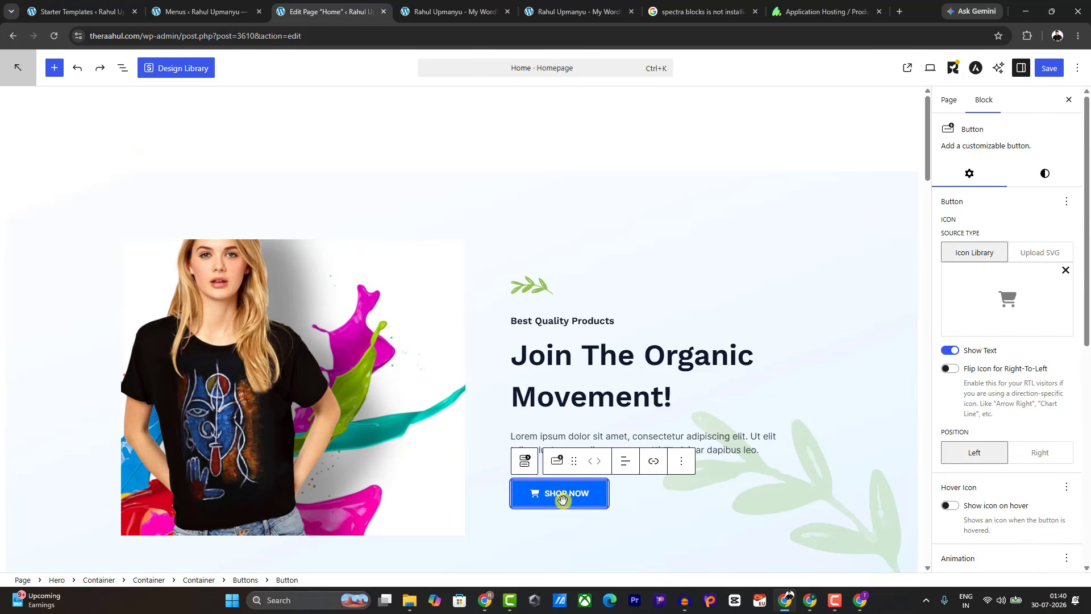
left_click(400, 9)
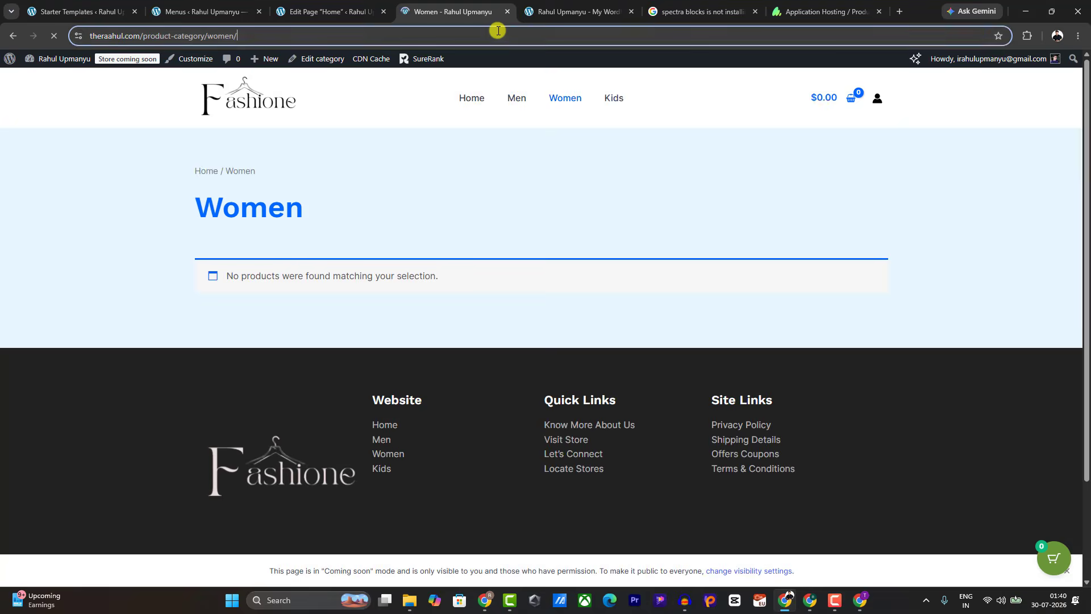
left_click(497, 31)
key("ctrl+c")
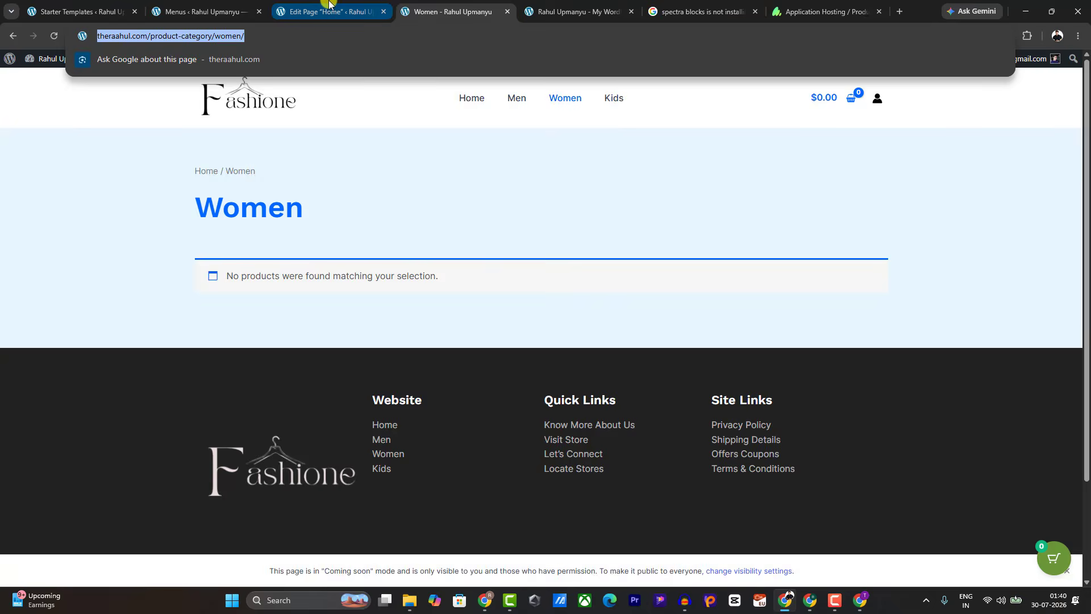
left_click(329, 4)
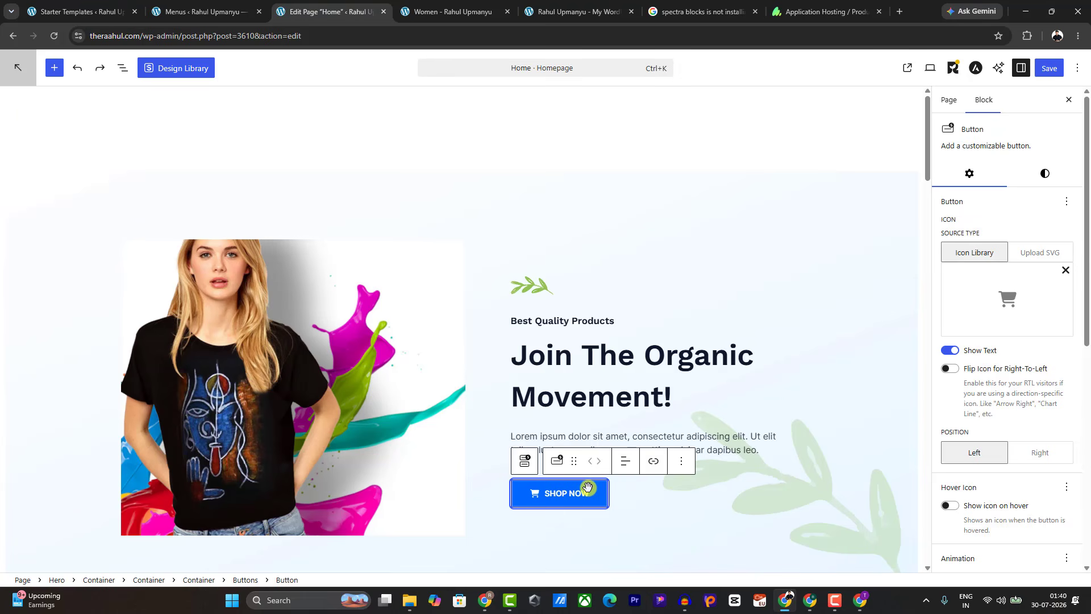
Paste the Women category URL as the SHOP NOW button's link and apply it.
left_click(653, 460)
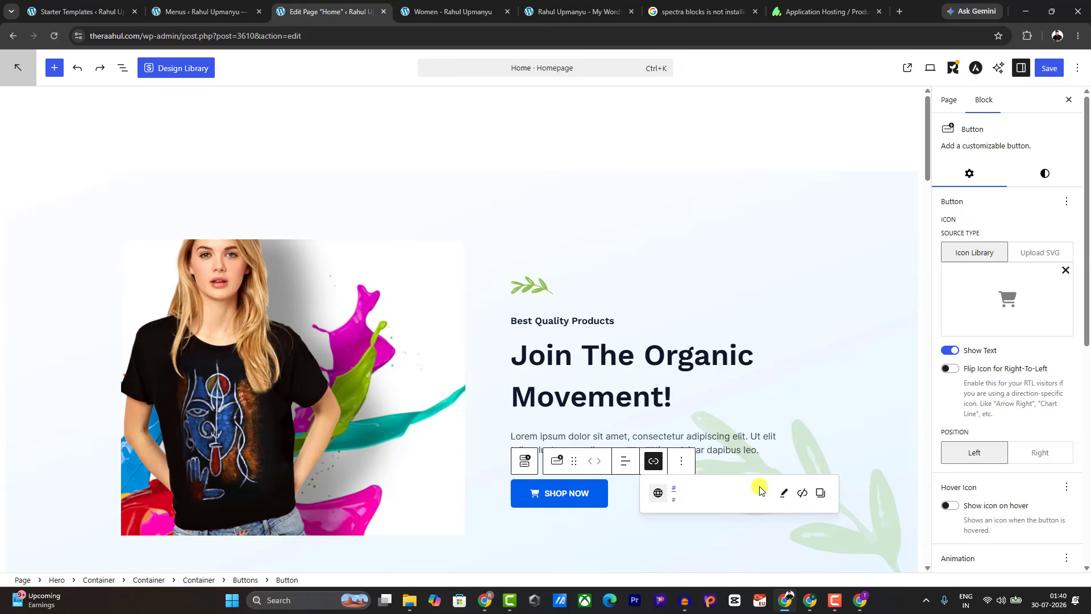
left_click(779, 495)
key("ctrl+v")
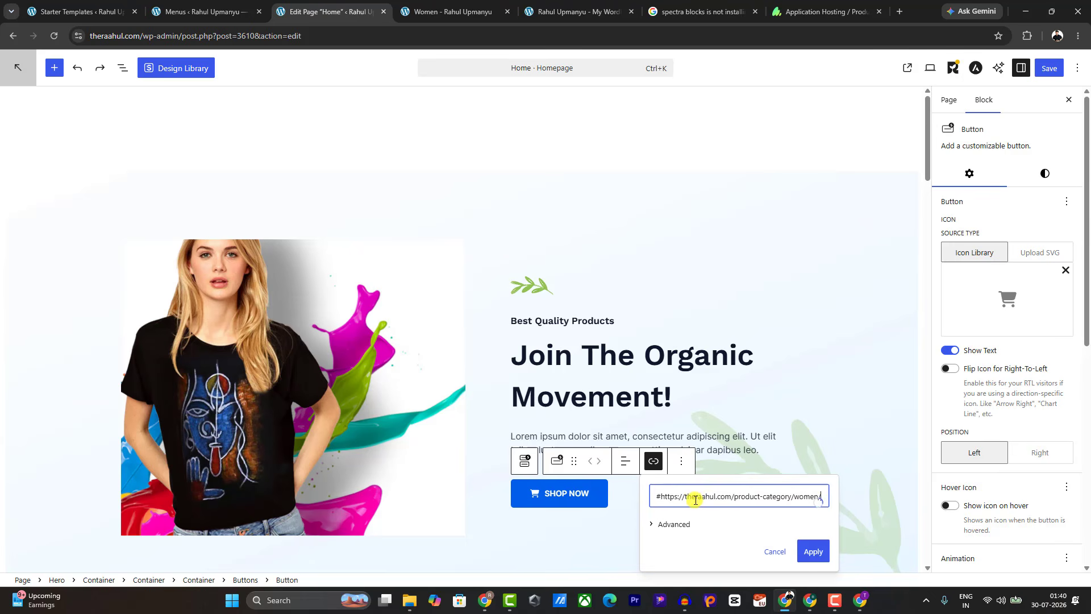
key("ctrl+a")
key("ctrl+c")
key("BackSpace")
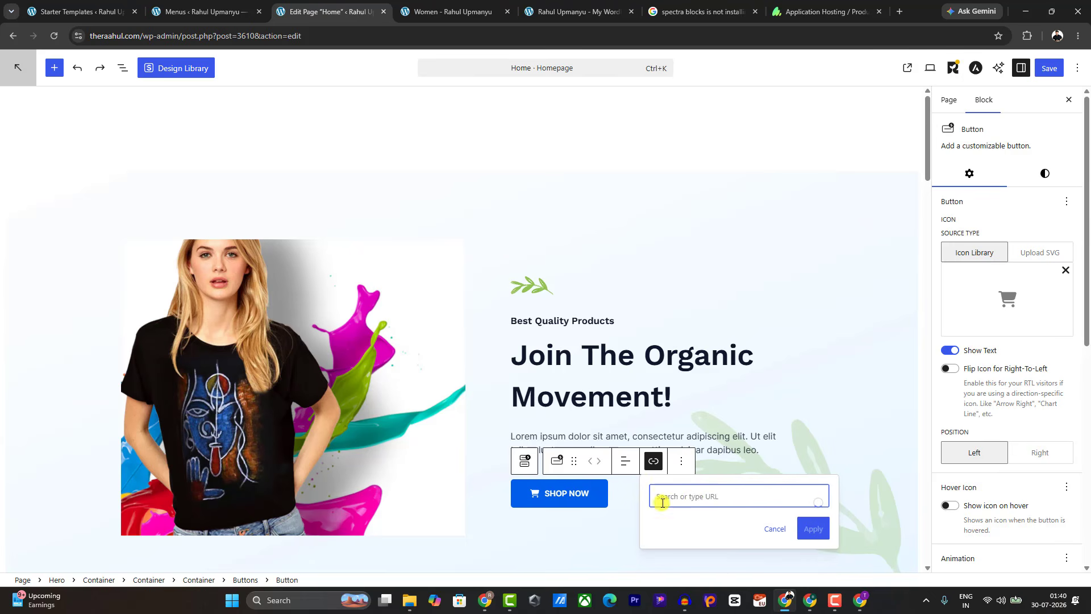
key("ctrl+v")
left_click(812, 575)
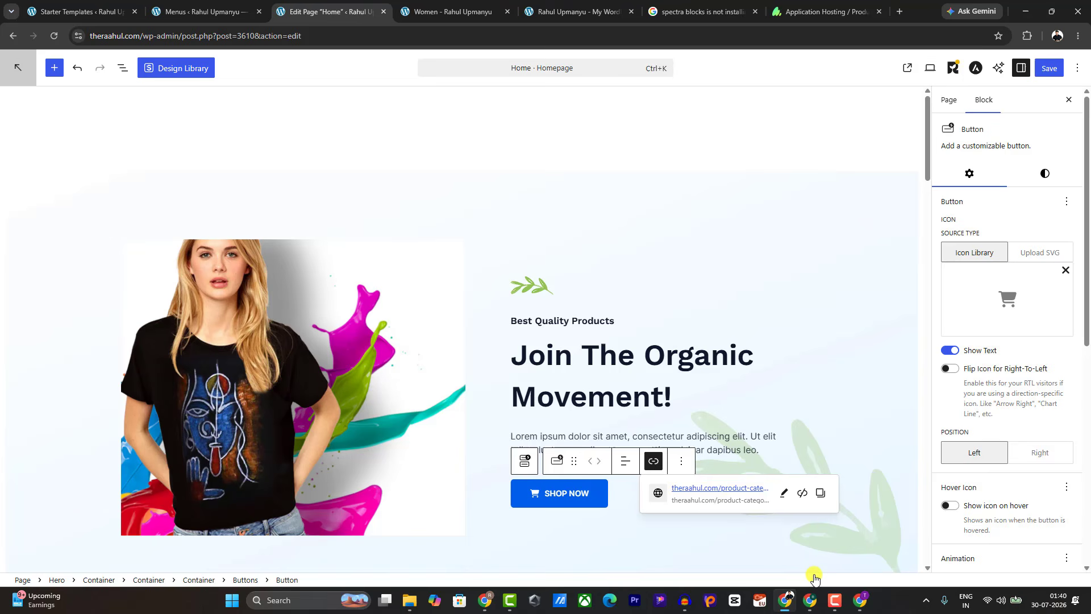
left_click(711, 359)
Scroll through the Home page sections and review the live Women category page.
scroll(399, 337, "down", 7)
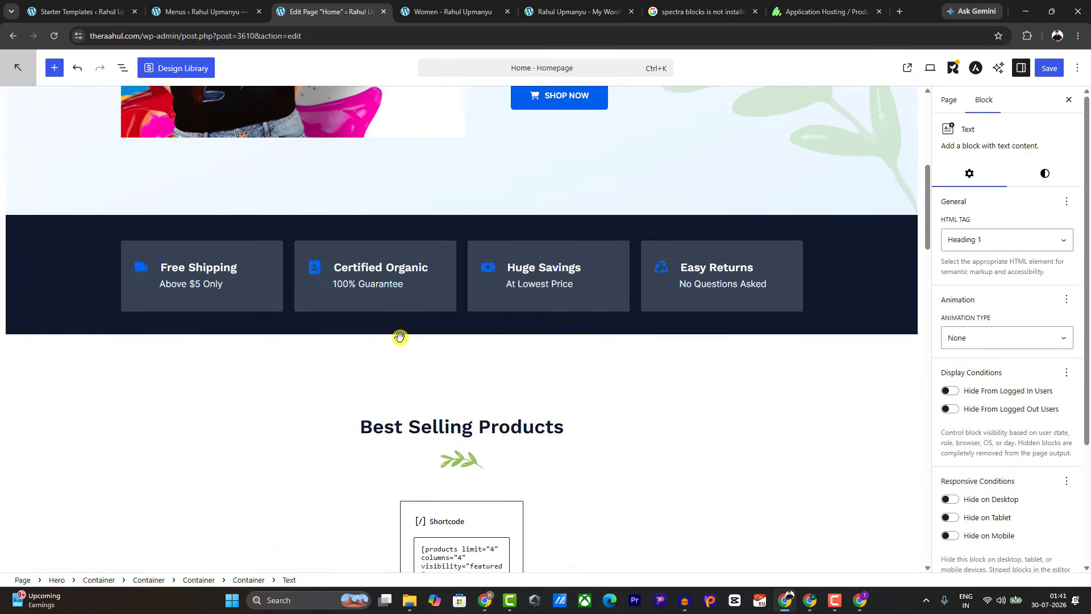
scroll(400, 337, "down", 1)
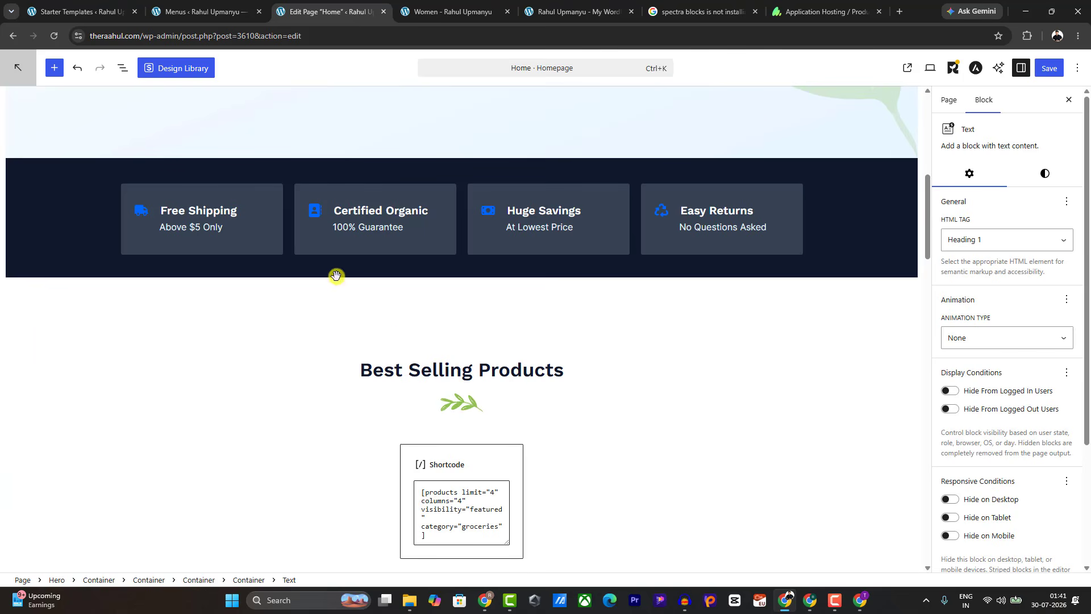
left_click(358, 221)
scroll(659, 239, "down", 2)
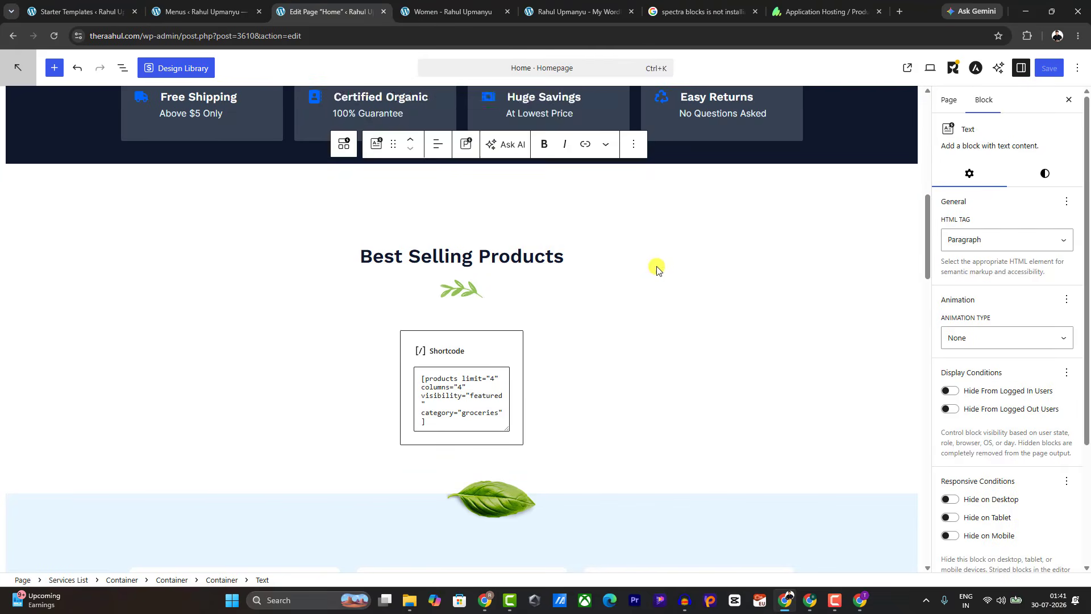
left_click(432, 3)
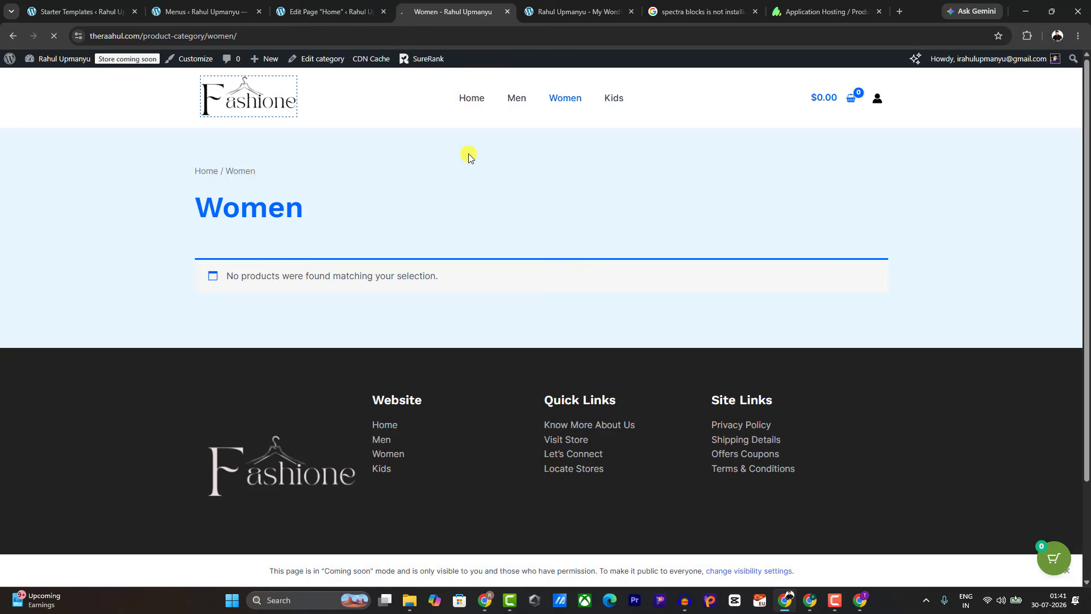
scroll(472, 170, "down", 14)
scroll(472, 148, "up", 5)
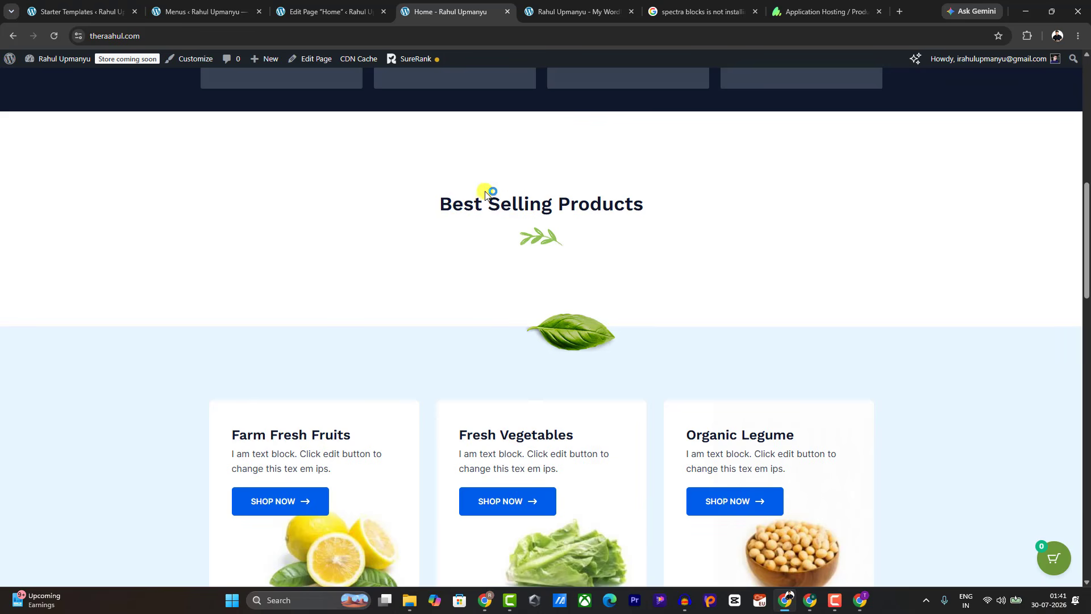
left_click(348, 8)
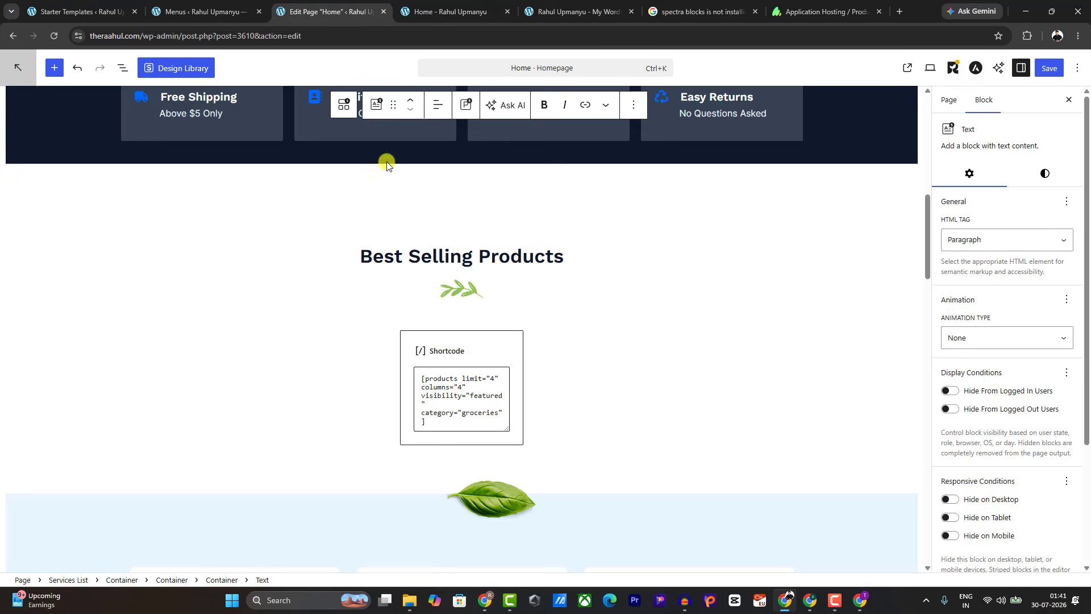
Rename the Best Selling Products heading to 'Mens' and look up the Men category's slug 'men'.
triple_click(410, 256)
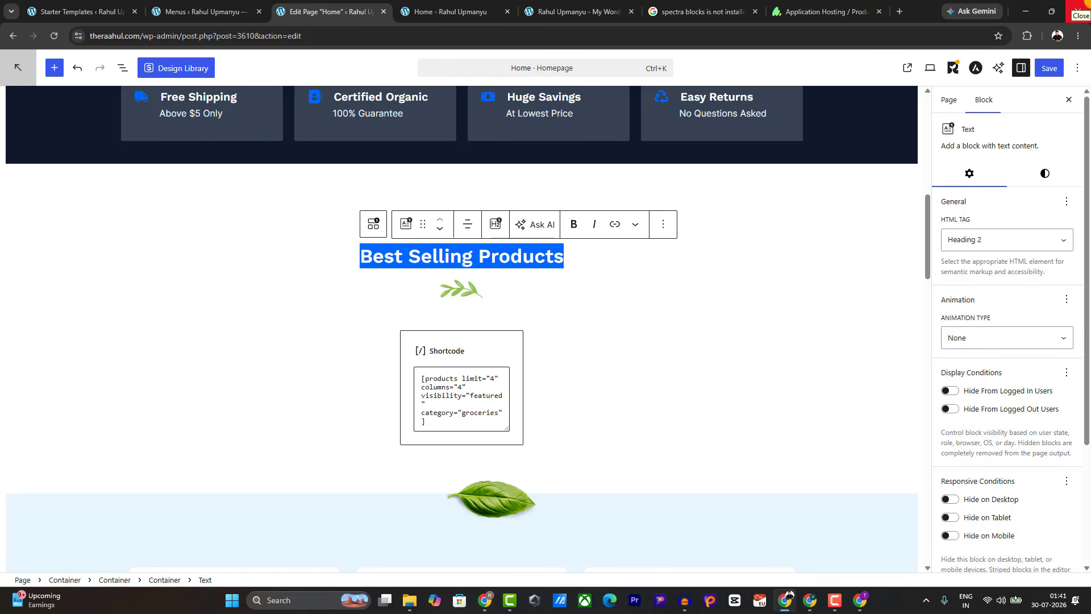
type("Mens")
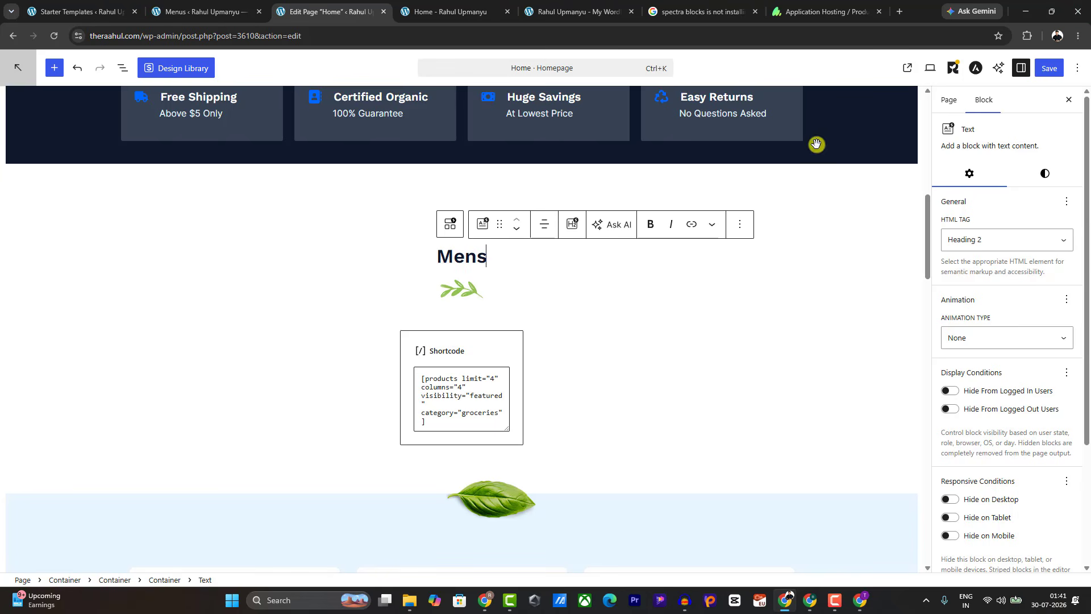
left_click(453, 10)
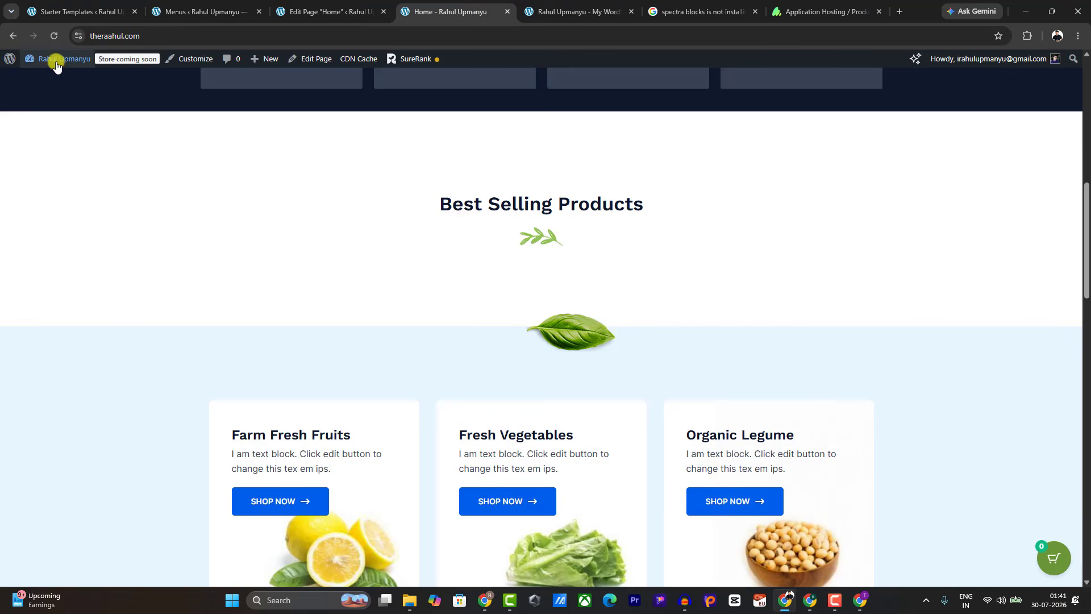
mouse_move(57, 64)
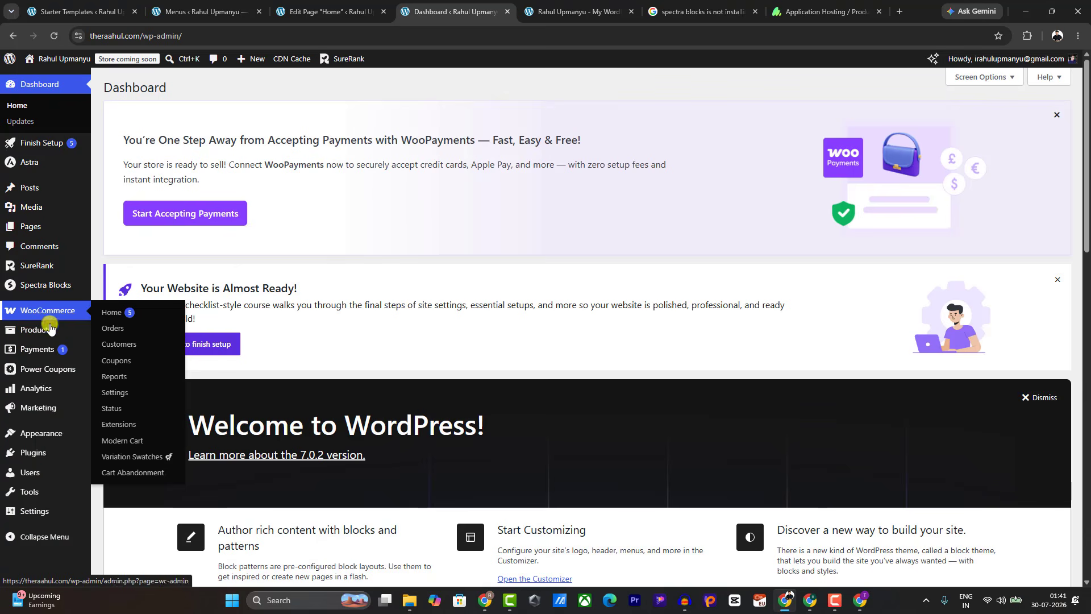
mouse_move(45, 331)
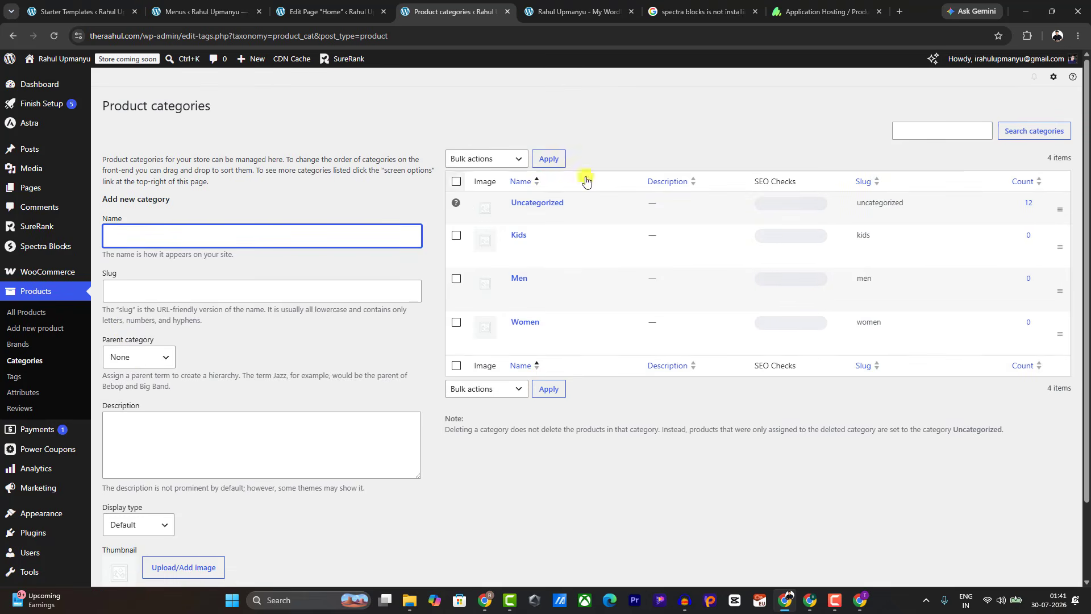
double_click(861, 277)
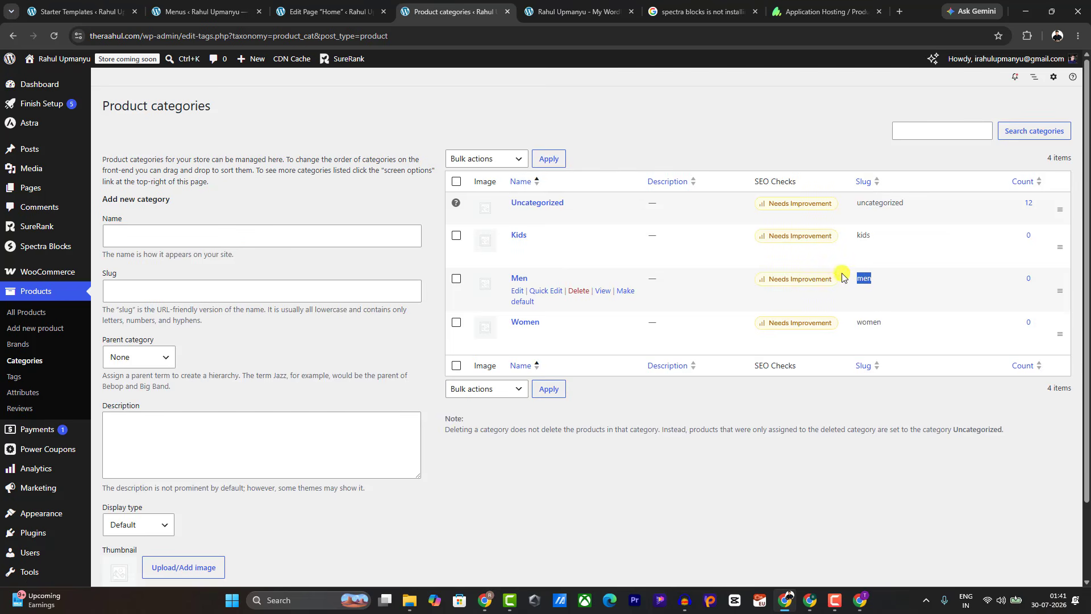
left_click(338, 5)
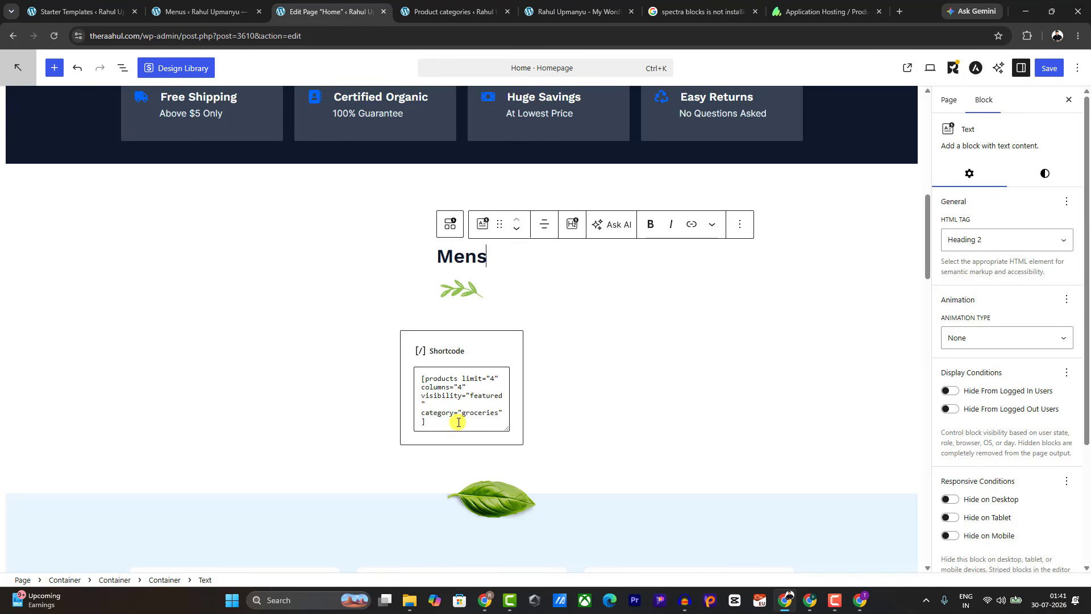
Change the Mens product shortcode's category from 'groceries' to 'men'.
left_click_drag(462, 414, 491, 416)
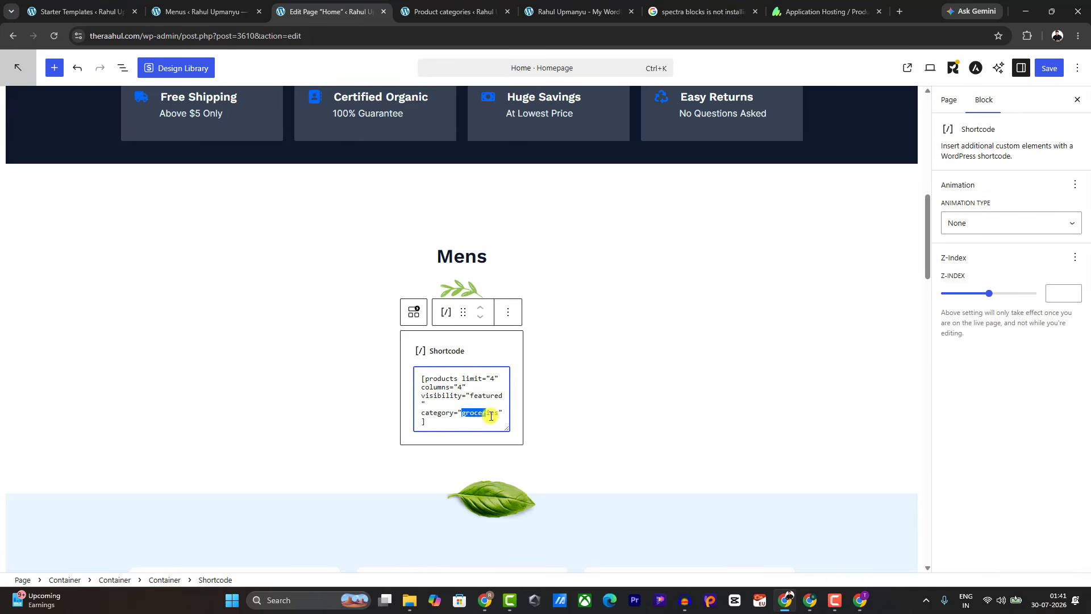
type("men")
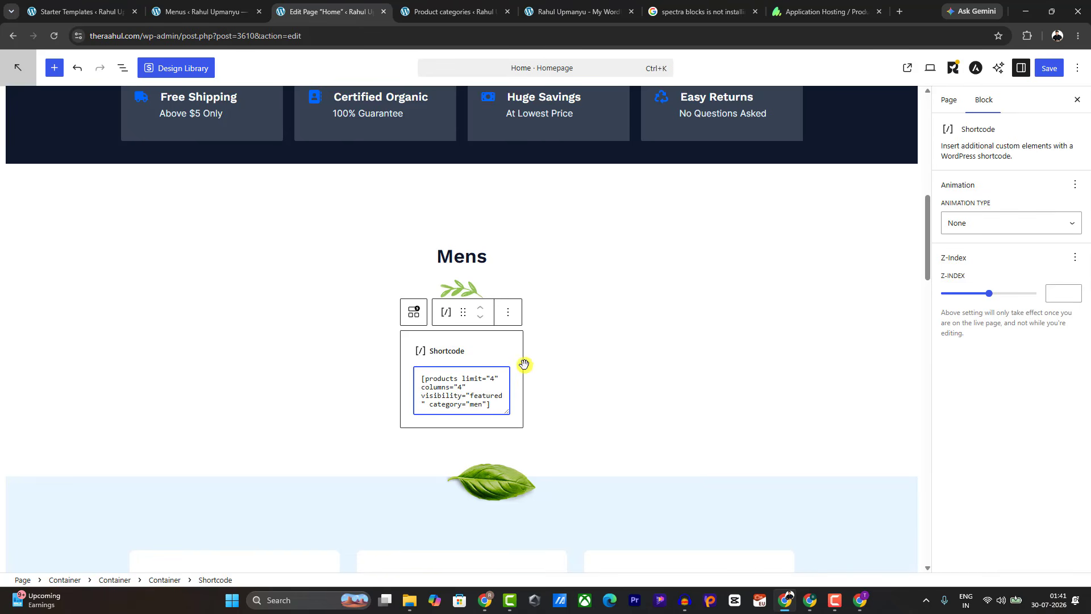
scroll(523, 364, "down", 8)
scroll(227, 247, "up", 3)
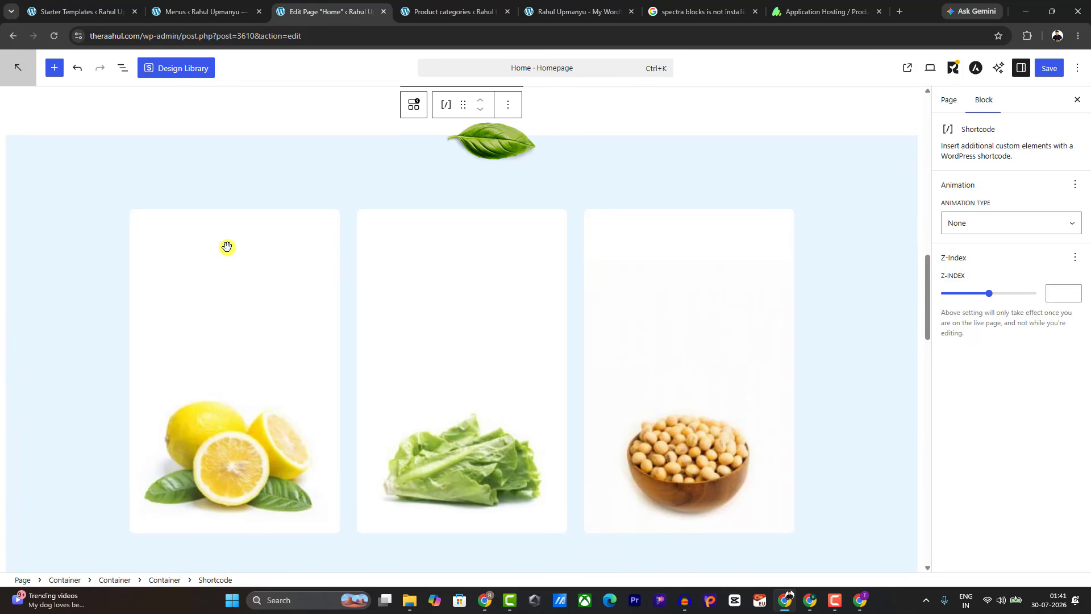
Delete the Features List product cards section and the basil-leaf image.
left_click(241, 302)
left_click(377, 156)
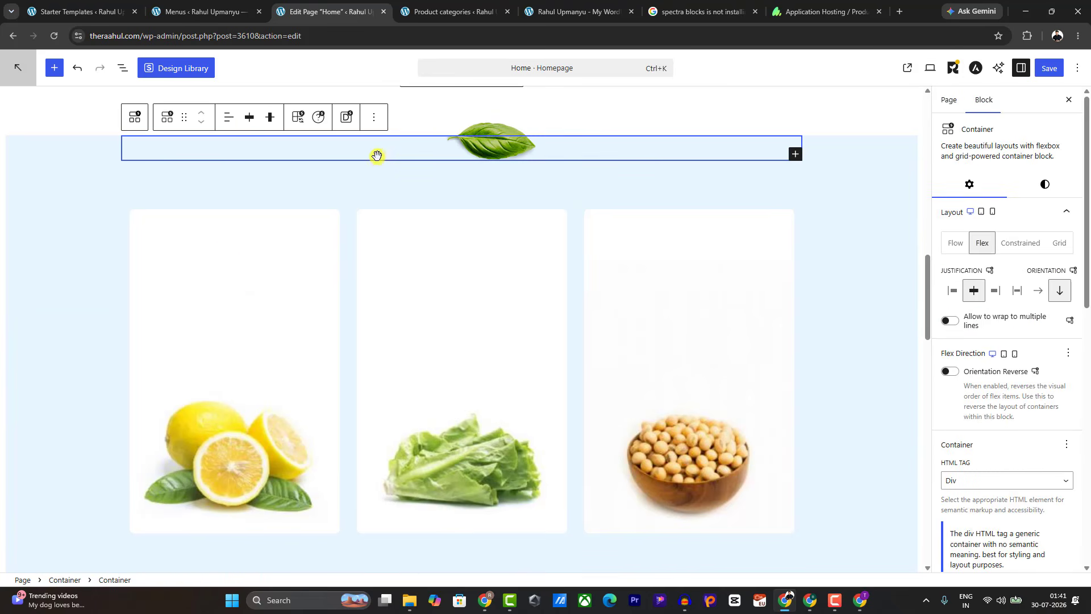
left_click(103, 194)
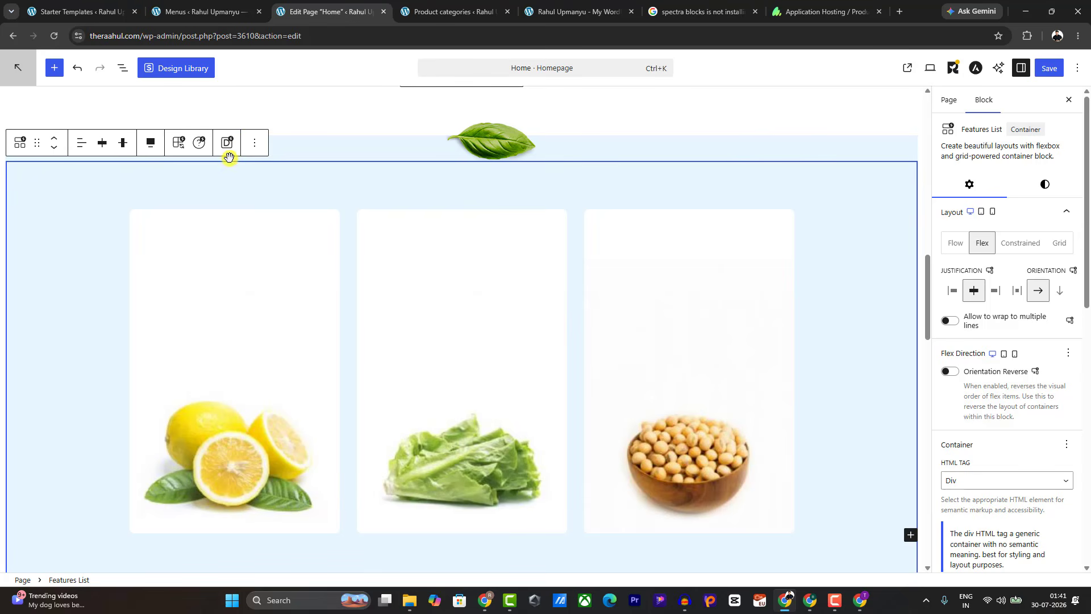
left_click(255, 142)
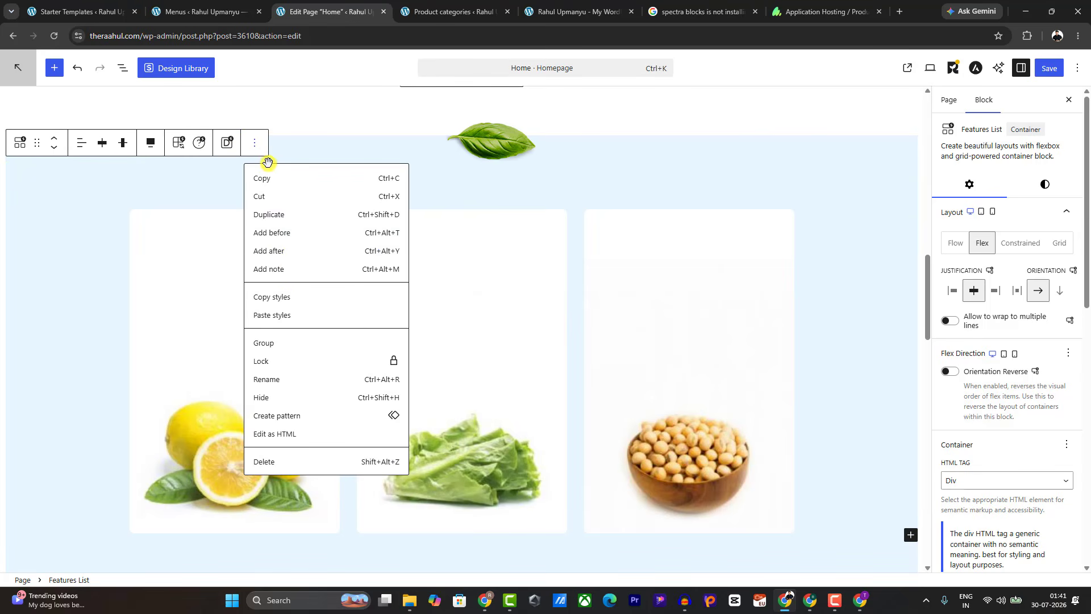
left_click(321, 460)
scroll(460, 265, "up", 2)
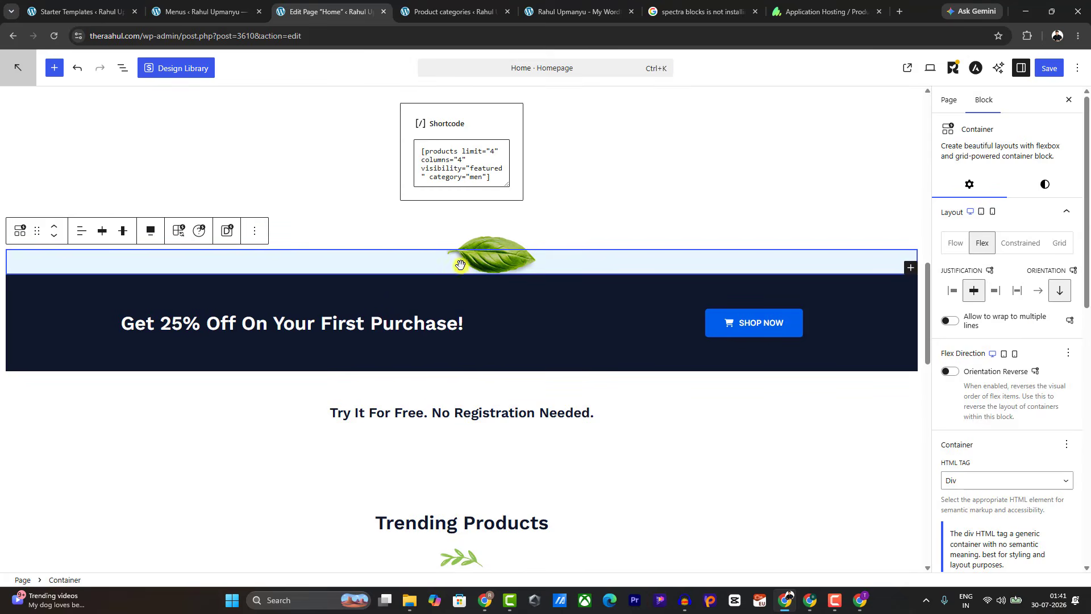
left_click(474, 239)
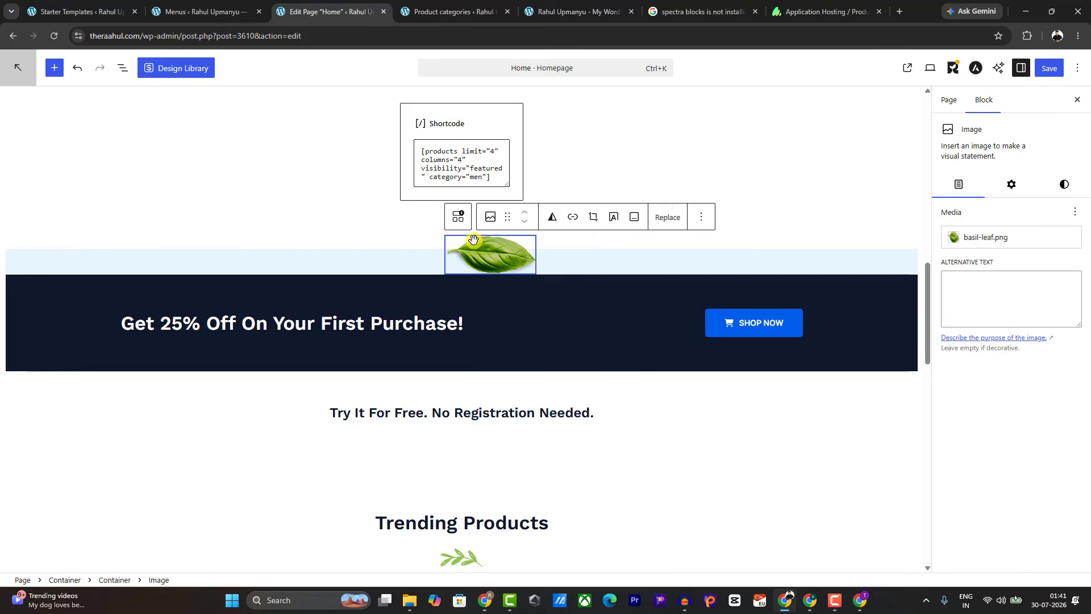
left_click(701, 216)
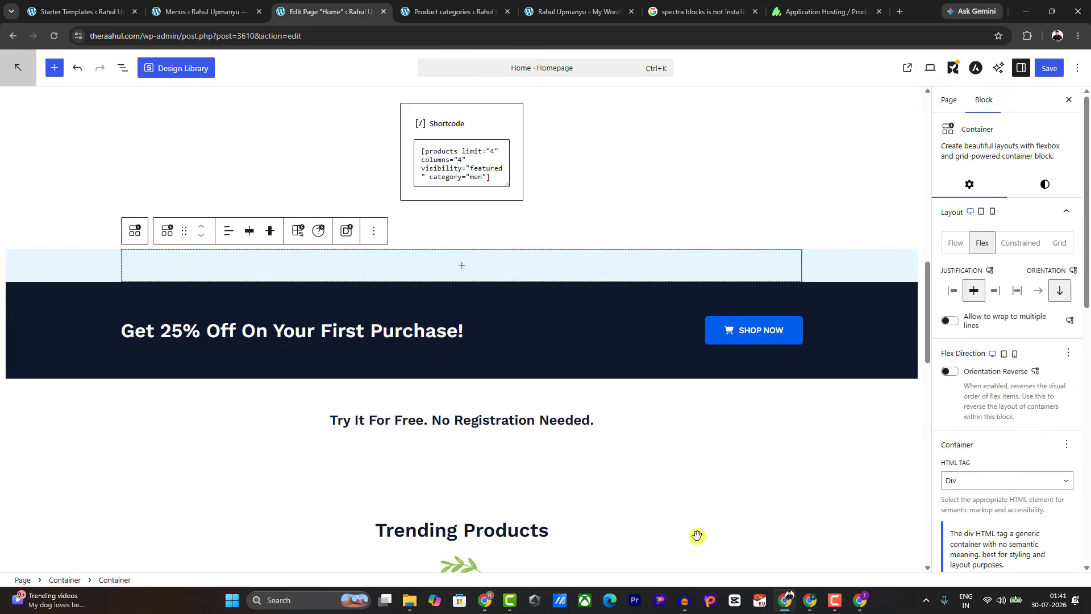
left_click(710, 552)
Select the Get 25% Off banner's SHOP NOW button and show its link.
left_click(78, 301)
triple_click(220, 334)
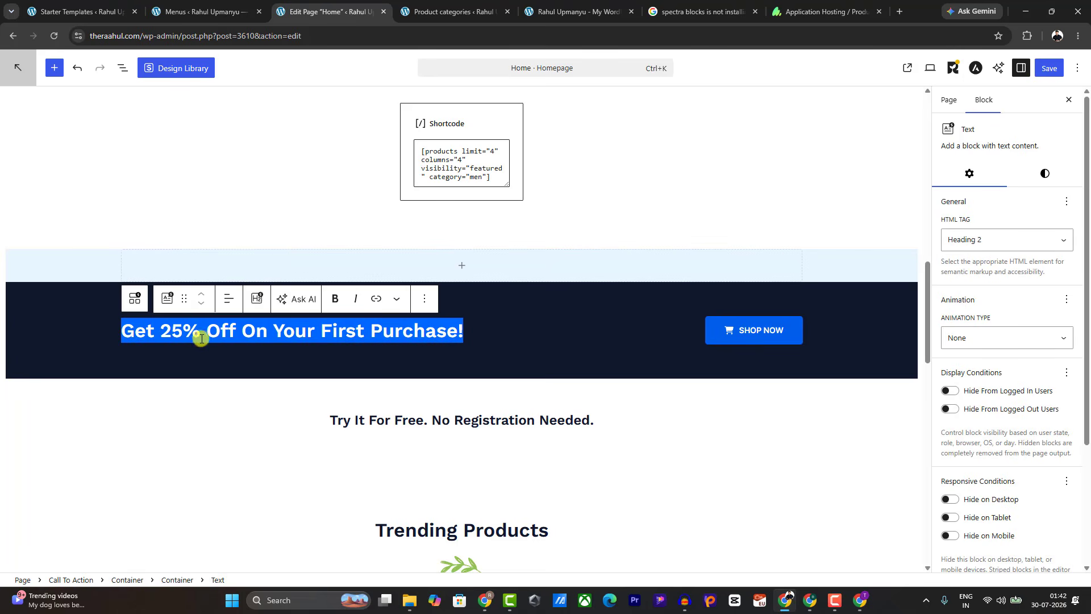
left_click(747, 341)
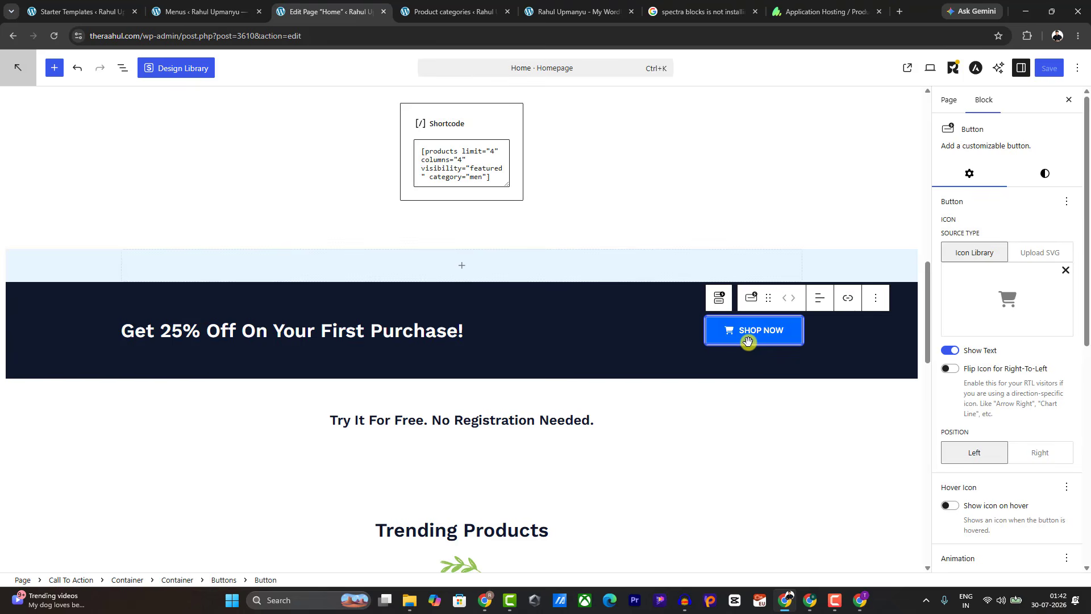
left_click(847, 297)
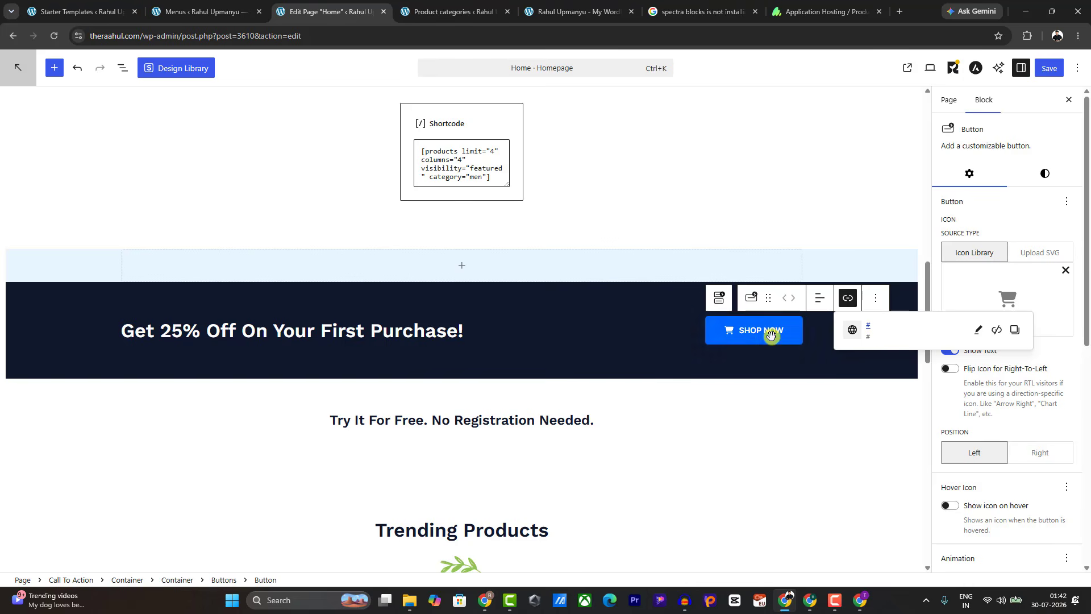
Retitle the Trending Products heading on the Home page for the Kids section.
scroll(428, 394, "down", 3)
scroll(428, 394, "down", 2)
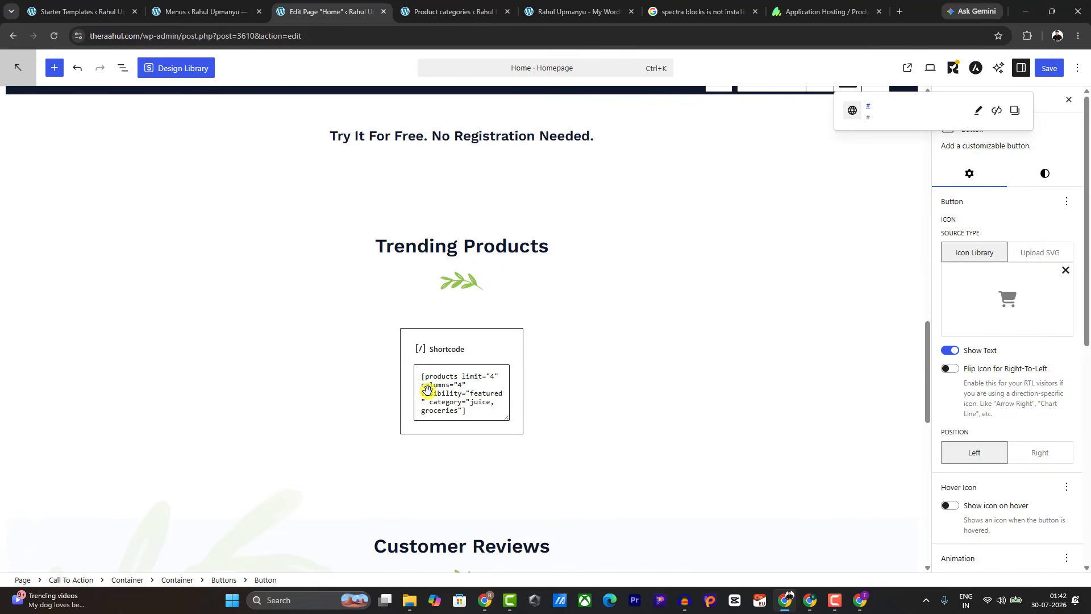
triple_click(421, 249)
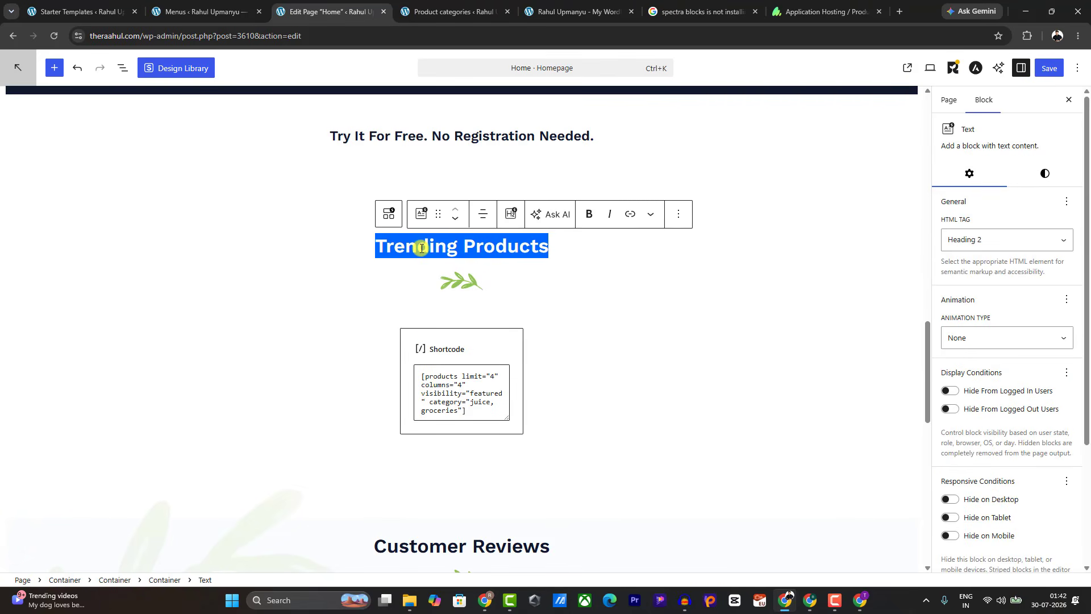
type("Kids")
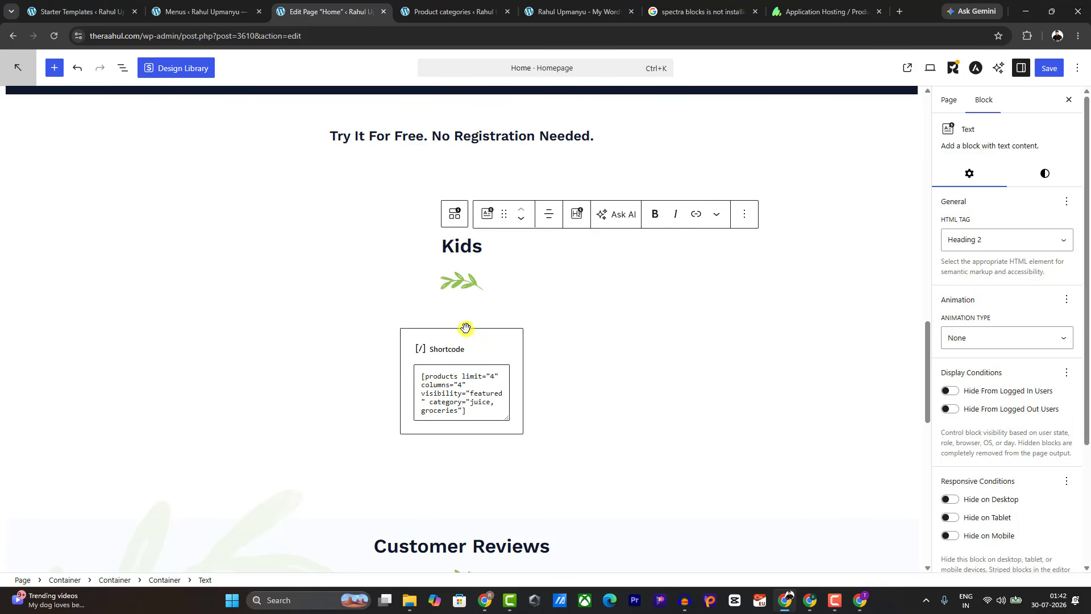
Select the Kids section's product shortcode and copy the kids category slug for it.
left_click(470, 400)
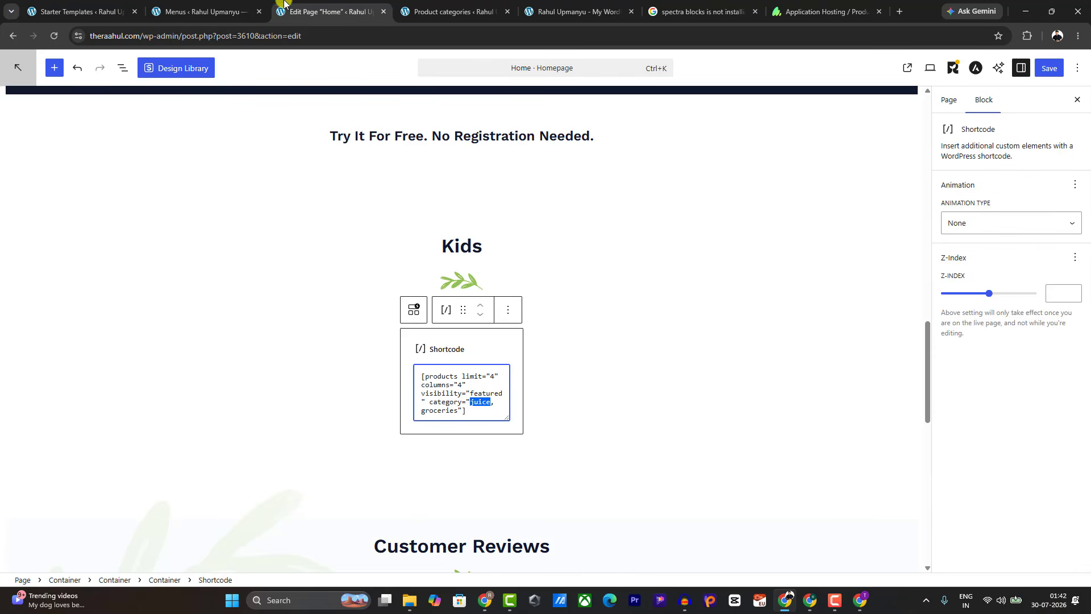
left_click(201, 12)
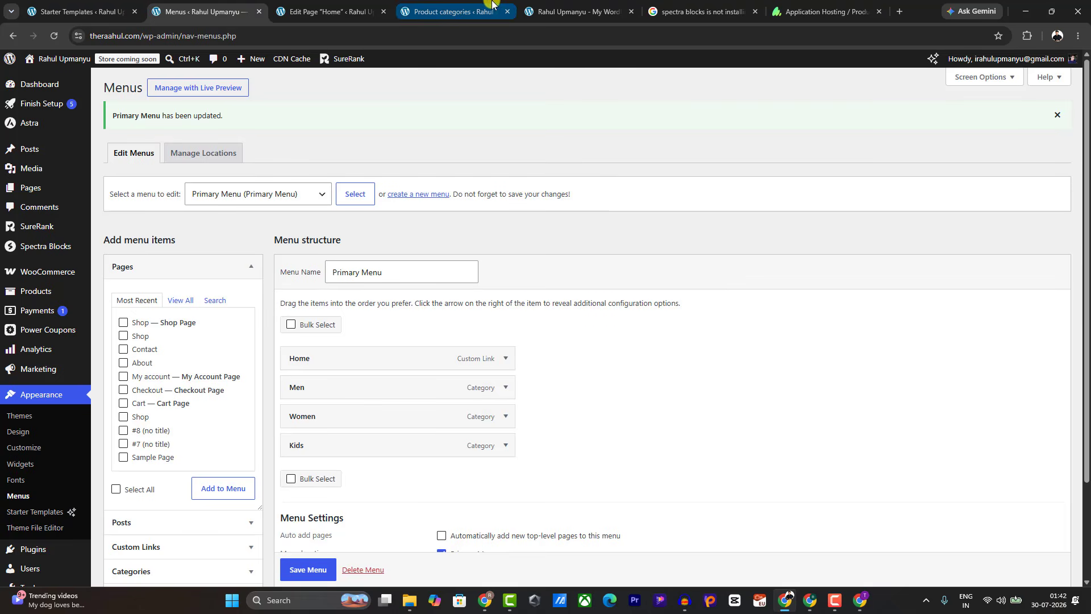
left_click(574, 10)
left_click(449, 8)
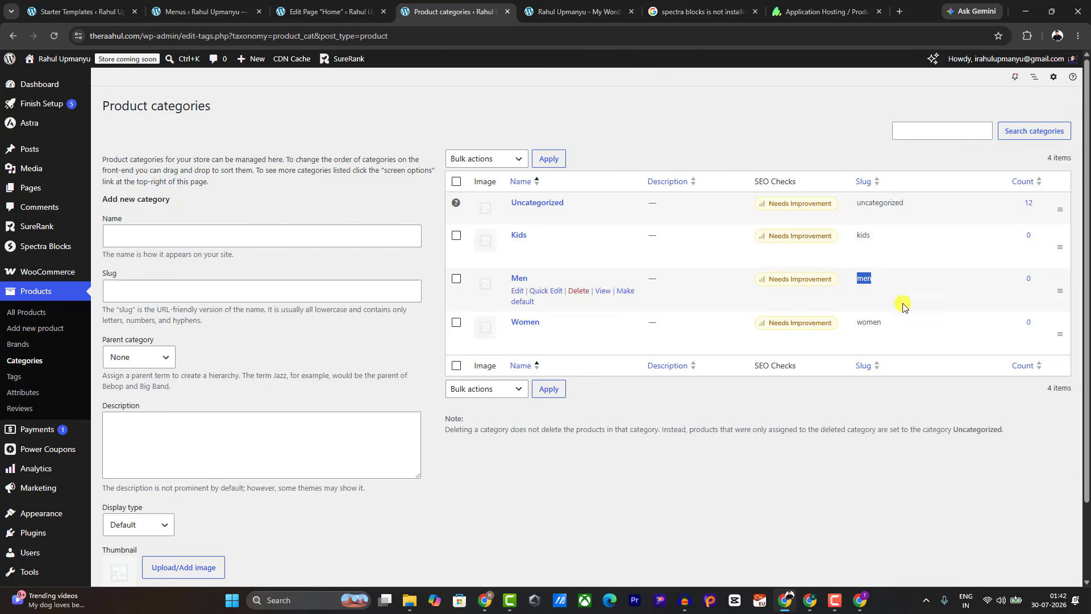
double_click(860, 235)
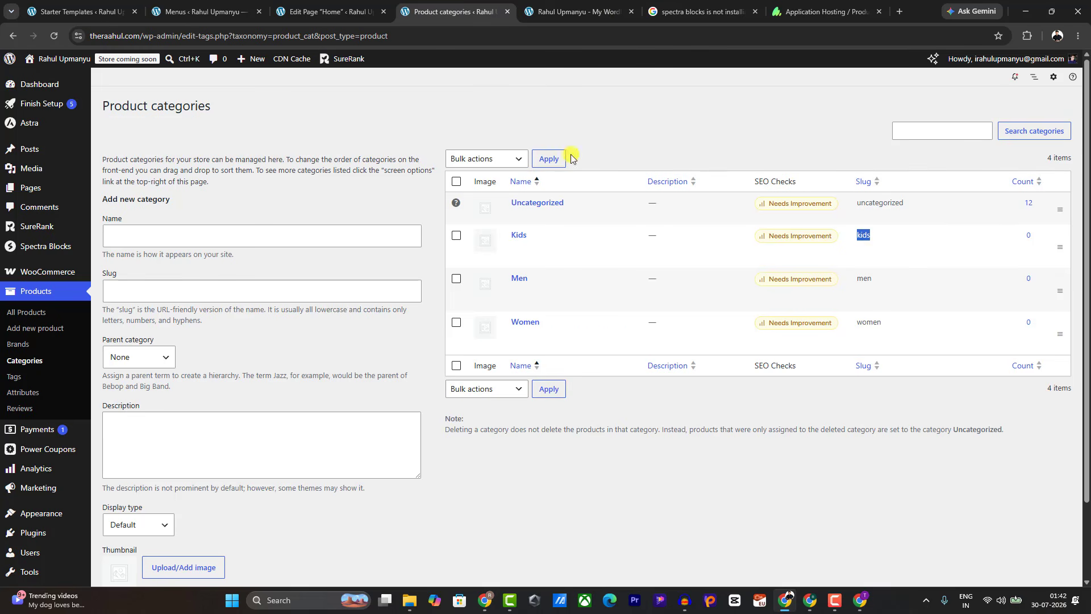
left_click(327, 11)
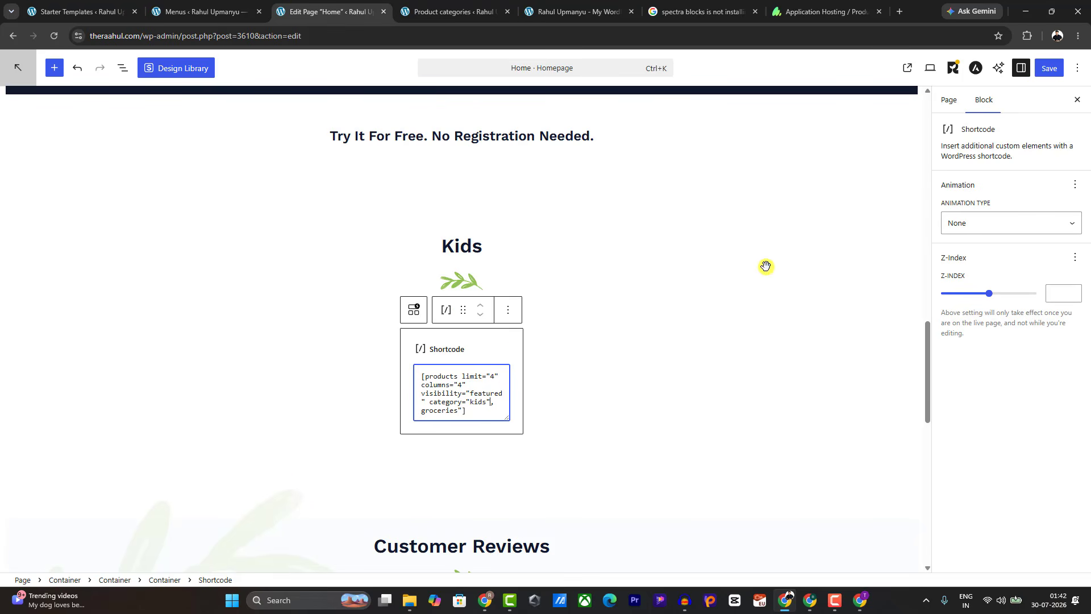
scroll(635, 314, "down", 9)
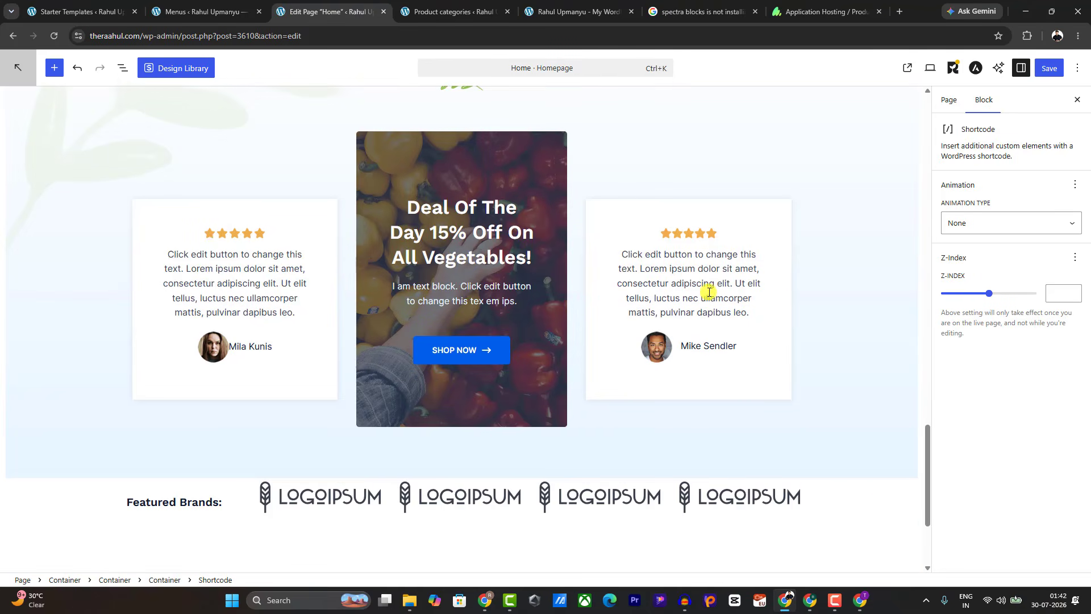
Delete the Featured Brands logo gallery row from the Home page and save the page.
scroll(708, 289, "down", 3)
left_click(126, 329)
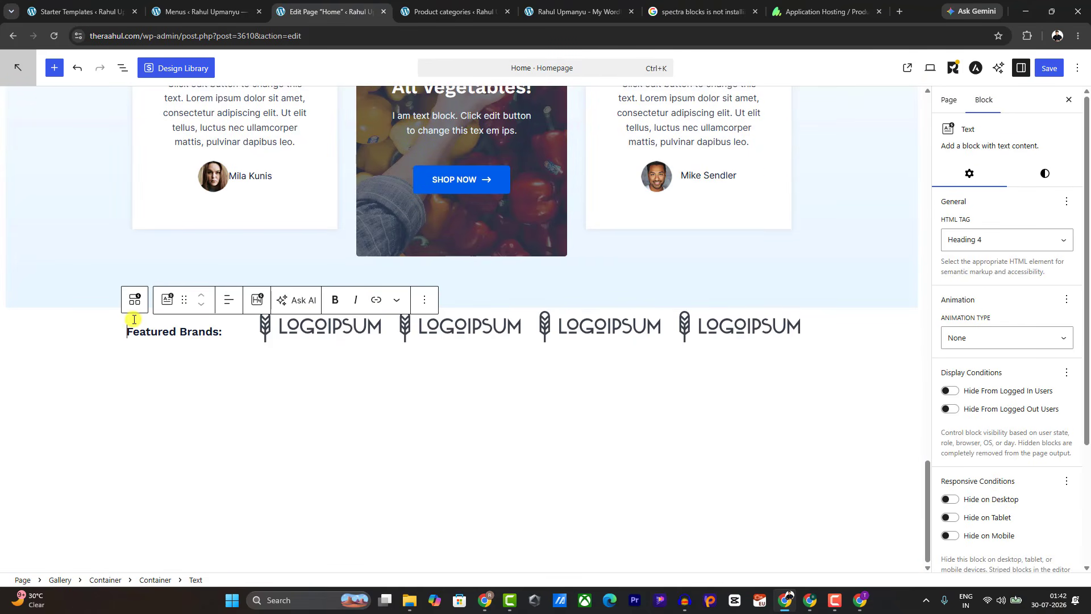
left_click(862, 329)
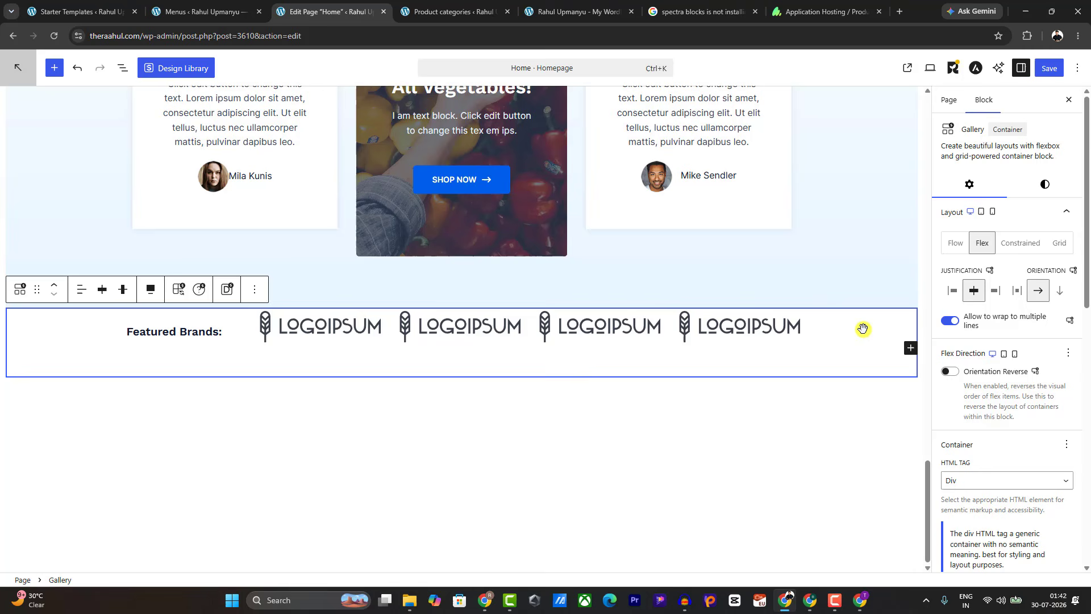
left_click(254, 289)
scroll(304, 546, "down", 1)
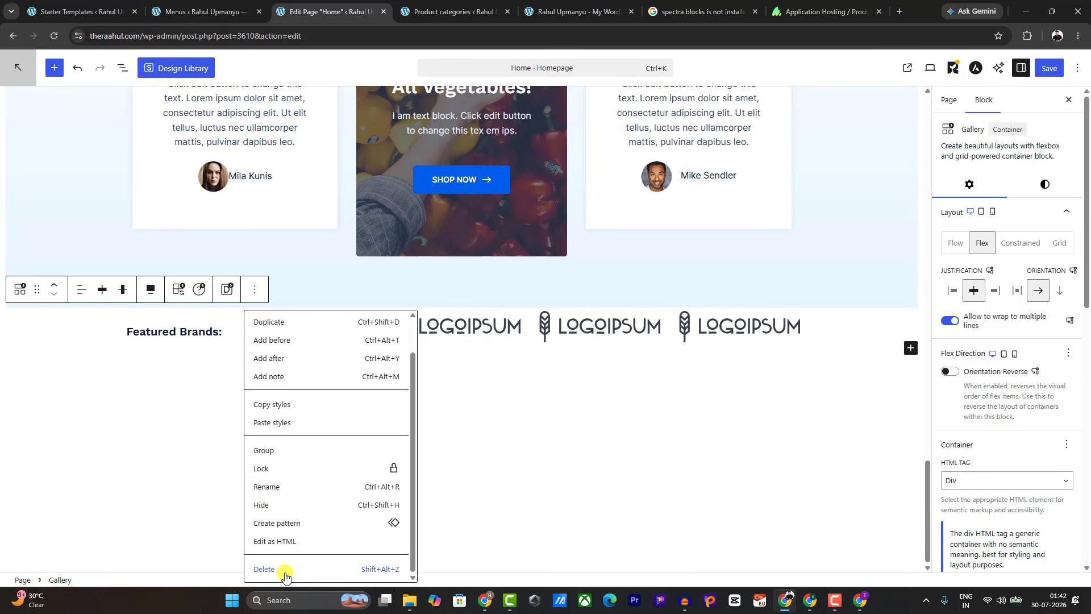
left_click(288, 568)
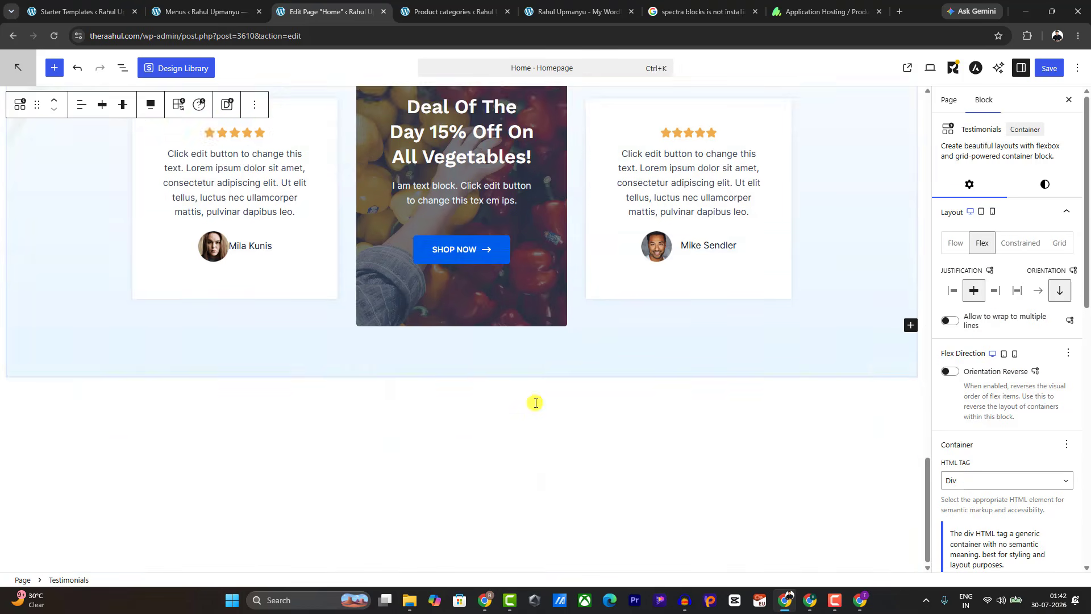
scroll(536, 402, "up", 10)
left_click(1049, 68)
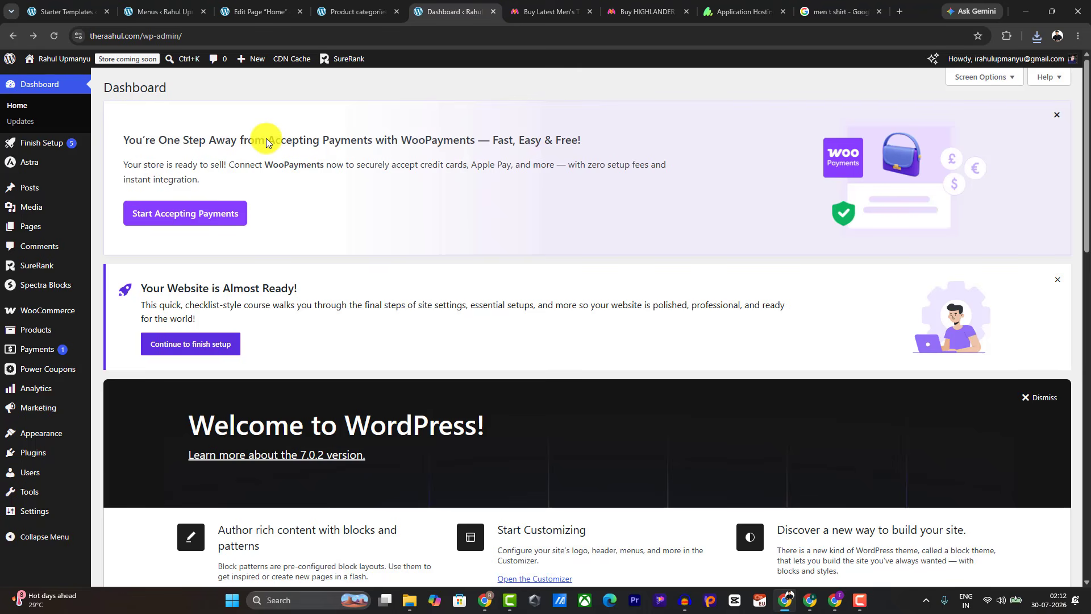
Name the new product 'Men Solid Slim Fit Polo T-shirt'.
mouse_move(54, 332)
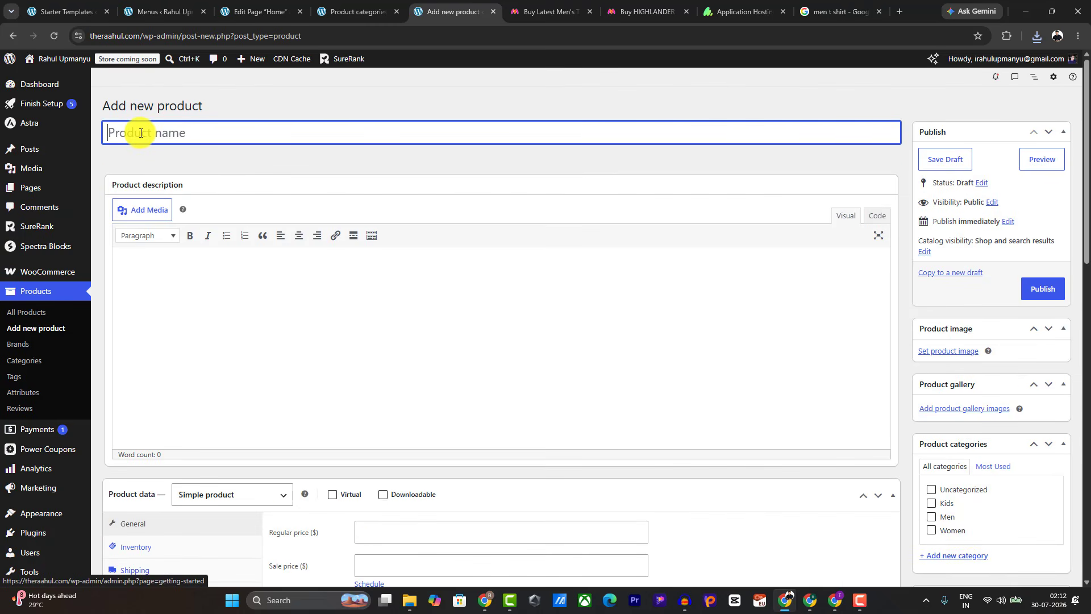
type("Men Solid Slim Fit Polo T-shirt")
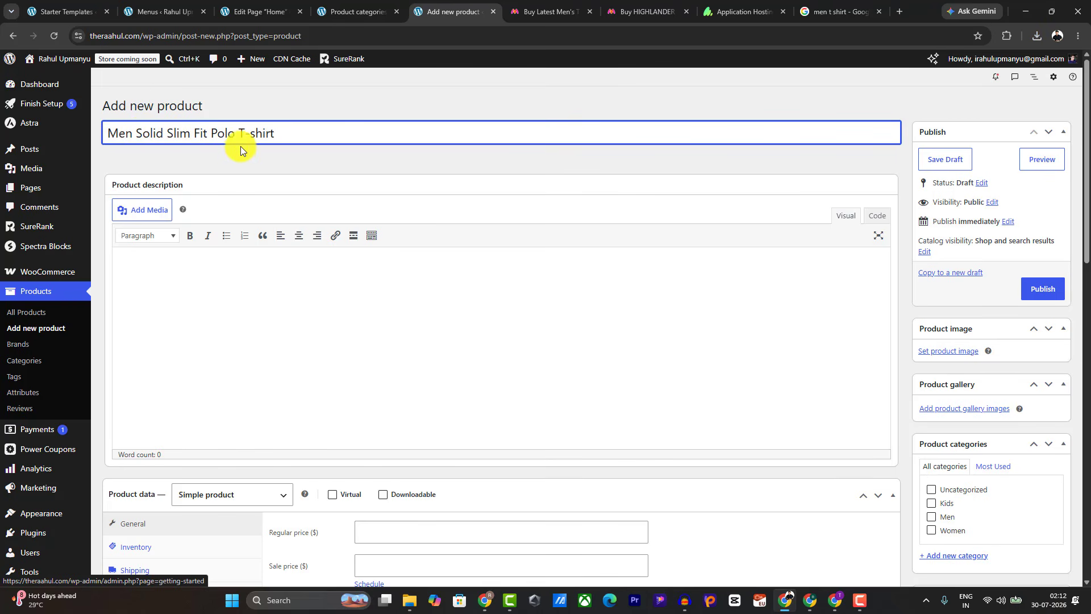
scroll(355, 179, "down", 1)
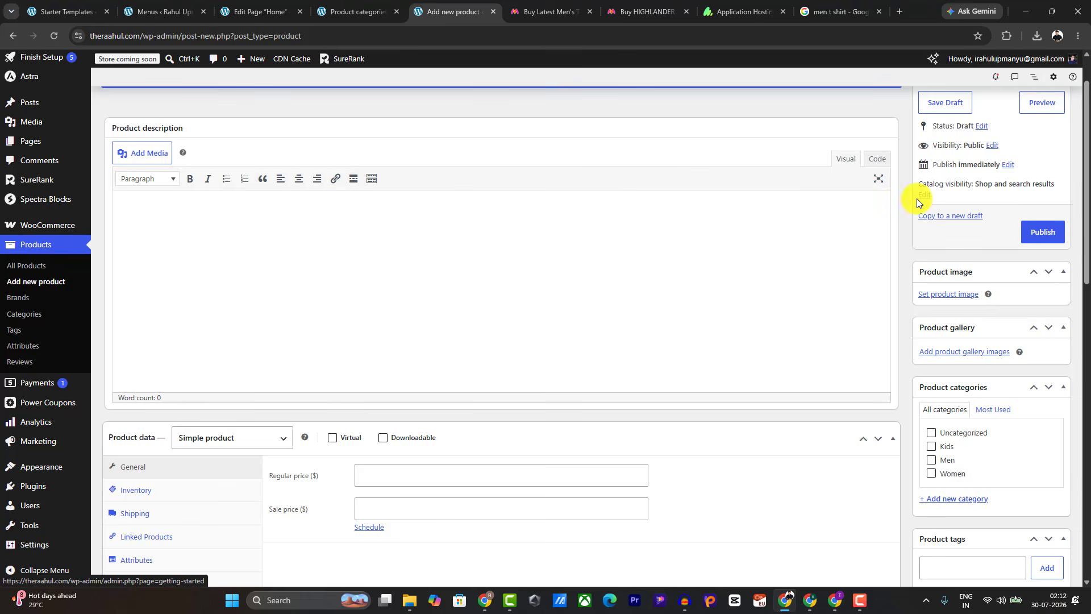
Upload the black polo shirt photo and set it as the product image.
left_click(948, 296)
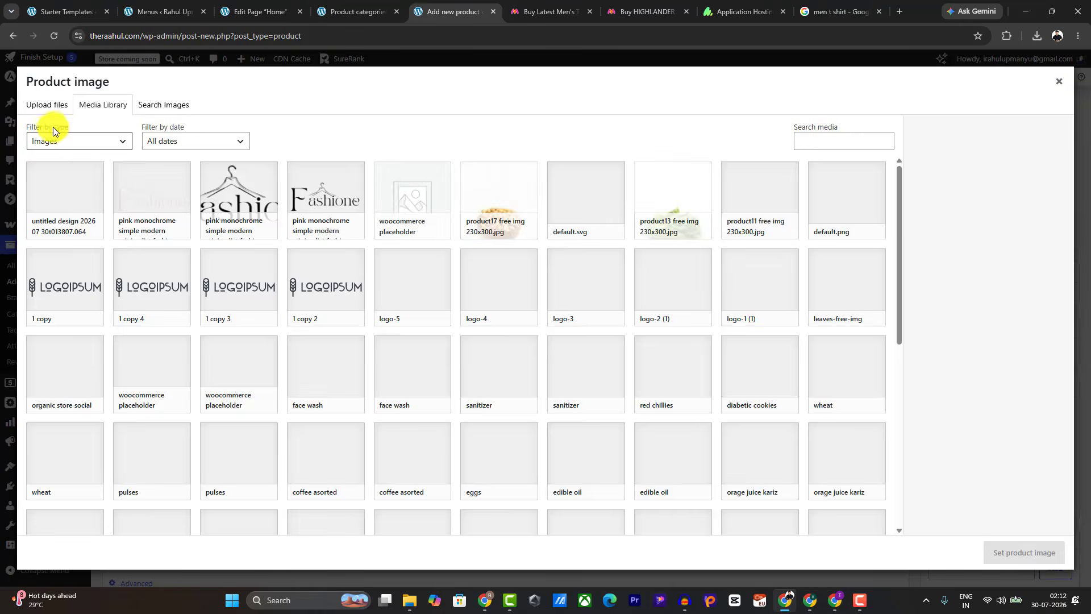
left_click(49, 115)
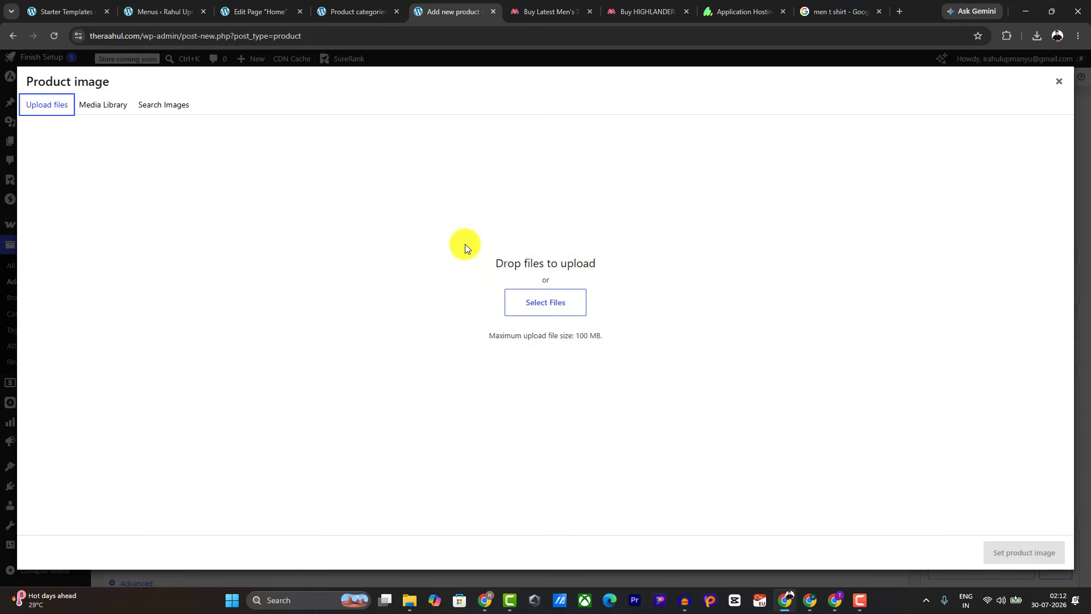
left_click(528, 295)
left_click(138, 132)
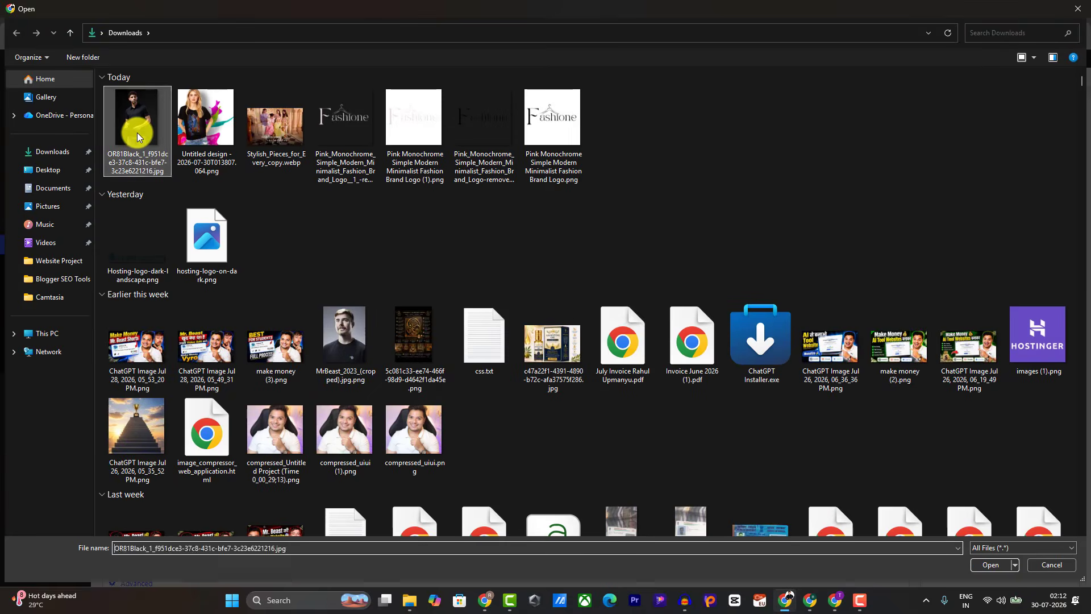
double_click(138, 132)
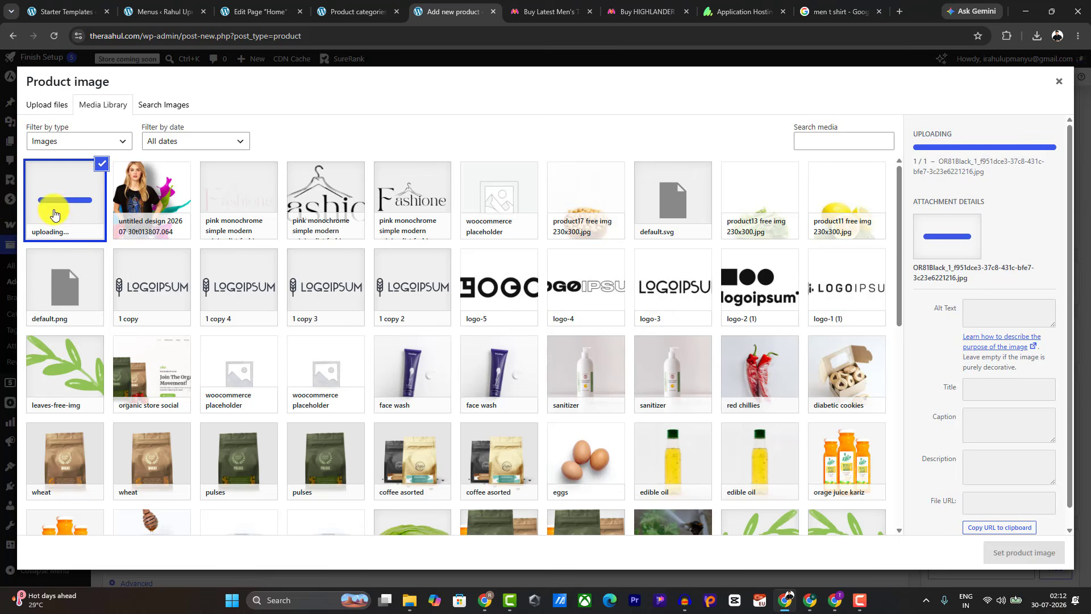
left_click(1010, 553)
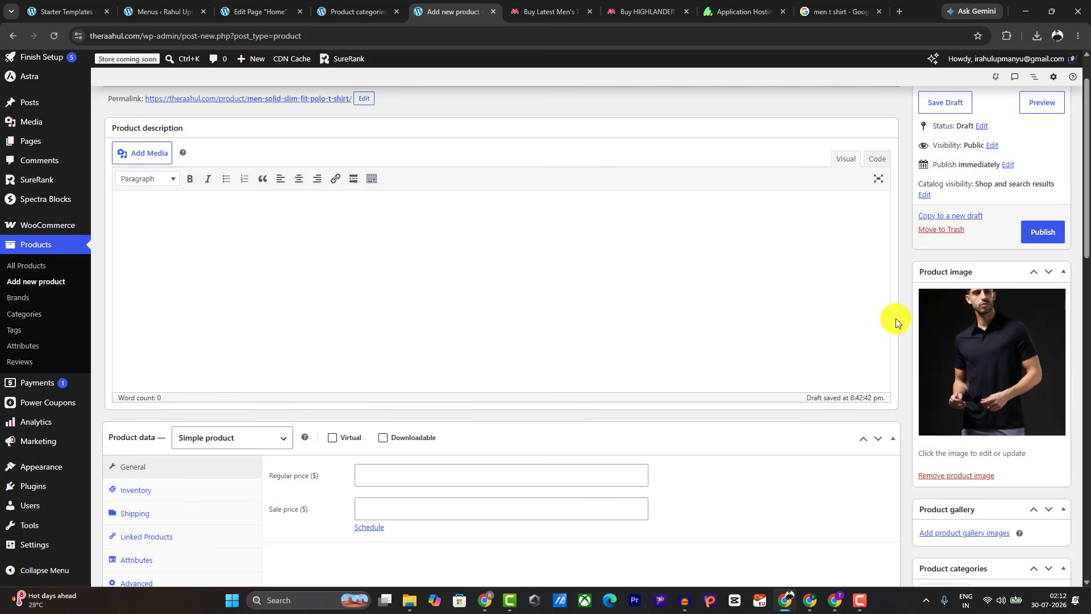
scroll(901, 302, "down", 2)
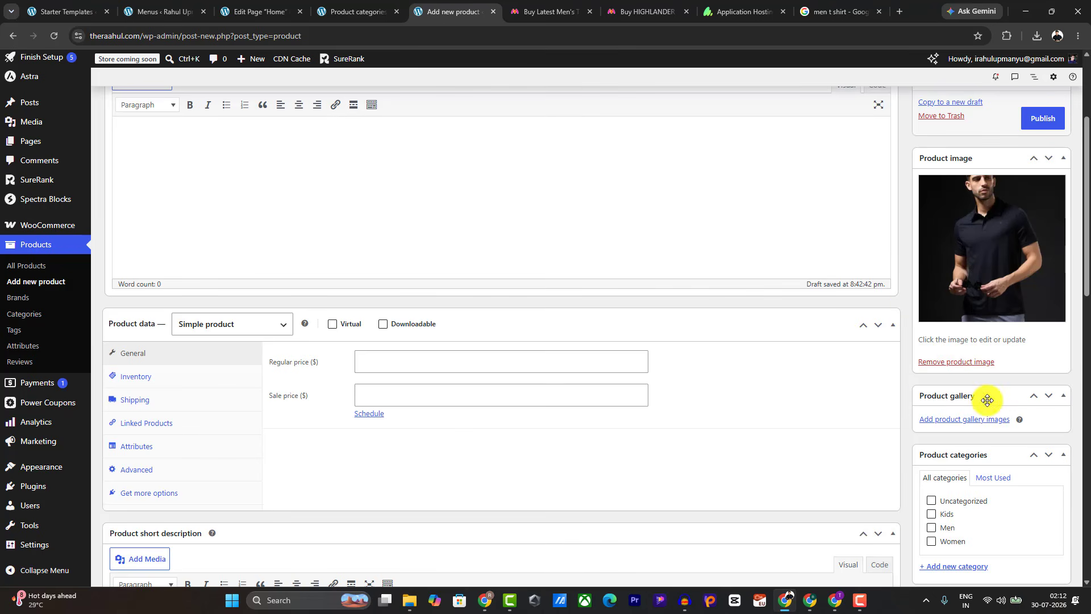
Close the product gallery picker without adding images, then click into the short description.
left_click(939, 420)
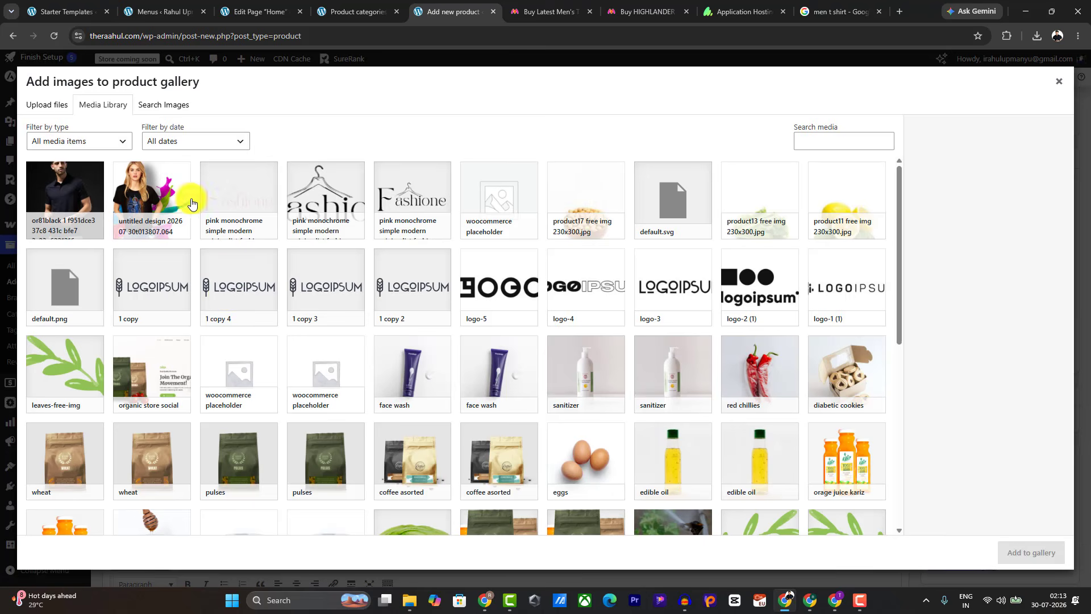
left_click(1067, 82)
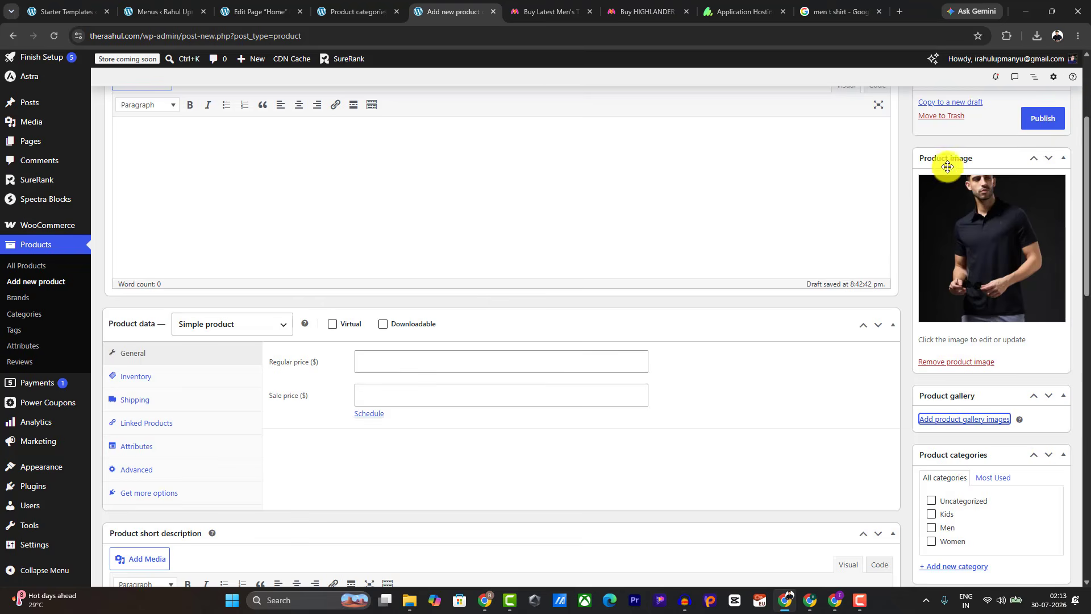
scroll(946, 168, "up", 3)
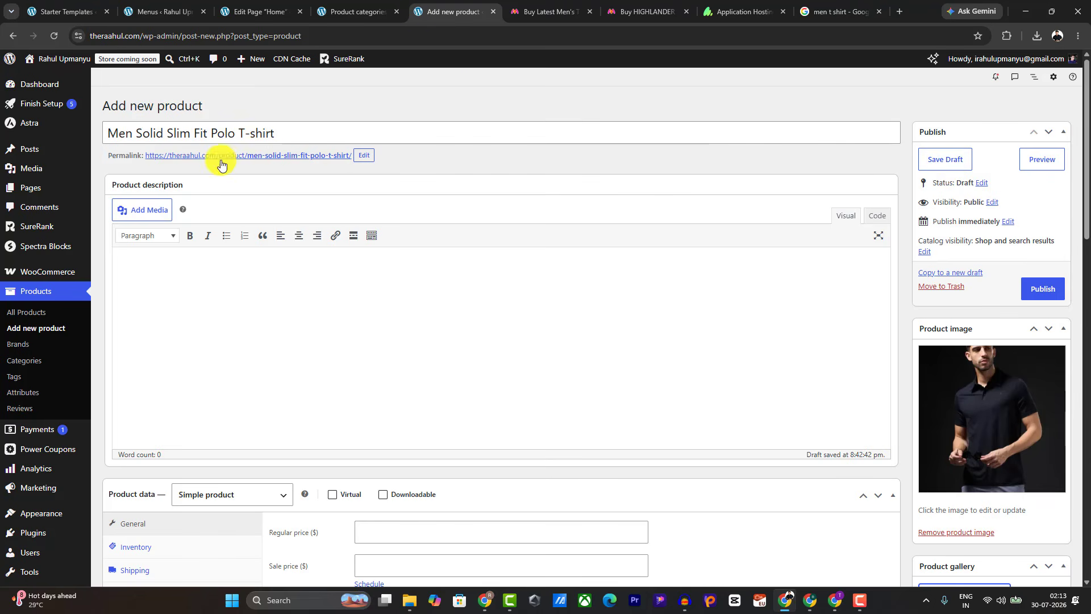
scroll(283, 252, "down", 7)
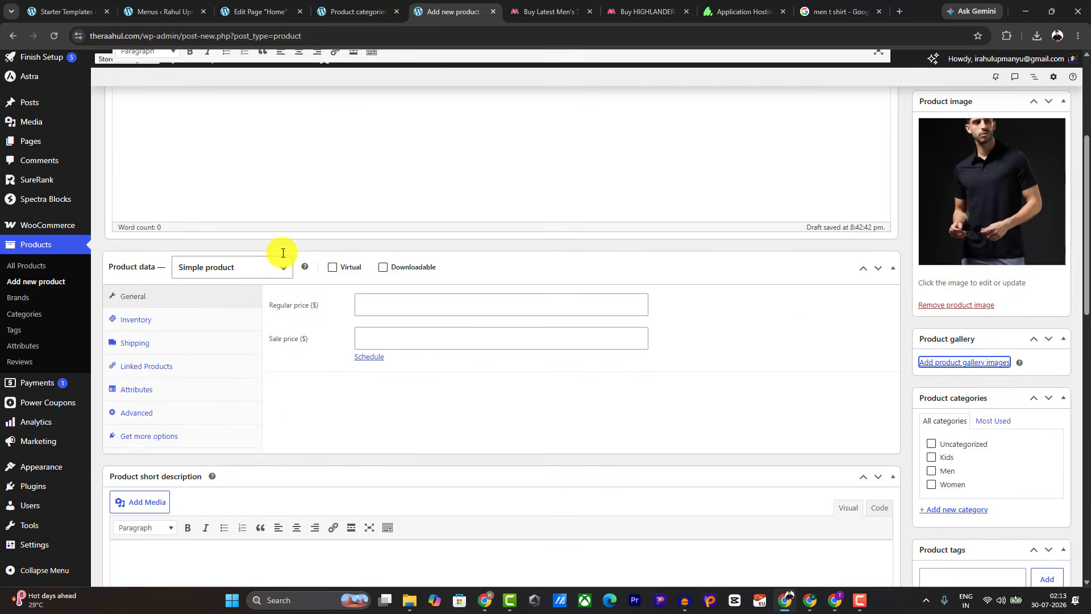
scroll(277, 260, "up", 5)
scroll(277, 261, "up", 2)
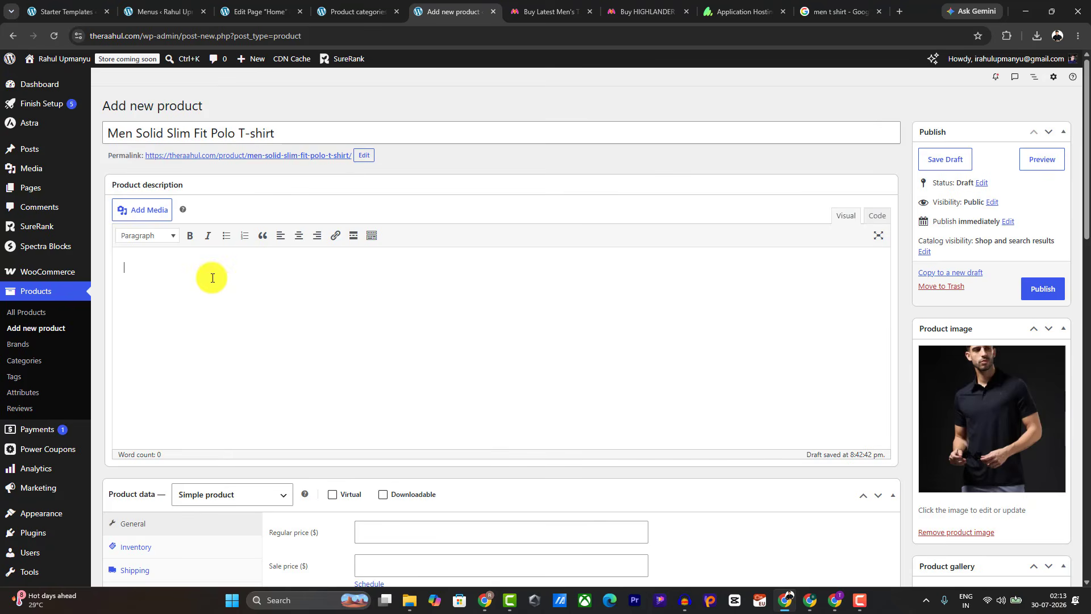
scroll(212, 275, "down", 8)
left_click(254, 291)
Preview the polo T-shirt product page, comparing it against the editor.
scroll(253, 307, "up", 1)
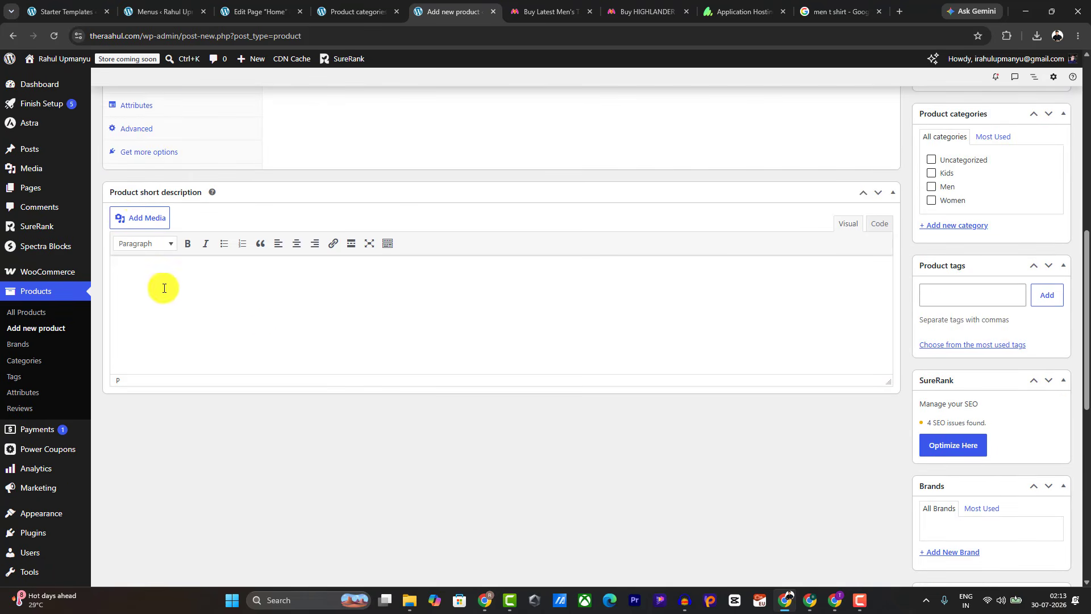
scroll(219, 304, "up", 8)
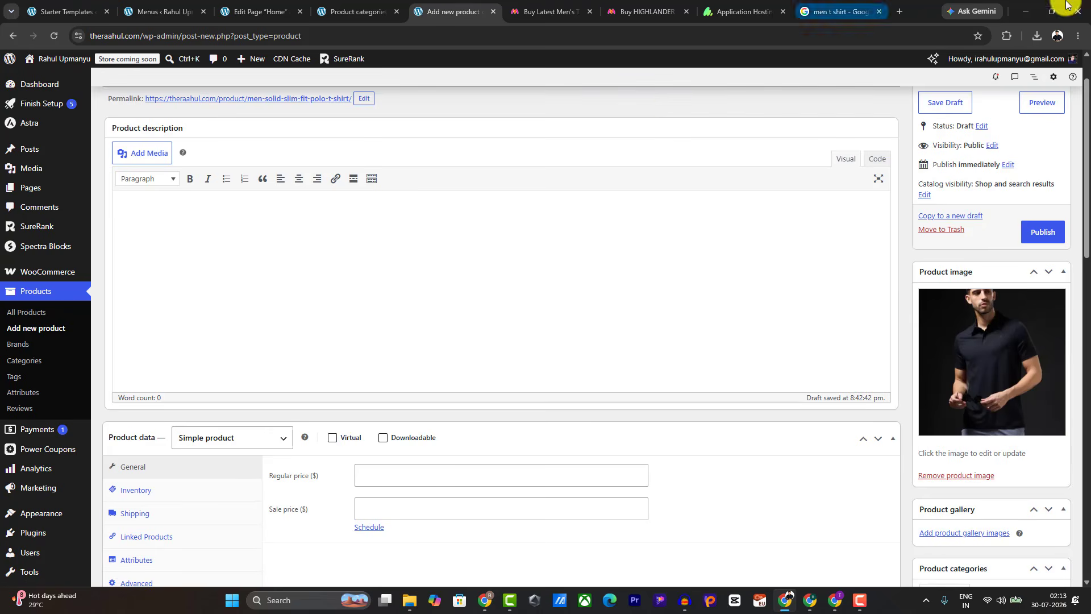
left_click(1050, 103)
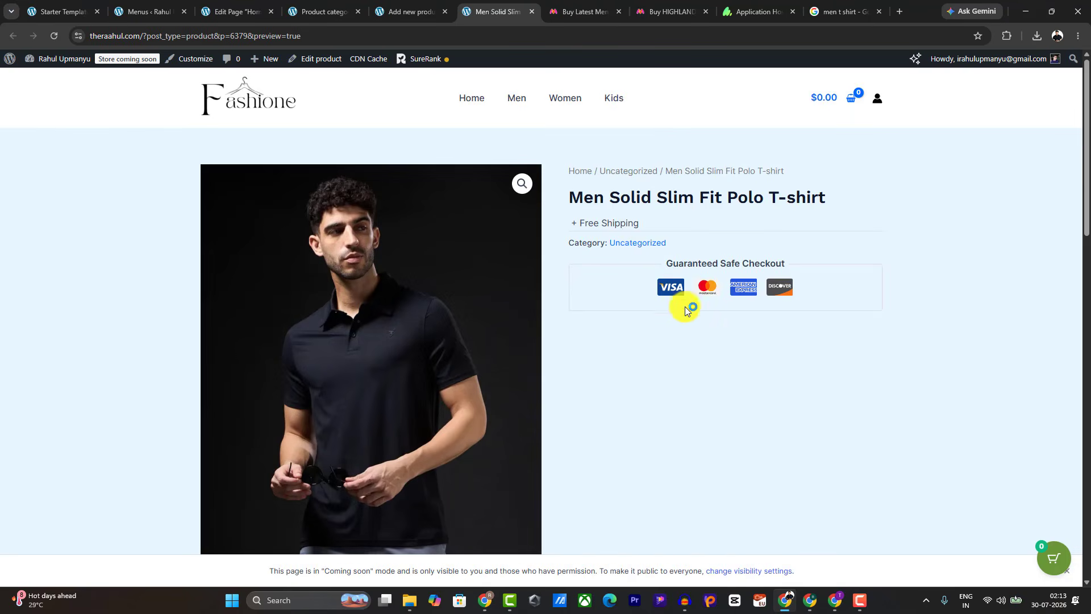
left_click(409, 12)
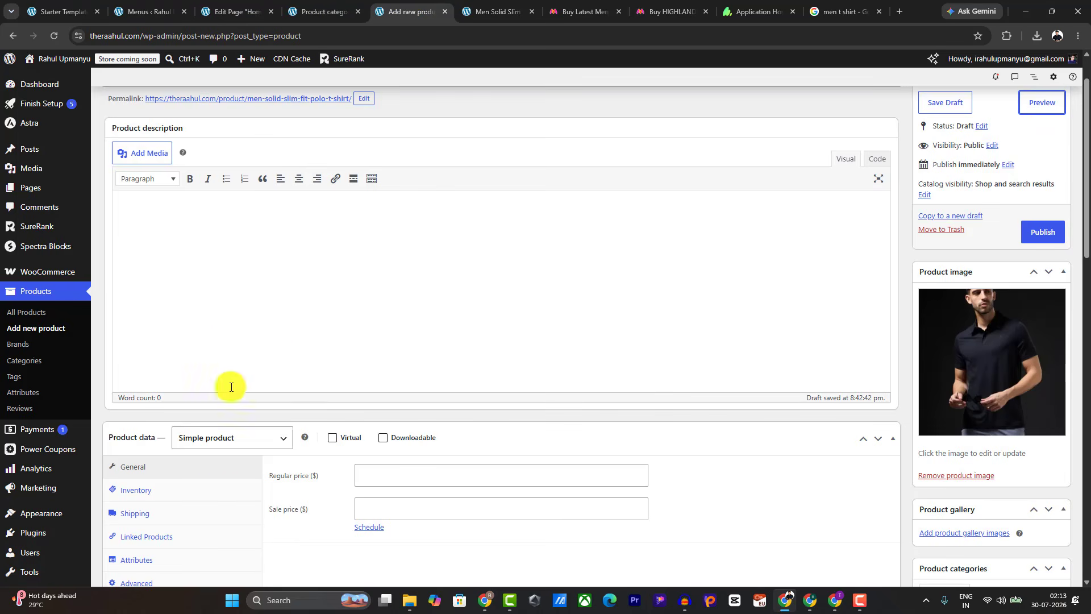
scroll(265, 380, "down", 5)
scroll(265, 379, "up", 5)
left_click(473, 6)
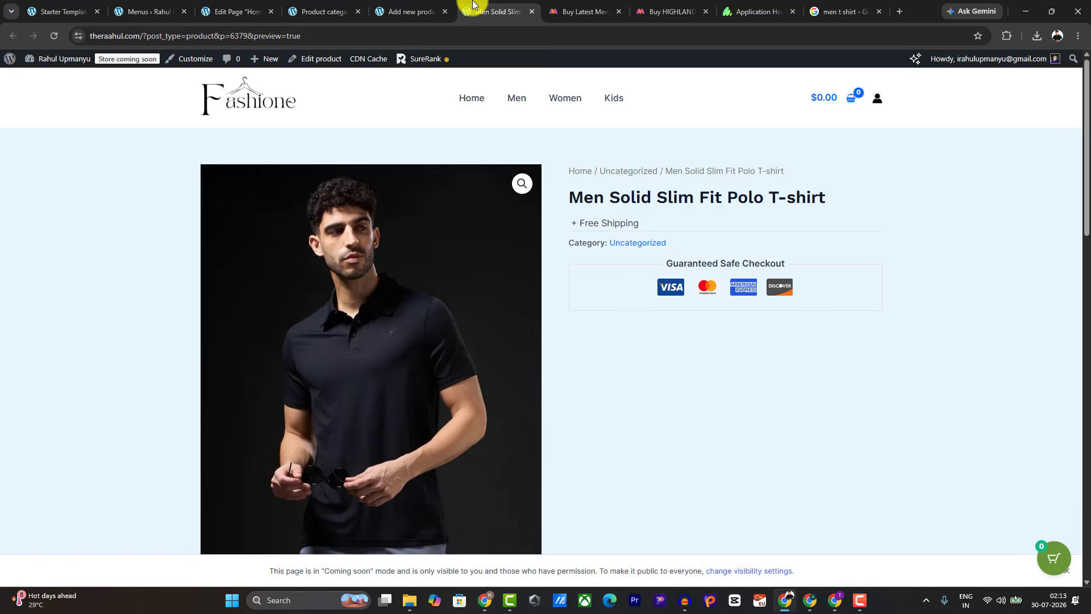
left_click(407, 6)
scroll(477, 216, "up", 2)
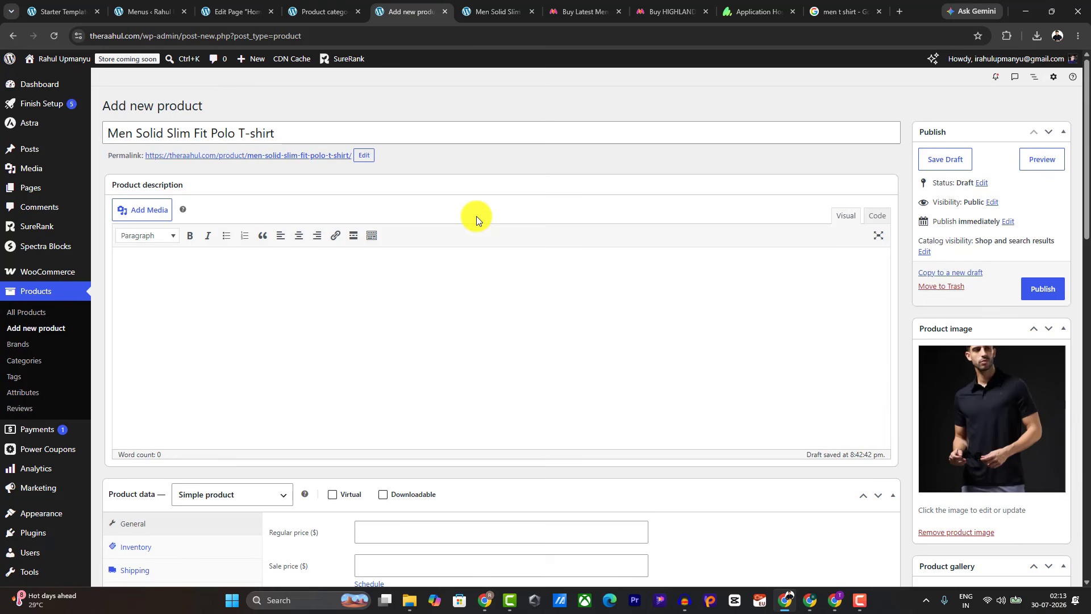
left_click(495, 11)
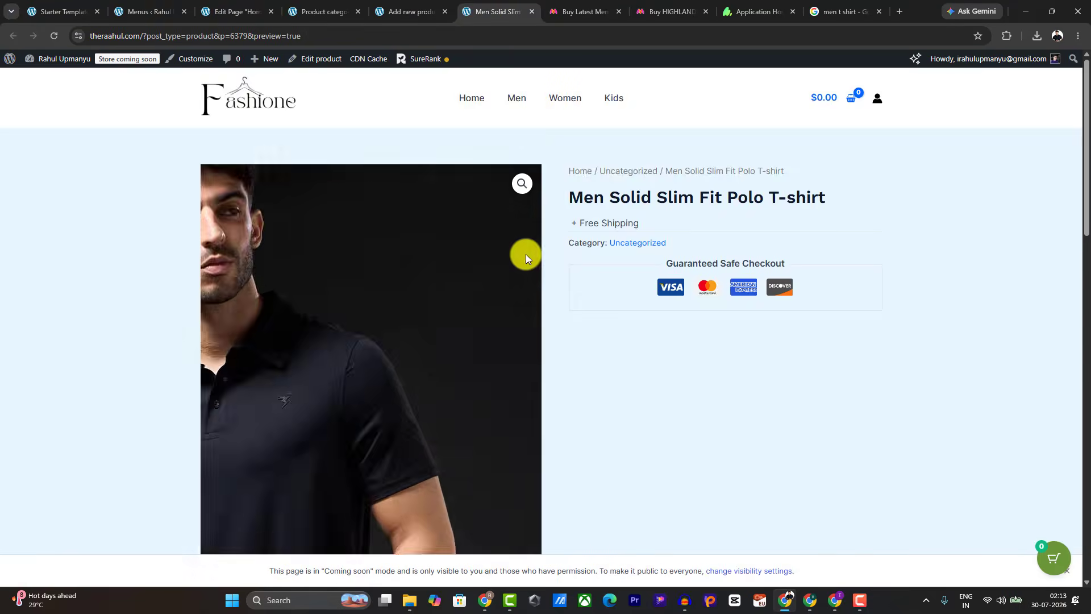
scroll(523, 254, "down", 10)
scroll(353, 339, "up", 10)
scroll(533, 342, "up", 1)
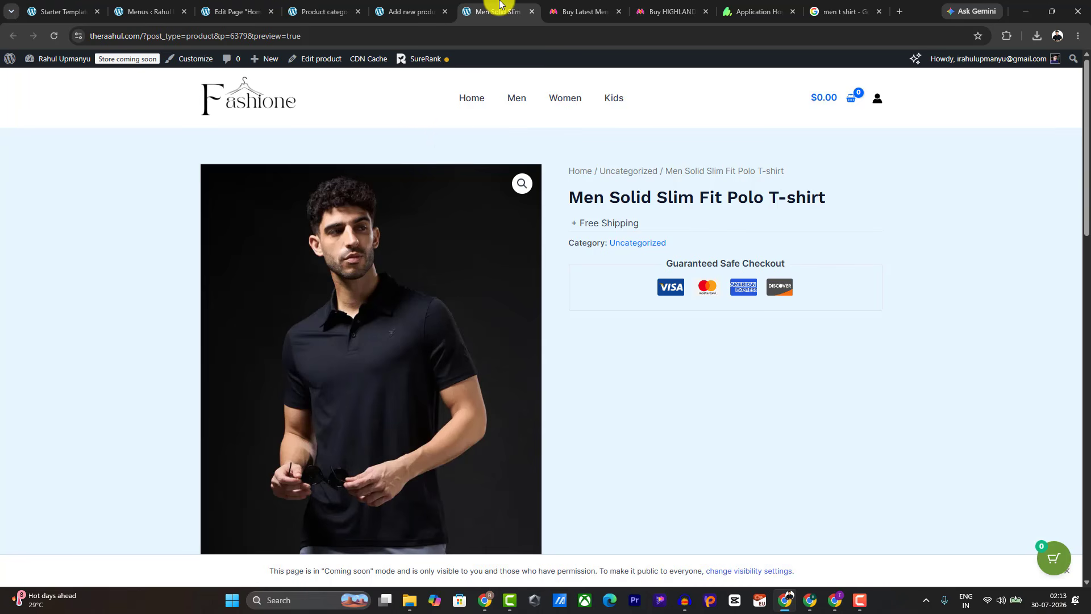
Attach the polo T-shirt photo in ChatGPT and send the product-description prompt.
left_click(481, 597)
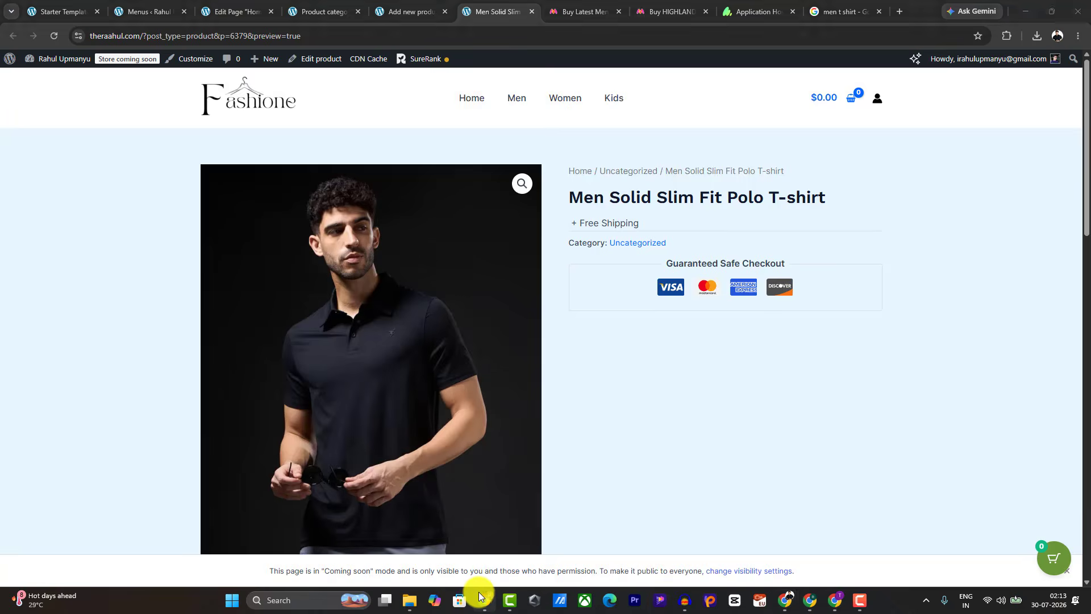
left_click(337, 293)
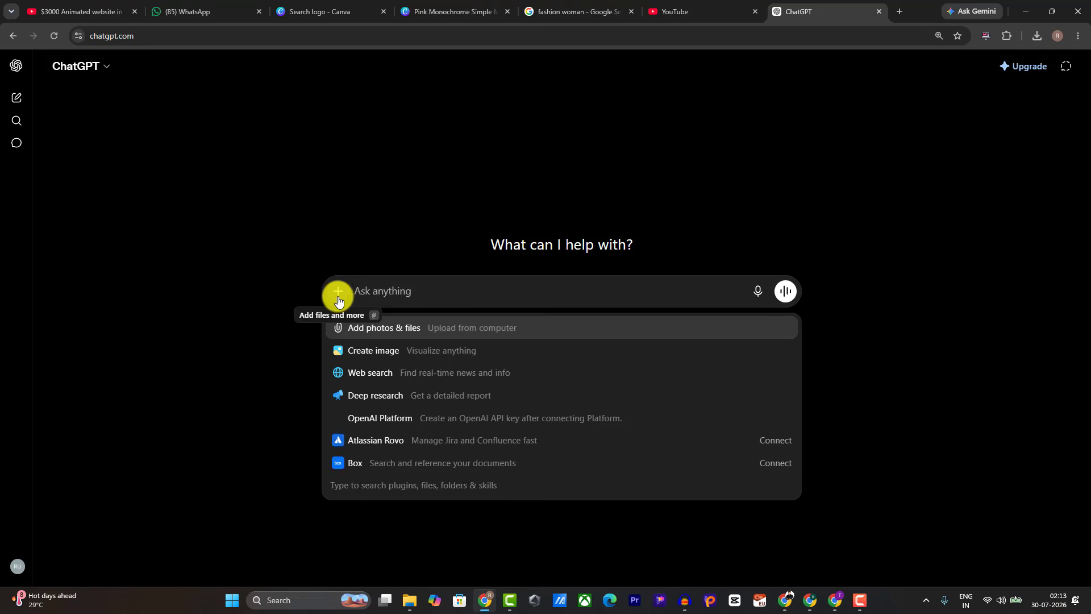
left_click(365, 324)
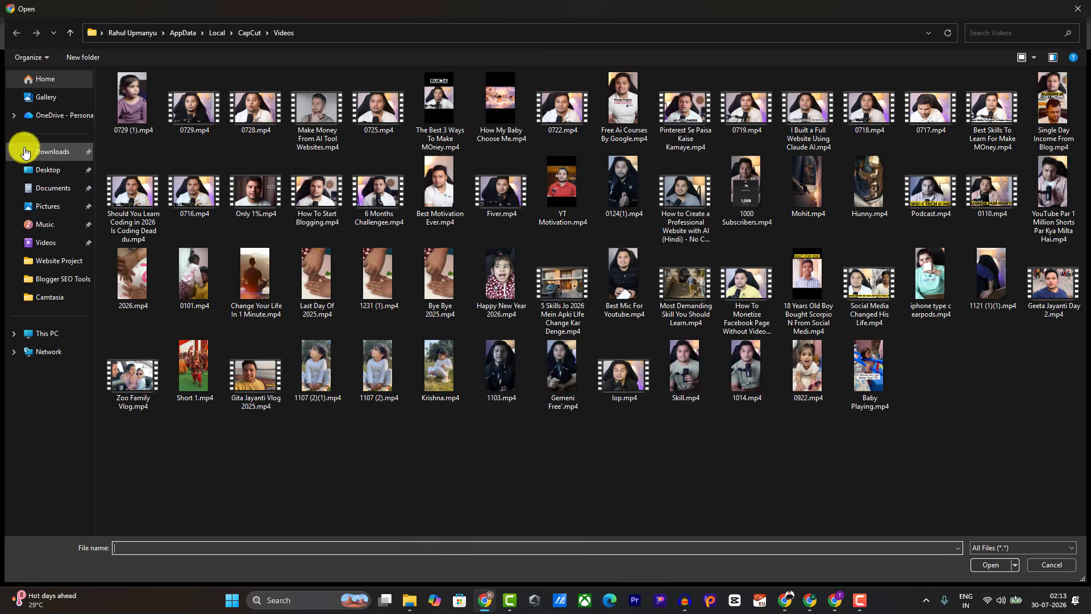
left_click(45, 151)
double_click(133, 104)
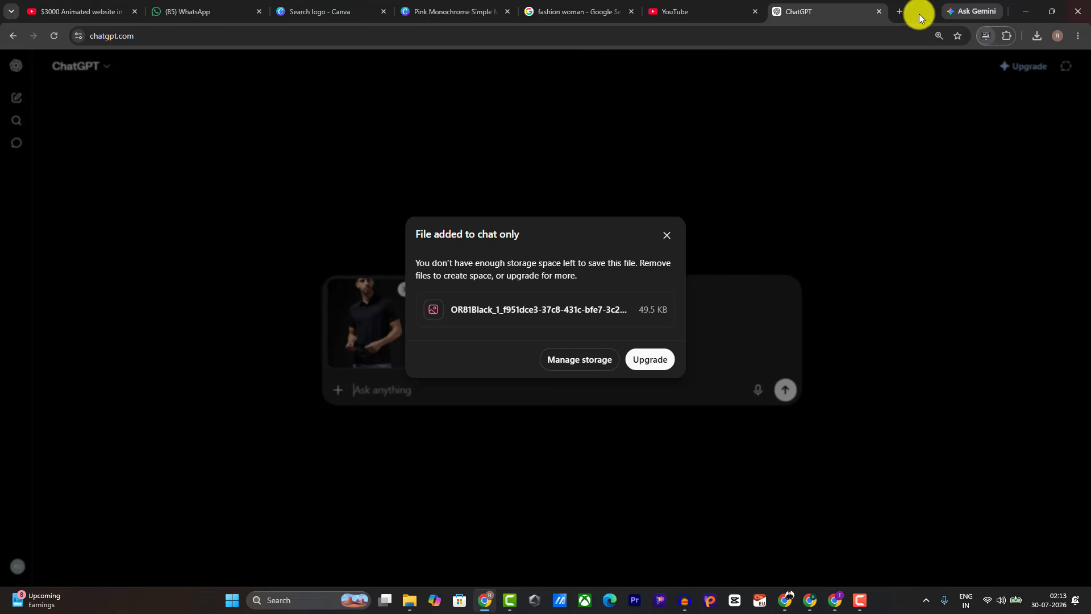
left_click(667, 234)
type("is product ke liye short and long description do for woocommerce. Men tshirt hai")
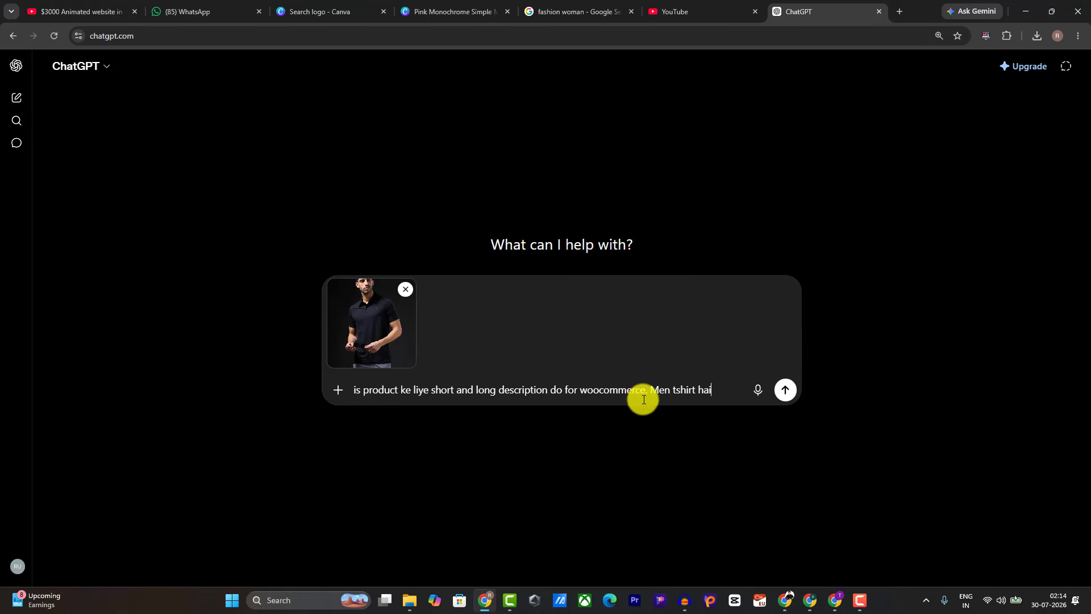
left_click(785, 389)
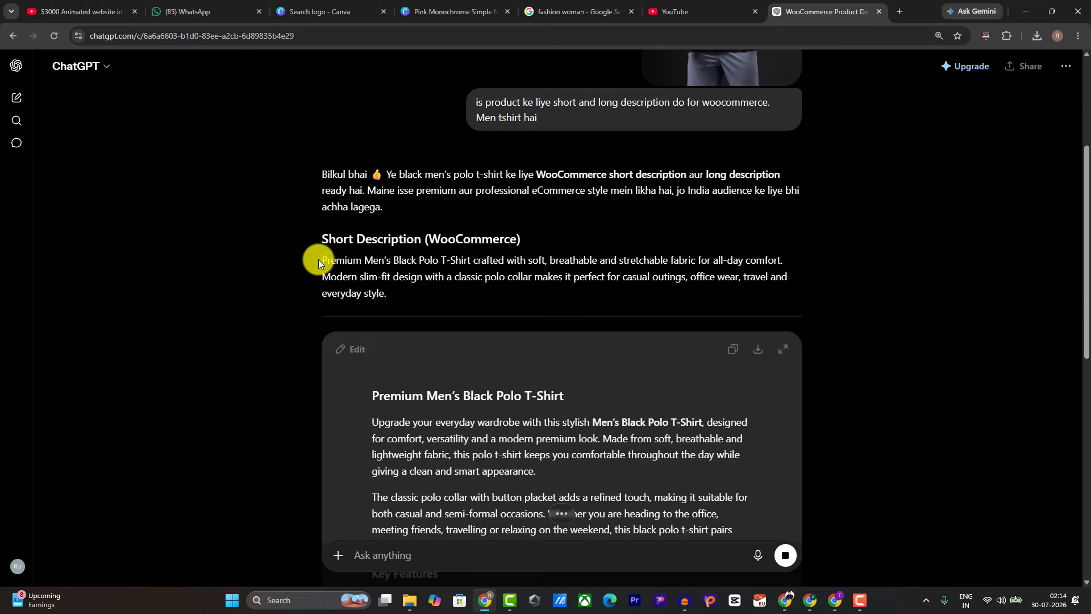
Select the generated short description and the Key Features list.
left_click_drag(317, 260, 365, 290)
scroll(462, 272, "down", 3)
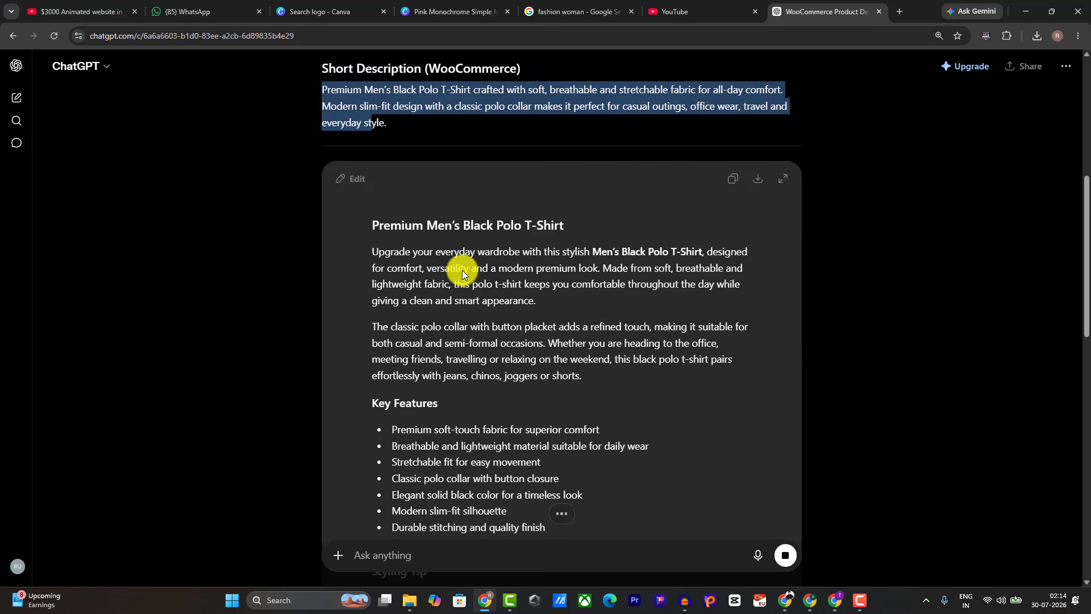
scroll(462, 271, "down", 2)
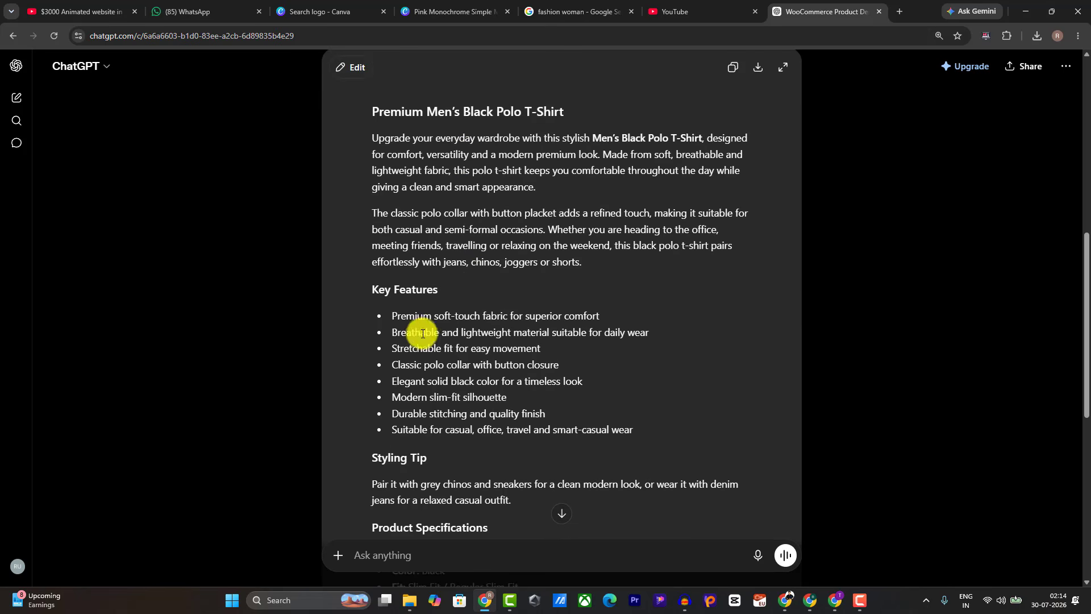
left_click_drag(391, 315, 648, 432)
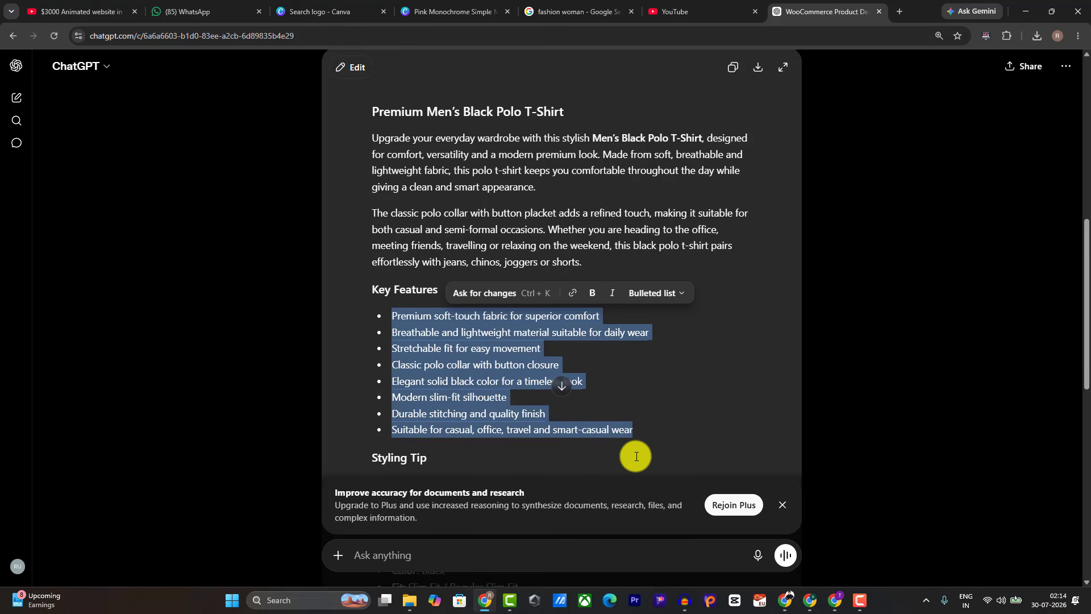
left_click(785, 600)
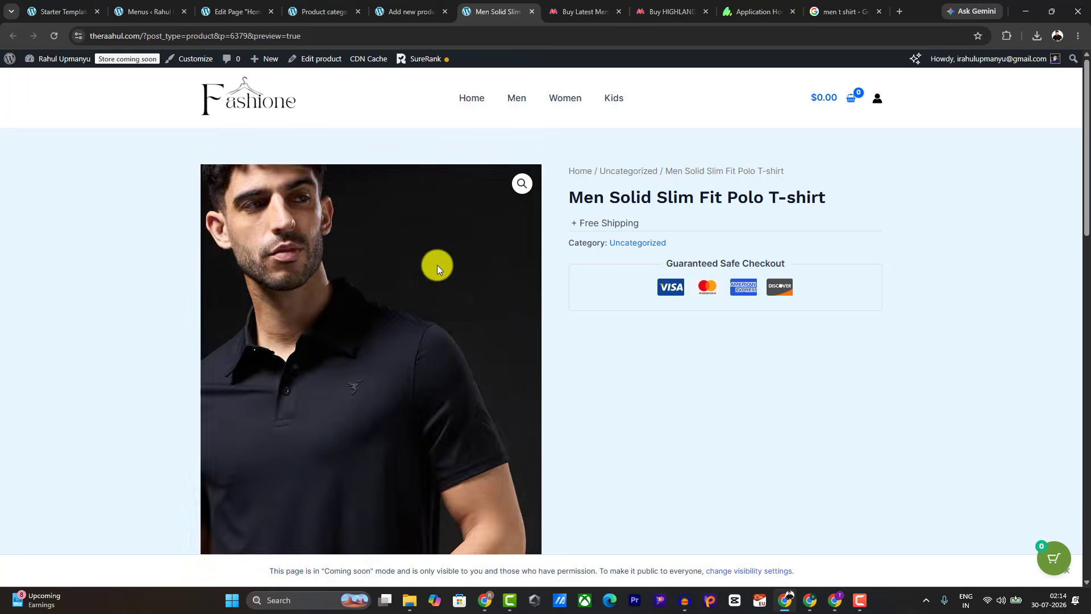
Paste the Key Features list into the product short description.
left_click(392, 12)
scroll(337, 278, "down", 9)
scroll(333, 280, "up", 3)
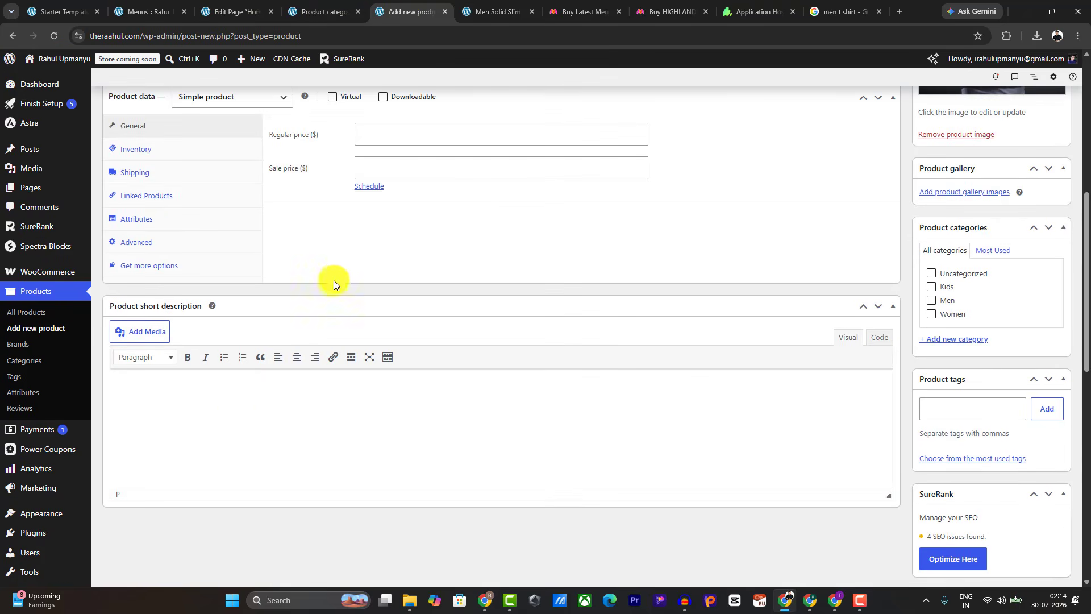
key("ctrl+v")
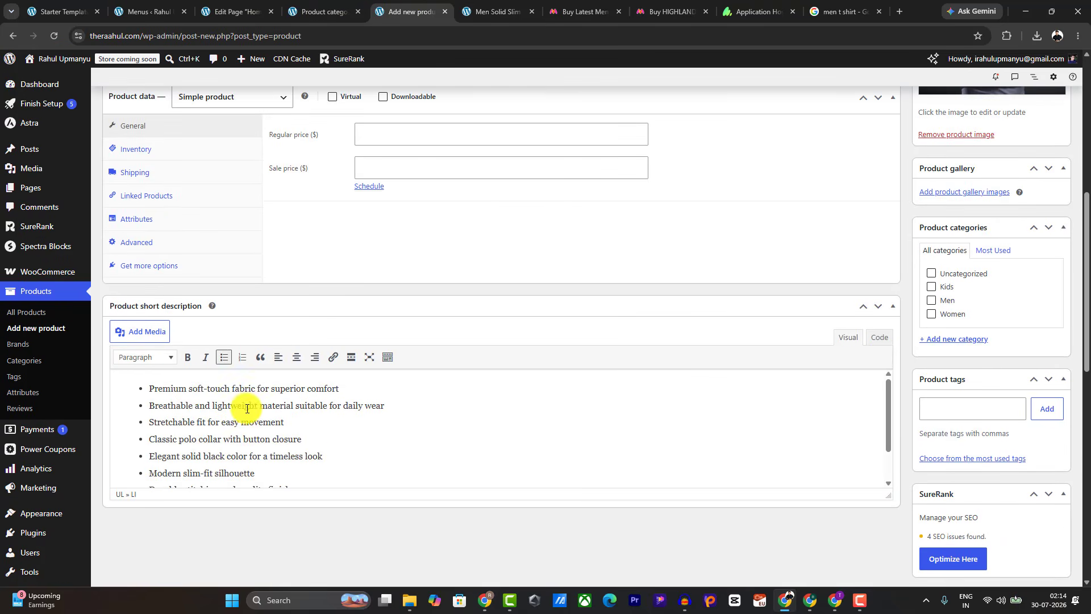
scroll(1031, 138, "up", 5)
Preview the product page with its new short description.
left_click(1042, 158)
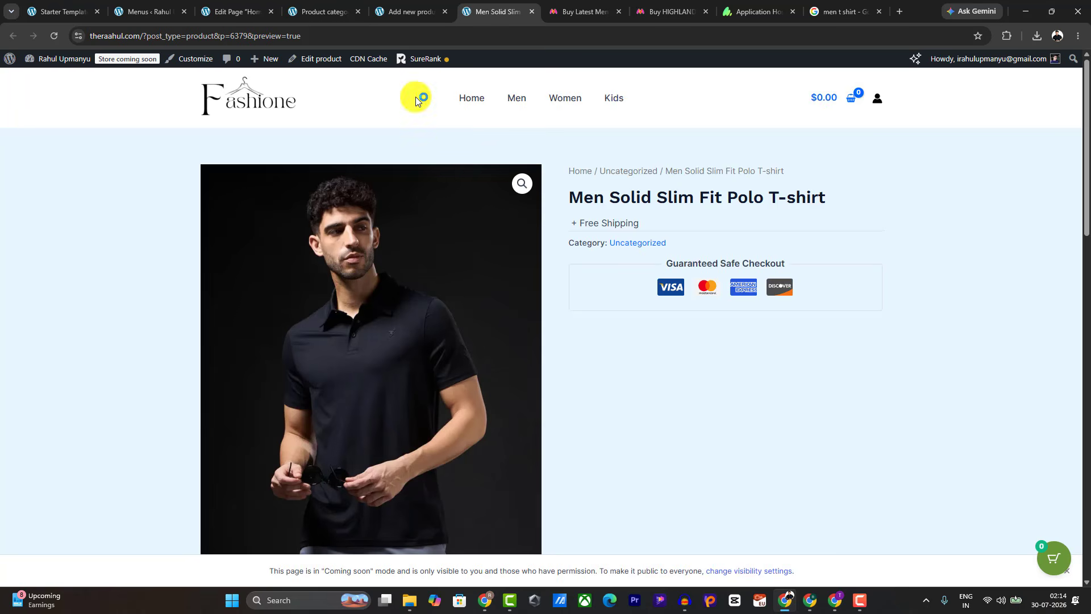
left_click(535, 14)
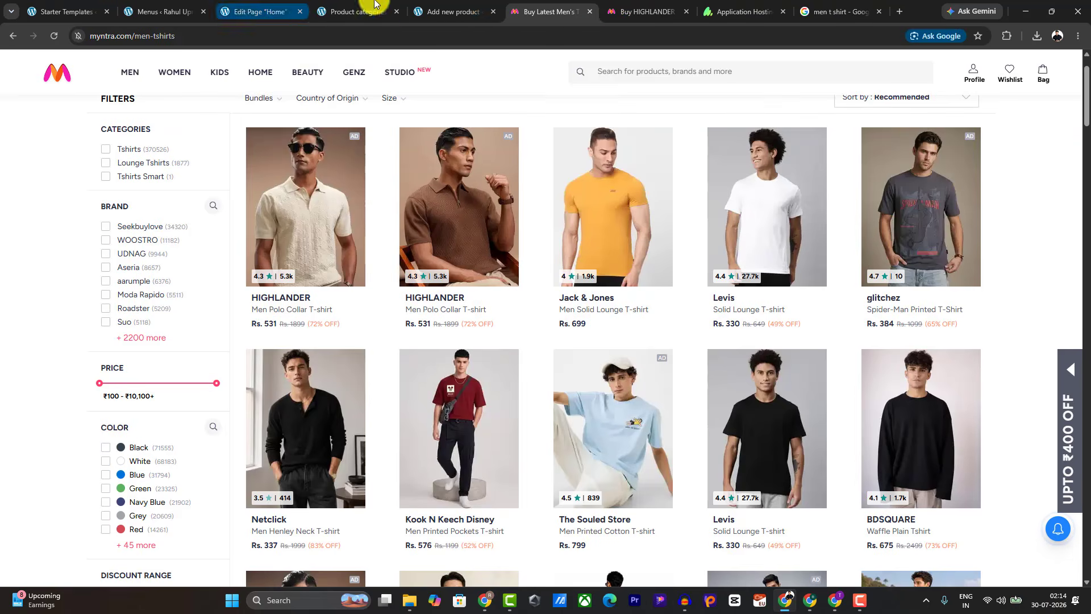
left_click(485, 16)
left_click(1024, 159)
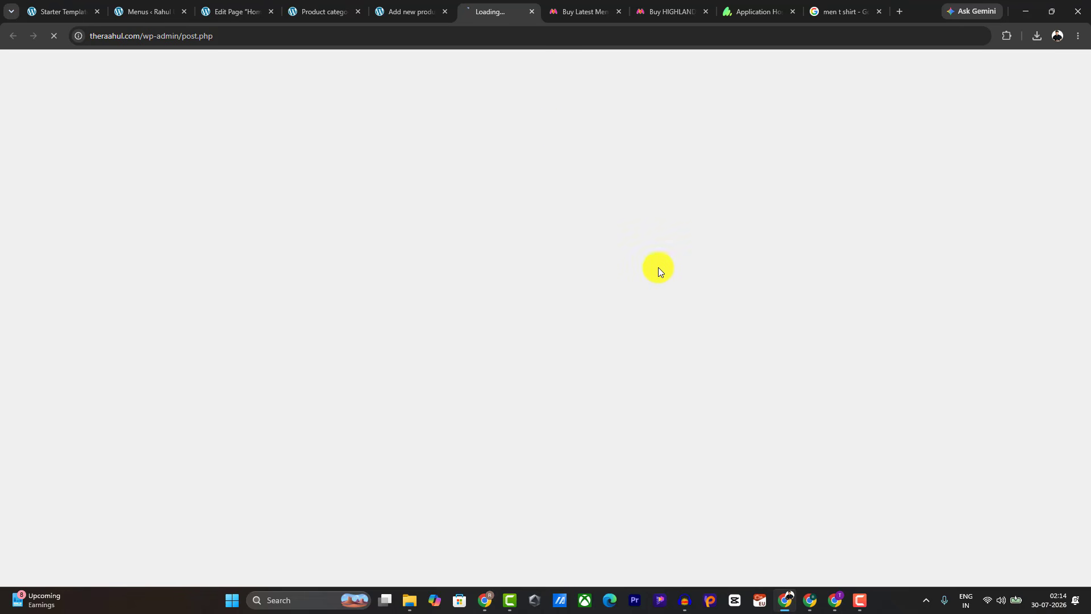
left_click(418, 6)
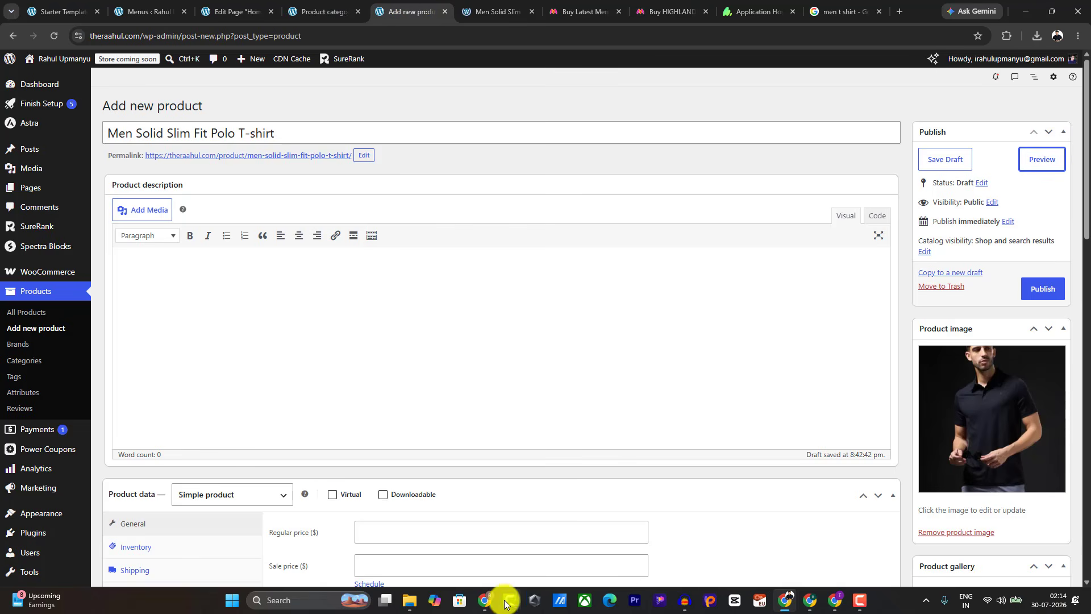
Copy ChatGPT's long product description from the canvas.
left_click(492, 599)
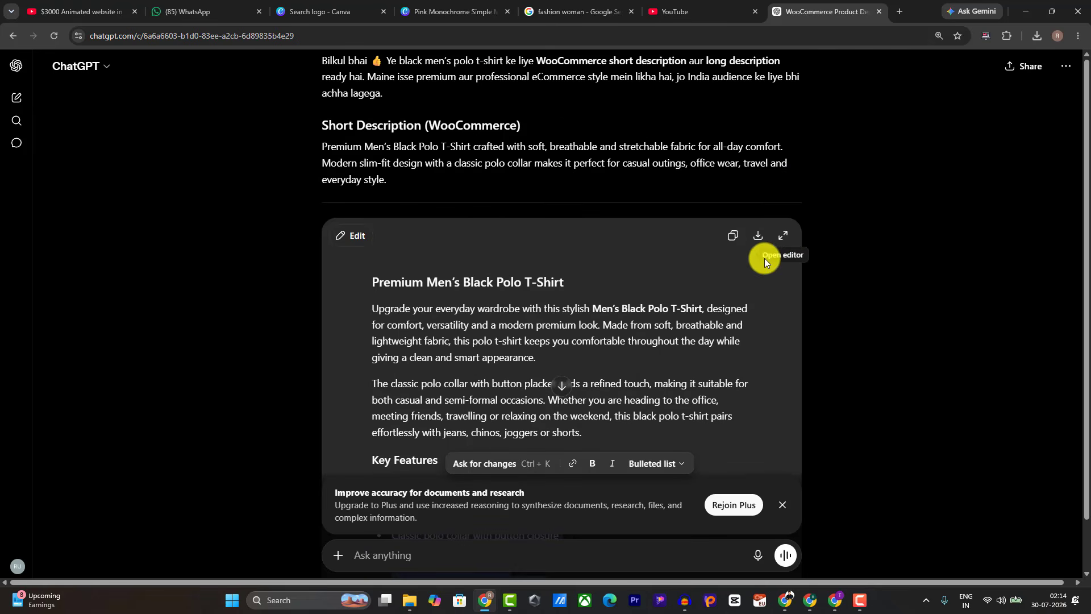
left_click(733, 235)
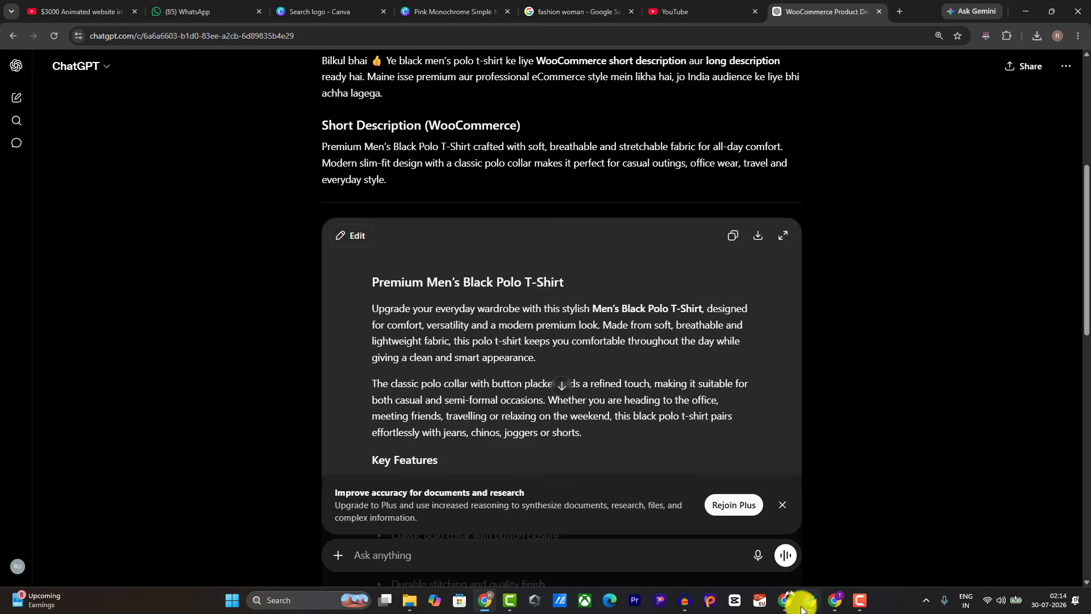
left_click(787, 601)
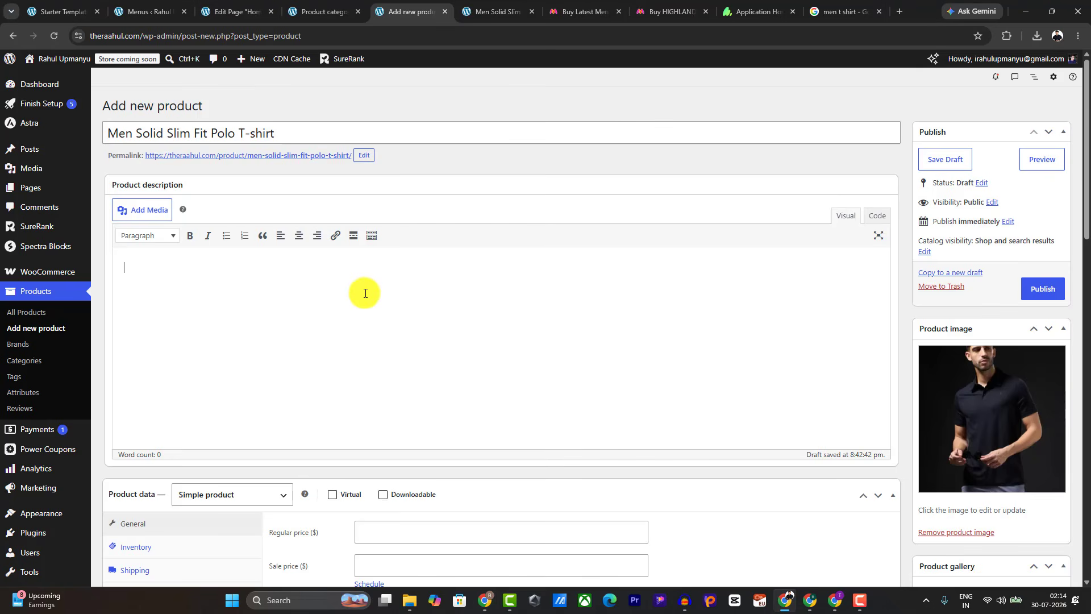
Paste the Premium Men's Black Polo T-Shirt long description into the product description.
key("ctrl+v")
scroll(897, 284, "up", 5)
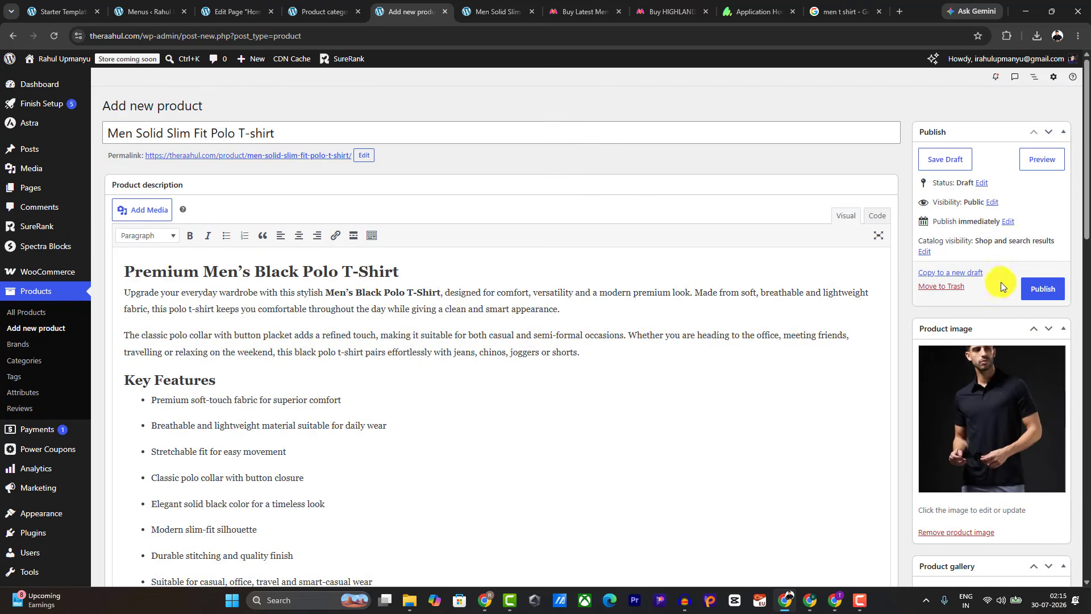
scroll(1001, 282, "down", 2)
scroll(947, 348, "down", 2)
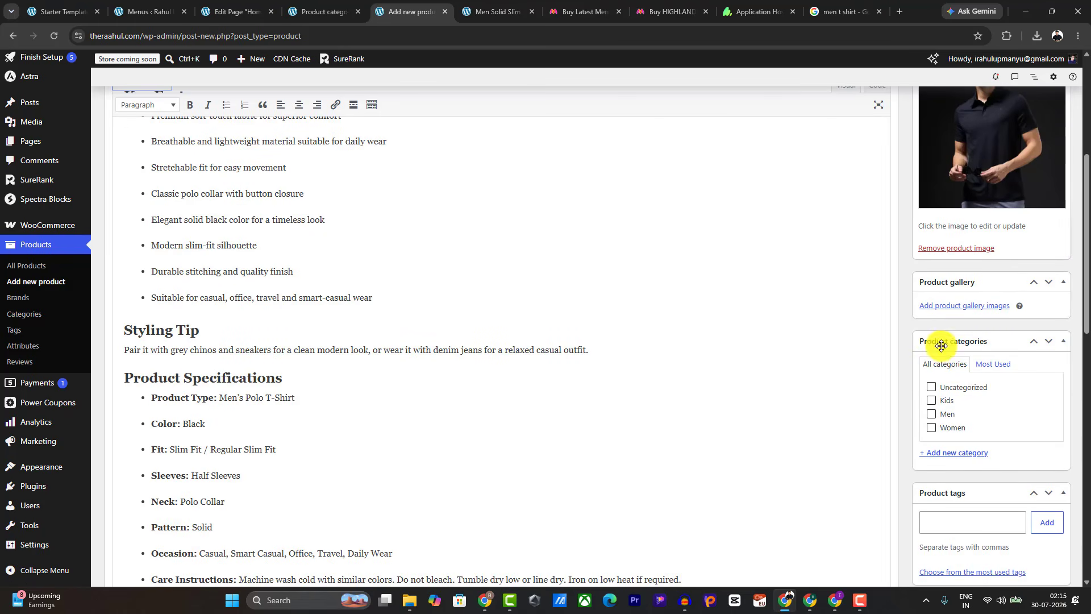
File the product under the Men category and publish it.
left_click(930, 416)
scroll(976, 411, "down", 3)
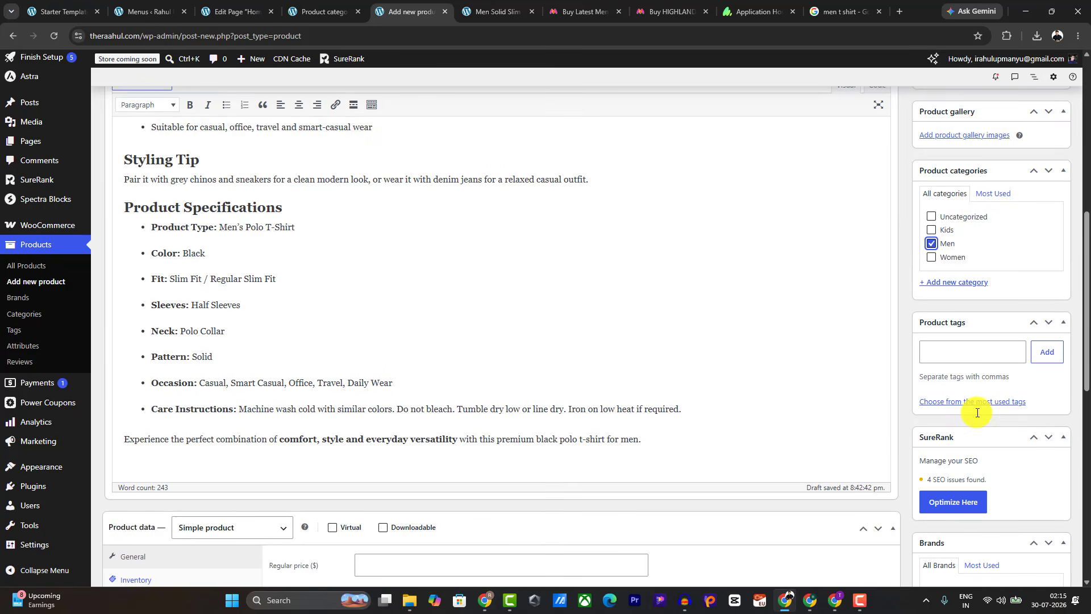
scroll(976, 411, "down", 3)
scroll(941, 363, "down", 5)
scroll(941, 377, "up", 1)
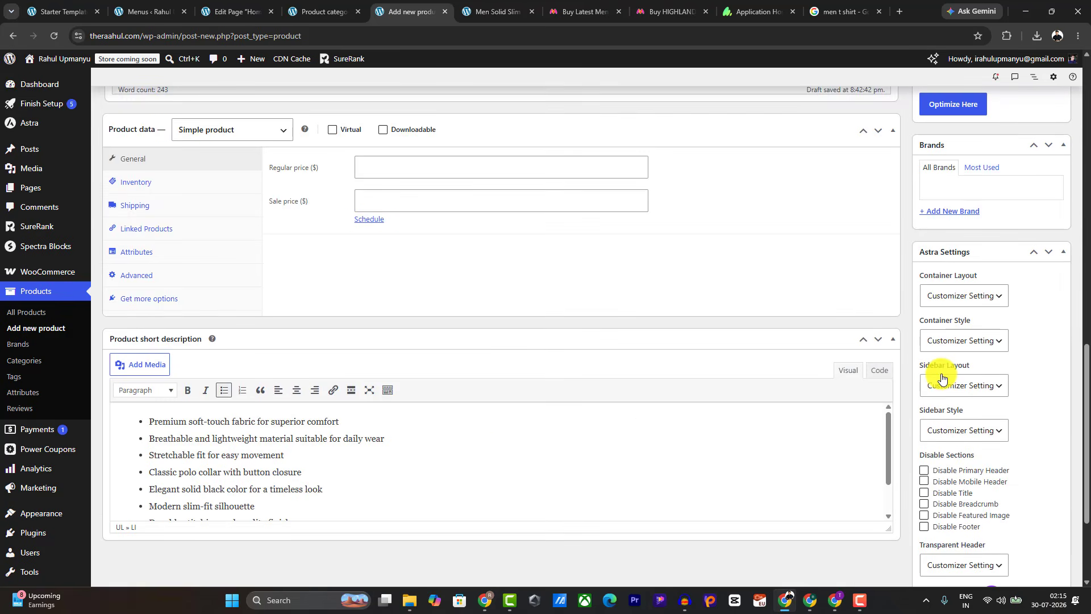
scroll(941, 378, "down", 2)
scroll(966, 455, "up", 20)
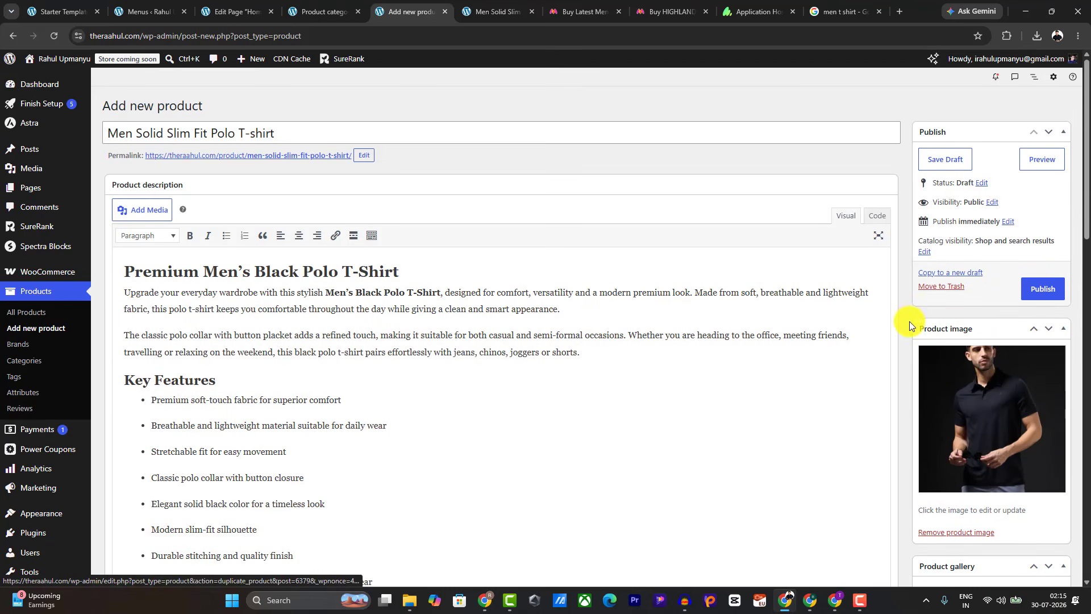
left_click(1040, 295)
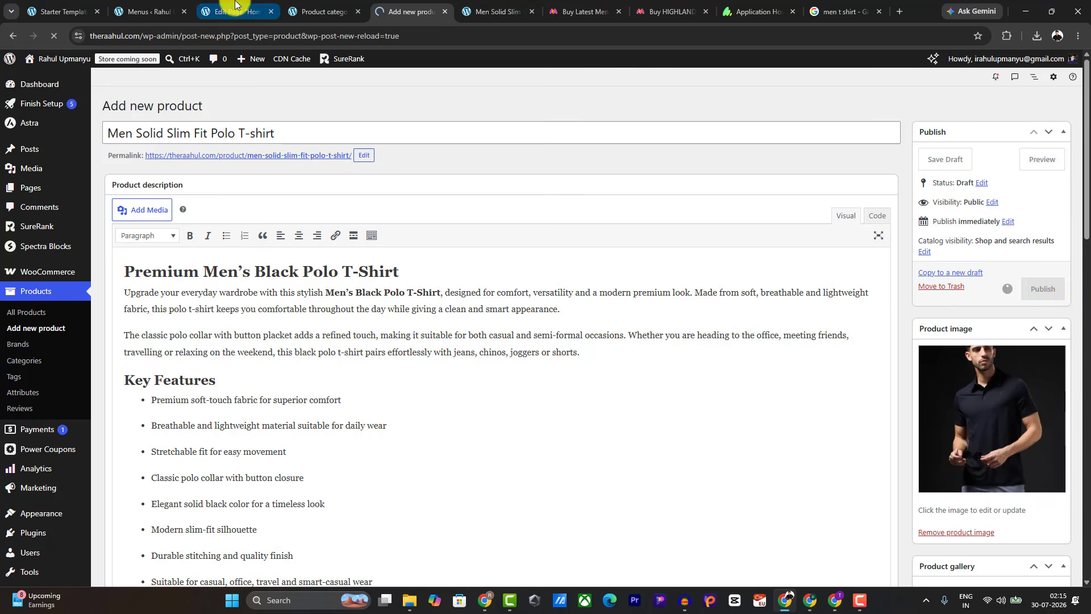
Open the All Products list, then visit the live store's home page.
mouse_move(37, 183)
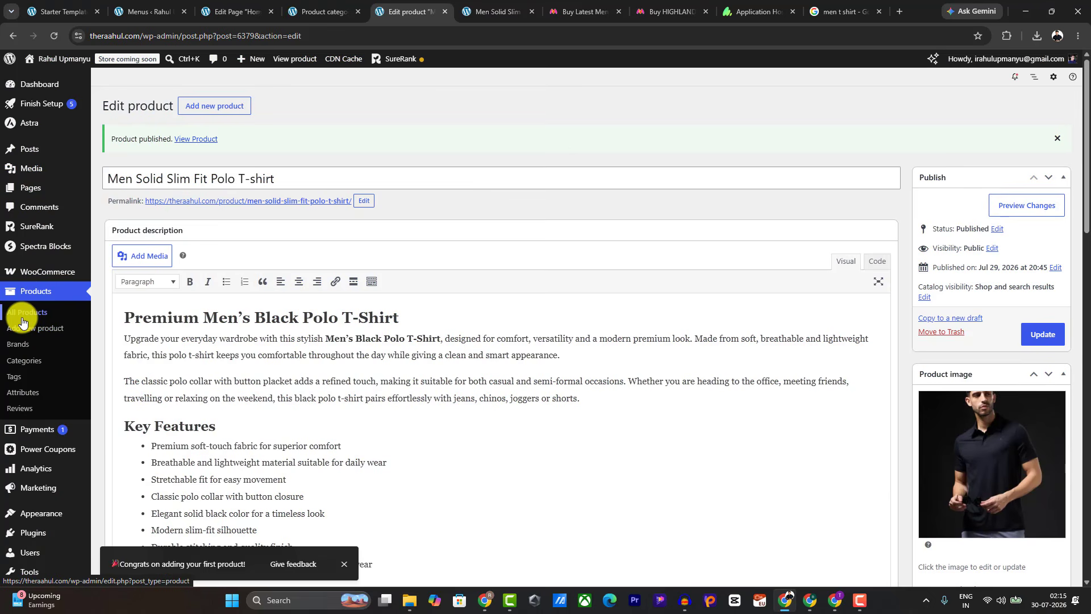
left_click(21, 322)
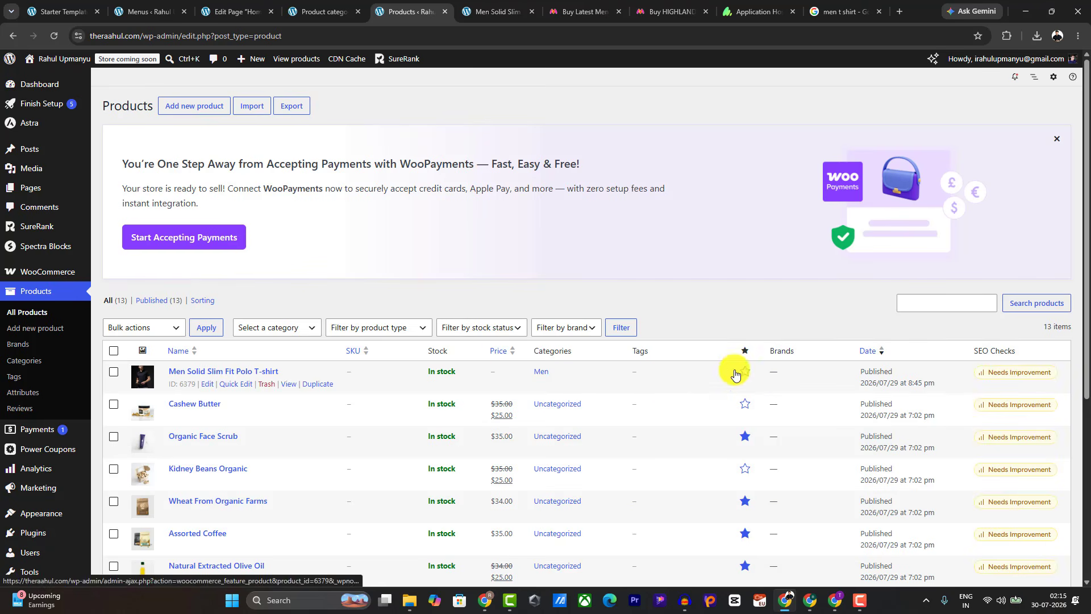
key("ctrl+Tab")
mouse_move(45, 59)
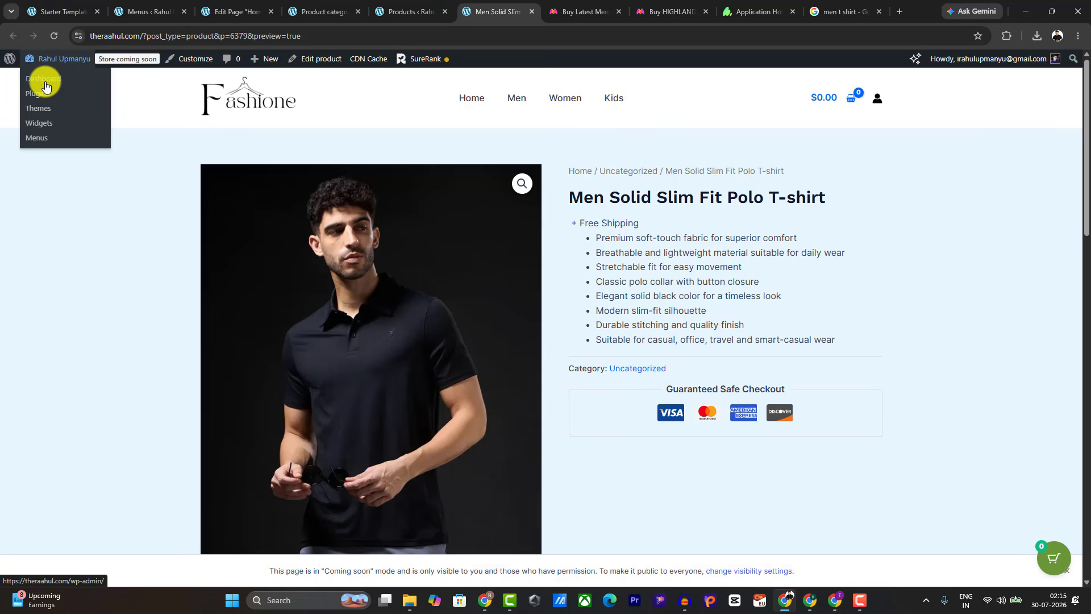
left_click(46, 80)
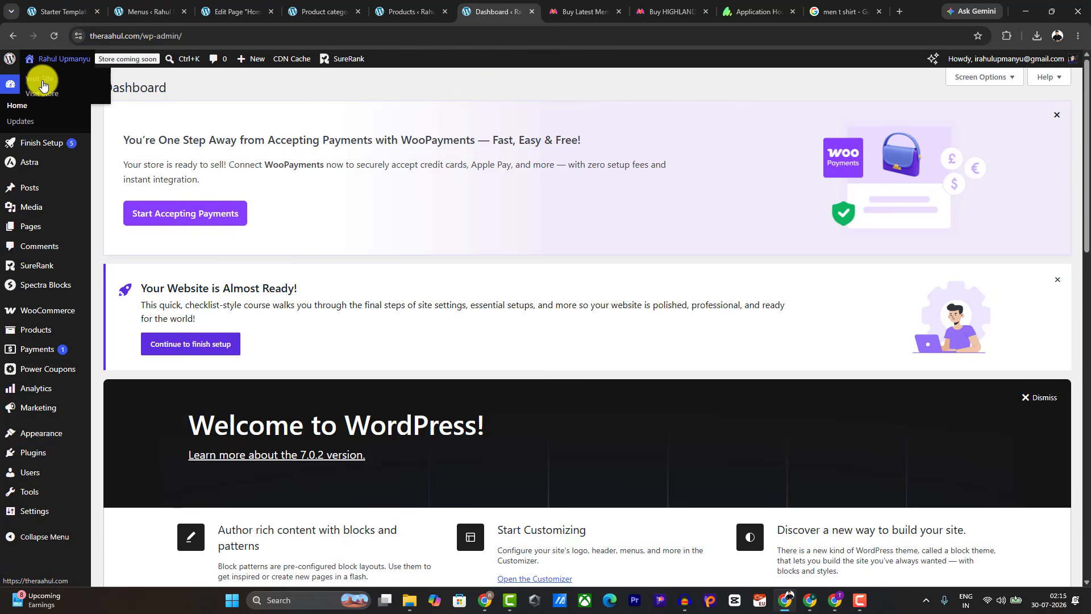
left_click(41, 81)
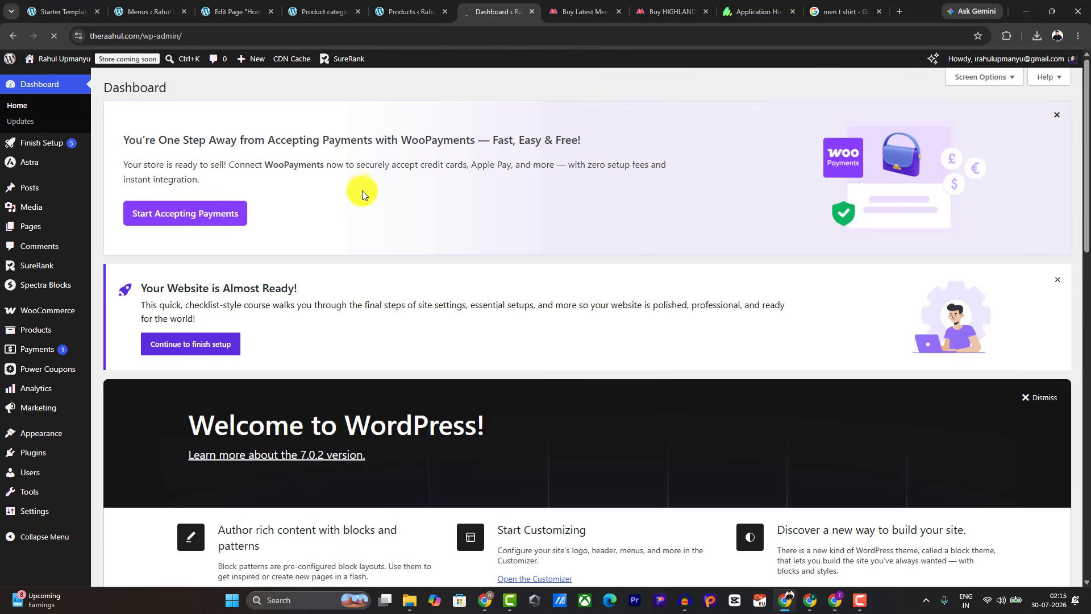
scroll(411, 227, "down", 10)
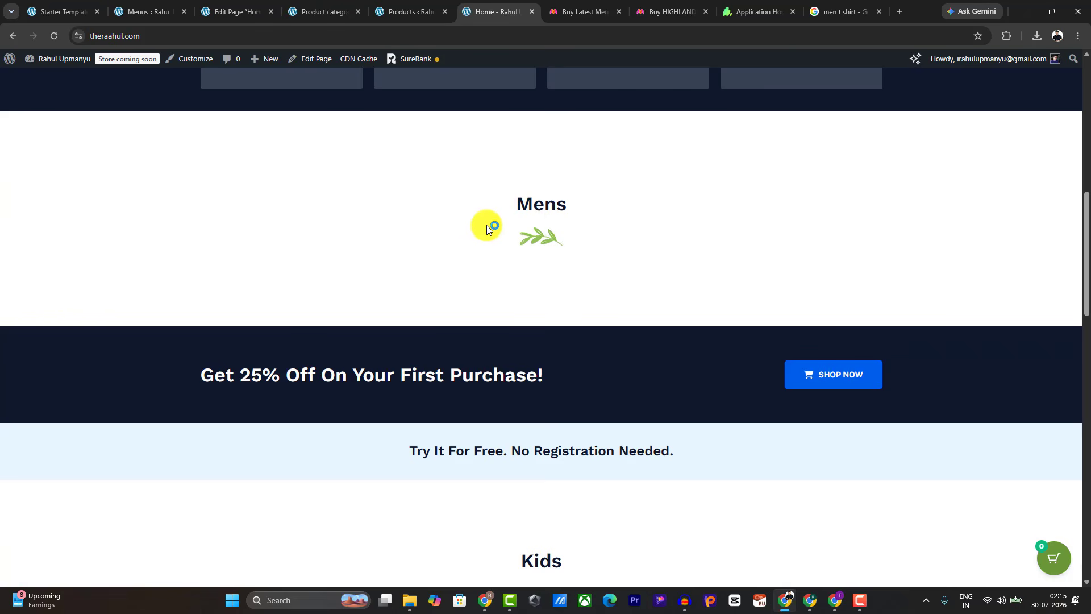
Open the Men Solid Slim Fit Polo T-shirt page from the storefront's Mens section.
left_click(408, 7)
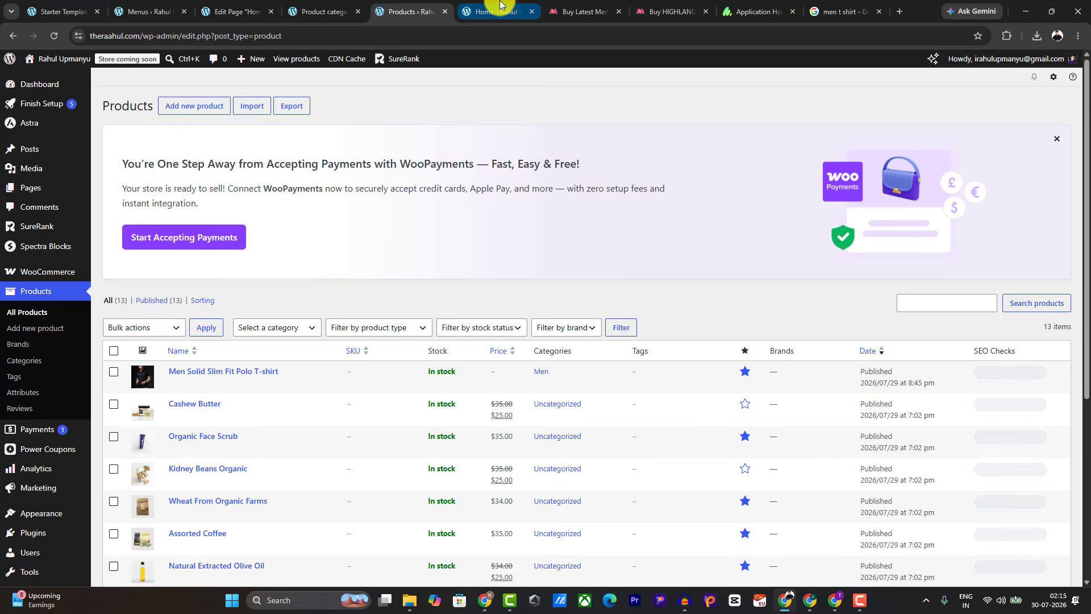
left_click(488, 5)
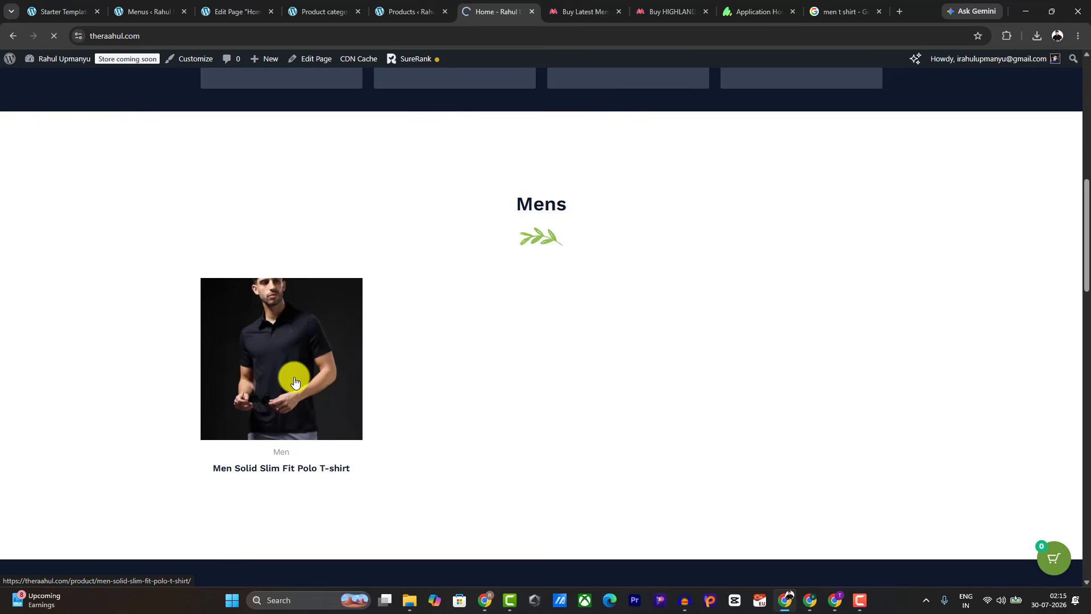
left_click(294, 382)
scroll(471, 243, "down", 9)
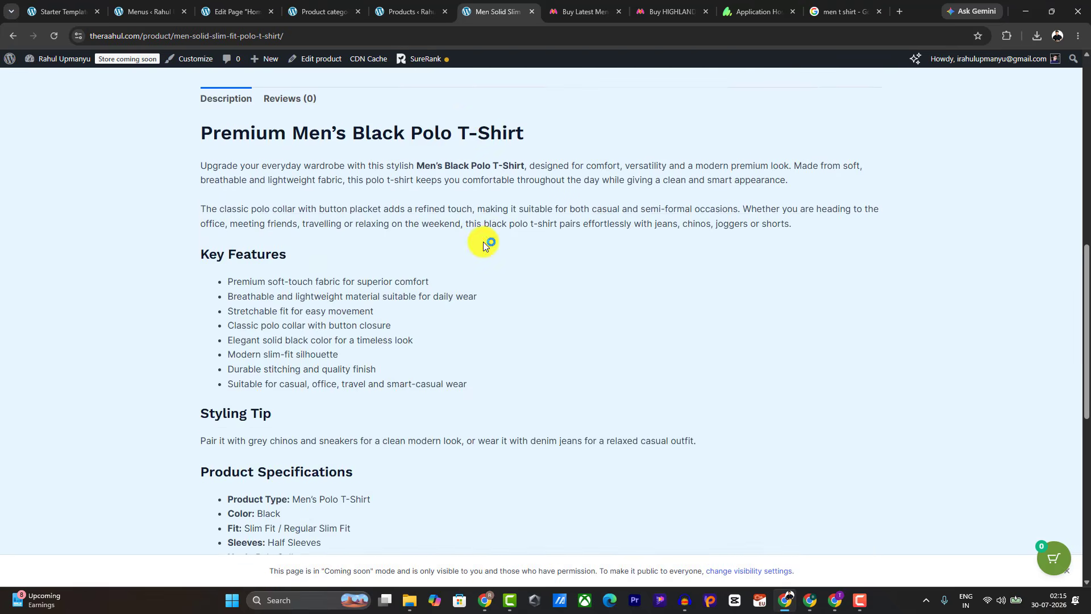
scroll(483, 243, "down", 2)
scroll(484, 244, "up", 9)
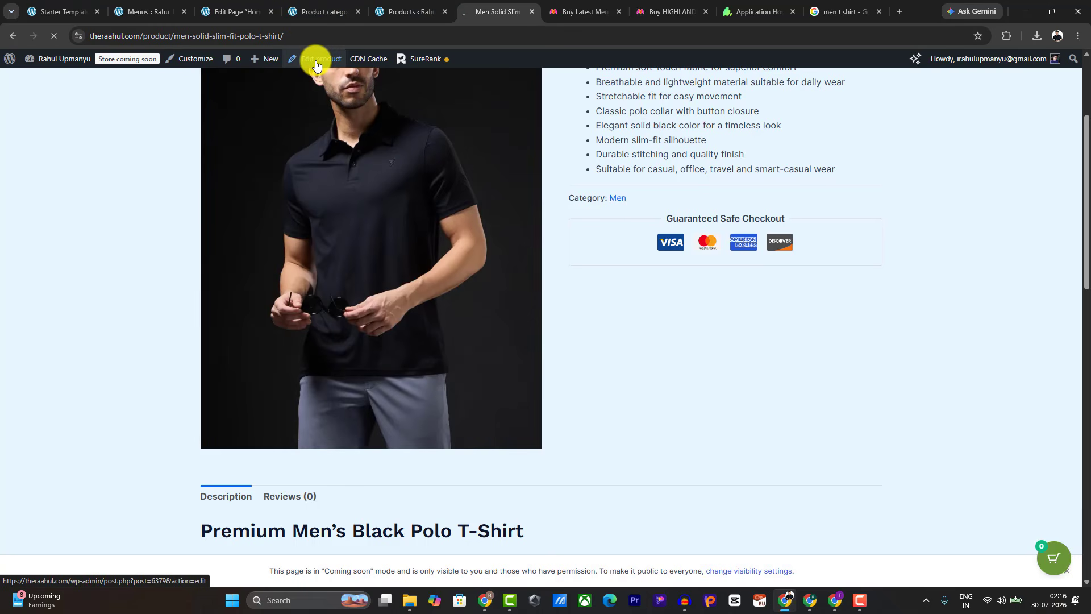
Keep the polo T-shirt's product type set to Simple product.
scroll(372, 247, "down", 7)
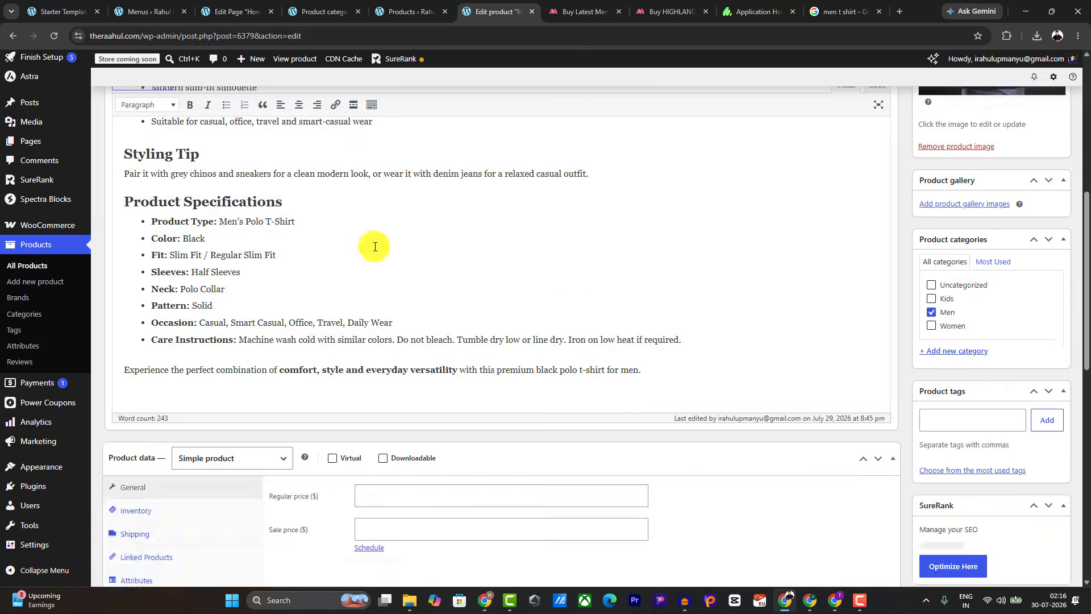
scroll(374, 246, "down", 3)
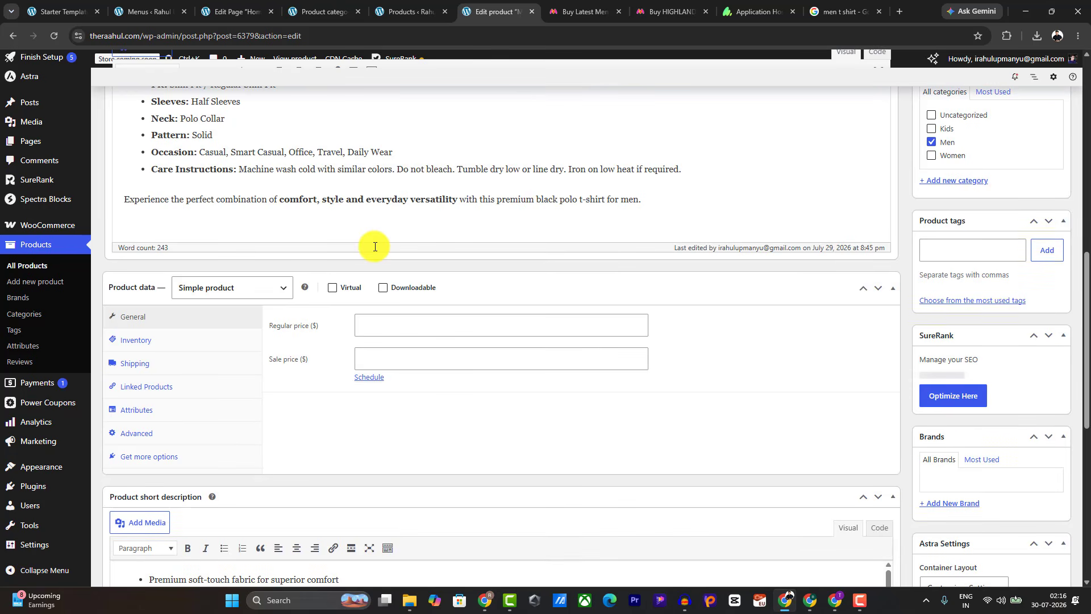
left_click(226, 300)
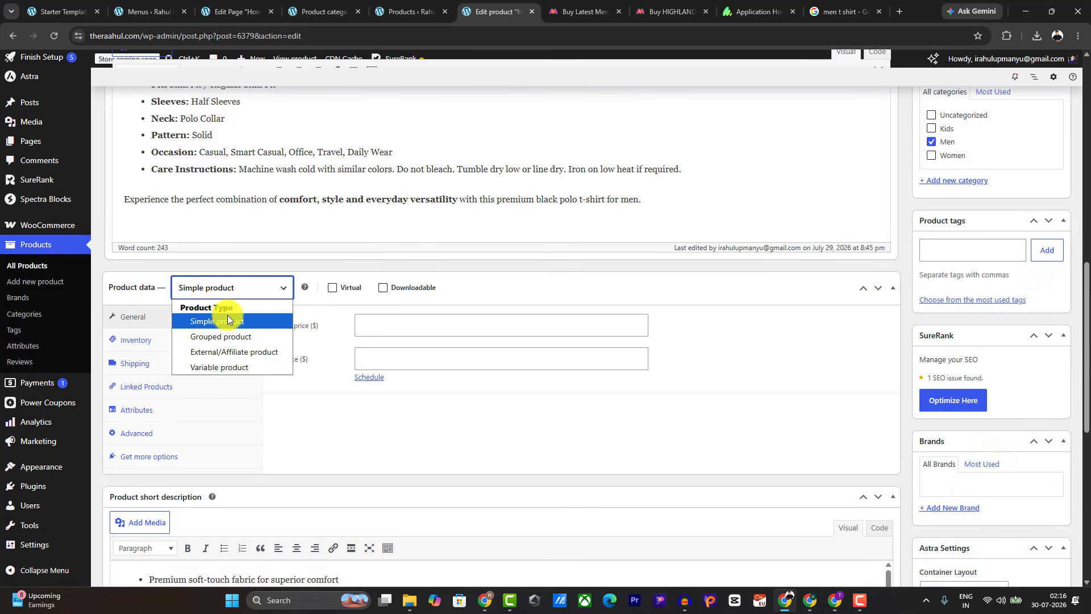
left_click(227, 316)
left_click(243, 288)
left_click(239, 367)
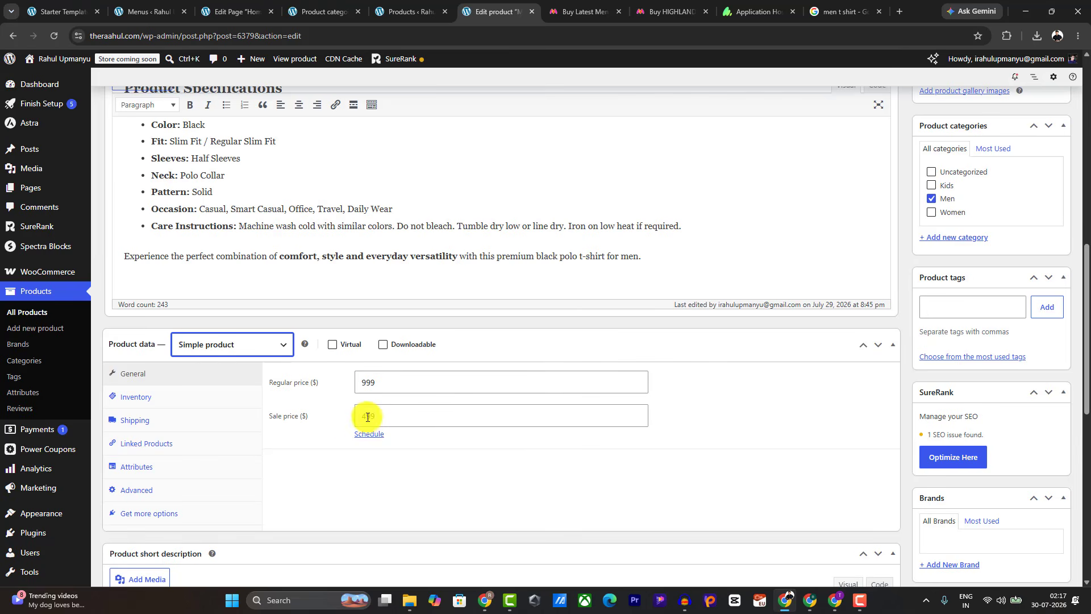
Update the product with its 999 regular price and preview the changes.
scroll(994, 301, "up", 15)
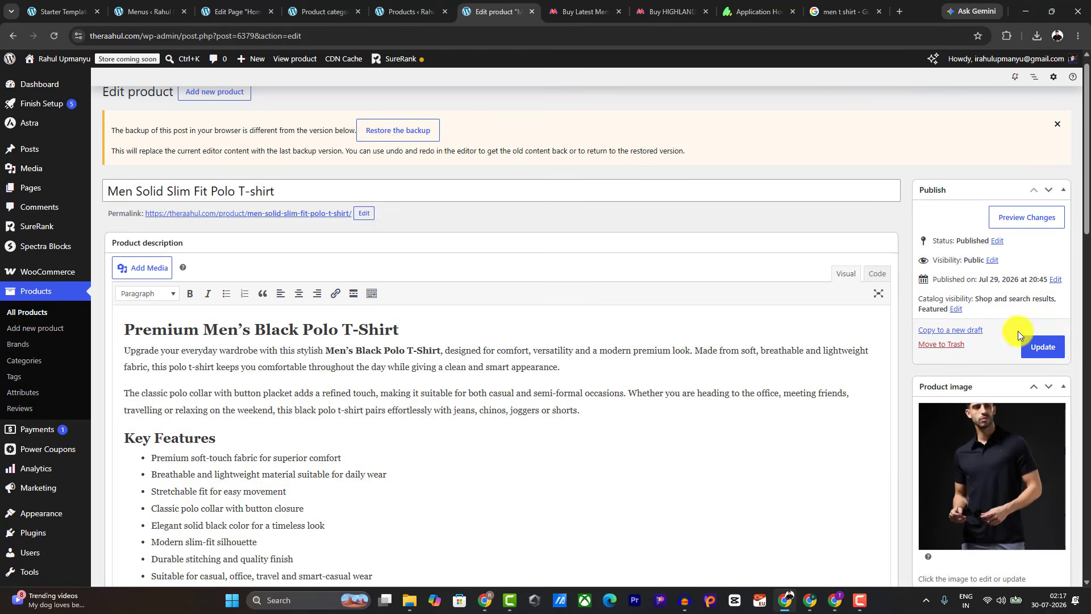
left_click(1033, 342)
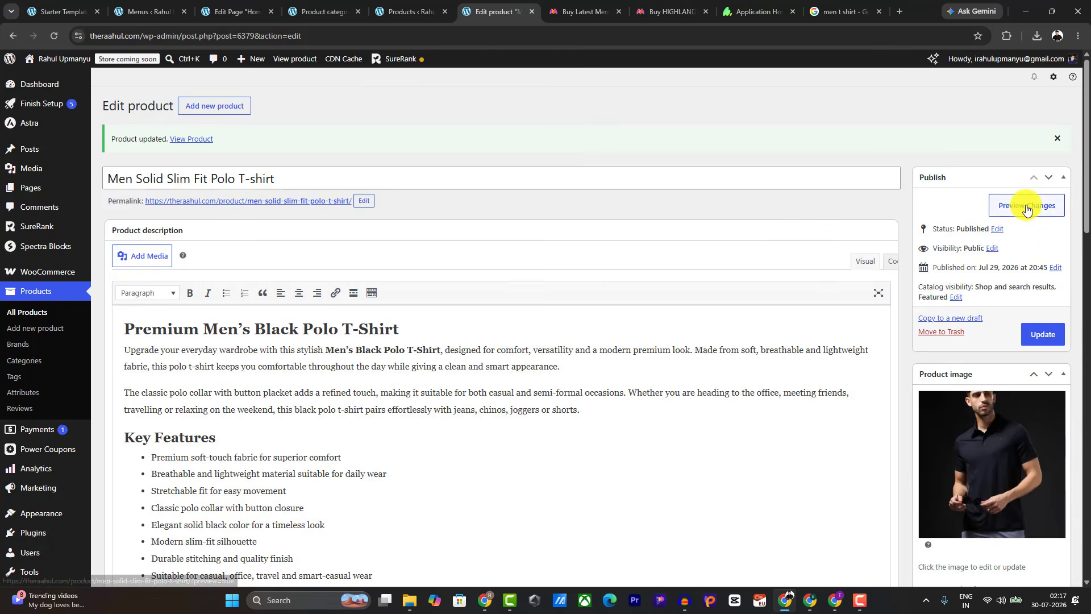
left_click(1023, 206)
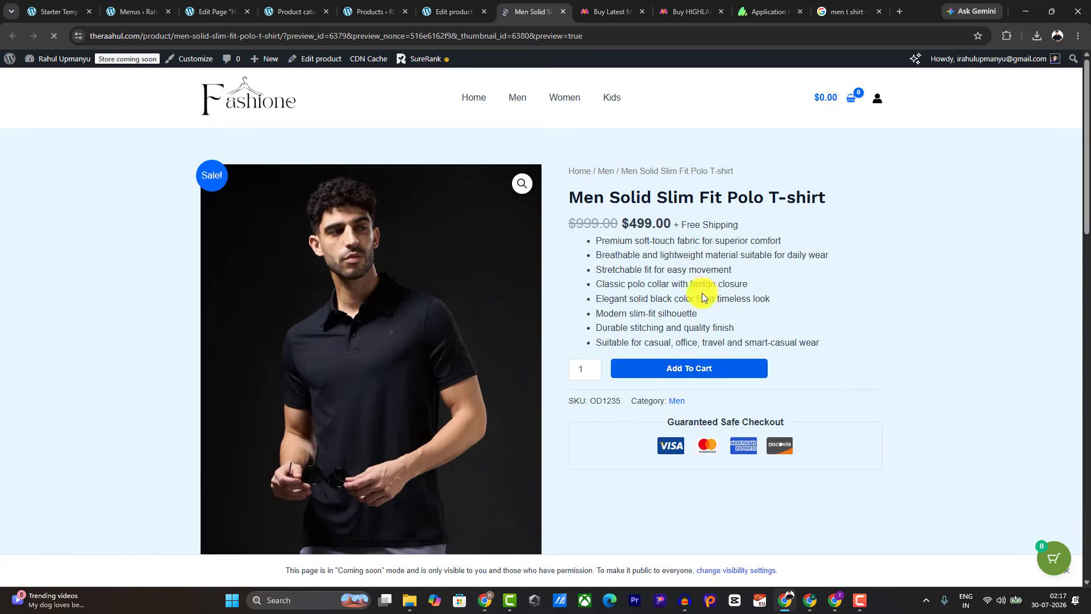
Check the preview shows $999.00 struck through beside the $499.00 sale price.
scroll(507, 315, "down", 5)
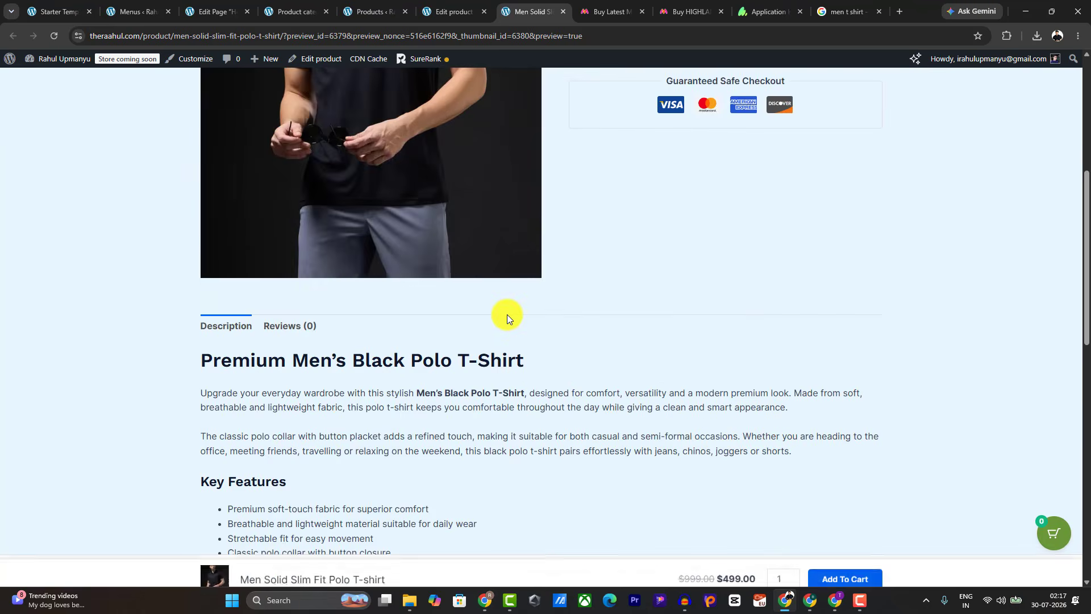
scroll(507, 315, "up", 5)
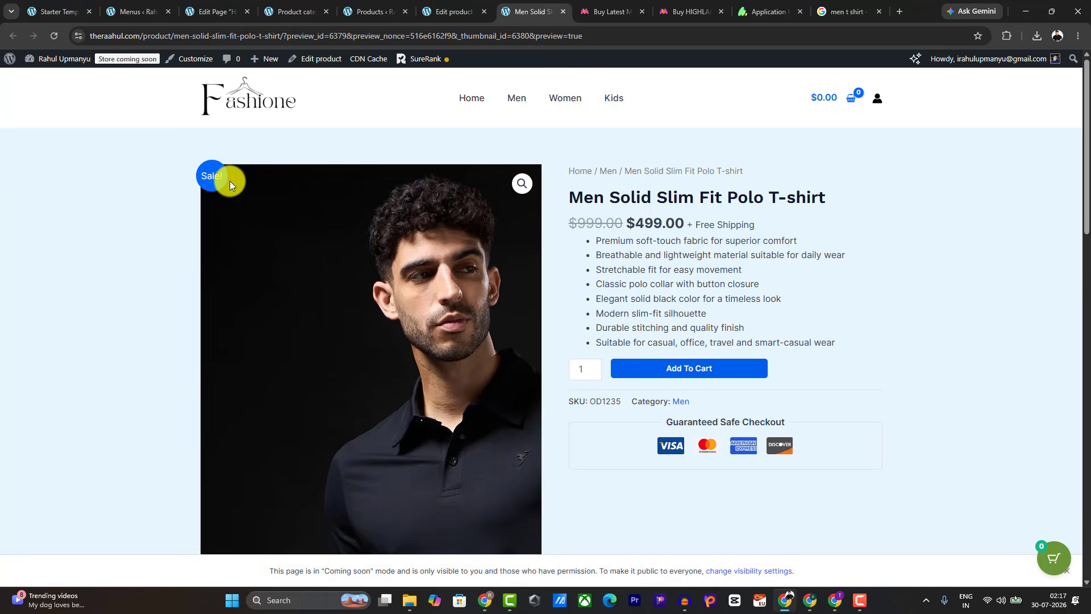
left_click_drag(578, 224, 644, 225)
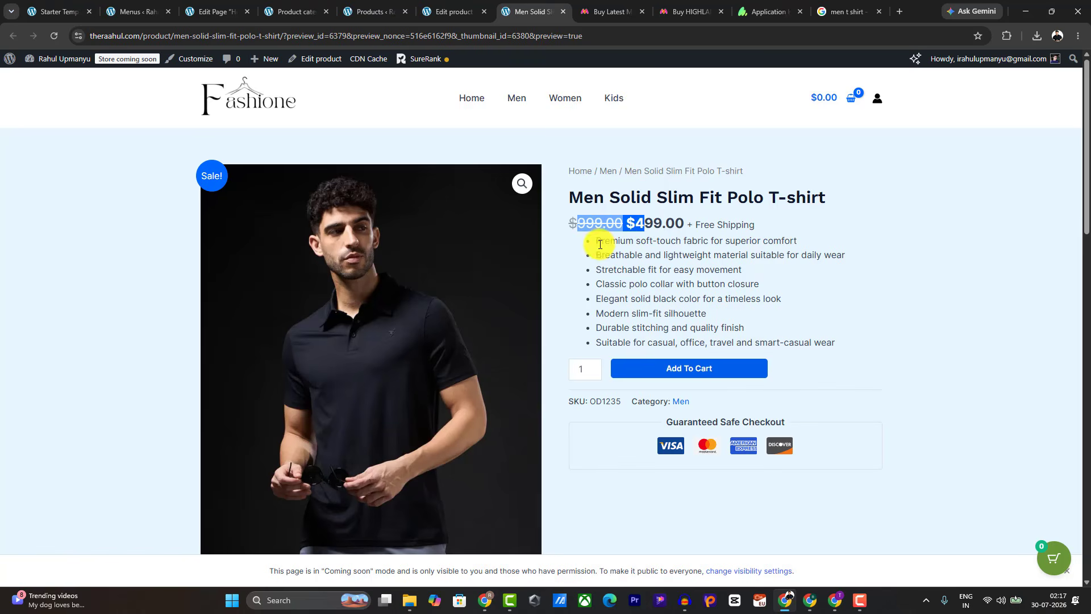
scroll(650, 320, "down", 5)
scroll(643, 319, "up", 5)
scroll(642, 321, "down", 12)
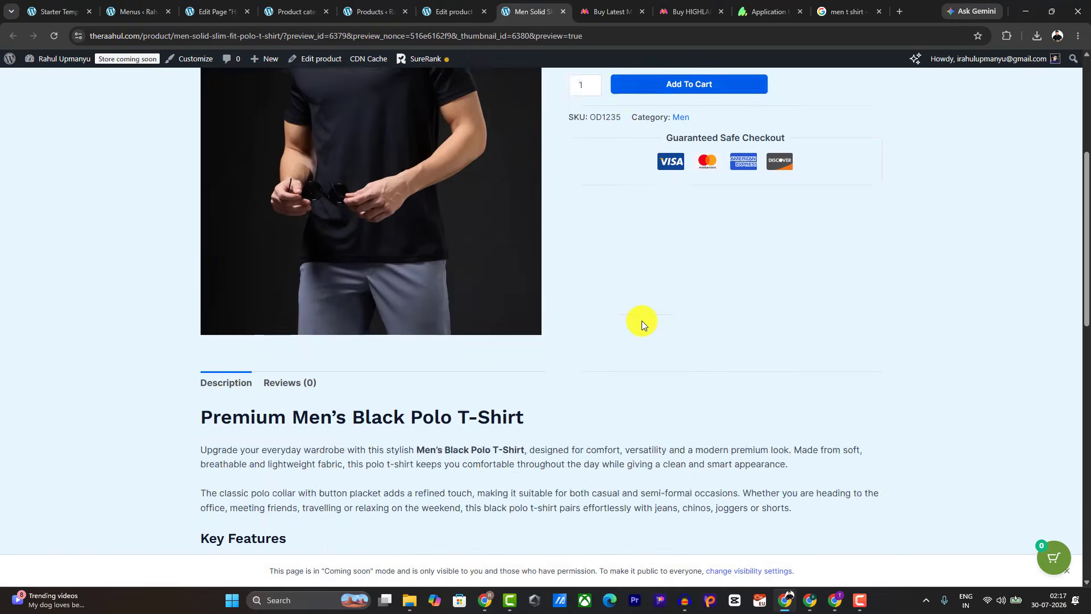
scroll(635, 328, "down", 4)
scroll(621, 319, "up", 16)
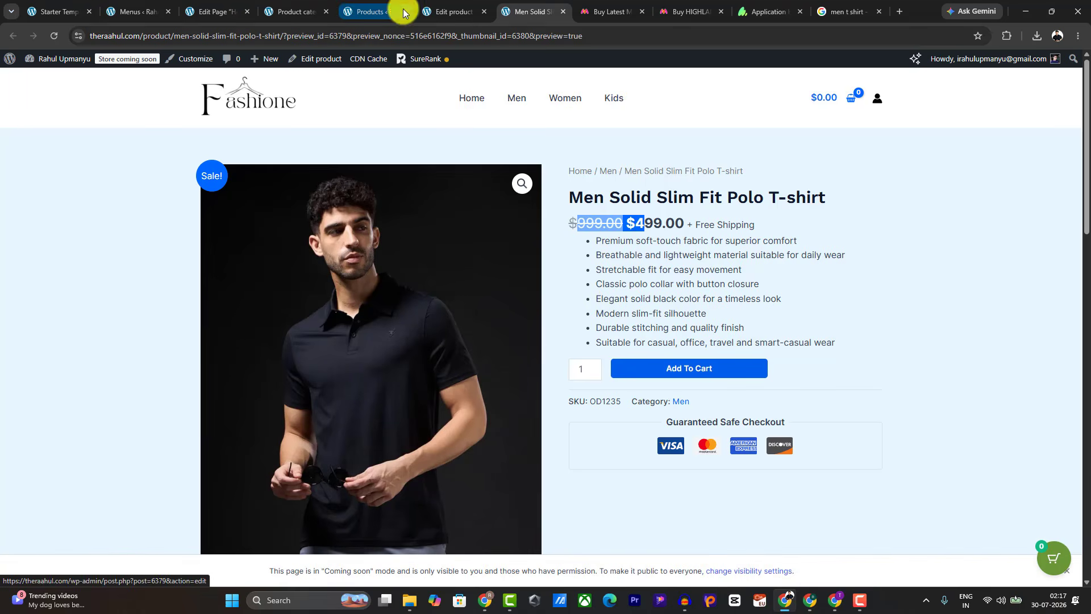
Select all products except the Men Solid Slim Fit Polo T-shirt and choose Move to Trash.
left_click(435, 3)
left_click(22, 320)
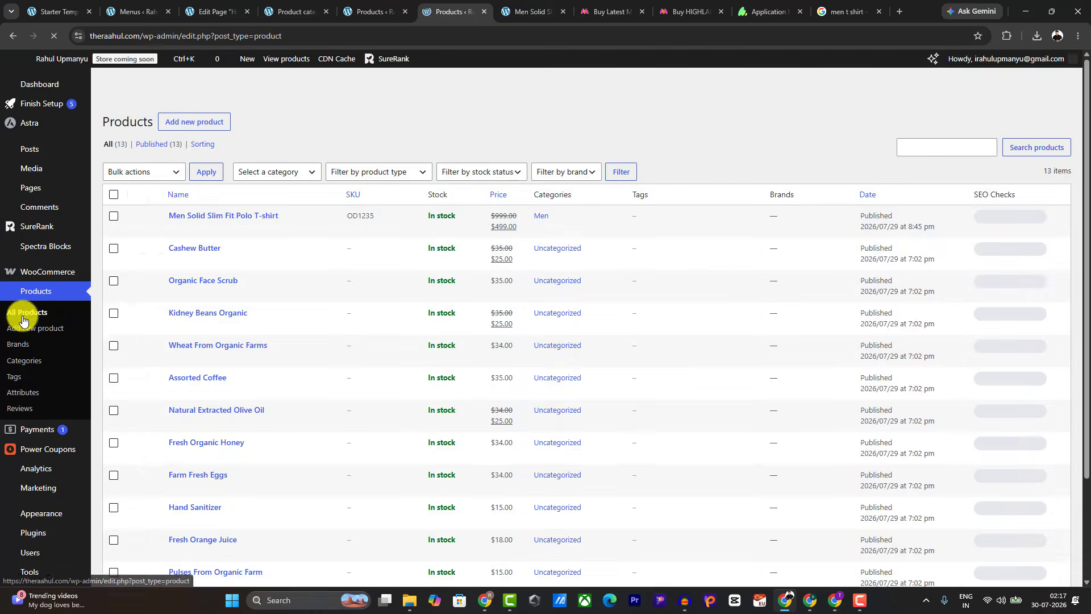
left_click(113, 351)
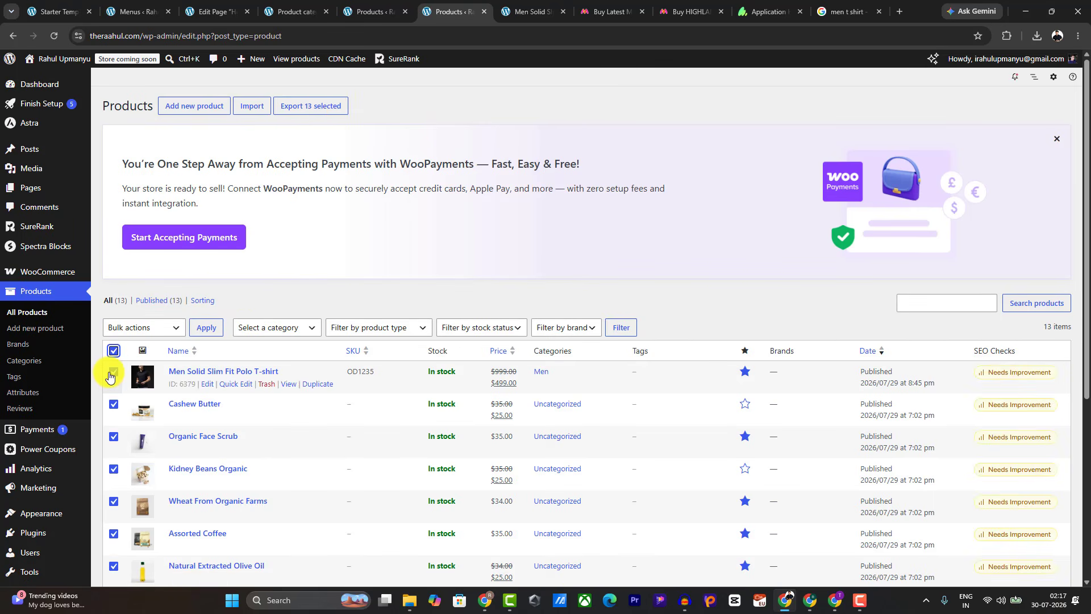
left_click(113, 372)
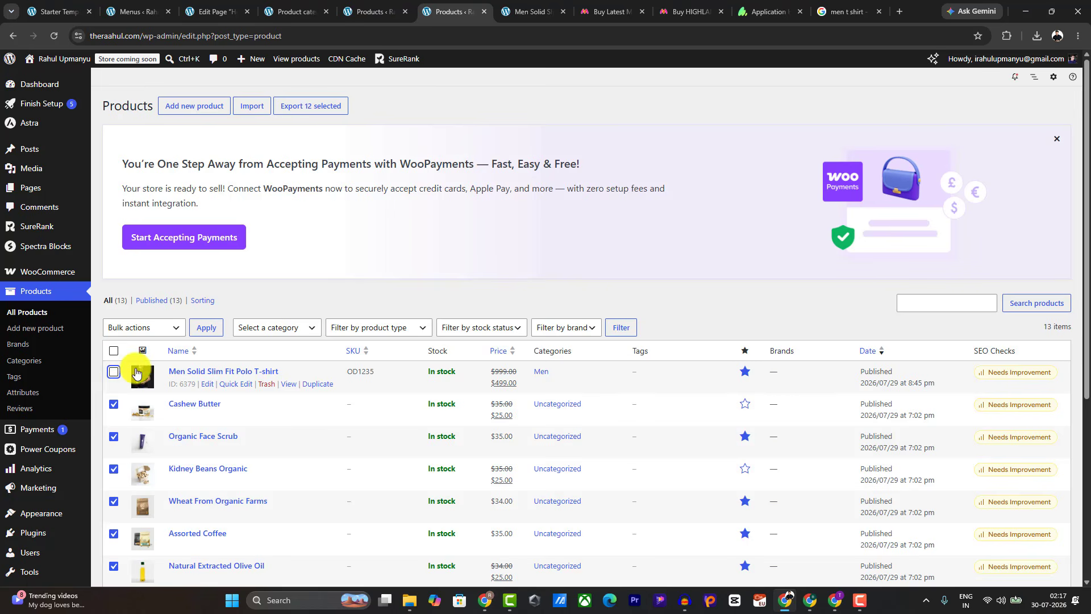
left_click(144, 328)
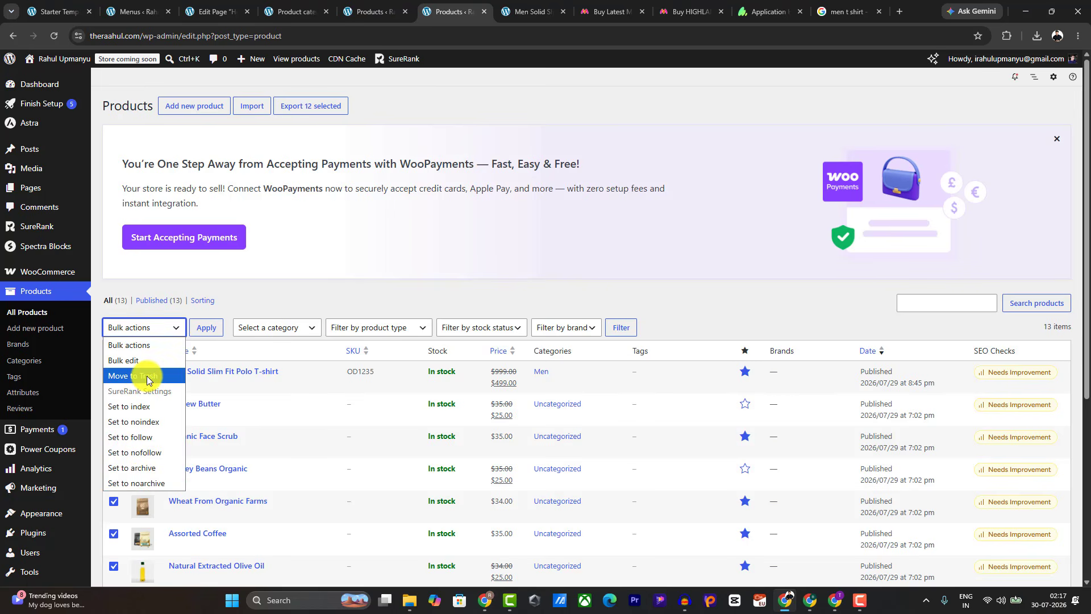
left_click(147, 380)
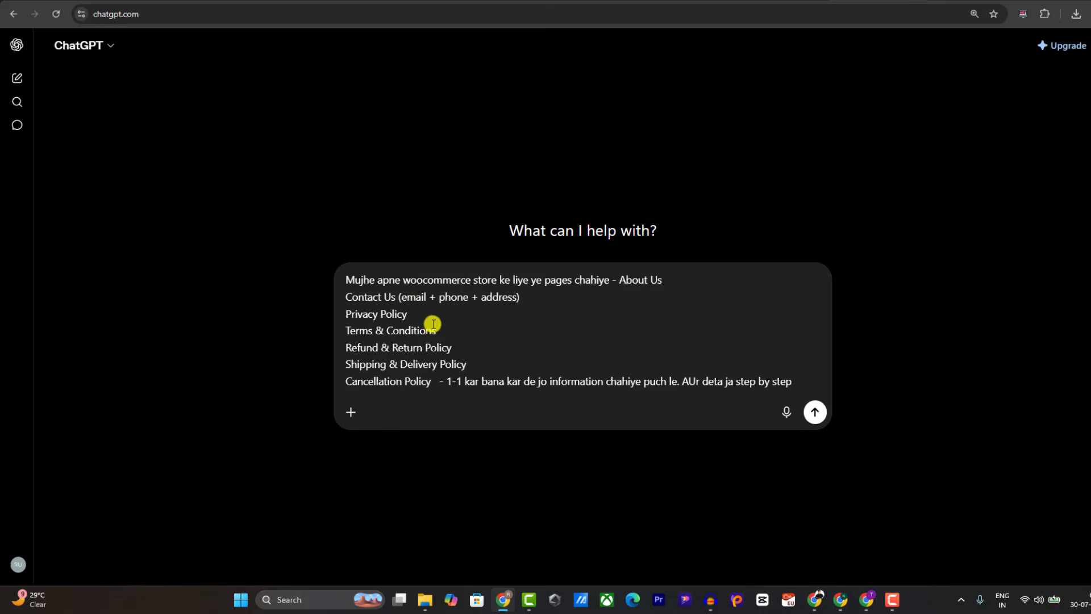
Delete the contact-details note from the prompt and send the store pages request.
left_click_drag(410, 300, 535, 302)
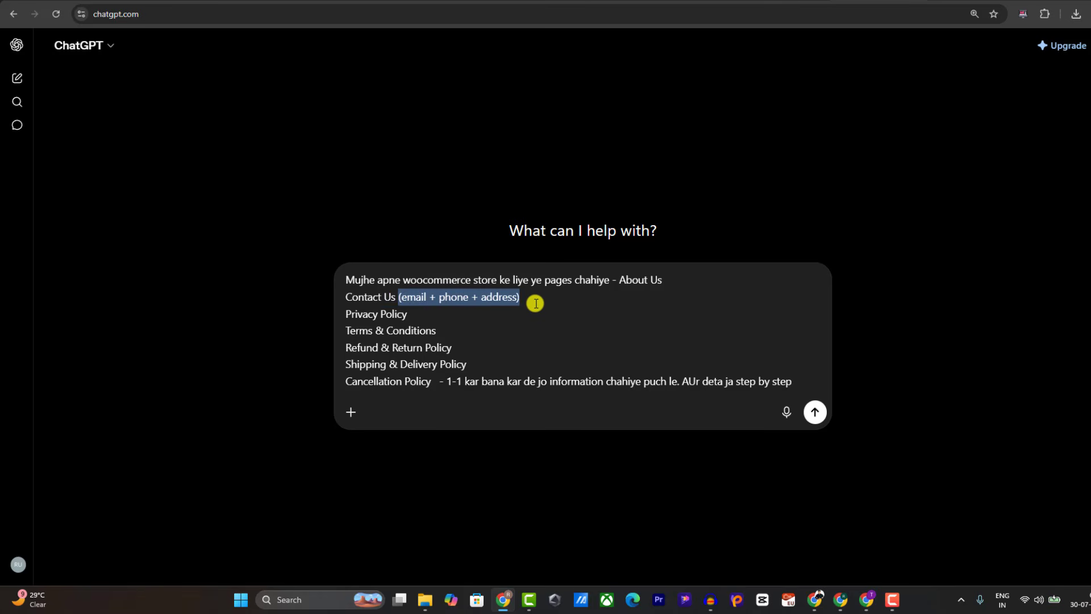
key("BackSpace")
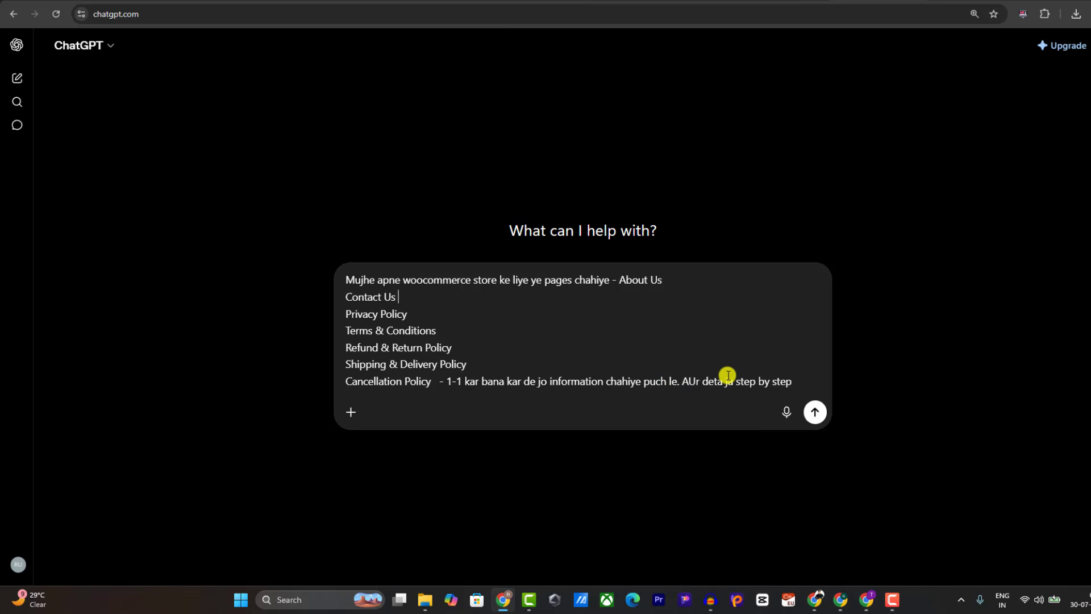
left_click(815, 413)
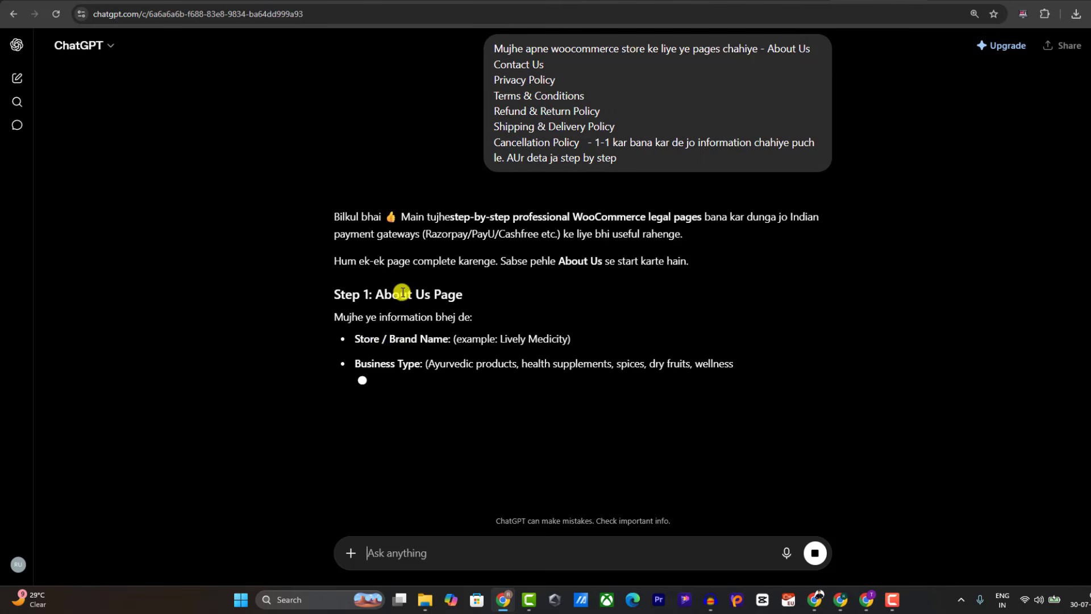
Copy the About Us details template from ChatGPT's reply.
scroll(366, 321, "down", 2)
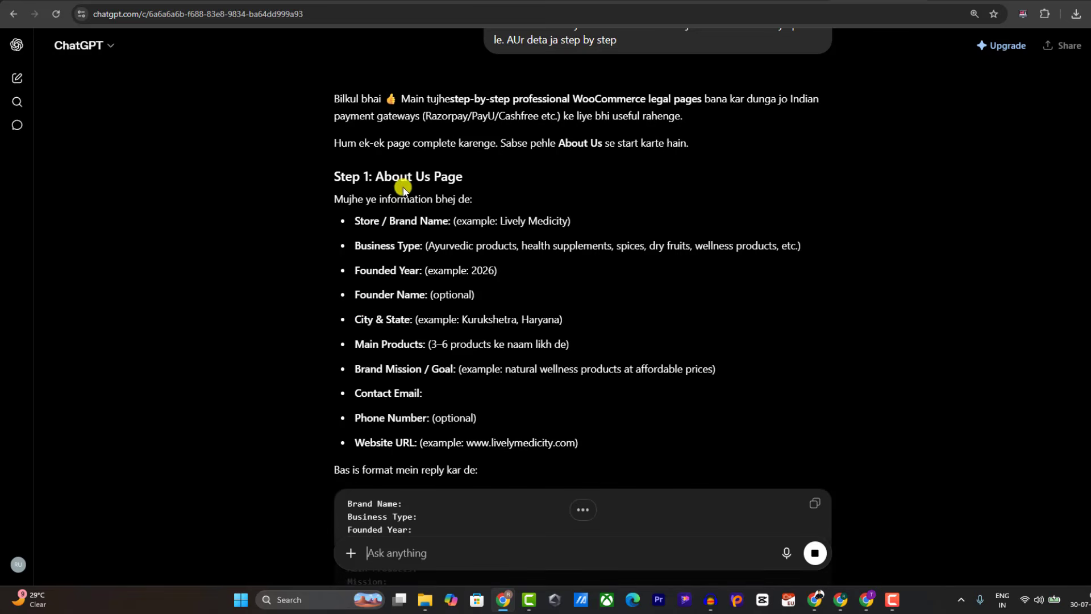
scroll(430, 206, "down", 4)
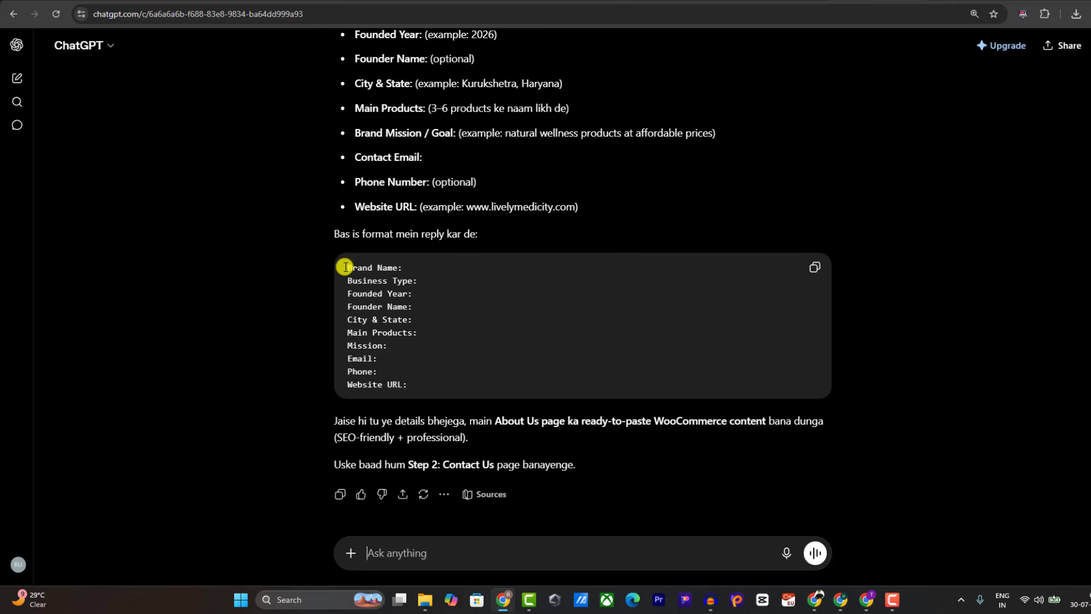
left_click_drag(345, 266, 441, 380)
key("ctrl+c")
right_click(403, 323)
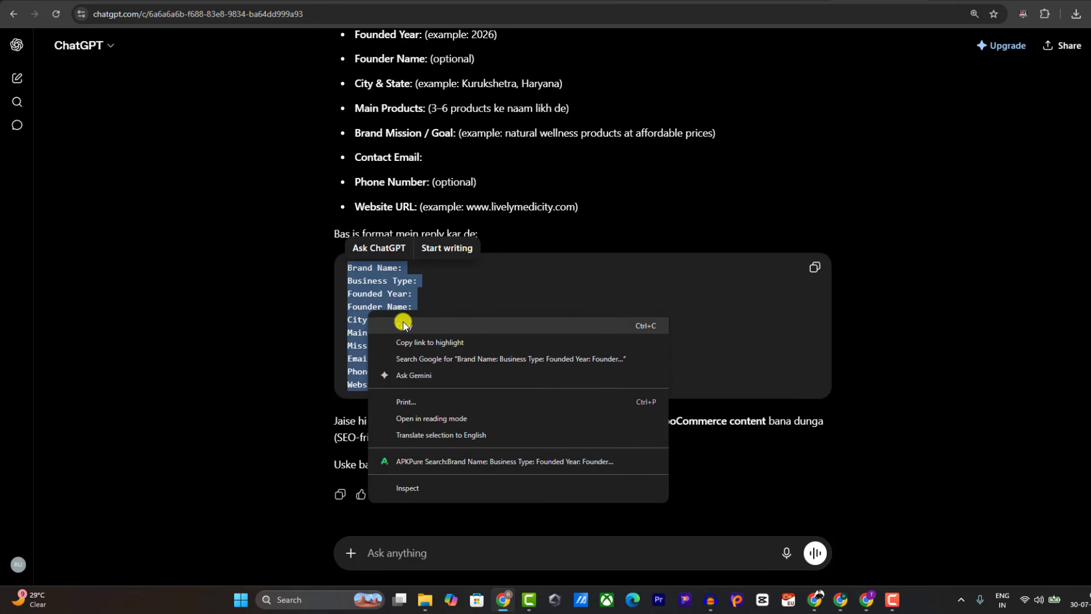
left_click(403, 326)
key("ctrl+Tab")
Replace the page-name list in the notes with the pasted About Us field labels.
key("ctrl+a")
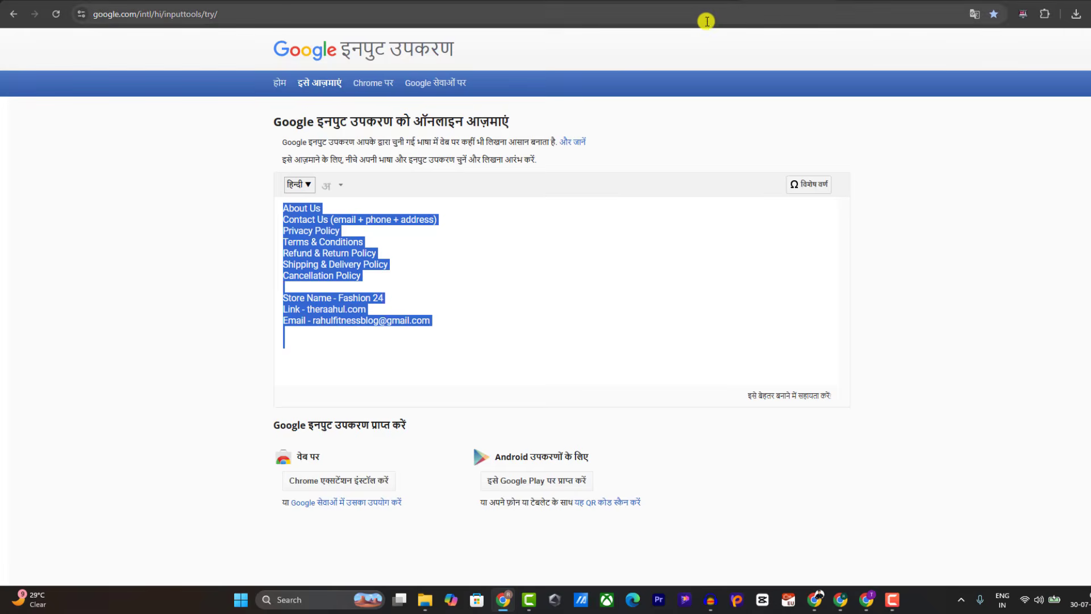
left_click(500, 242)
left_click_drag(354, 271, 205, 181)
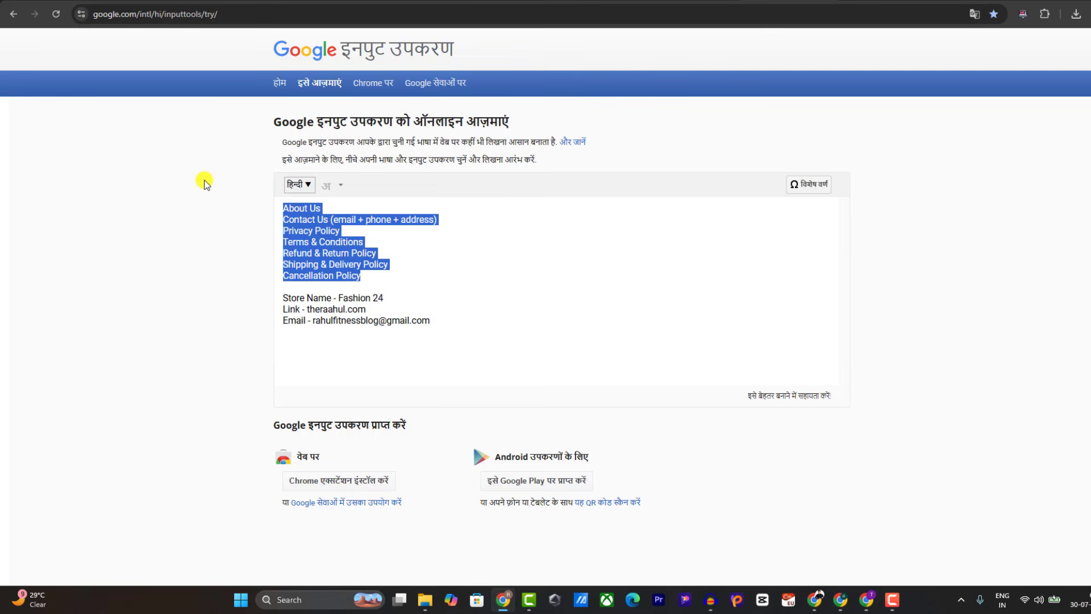
key("BackSpace")
key("ctrl+v")
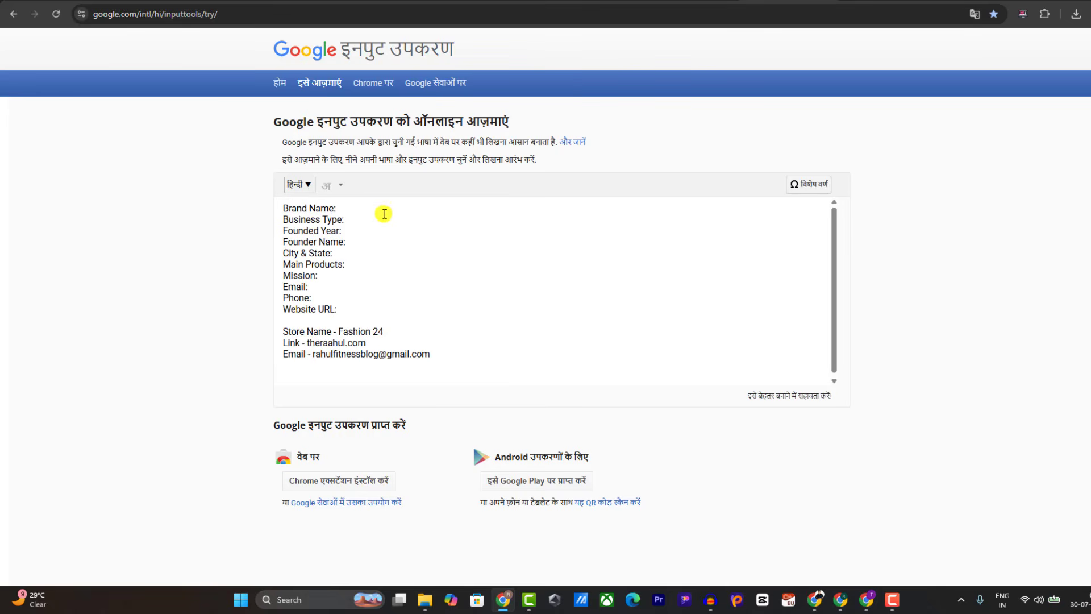
Fill the fields with Fashion 24, Individual, 2026, Kurukshetra and contact details, then select everything.
left_click_drag(391, 332, 342, 329)
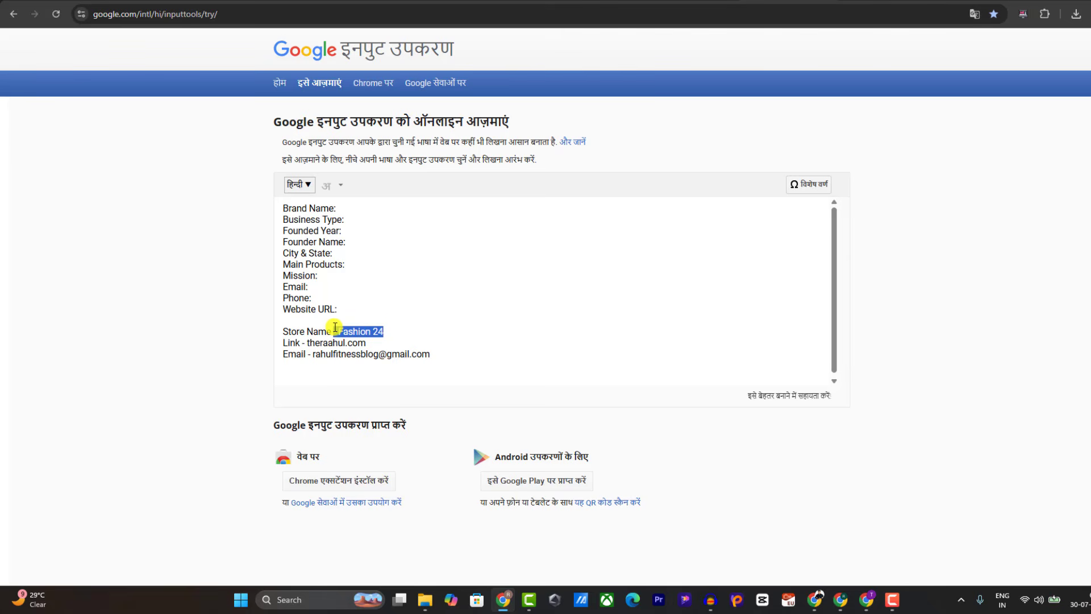
key("ctrl+x")
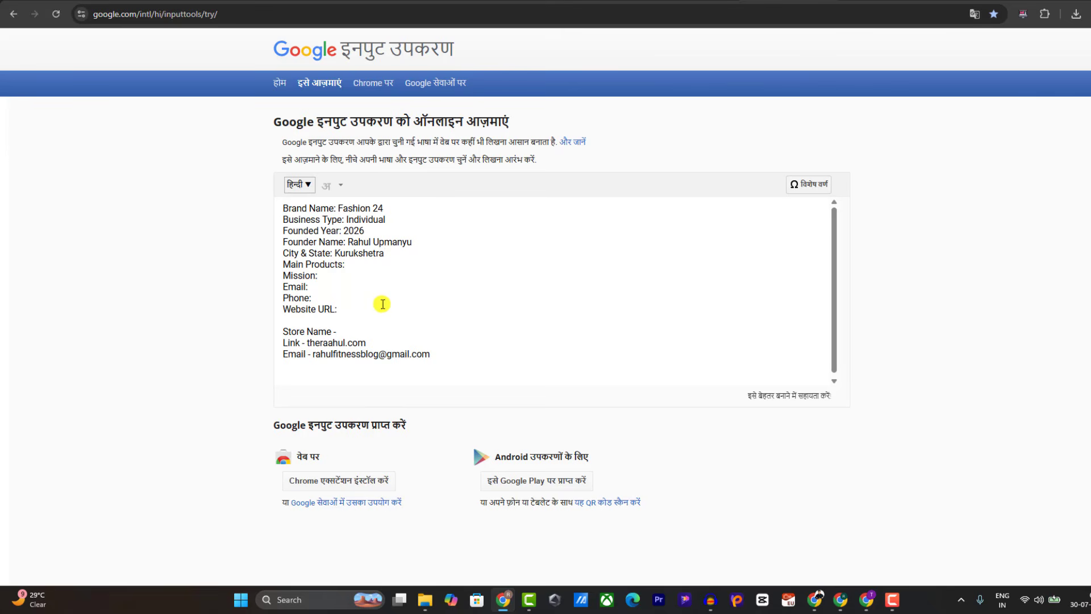
key("ctrl+a")
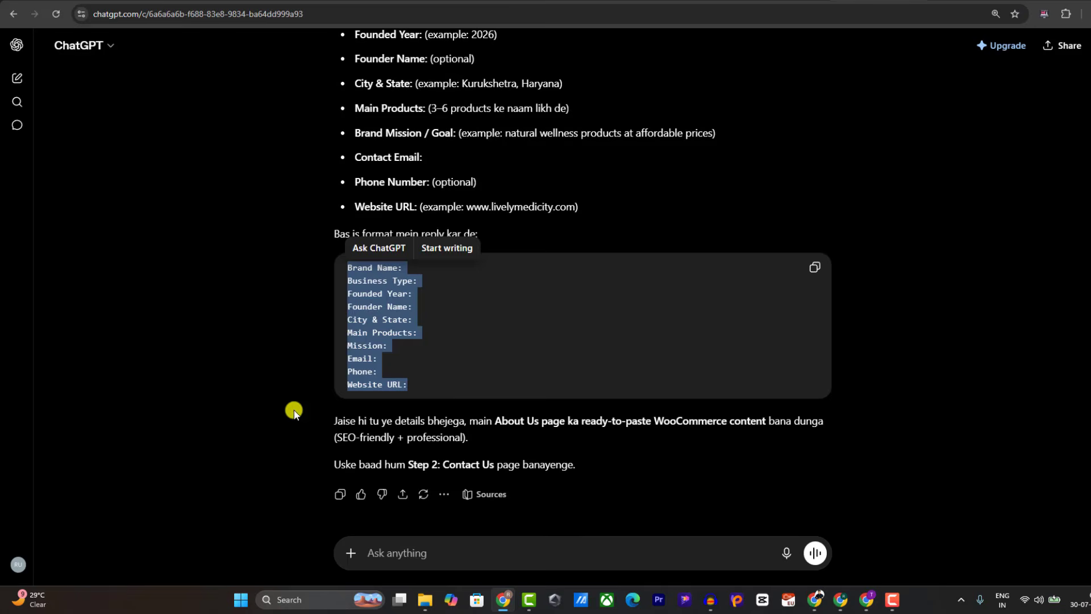
Paste the filled-in Fashion 24 details into ChatGPT and send them.
left_click(392, 551)
key("ctrl+v")
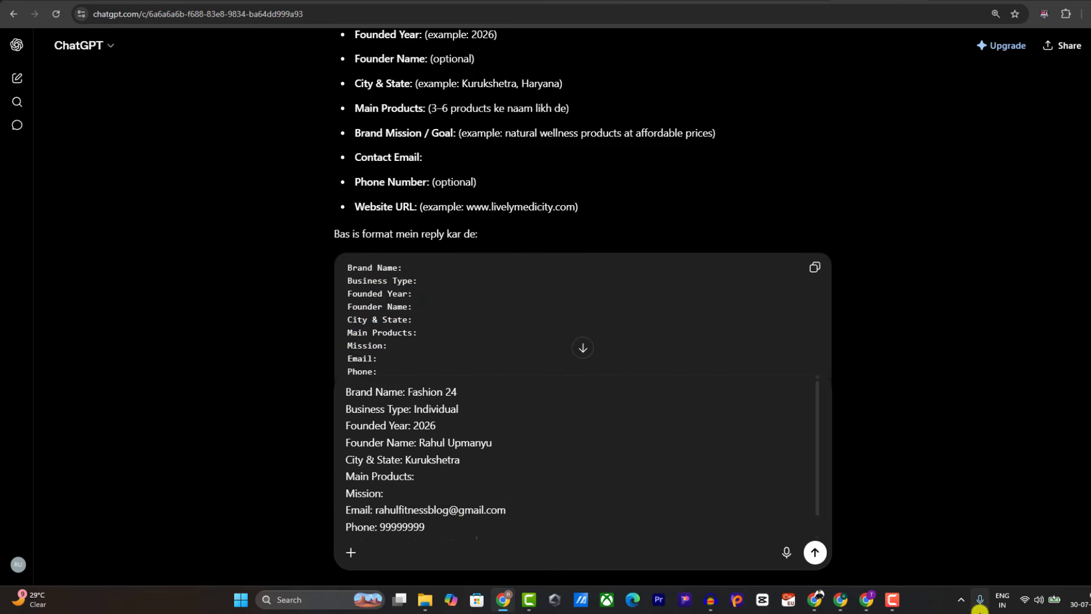
key("Return")
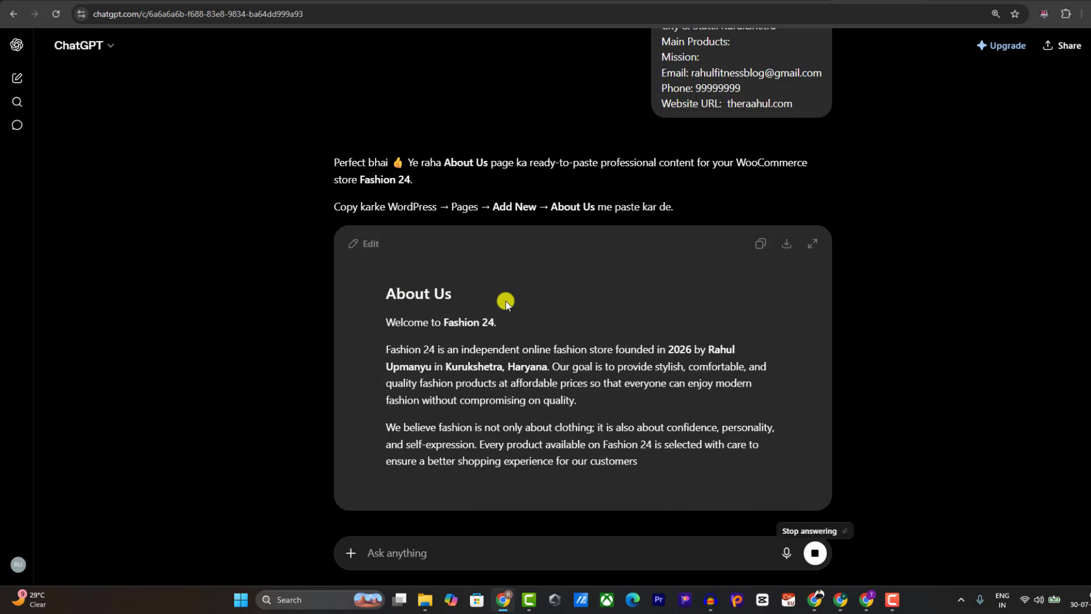
Copy the generated Fashion 24 About Us page text.
scroll(532, 354, "up", 6)
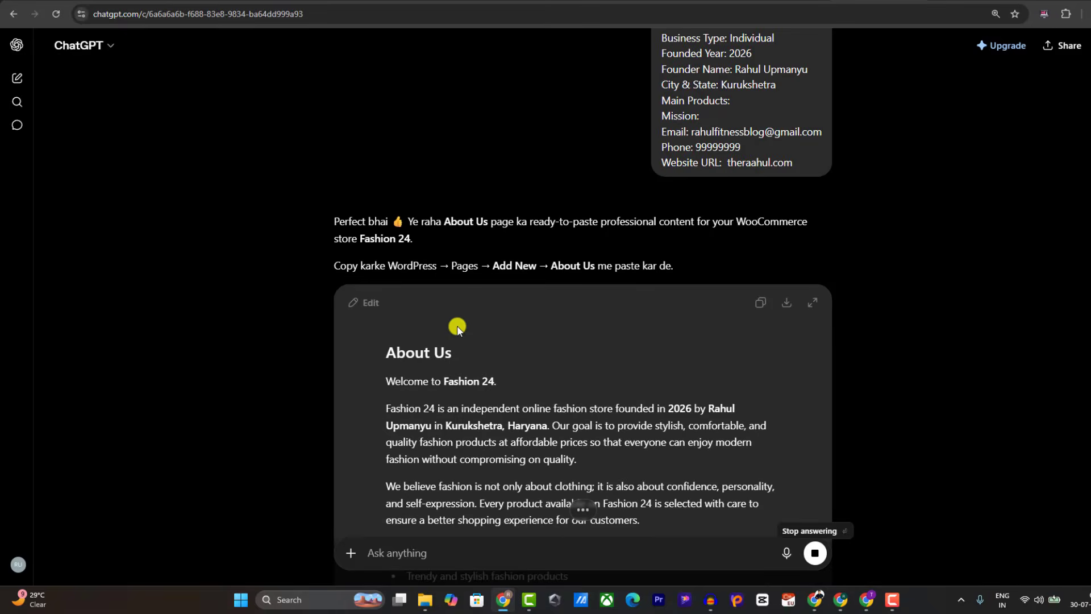
scroll(431, 356, "down", 9)
scroll(429, 356, "up", 5)
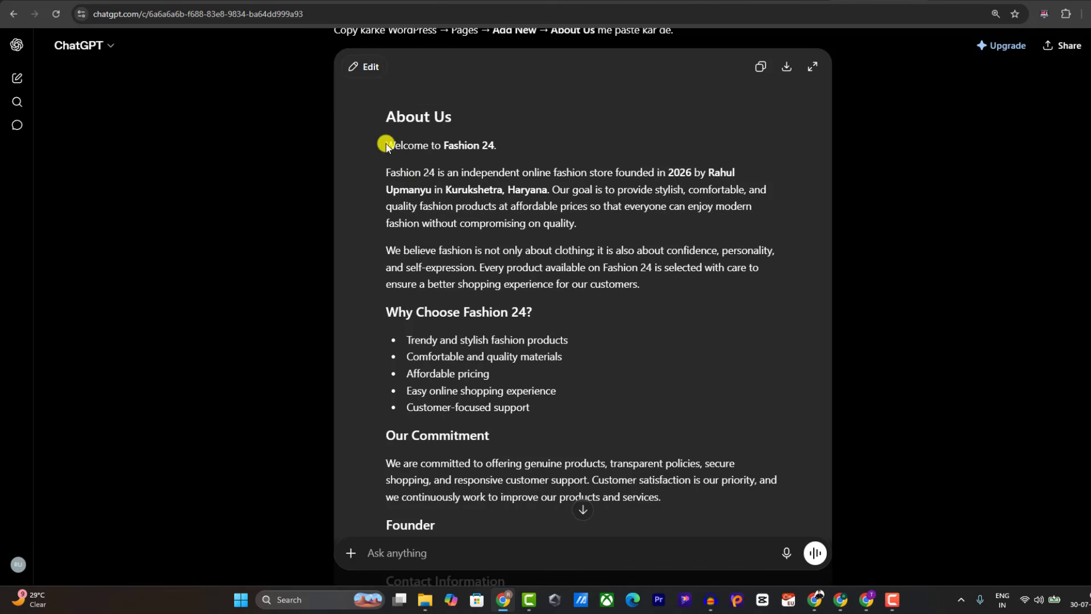
left_click_drag(386, 143, 734, 108)
right_click(682, 74)
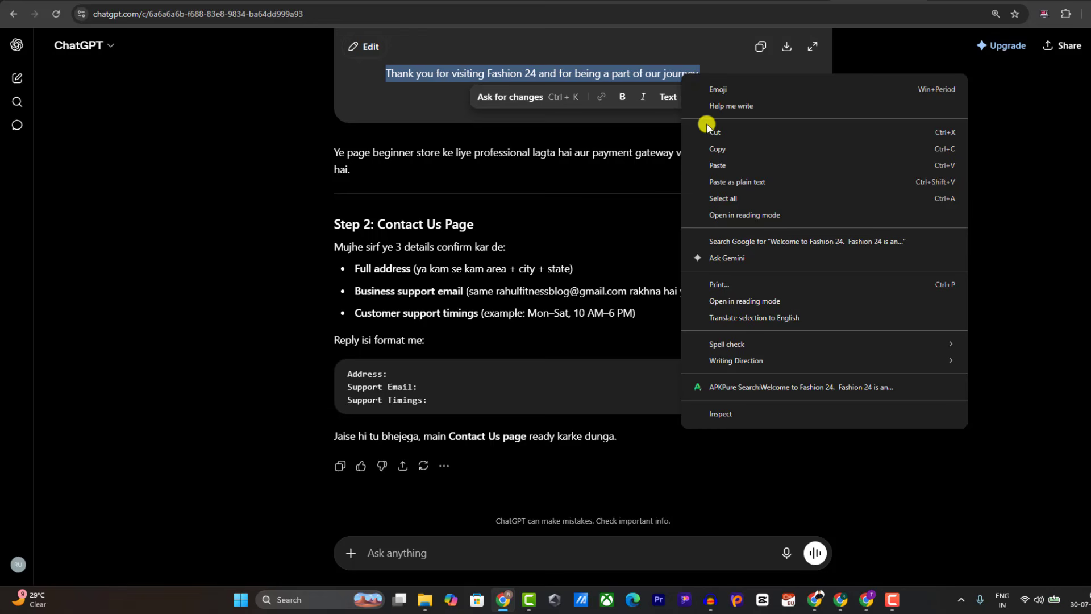
left_click(704, 147)
left_click(816, 601)
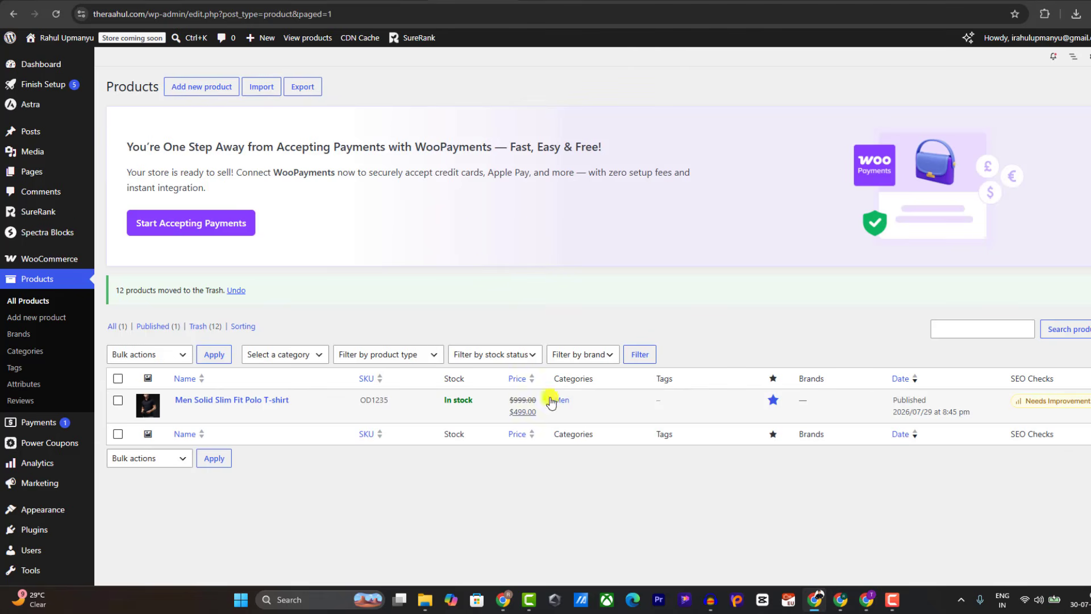
Open Pages > All Pages in the WordPress admin.
left_click(895, 601)
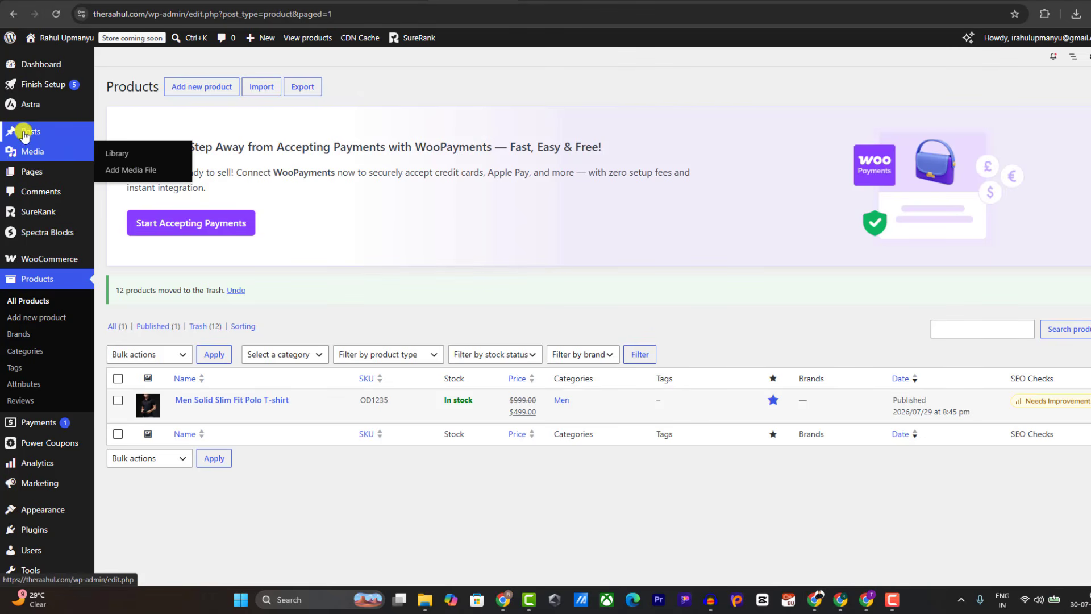
mouse_move(43, 171)
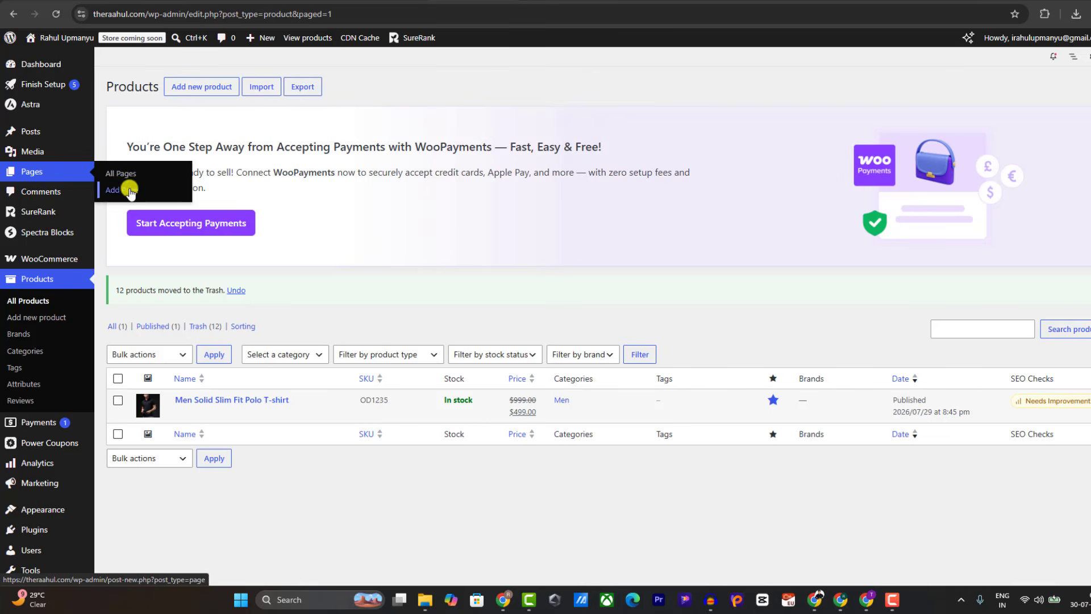
left_click(121, 177)
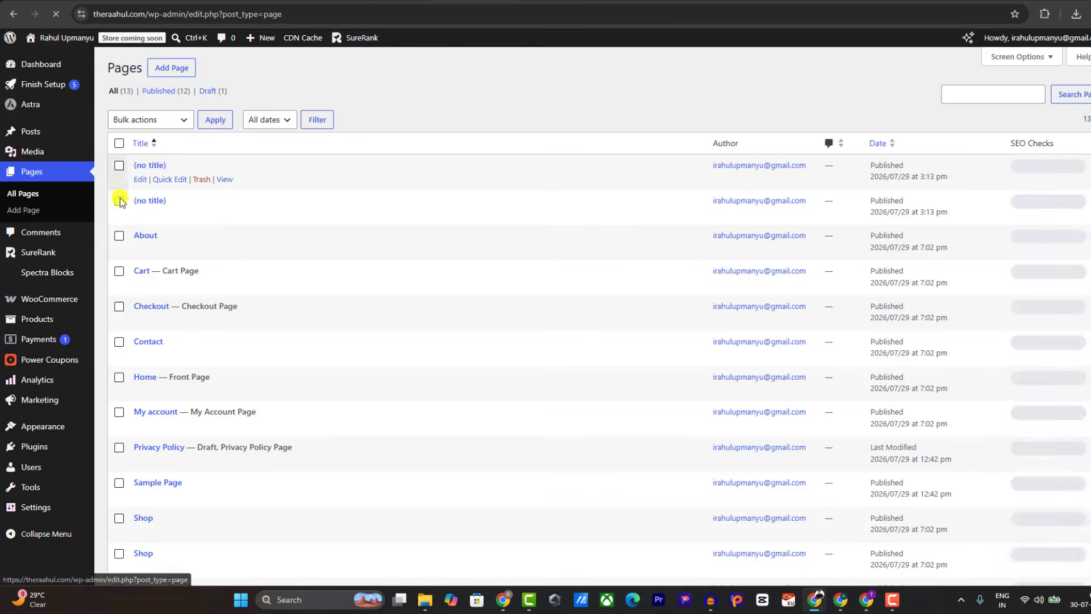
Open the existing template About page in the editor and scroll through it.
left_click(139, 250)
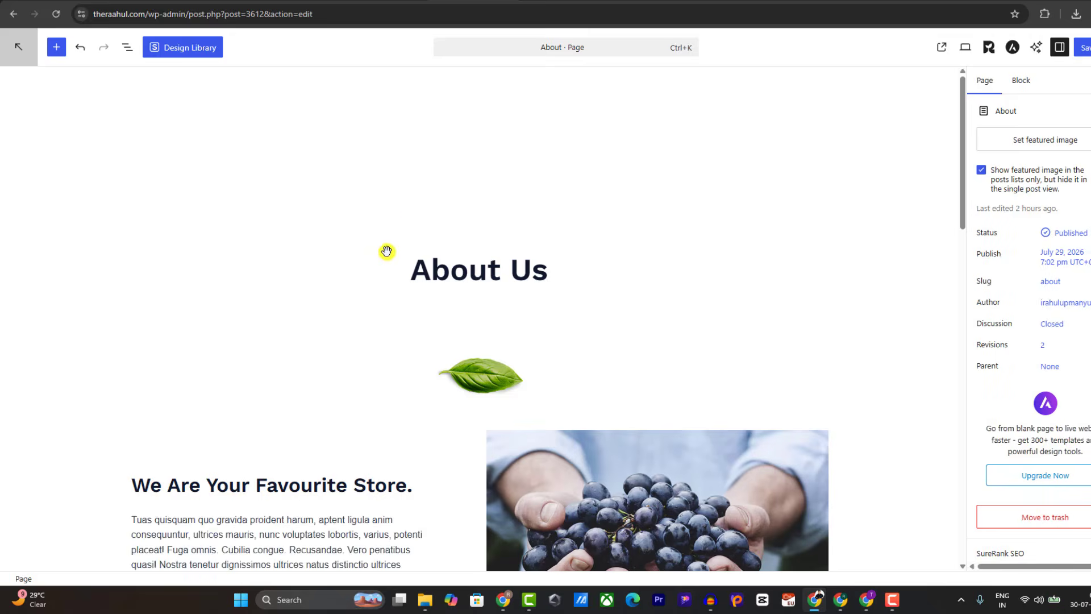
scroll(391, 244, "down", 15)
scroll(391, 244, "up", 10)
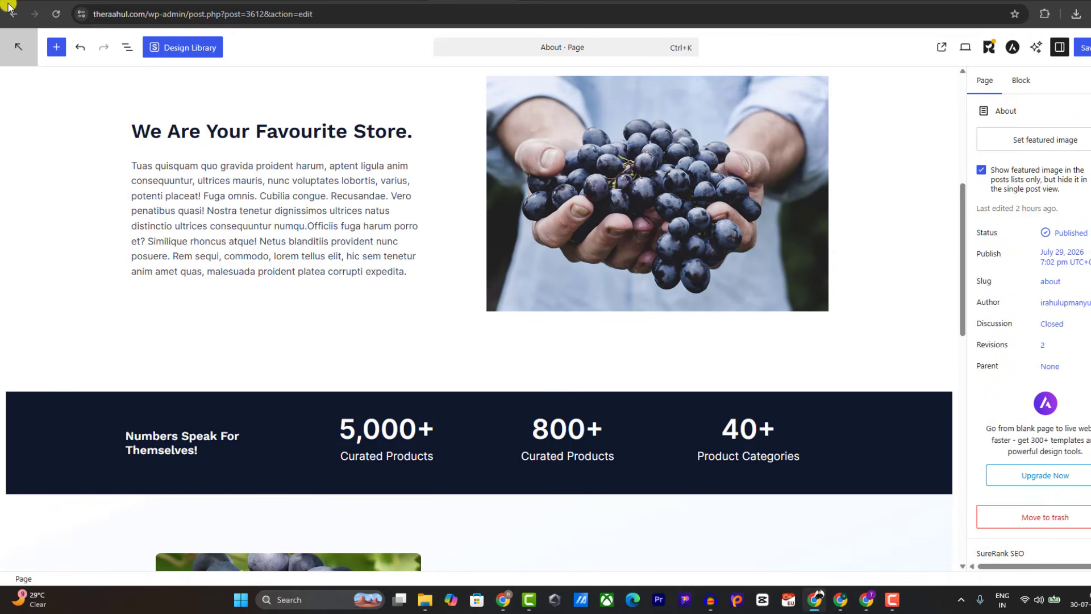
Leave the editor and move the old About page to the trash.
left_click(19, 51)
left_click(616, 86)
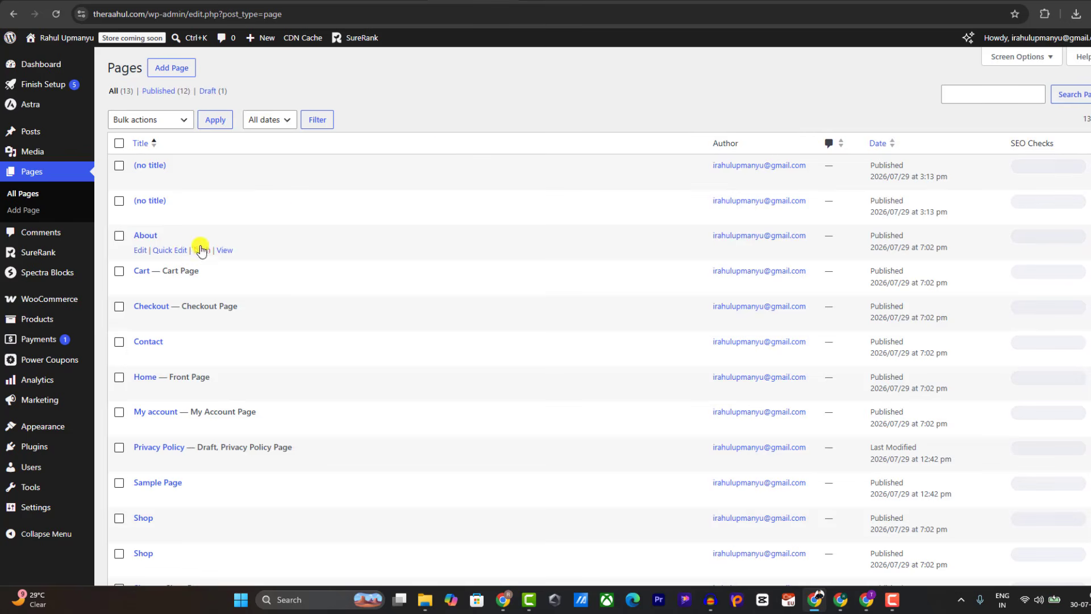
left_click(203, 251)
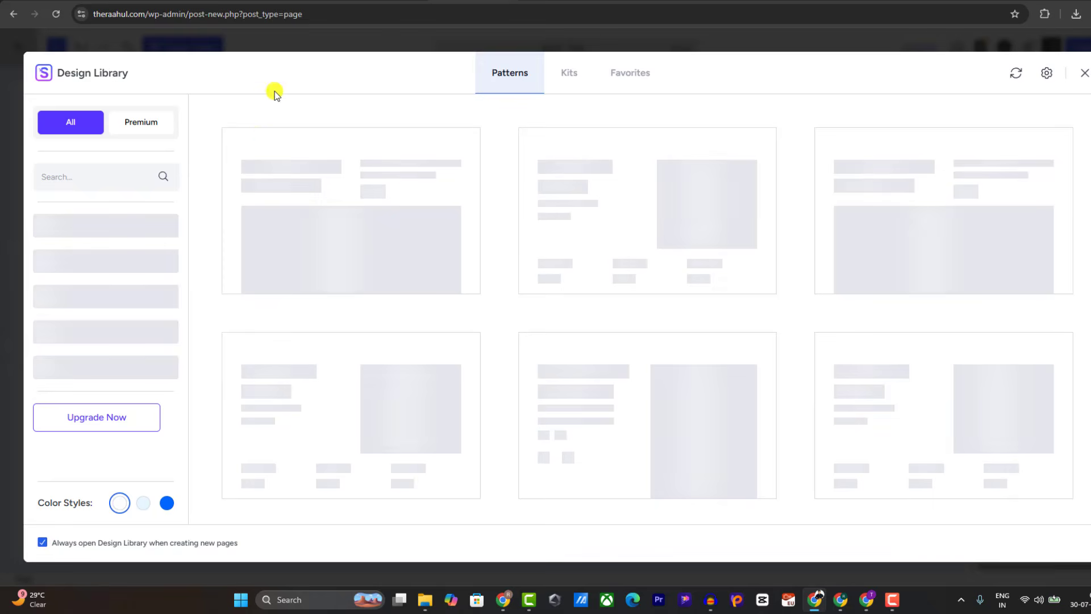
Paste the Fashion 24 About text into the new About page and publish it.
left_click(1084, 73)
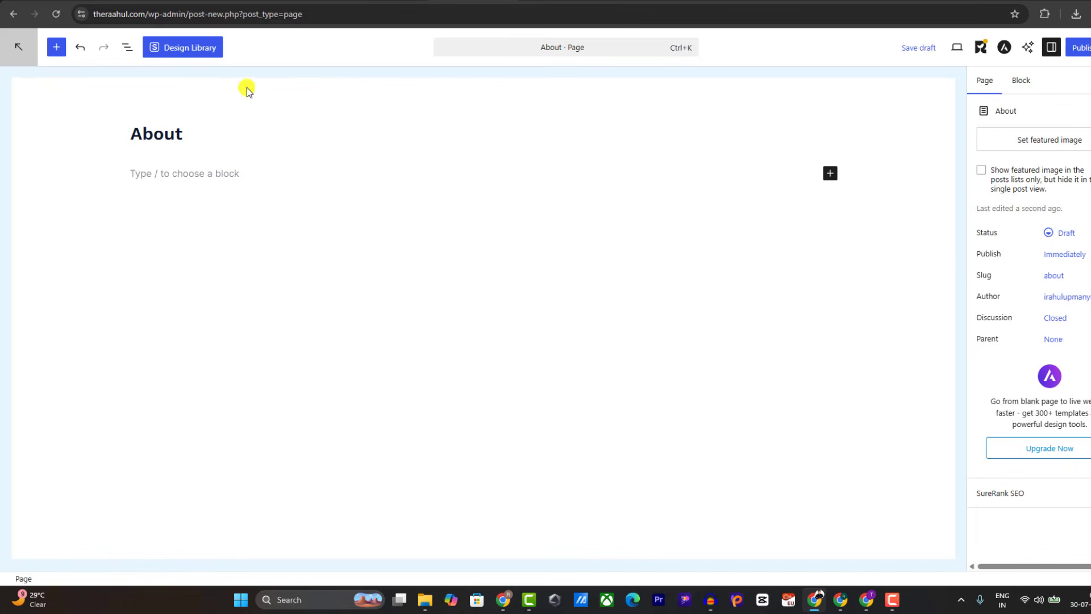
left_click(177, 170)
key("ctrl+v")
scroll(356, 238, "up", 10)
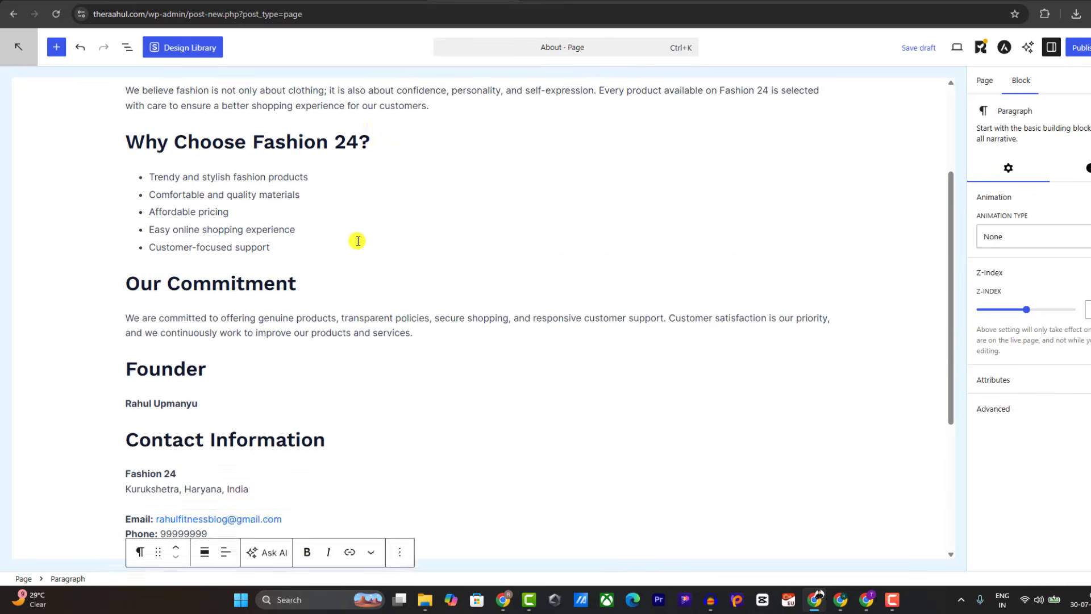
left_click(1083, 48)
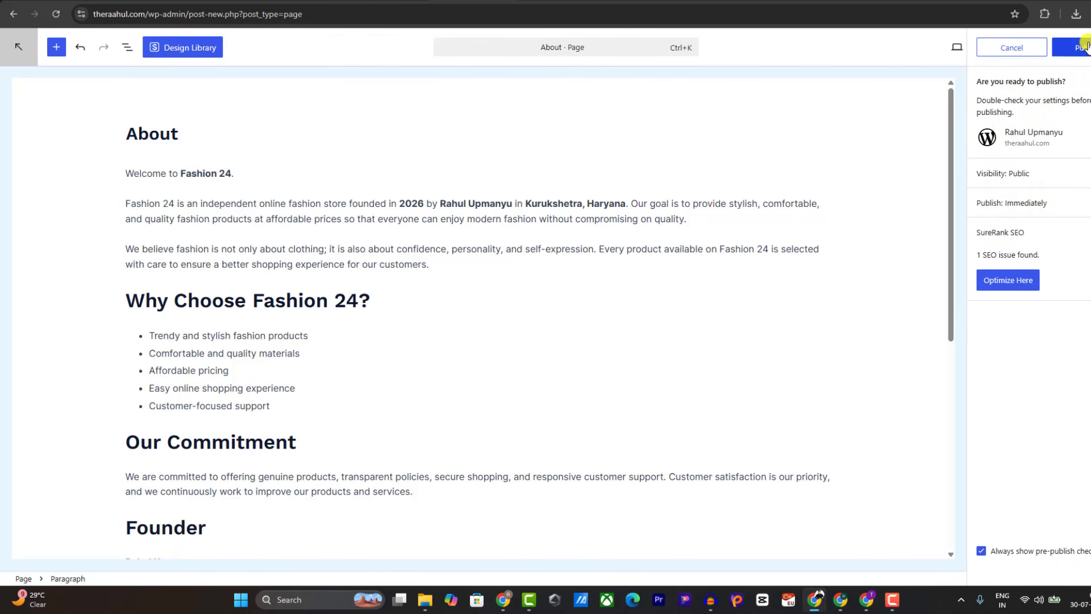
left_click(1080, 51)
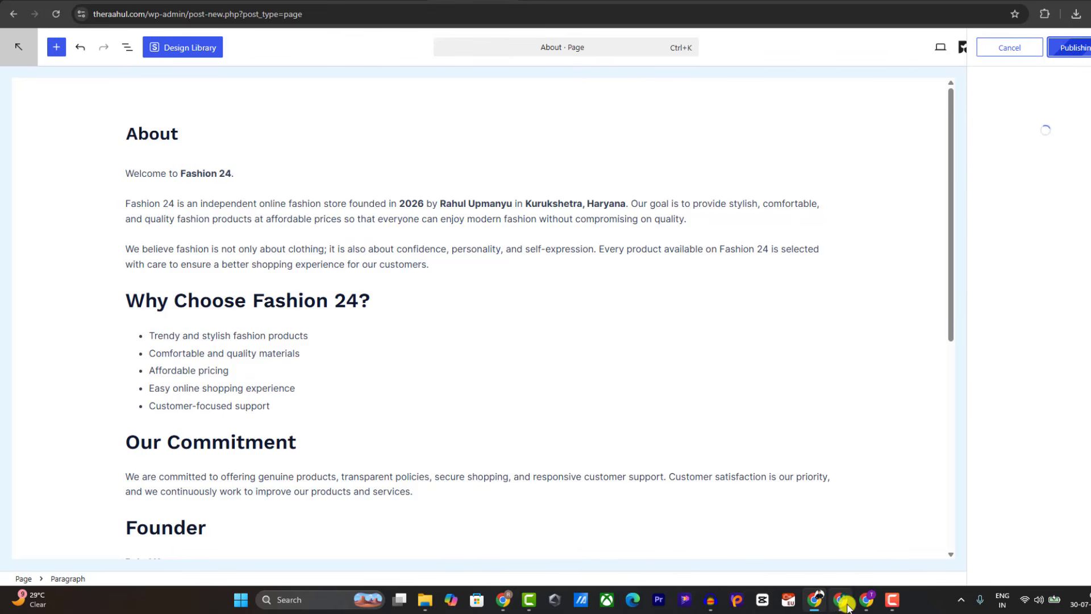
left_click(510, 601)
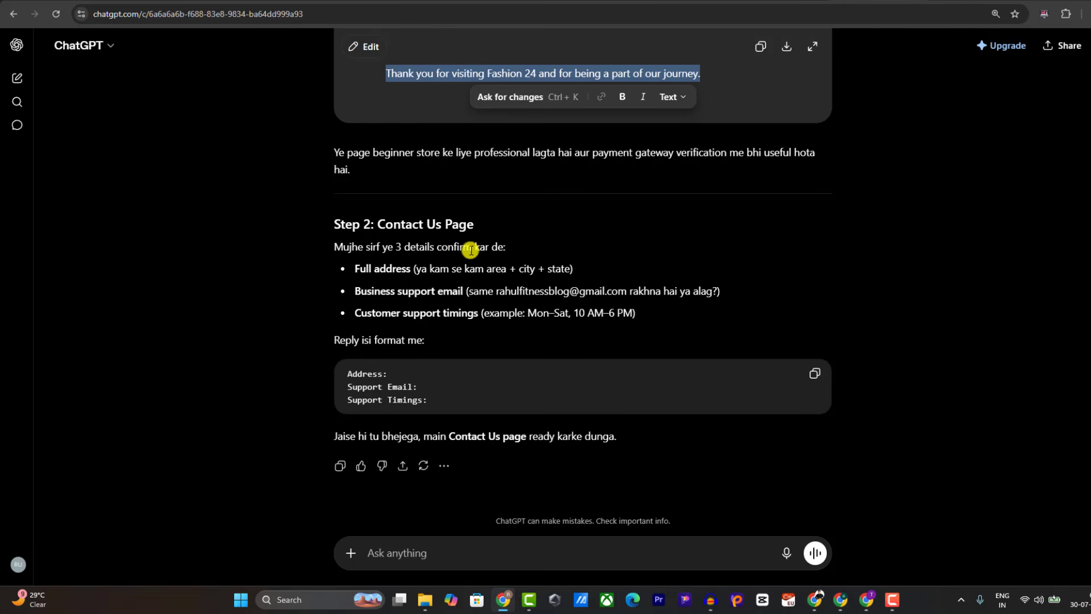
Select ChatGPT's Address, Support Email and Support Timings template, then return to WordPress.
left_click_drag(347, 375, 428, 400)
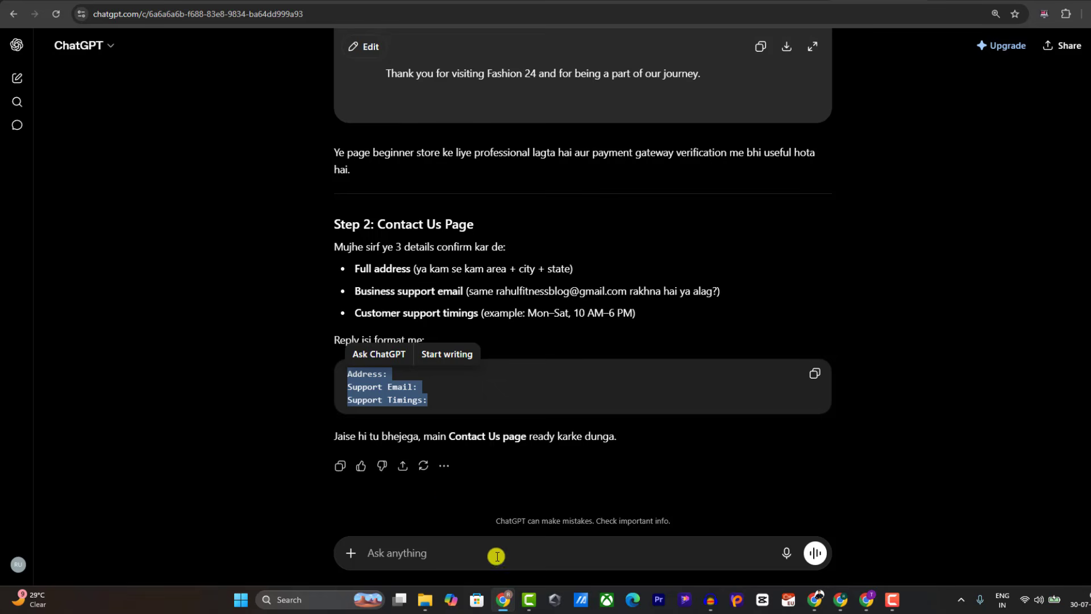
left_click(501, 600)
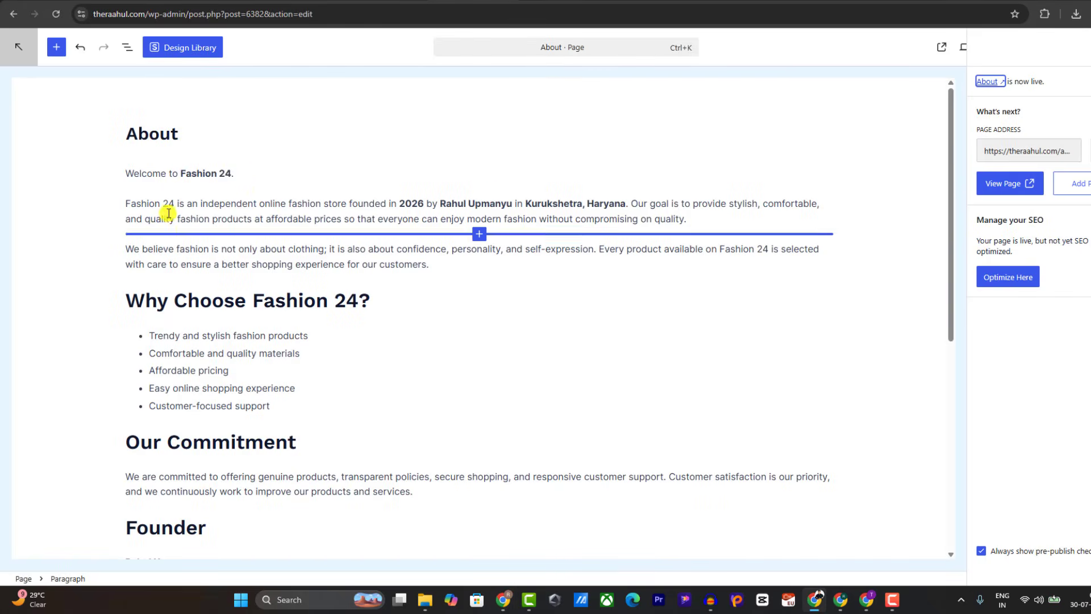
Load the Site Links footer menu for editing in Appearance > Menus.
left_click(19, 46)
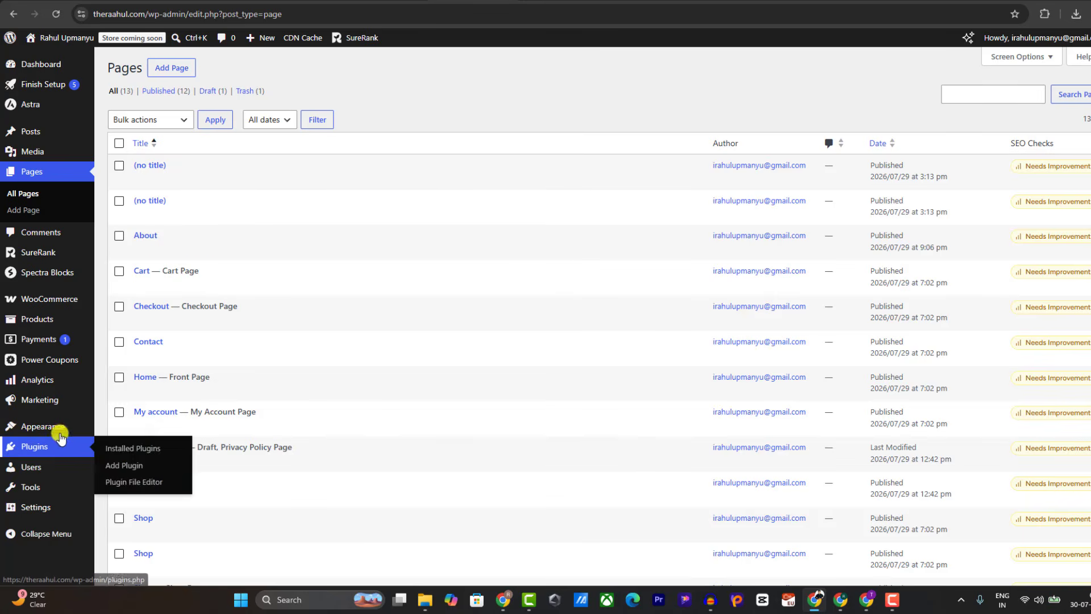
mouse_move(65, 435)
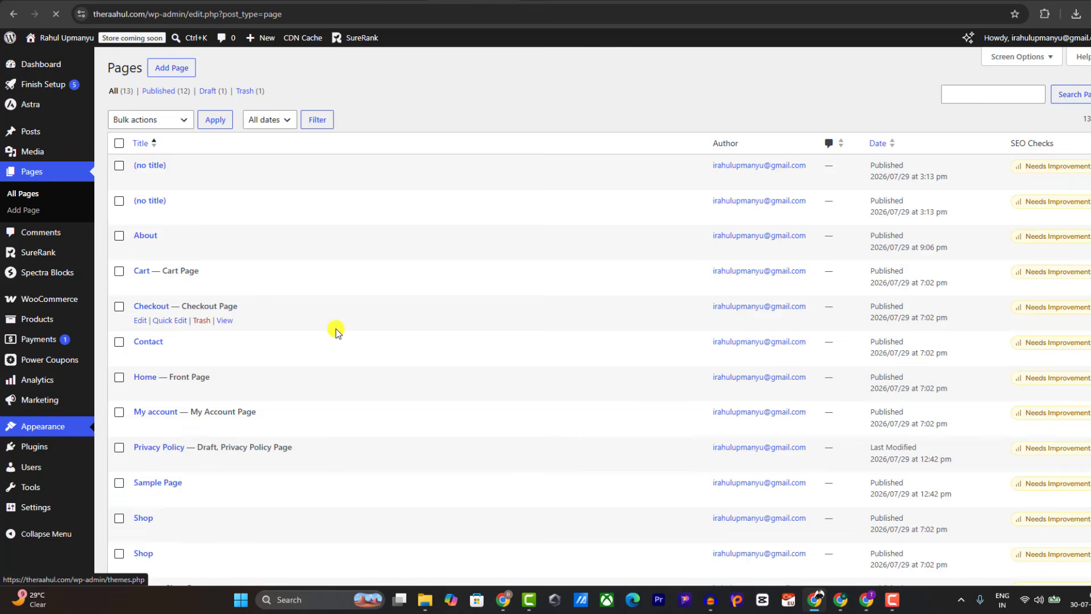
left_click(322, 138)
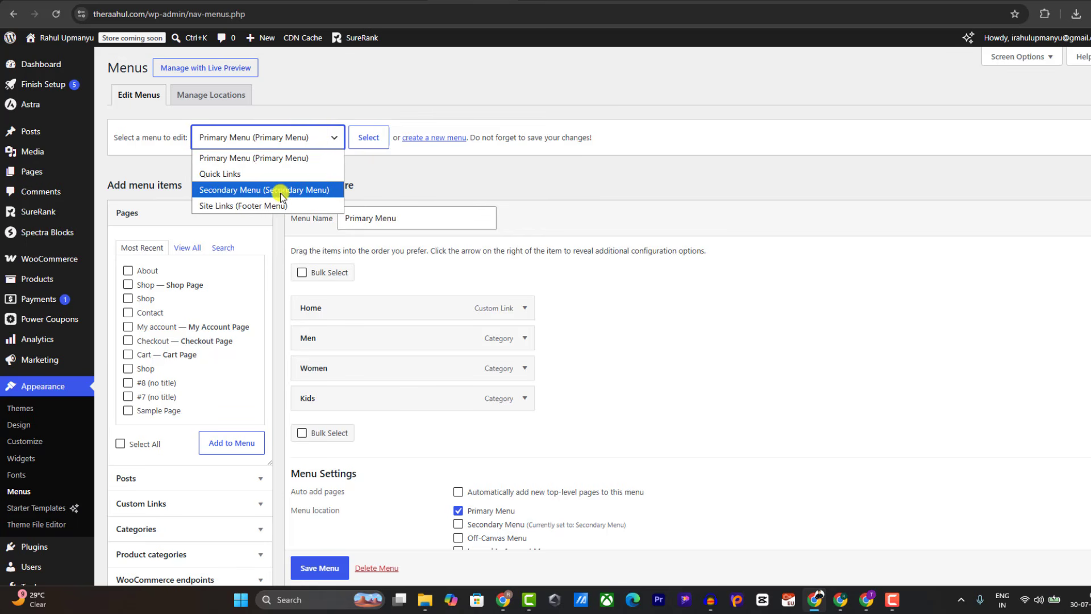
left_click(233, 204)
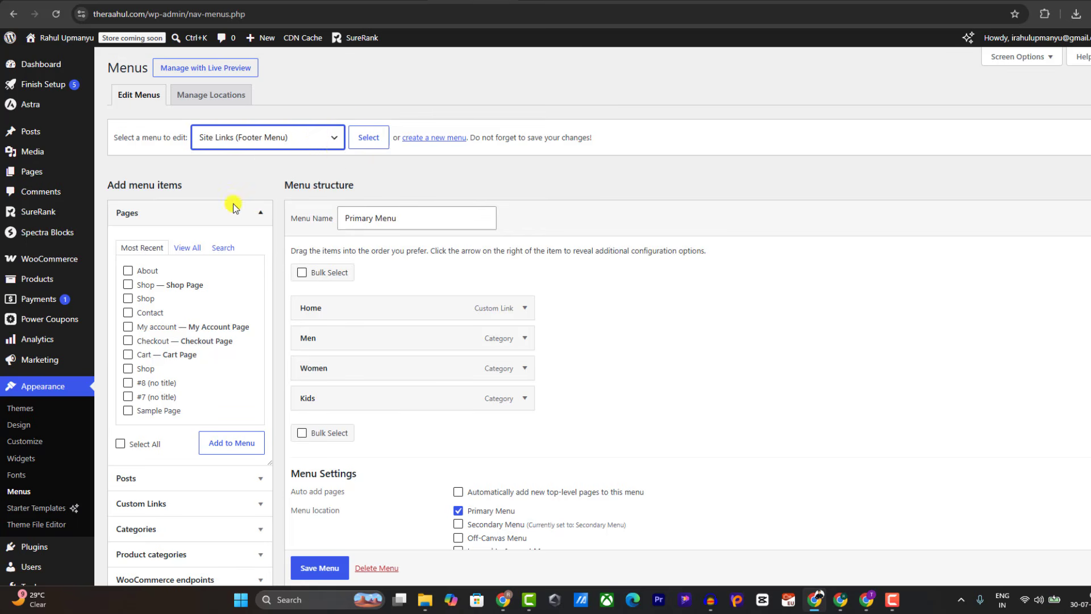
left_click(370, 140)
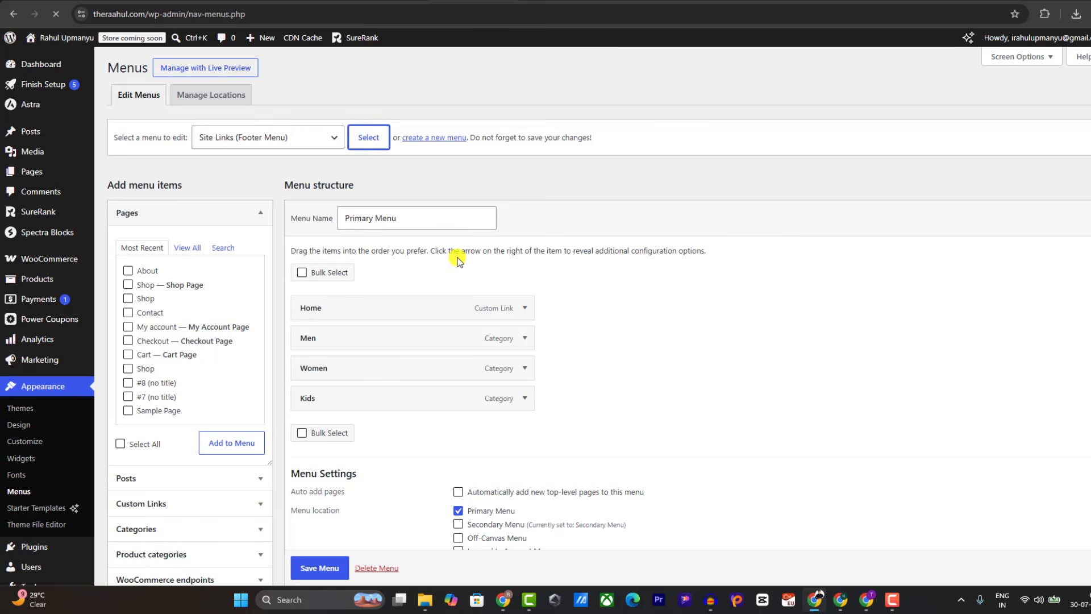
Remove Privacy Policy from the footer menu and show all pages in the Pages box.
scroll(431, 231, "down", 2)
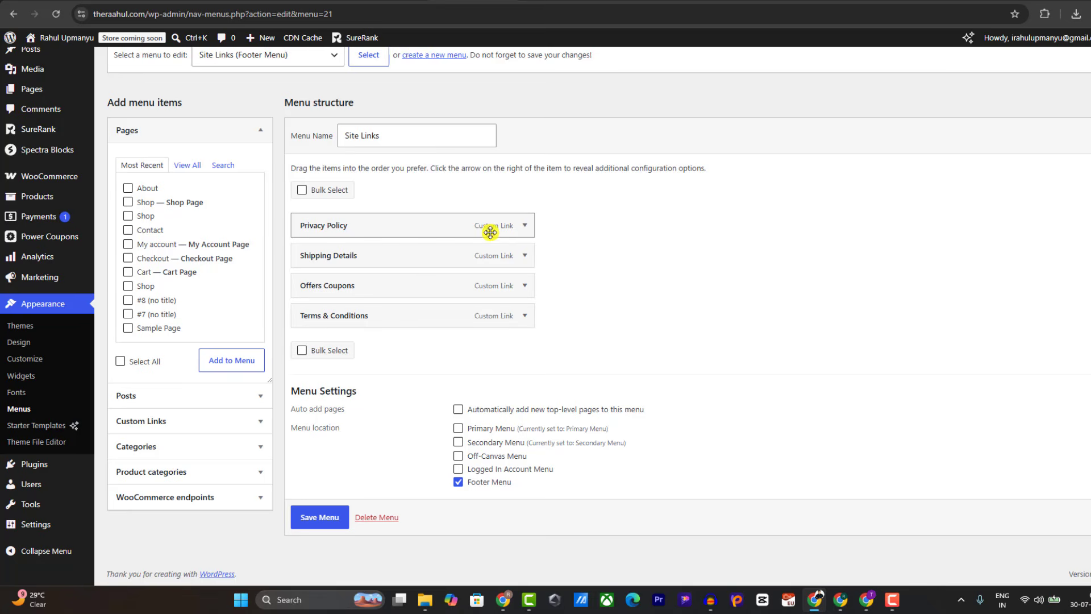
left_click(523, 229)
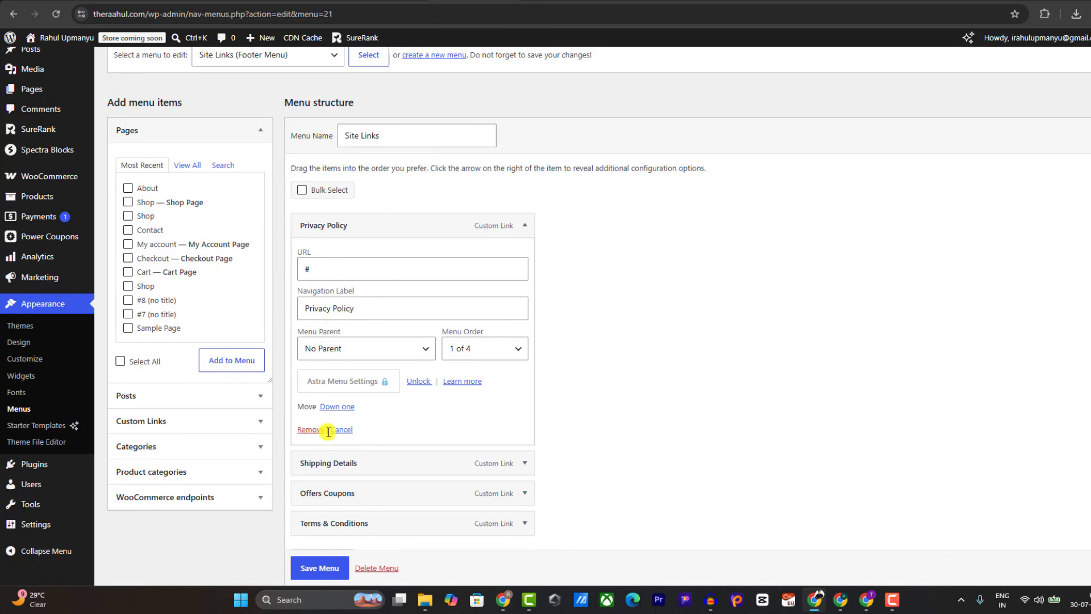
left_click(317, 430)
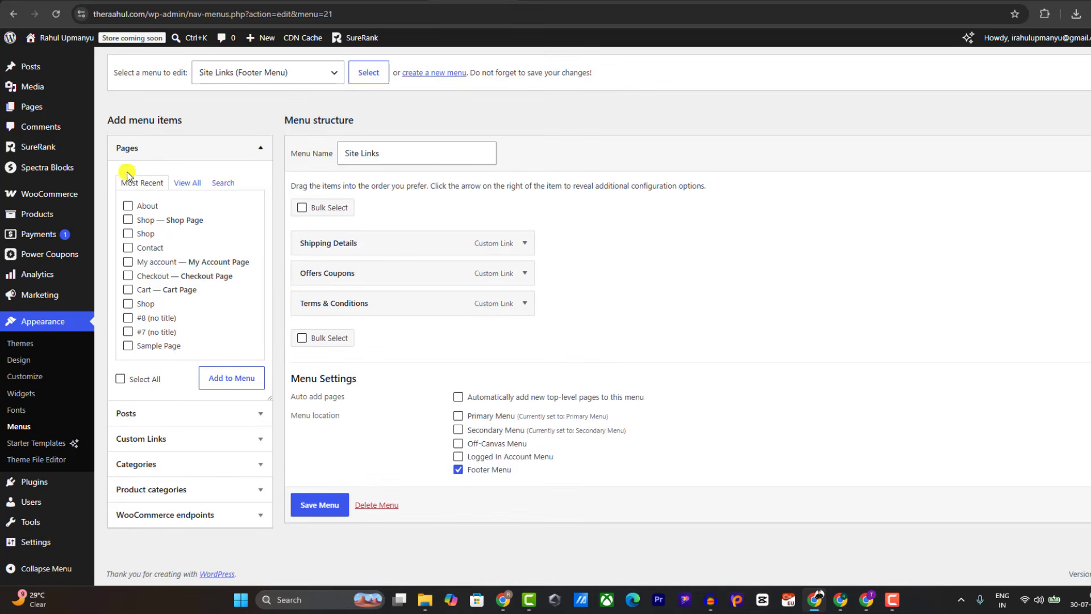
left_click(188, 182)
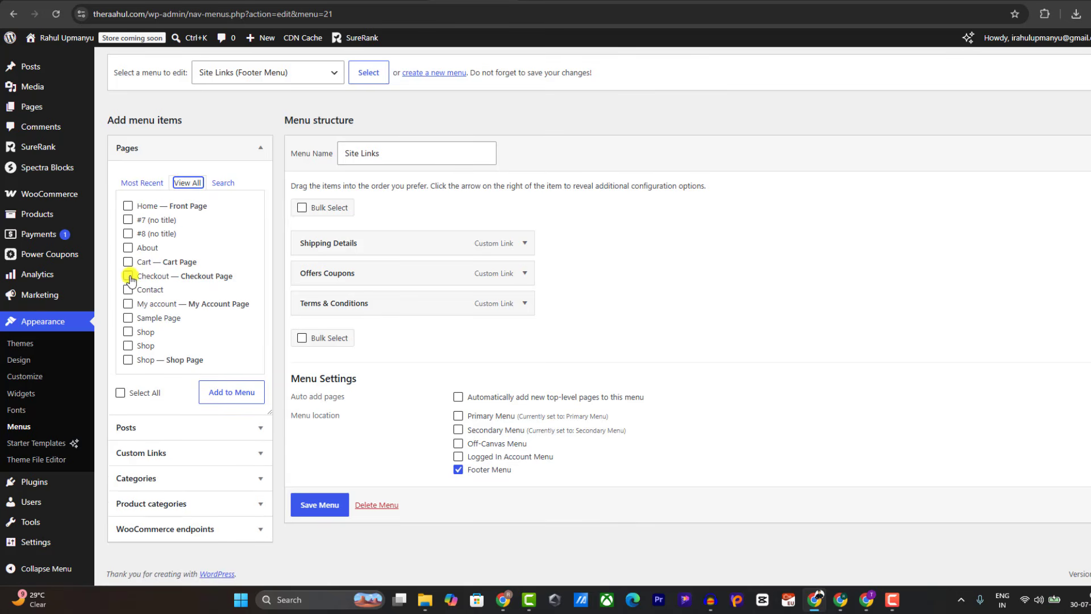
left_click(119, 253)
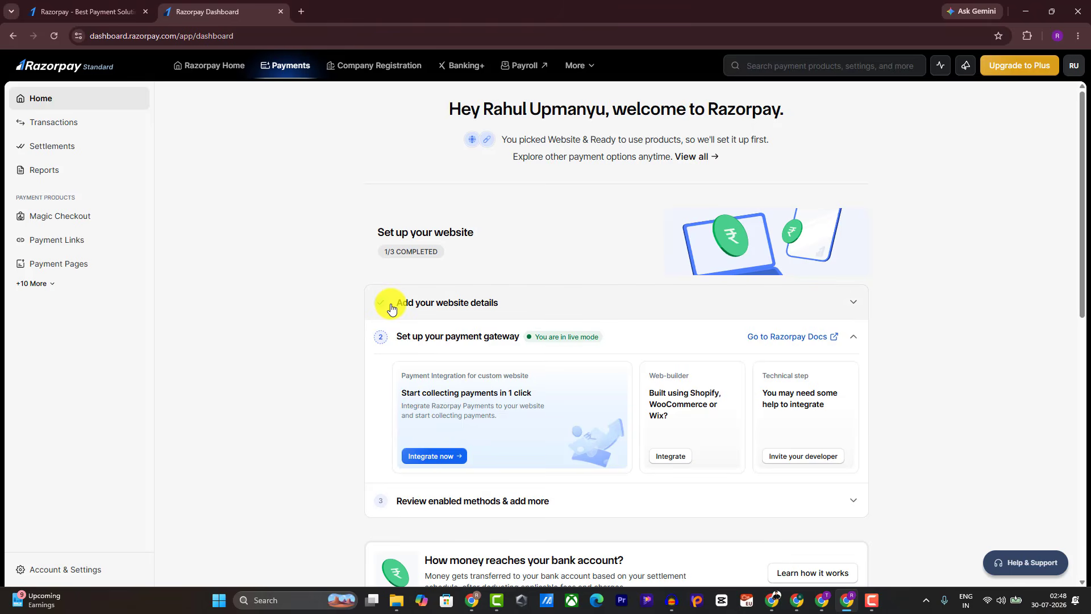
Open the API keys settings under Account & Settings in Razorpay.
left_click_drag(378, 232, 467, 230)
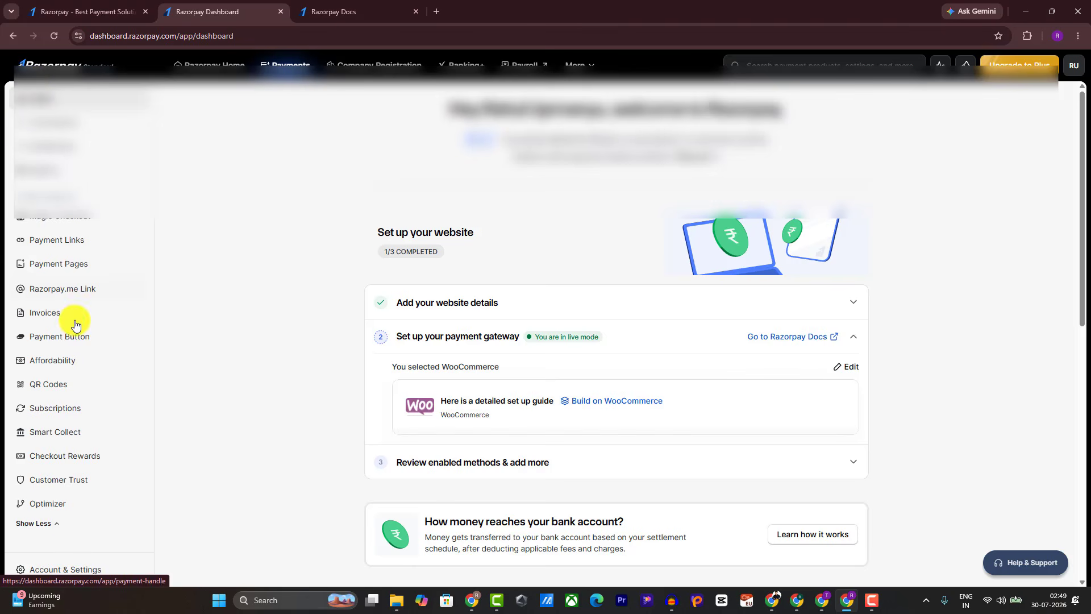
left_click(68, 570)
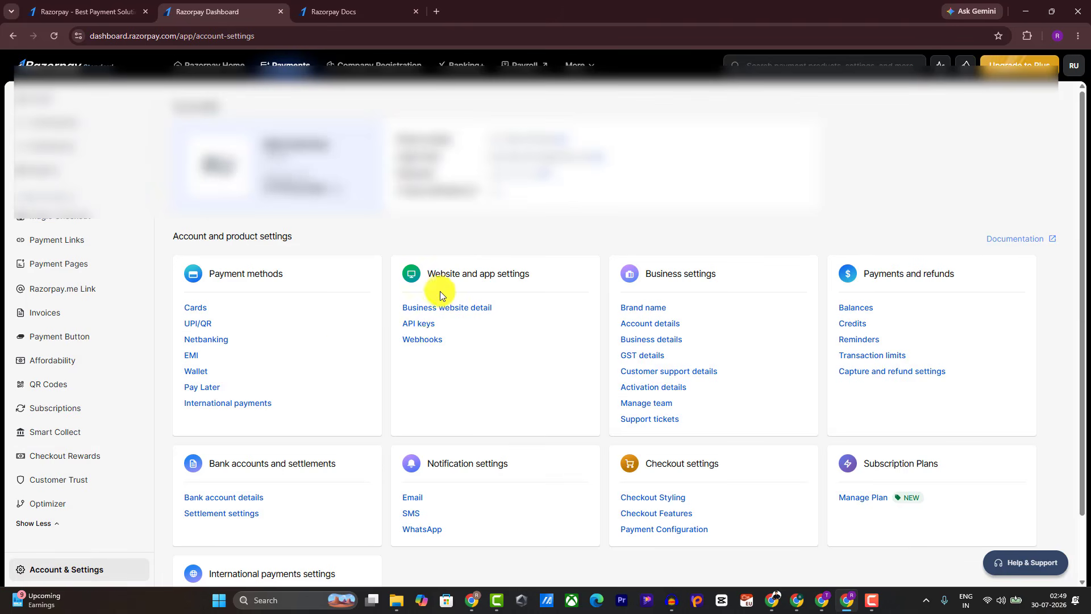
left_click(418, 324)
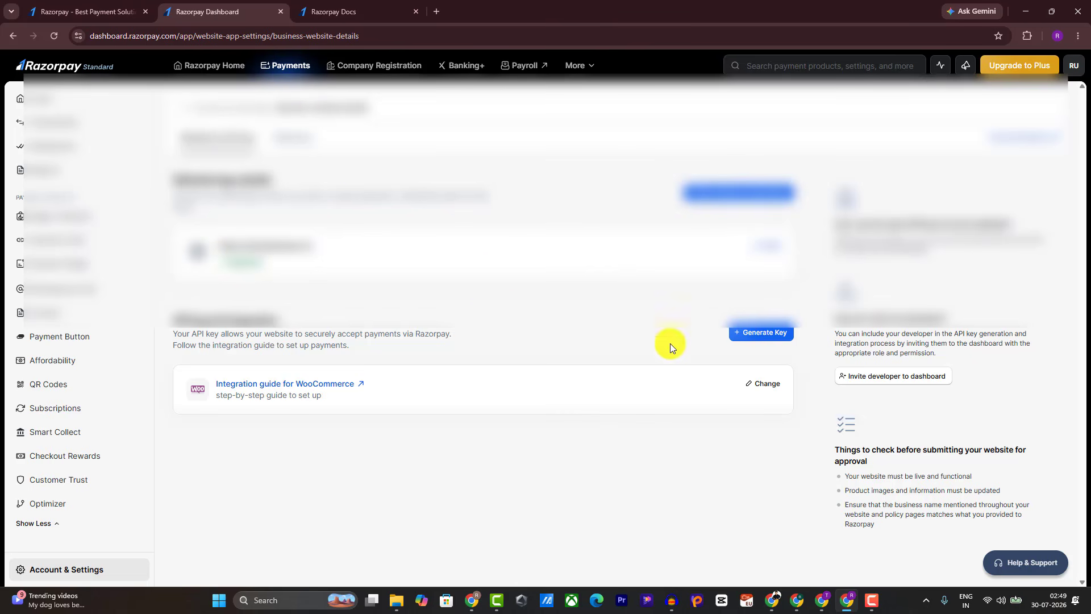
Generate a live API key, confirming with the verification code, then return to WordPress.
left_click(757, 340)
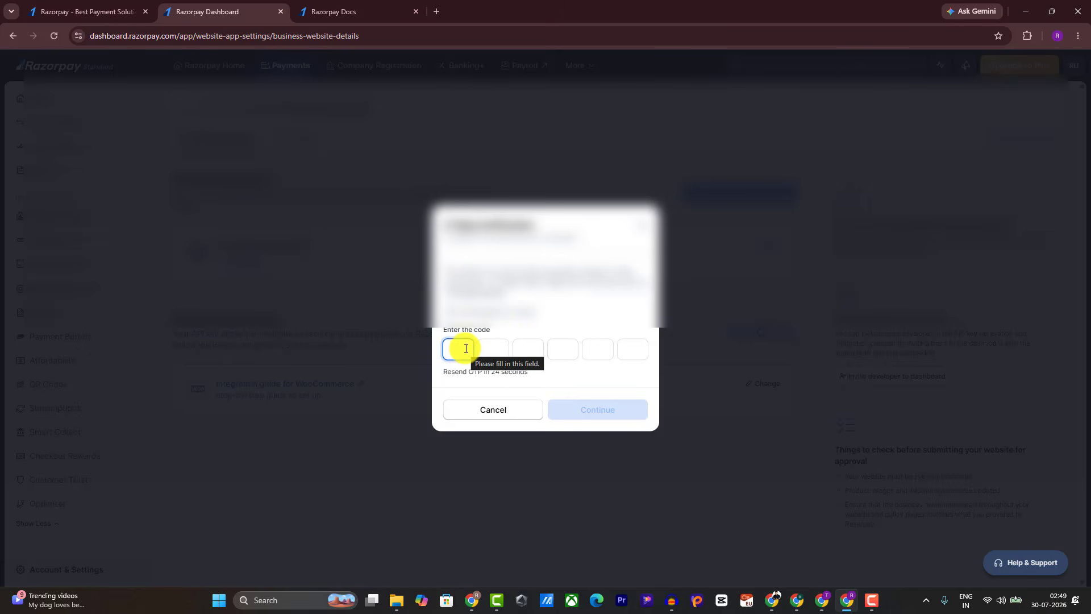
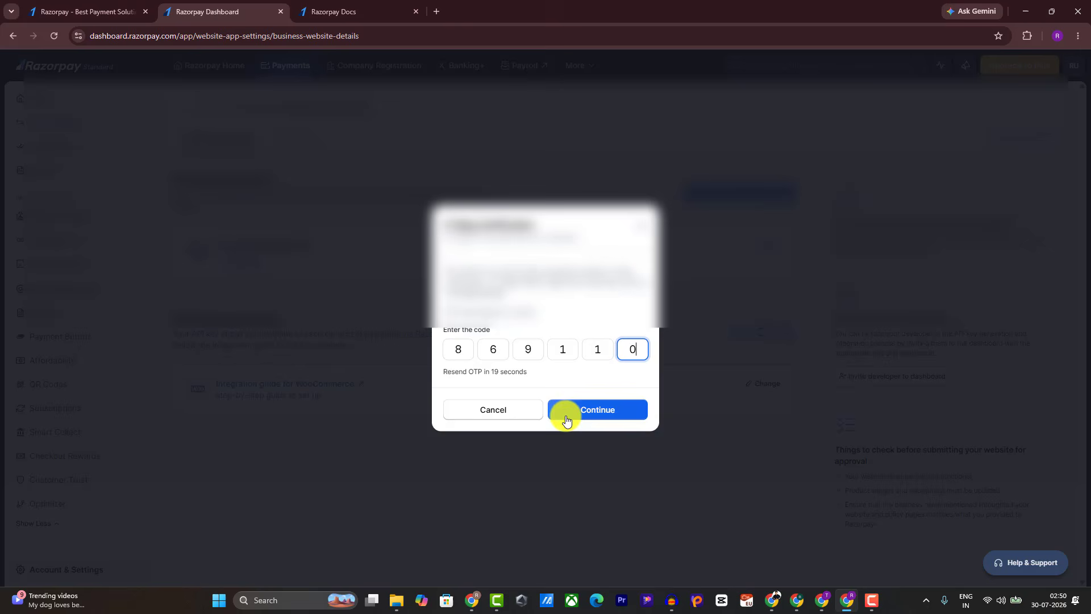
left_click(566, 420)
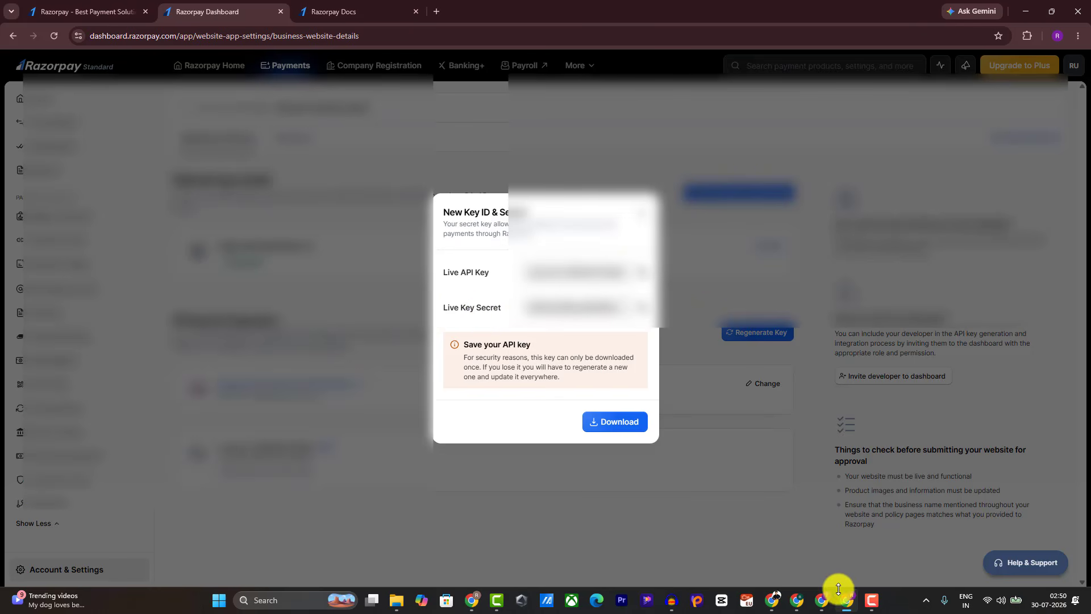
left_click(771, 598)
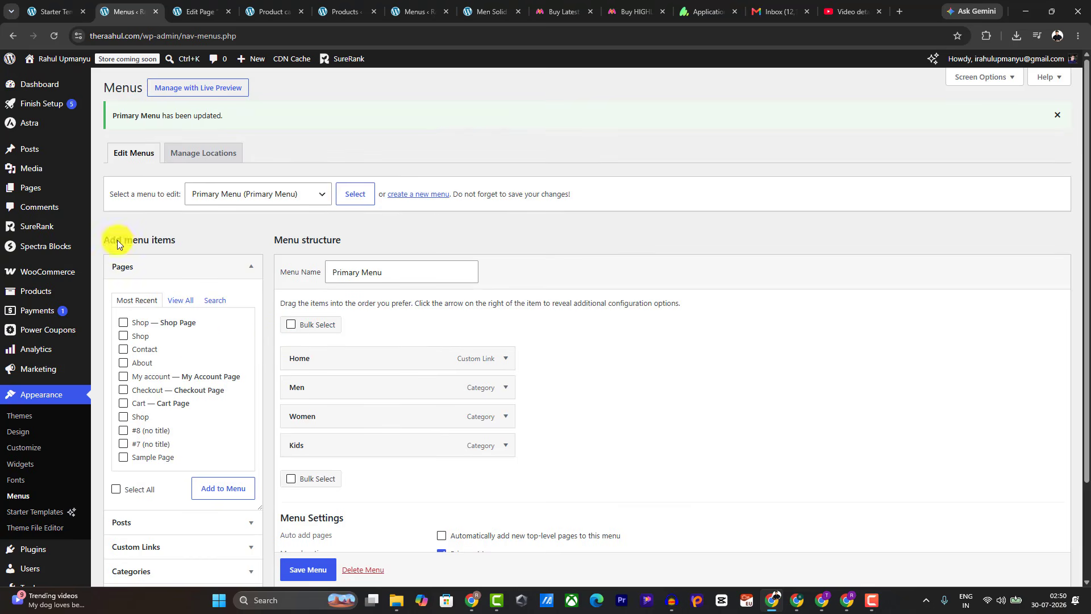
Go to WooCommerce's Payments settings and start the WooPayments setup.
mouse_move(54, 281)
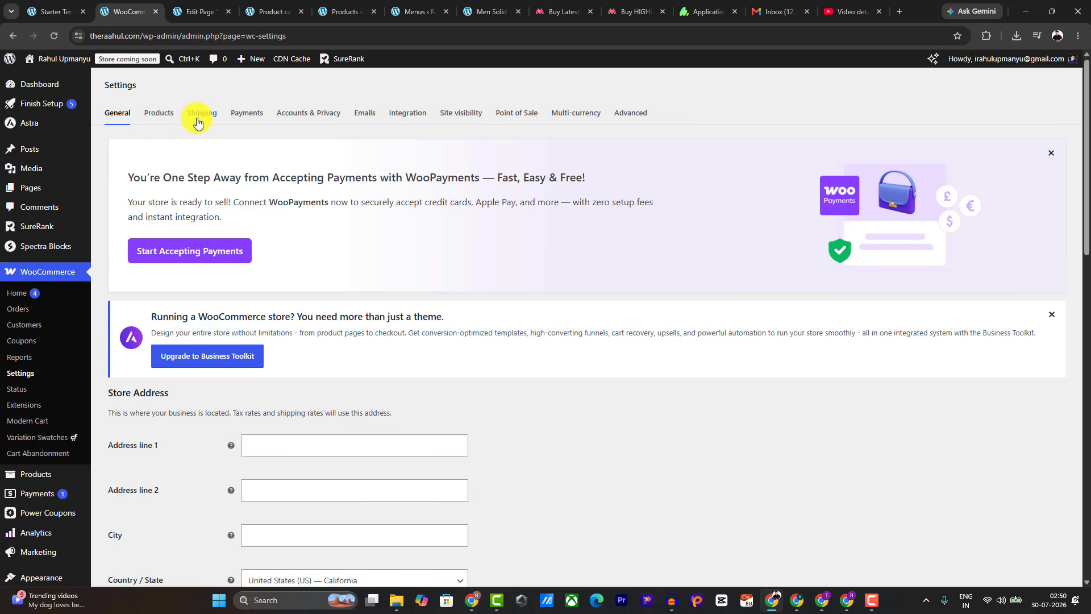
left_click(261, 122)
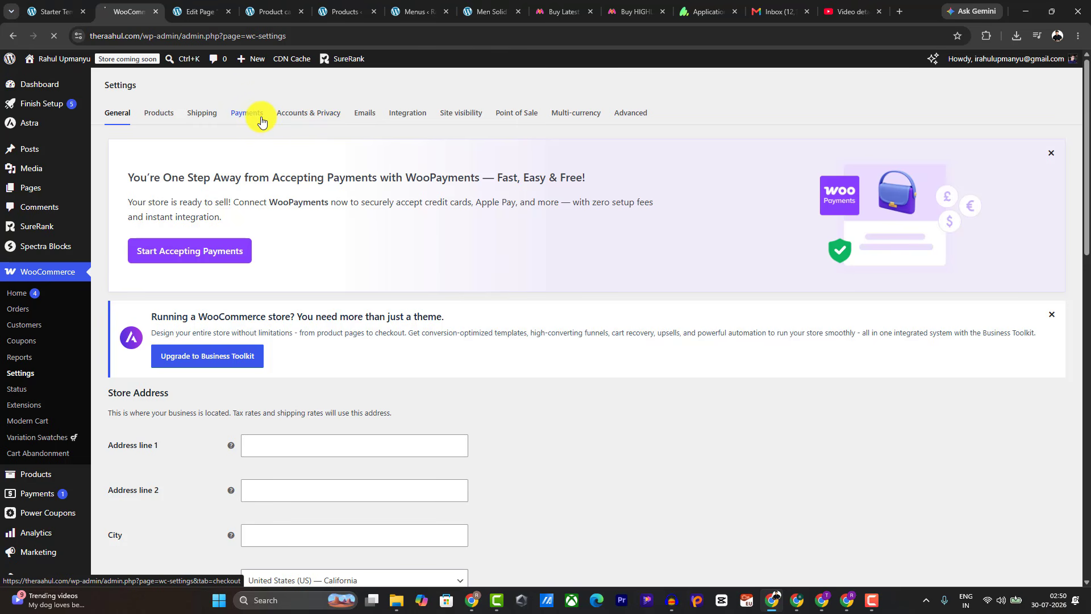
left_click(874, 601)
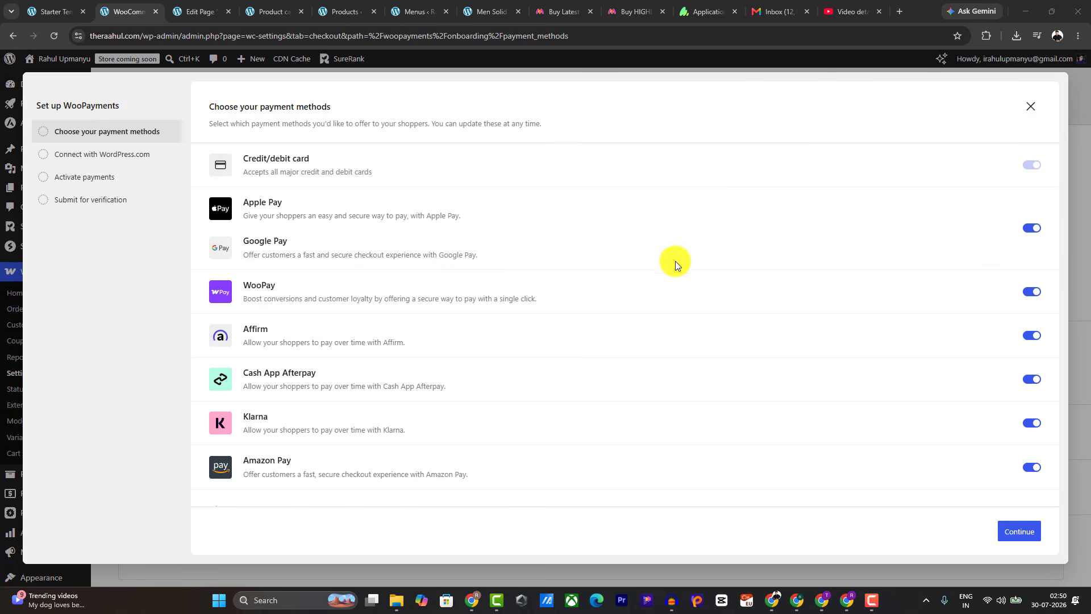
Switch off Apple Pay/Google Pay, Affirm, Afterpay and Klarna, then abandon the WooPayments setup.
left_click(1031, 229)
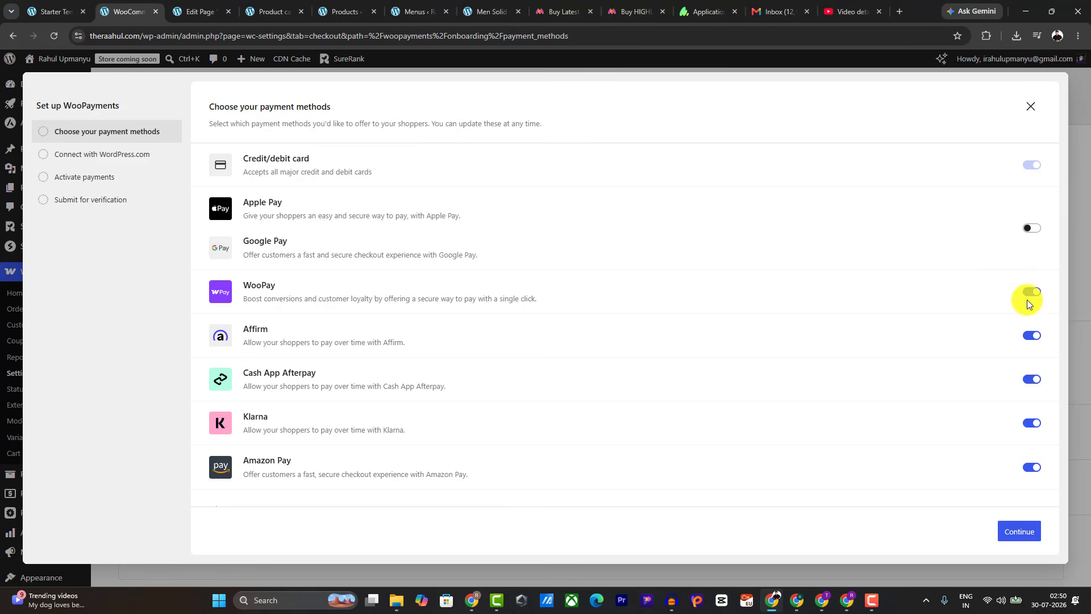
left_click(1031, 336)
left_click(1026, 378)
left_click(1032, 425)
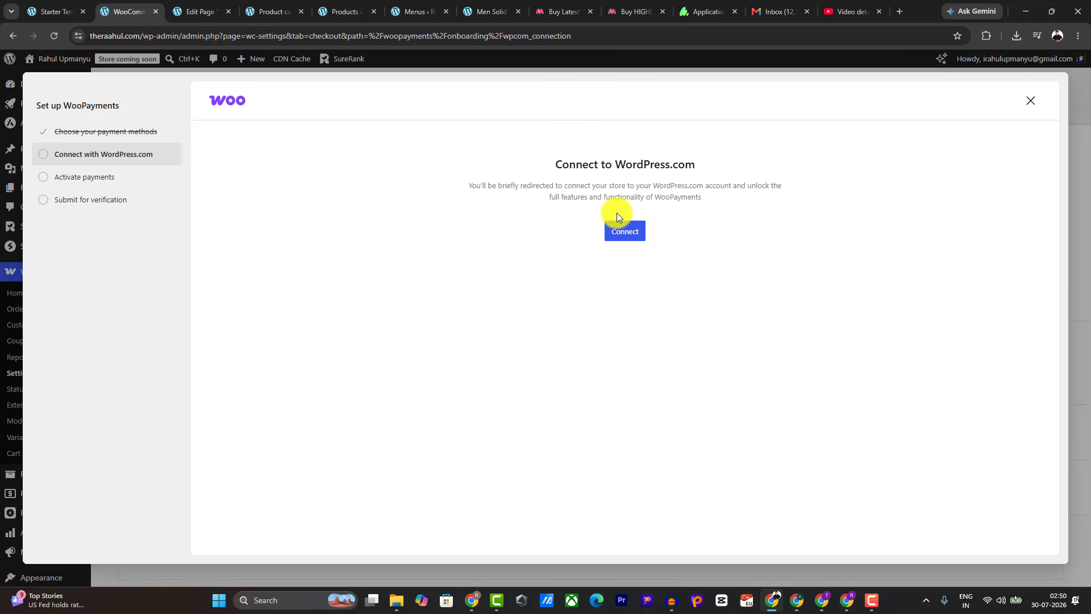
left_click(1042, 98)
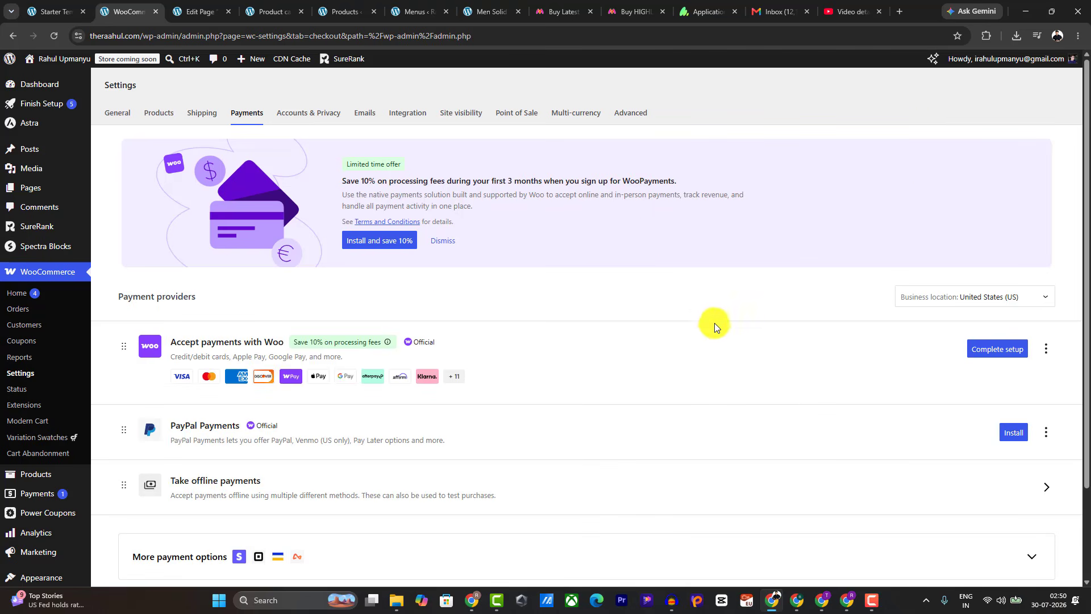
Expand More payment options to show Stripe, Square, Visa Acceptance Solutions and Airwallex.
scroll(722, 322, "down", 2)
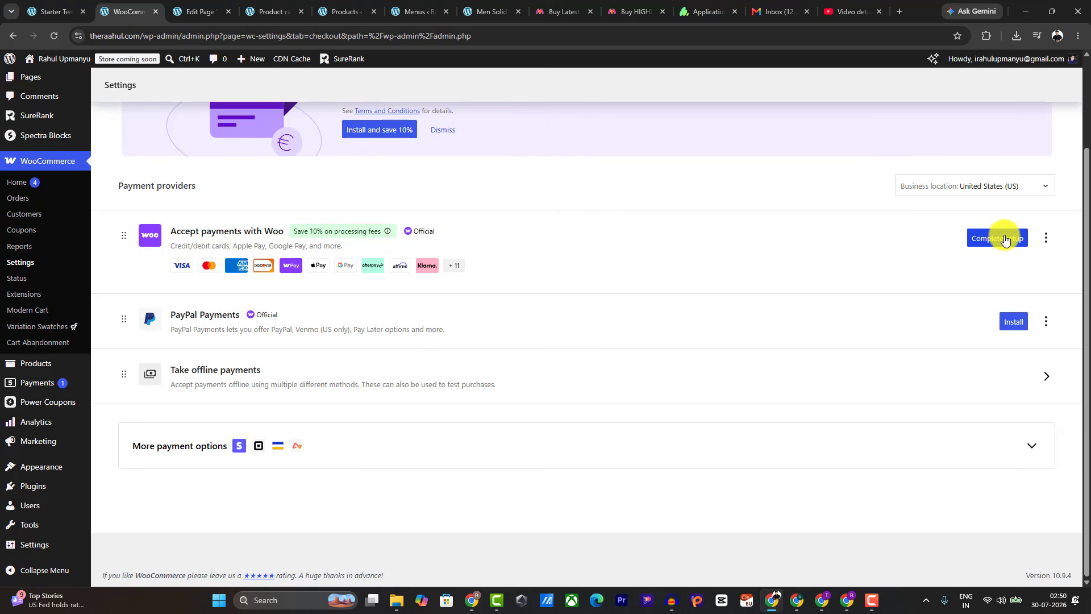
left_click(483, 449)
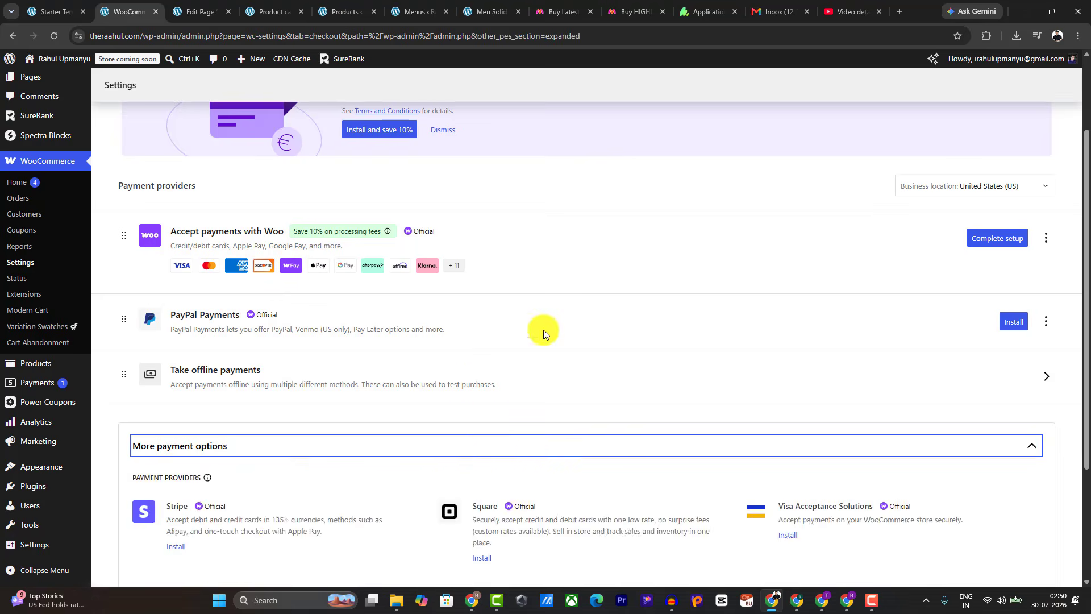
scroll(543, 329, "down", 3)
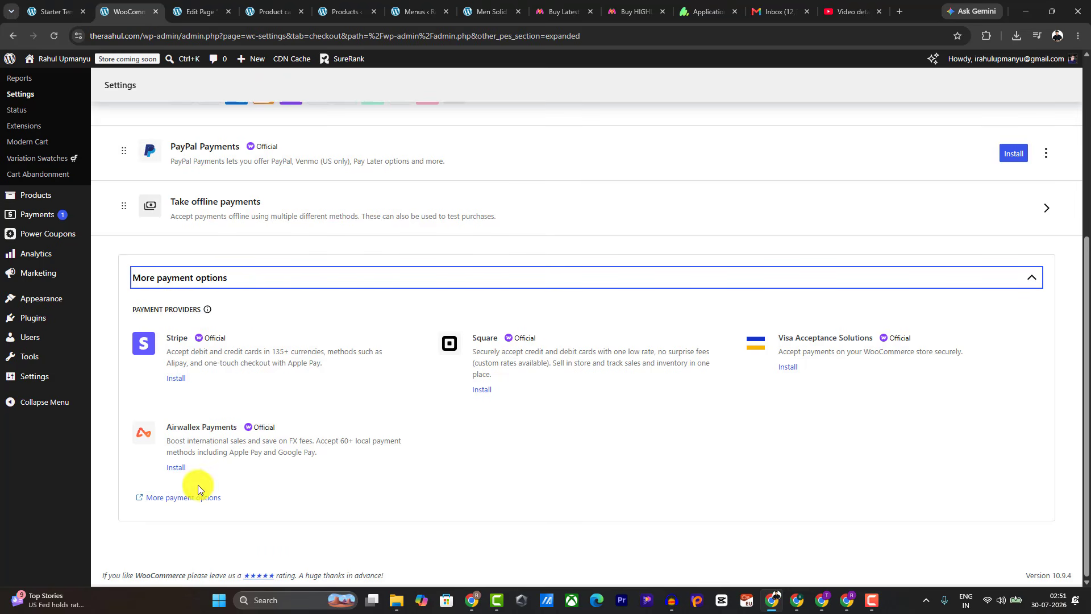
Browse the official payment extensions on woocommerce.com, then return to the store's admin tab.
left_click(176, 497)
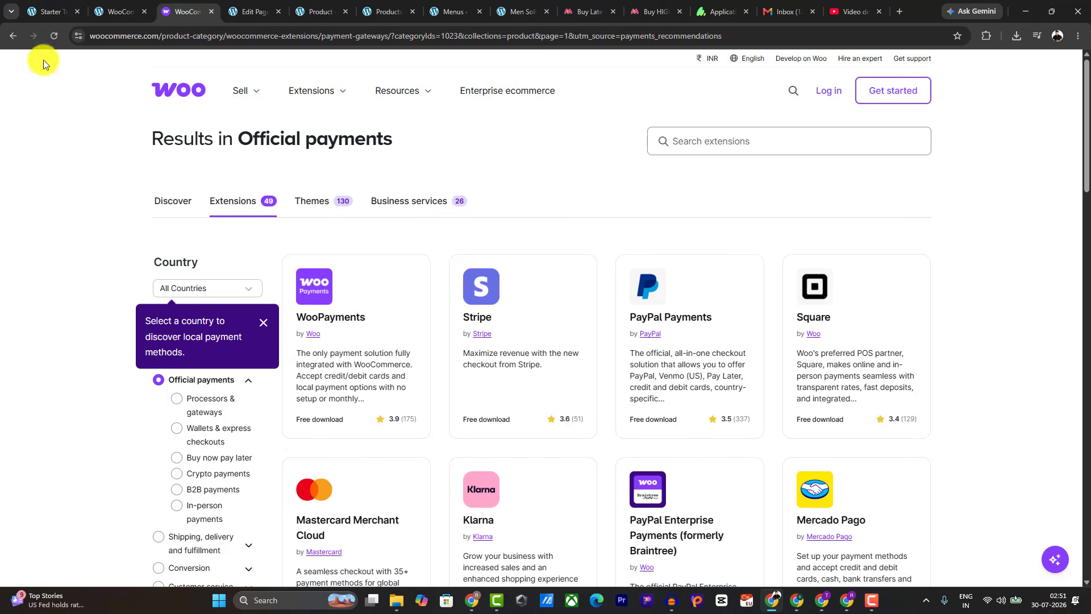
scroll(597, 279, "down", 2)
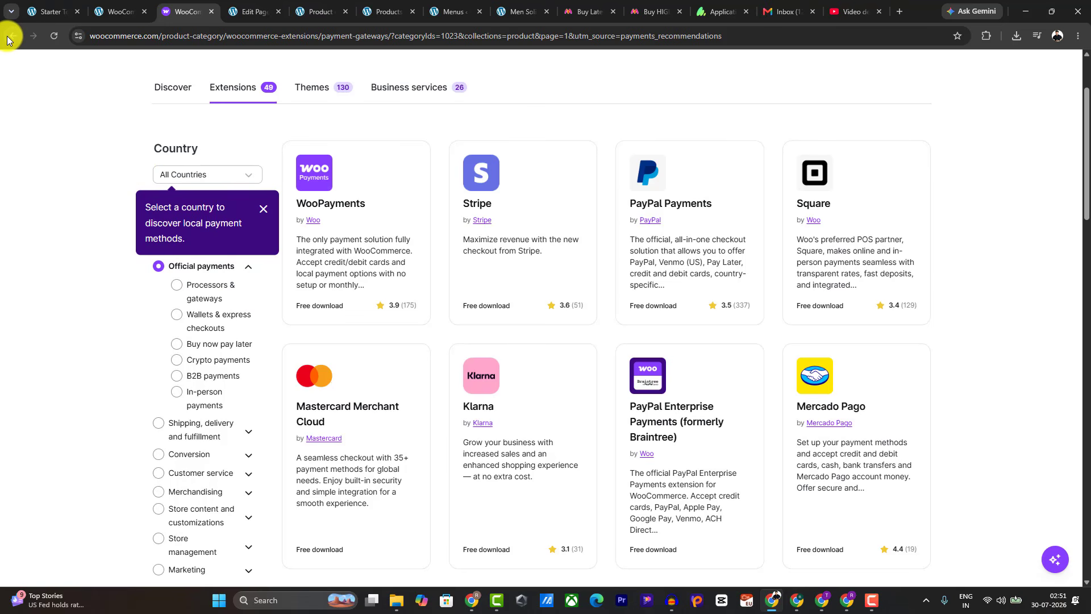
left_click(114, 11)
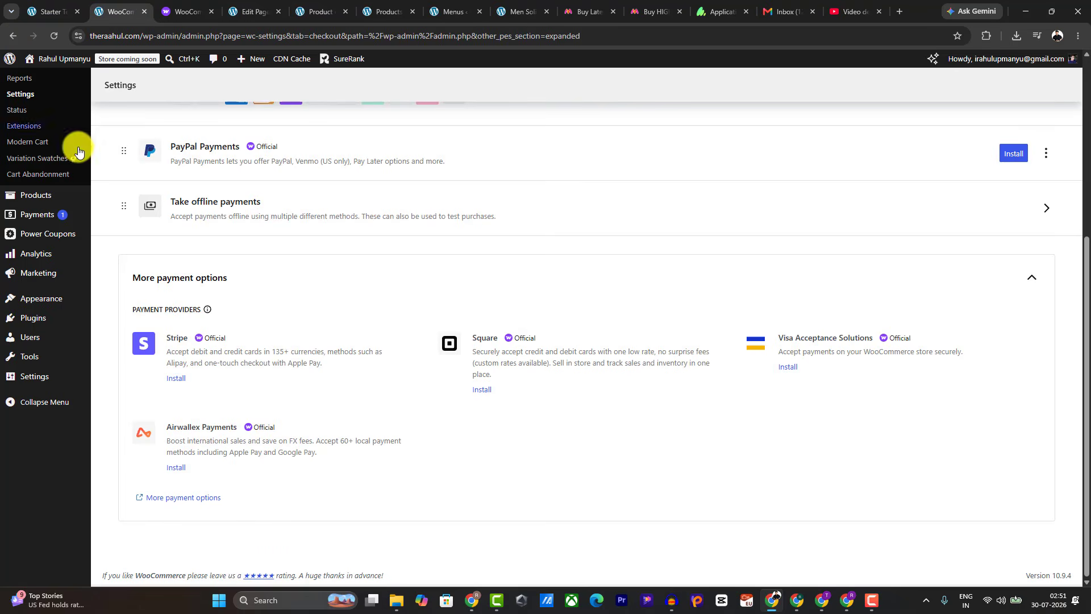
On the Add Plugins page, begin searching for the Razorpay plugin by typing 'ra'.
mouse_move(88, 321)
left_click(109, 337)
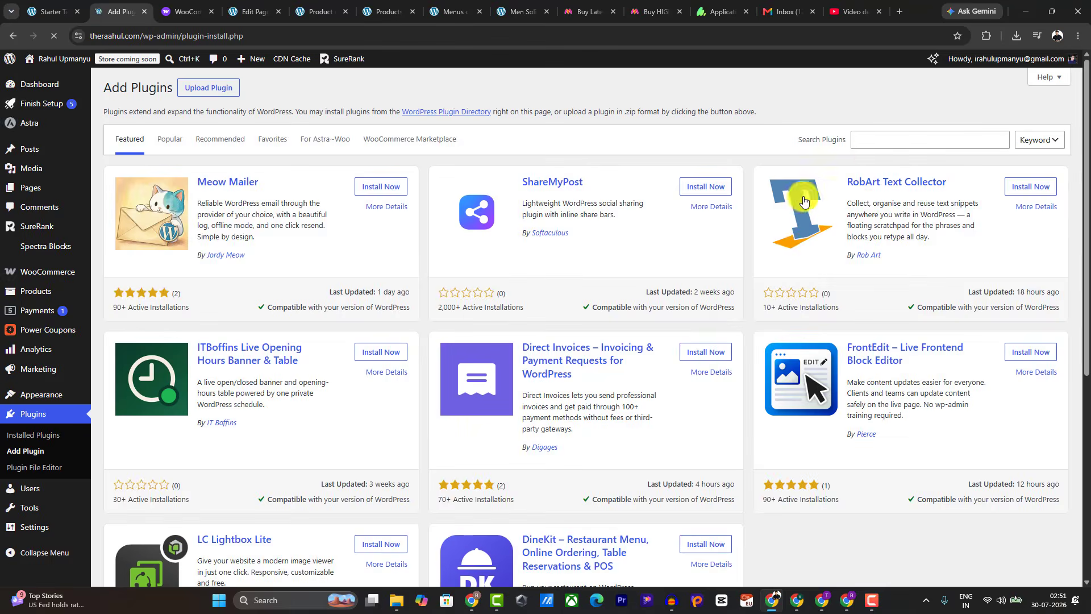
left_click(880, 141)
type("razorpay")
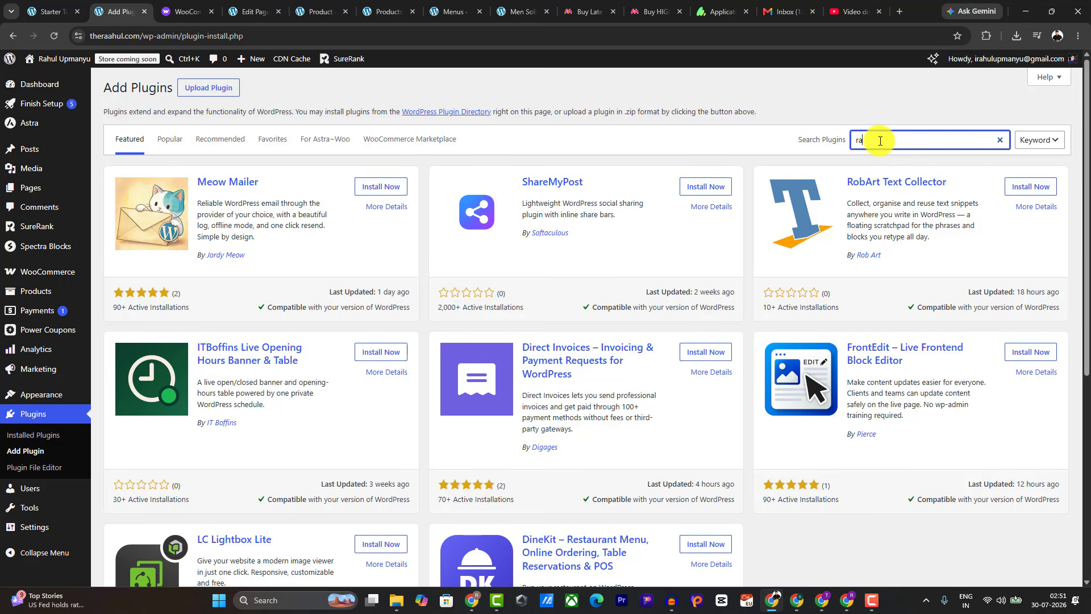
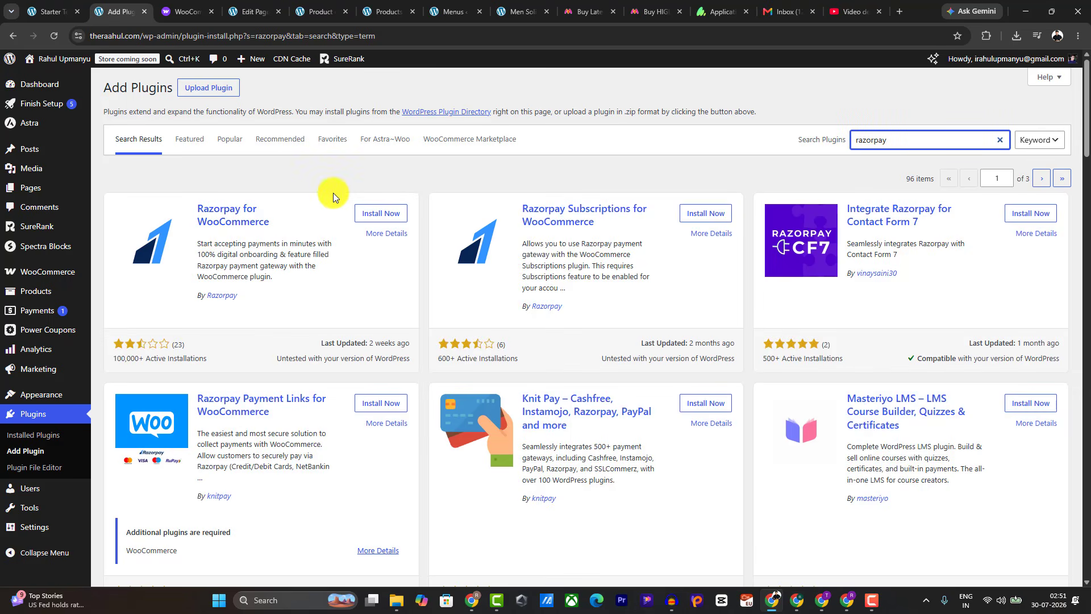
Install and activate Razorpay for WooCommerce from the plugin search results.
left_click(367, 214)
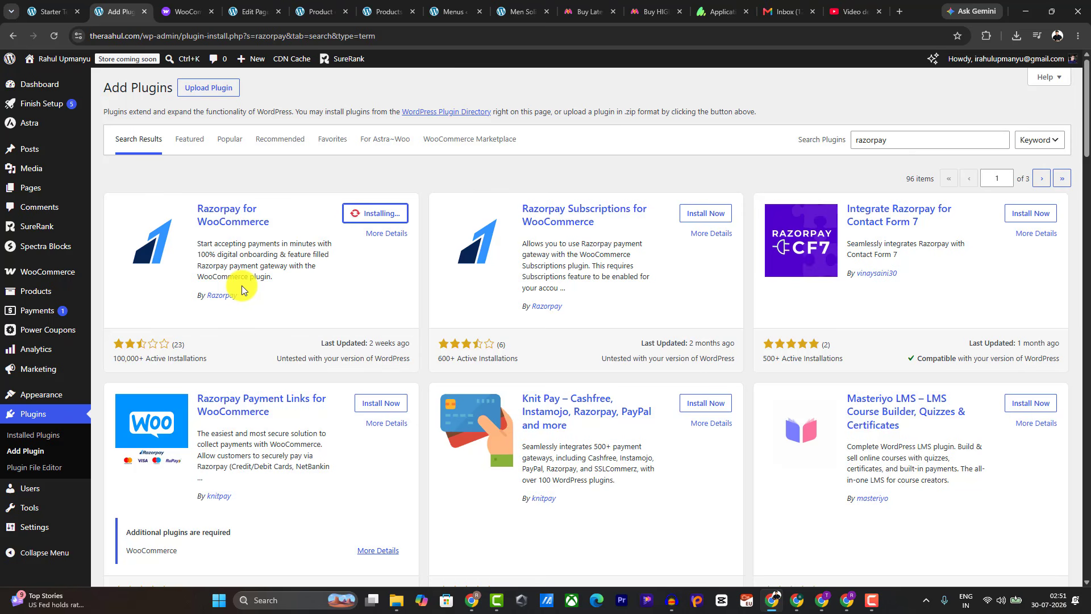
left_click(366, 215)
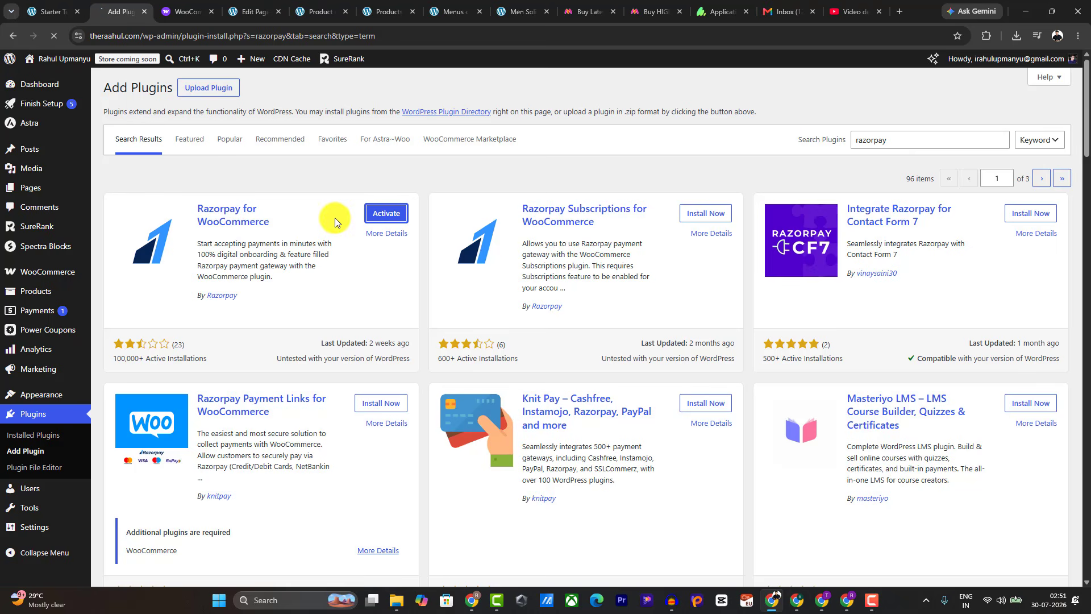
mouse_move(51, 270)
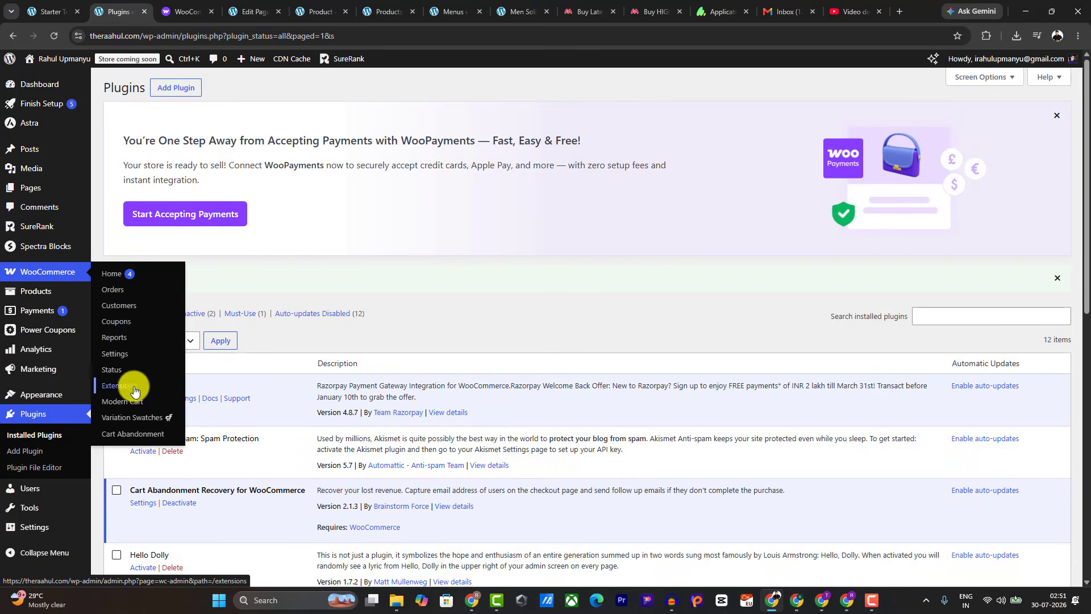
Open Razorpay's setup from WooCommerce Payments settings and select the Key ID and Key Secret fields.
left_click(120, 356)
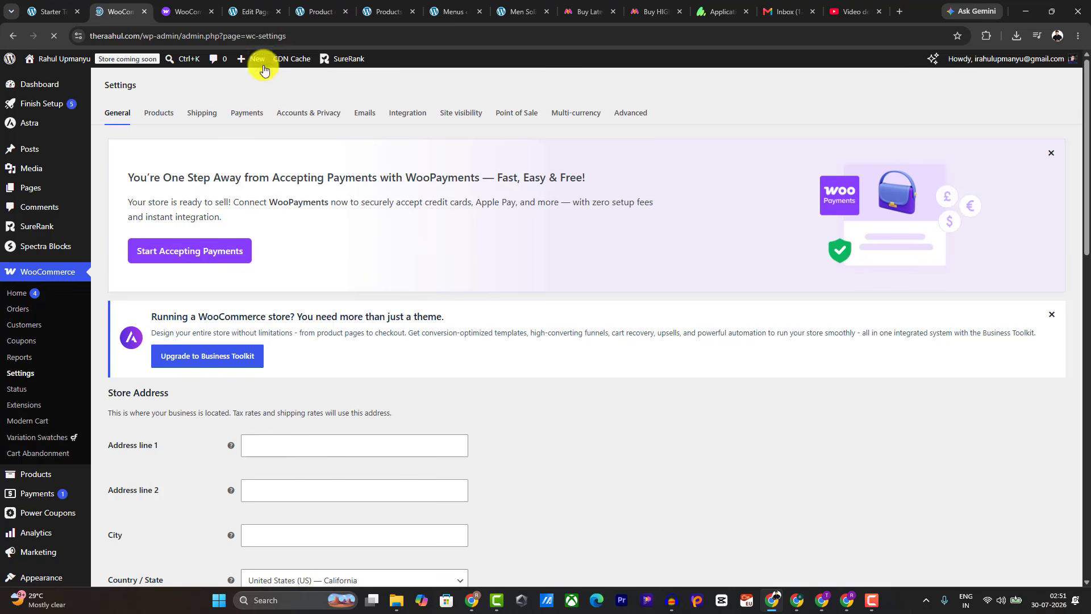
left_click(263, 114)
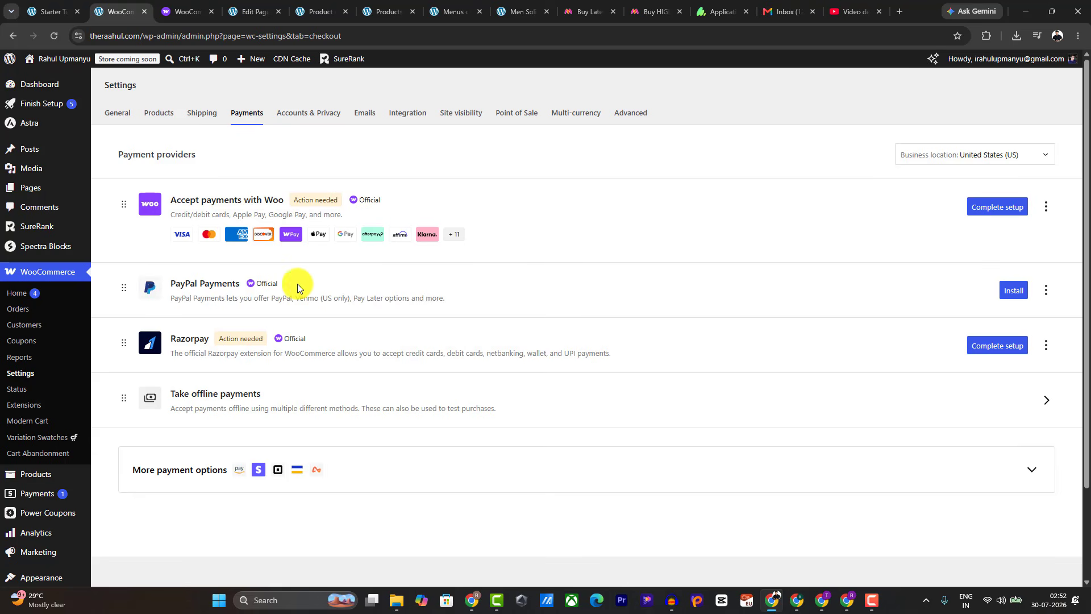
left_click(991, 352)
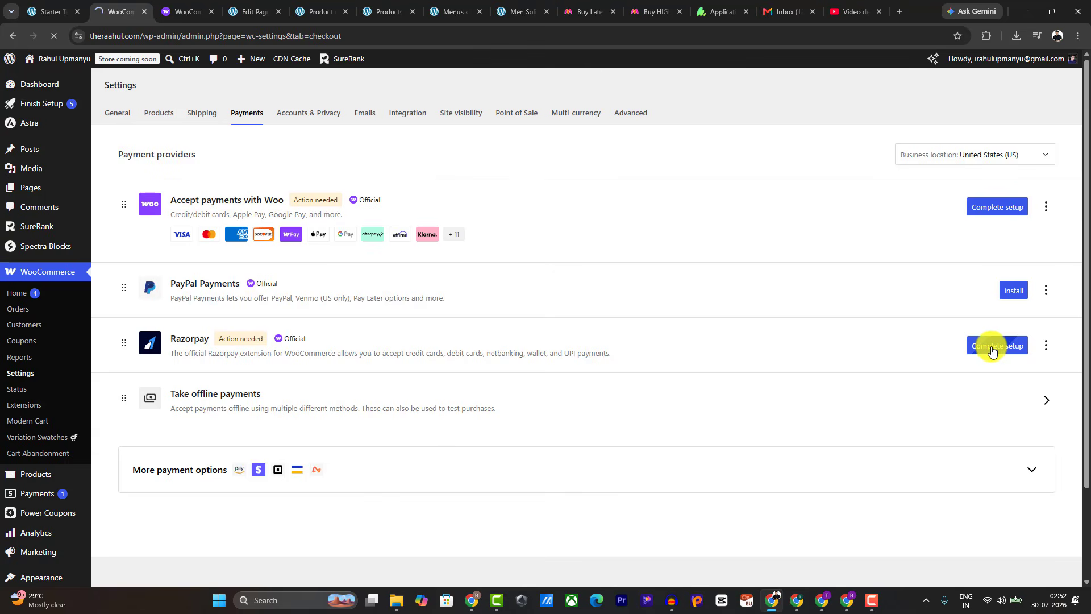
scroll(610, 279, "down", 2)
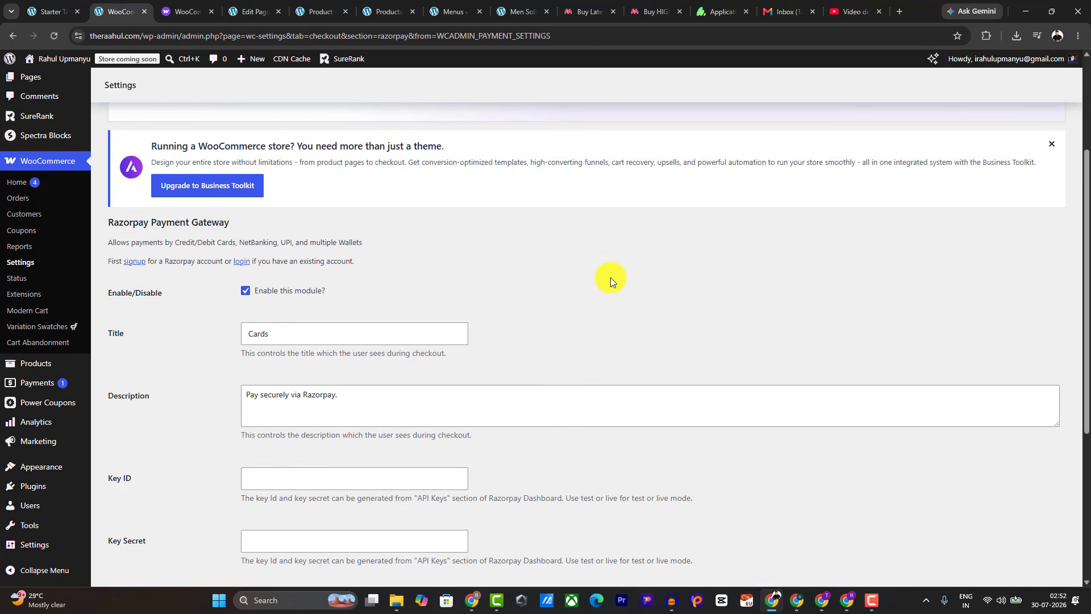
scroll(610, 277, "down", 2)
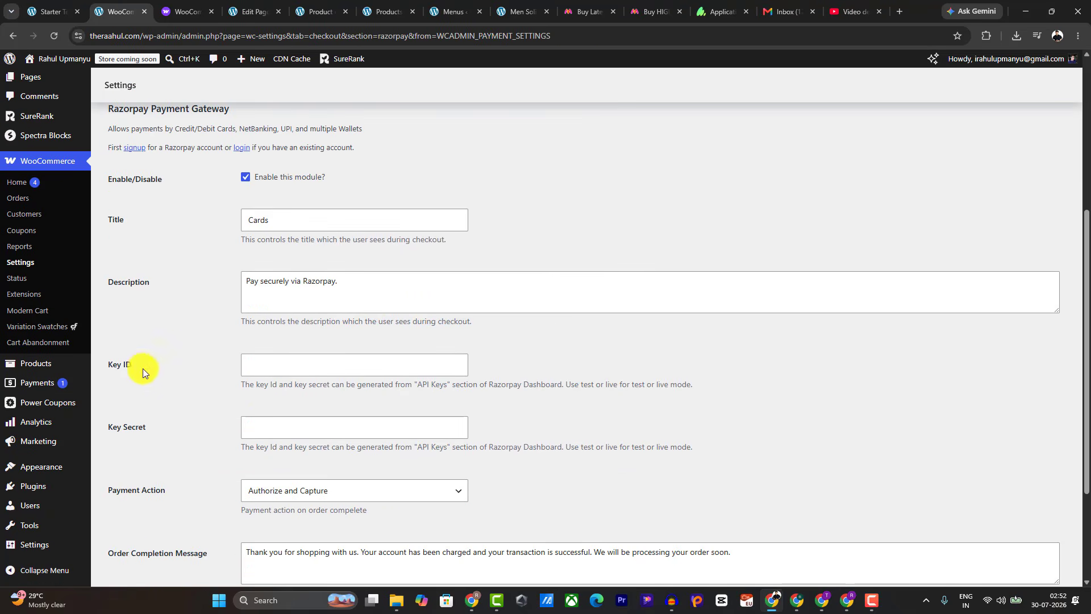
left_click(314, 363)
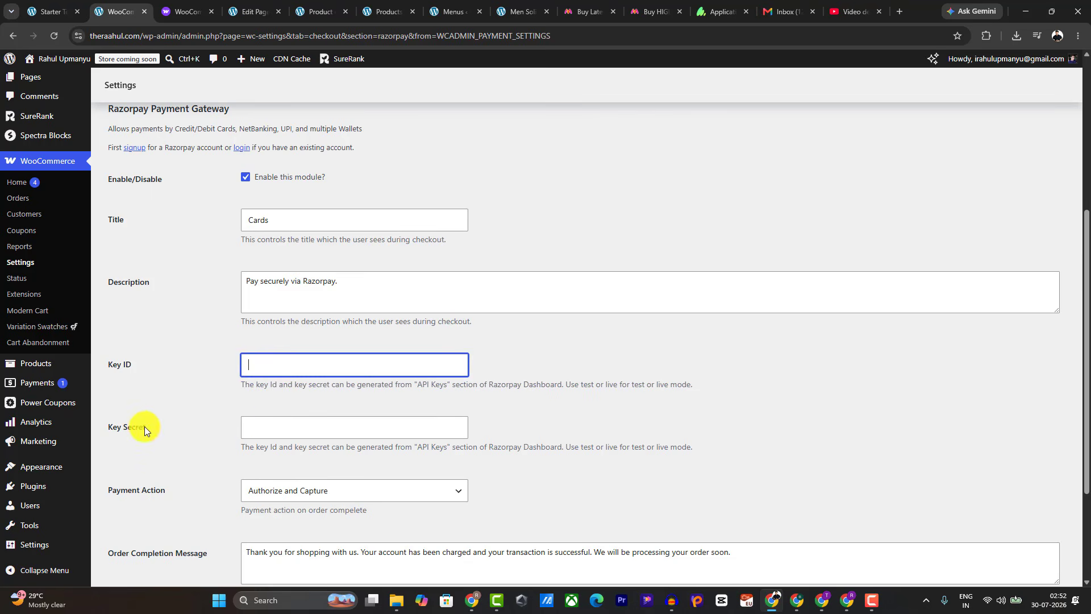
left_click(264, 426)
scroll(263, 426, "down", 3)
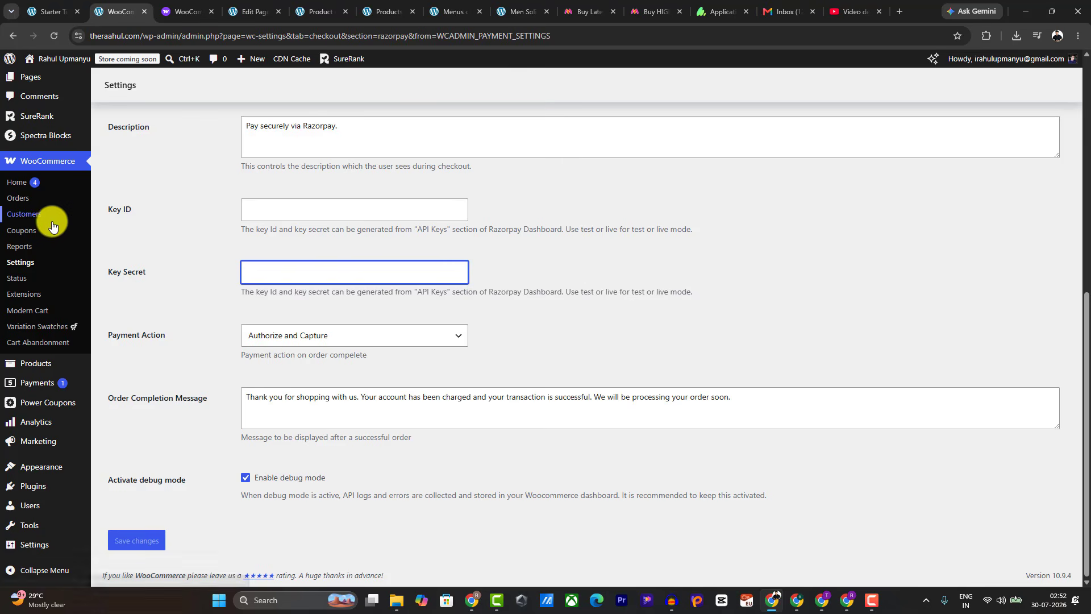
scroll(52, 277, "up", 2)
scroll(198, 195, "up", 6)
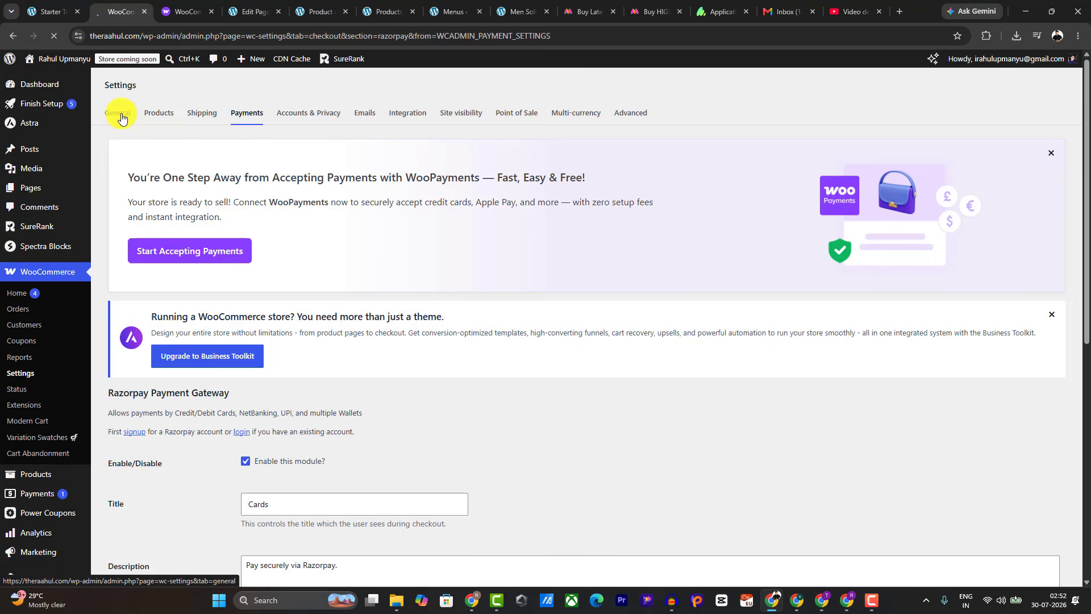
Search for and choose India — Haryana as the store's Country / State, then select Postcode.
scroll(299, 240, "down", 3)
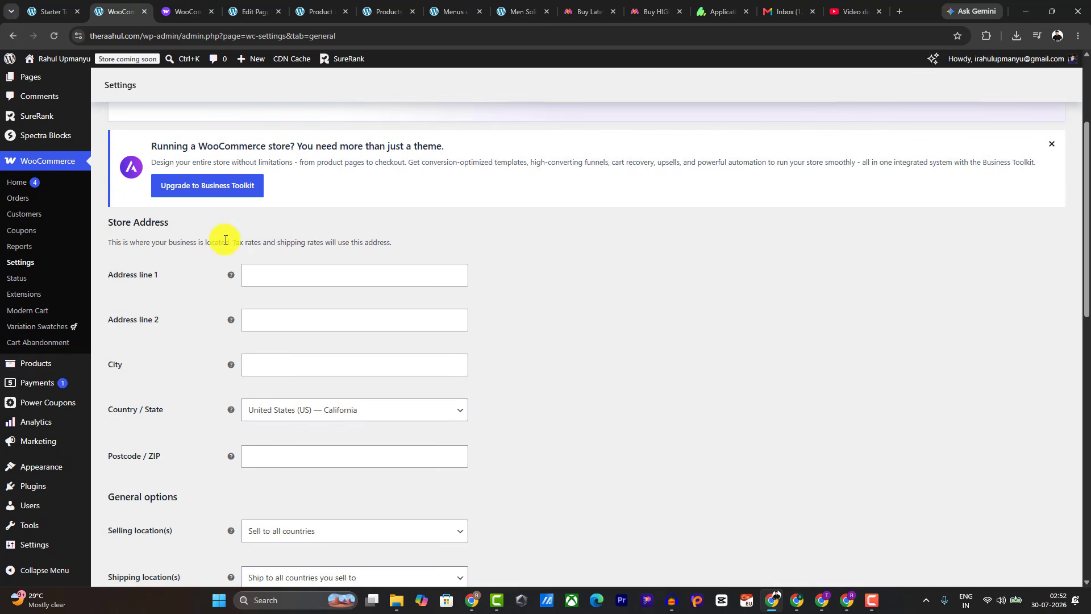
scroll(171, 271, "down", 1)
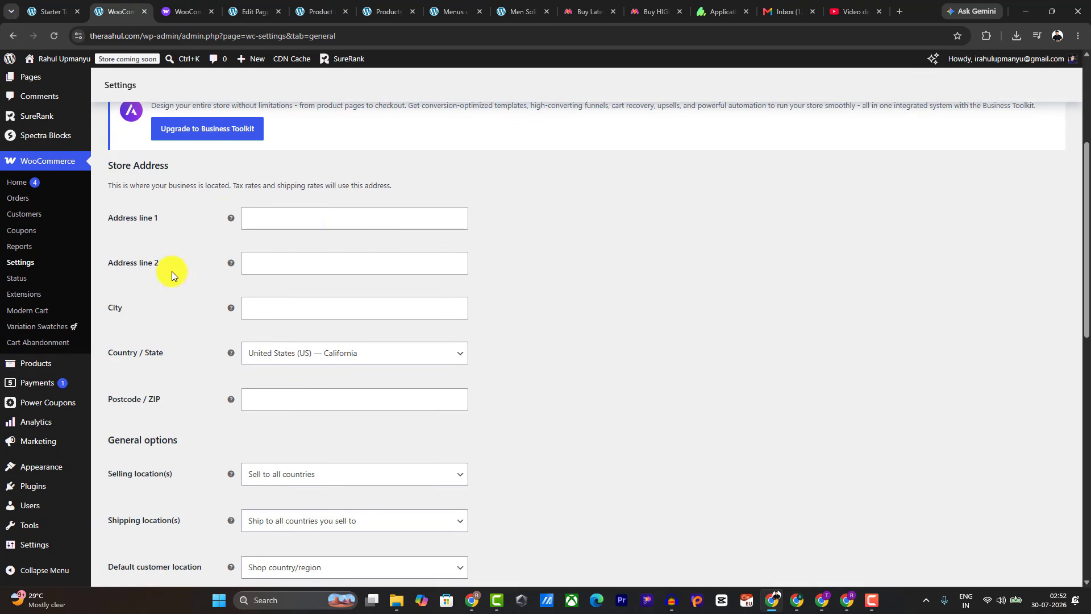
scroll(298, 308, "down", 1)
left_click(294, 296)
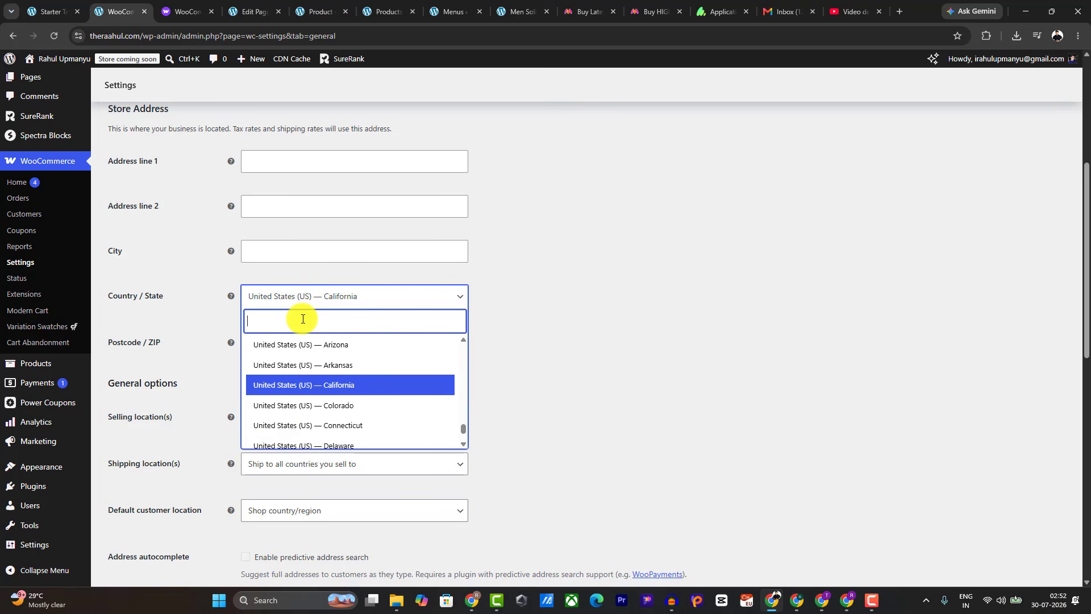
type("ind")
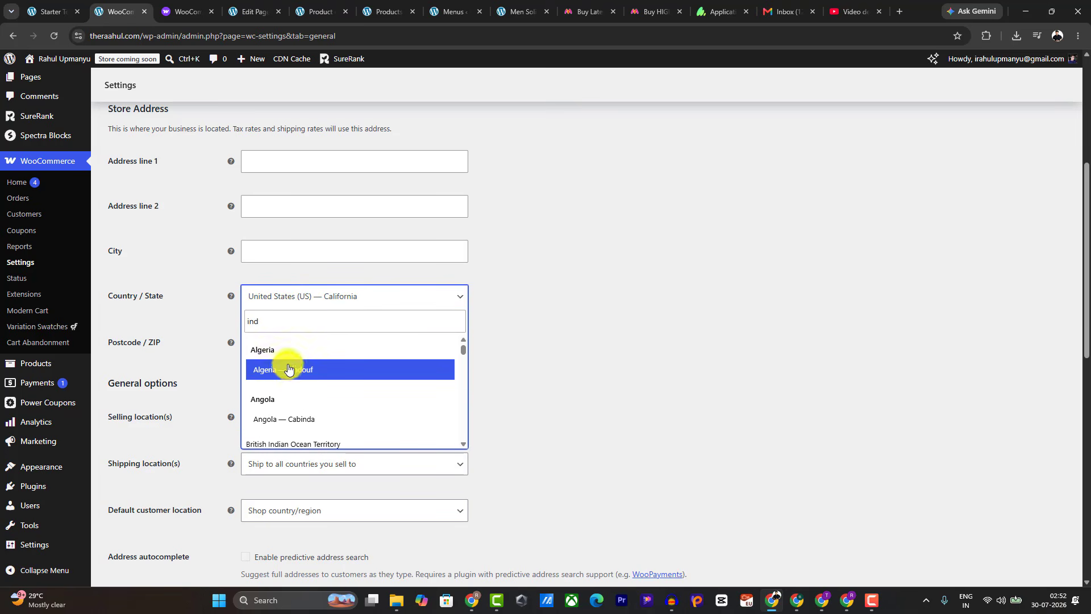
key("ctrl+a")
type("ind")
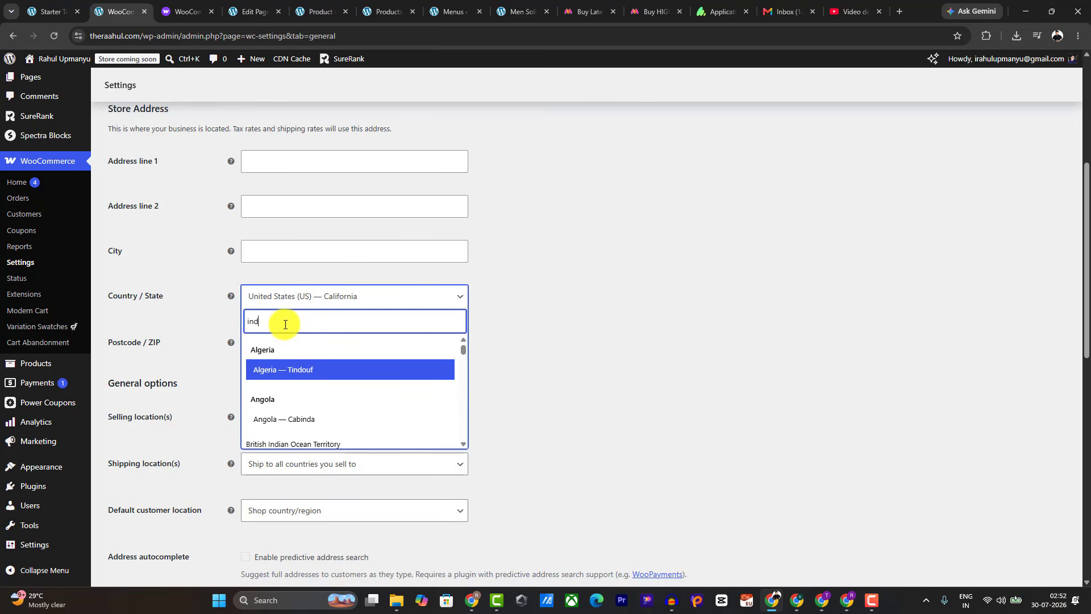
key("BackSpace")
type("r")
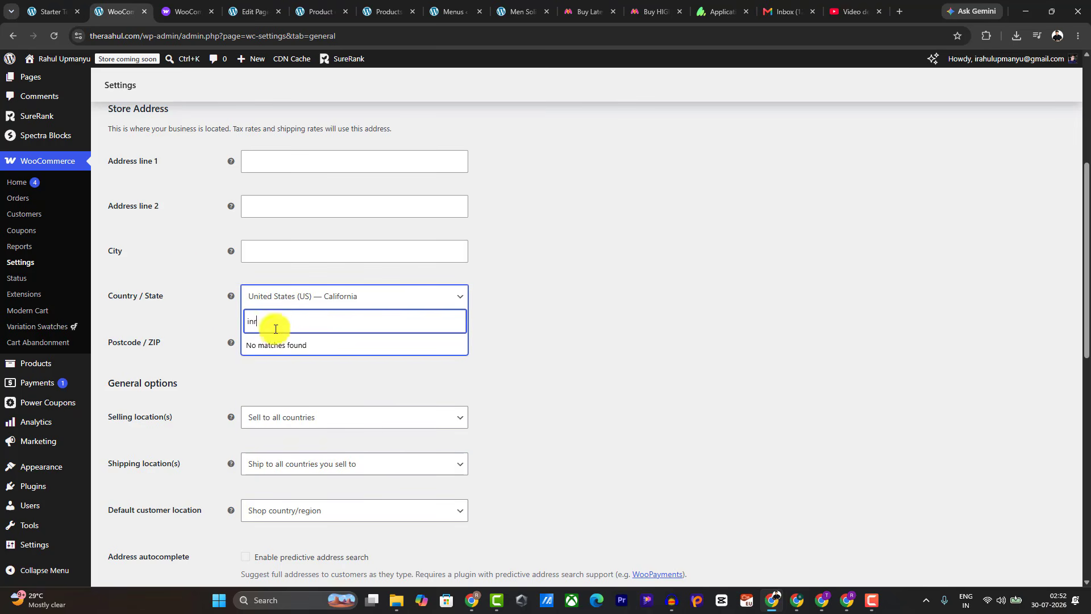
key("ctrl+a")
key("BackSpace")
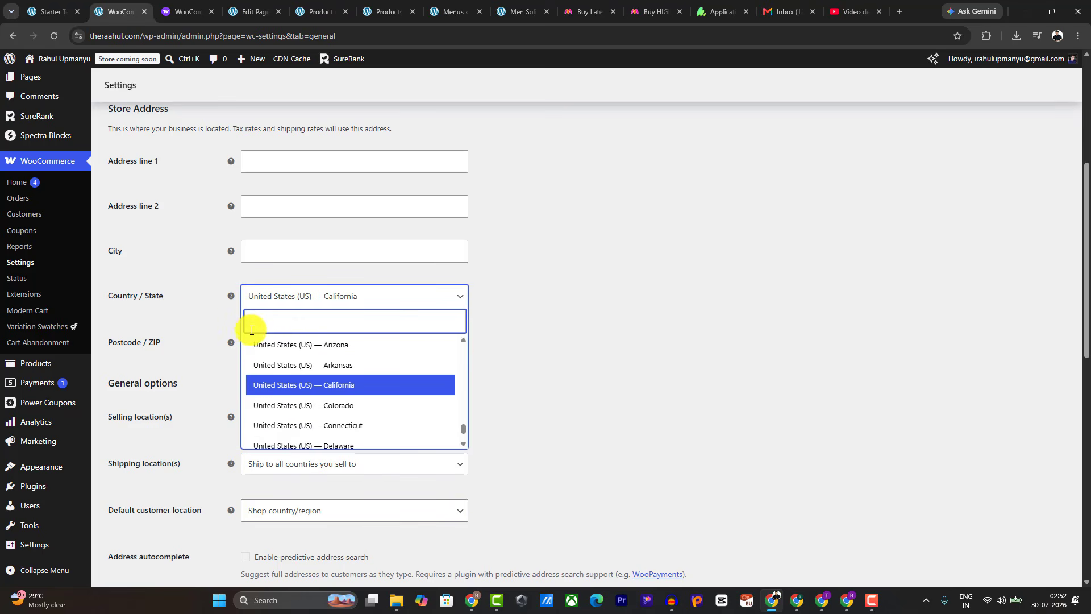
type("i")
key("BackSpace")
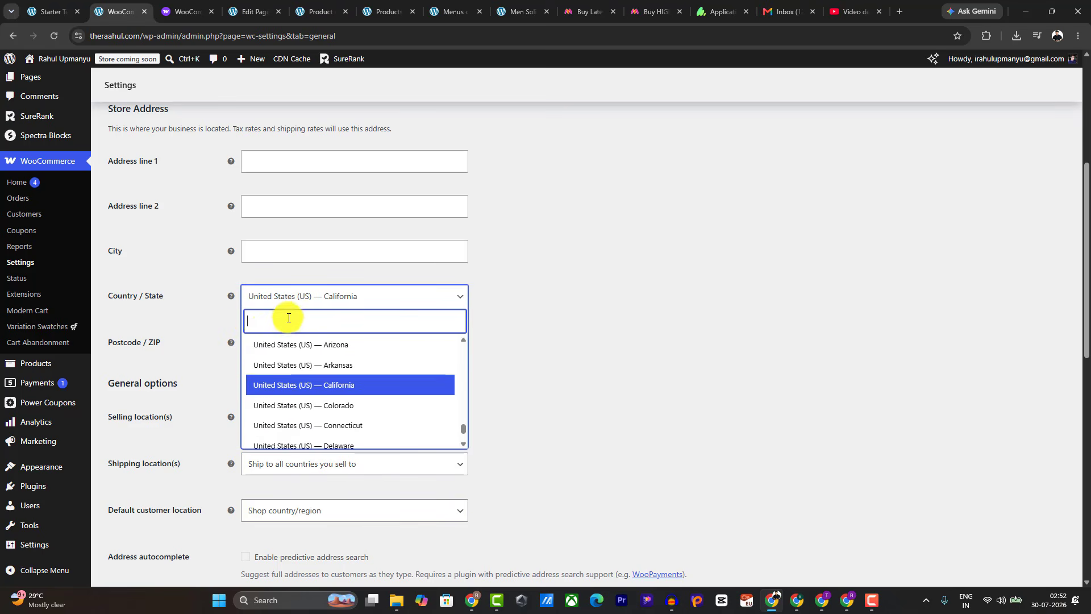
type("har")
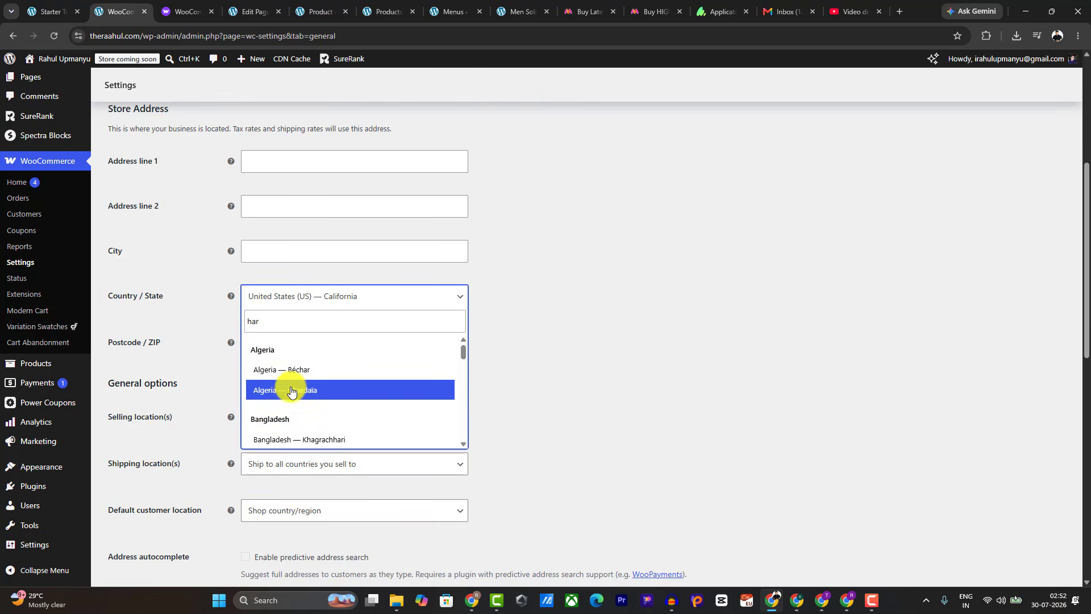
type("r")
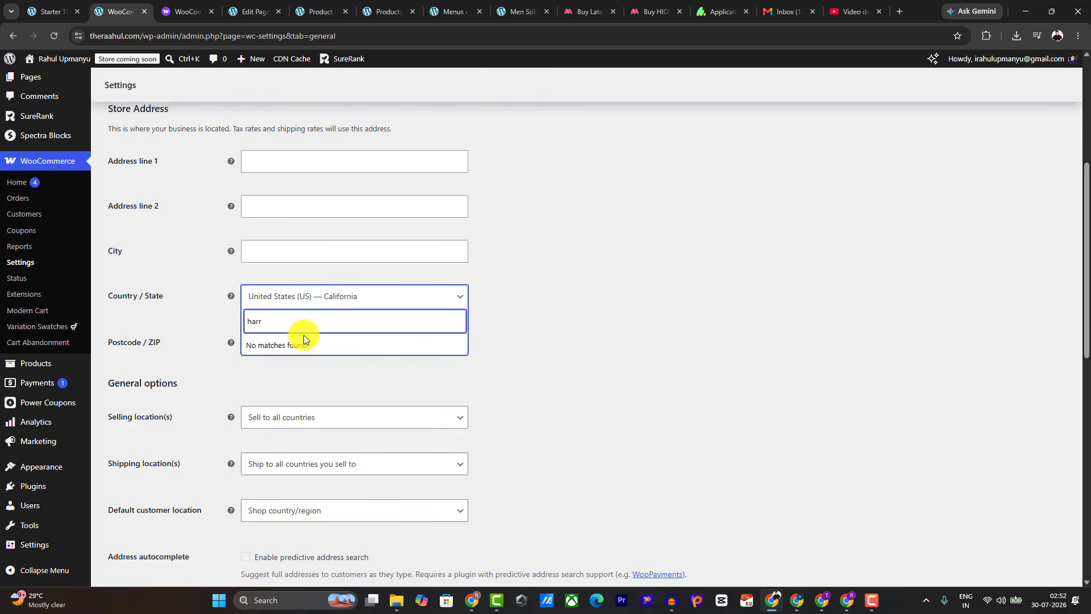
key("BackSpace")
type("yan")
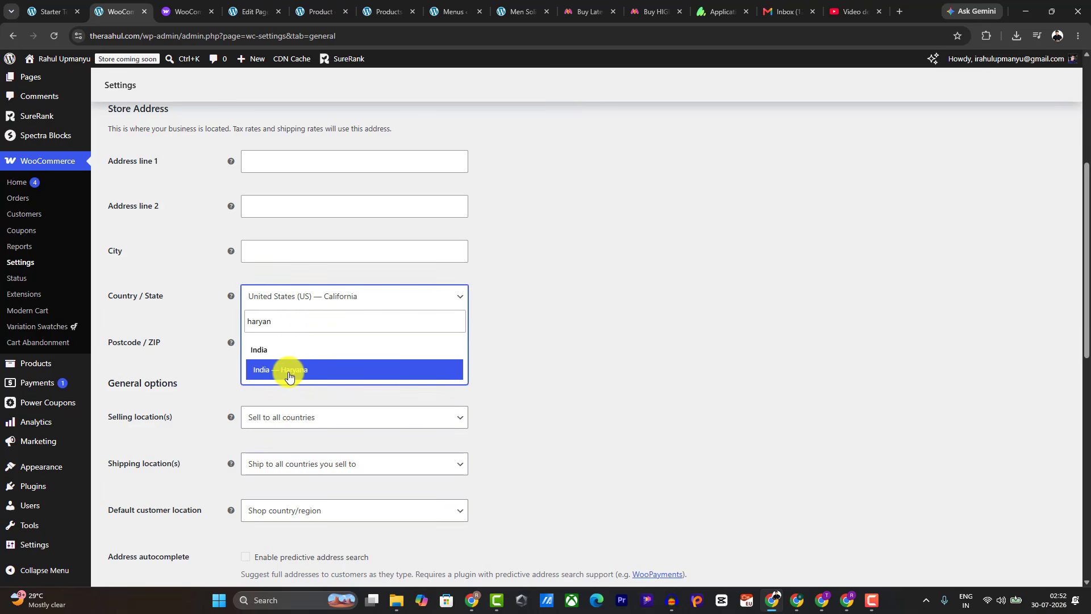
left_click(290, 372)
left_click(266, 339)
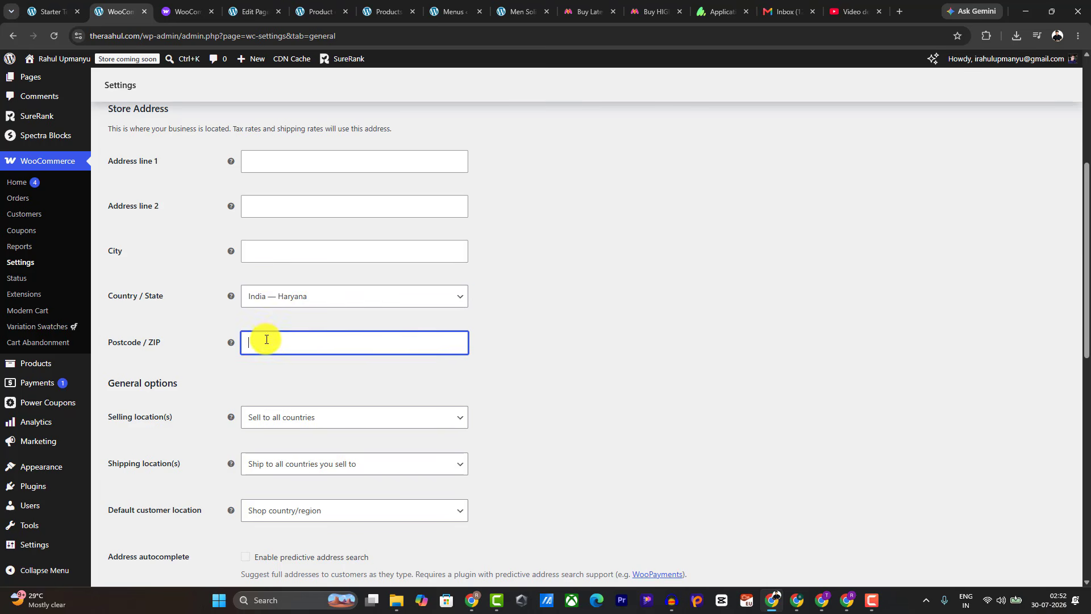
scroll(339, 388, "down", 2)
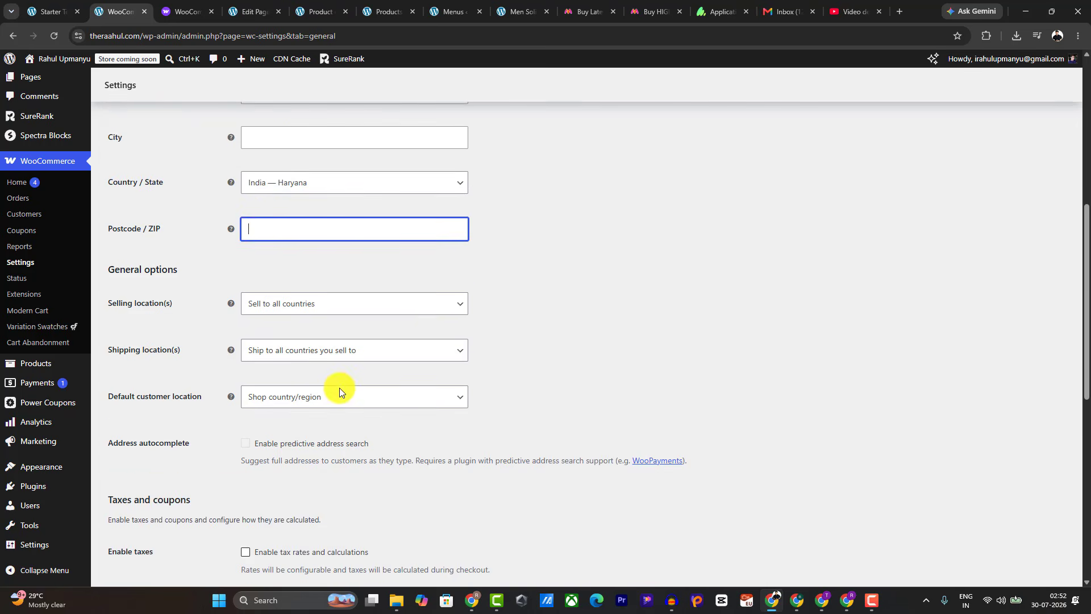
Limit selling locations to specific countries: India only.
left_click(319, 310)
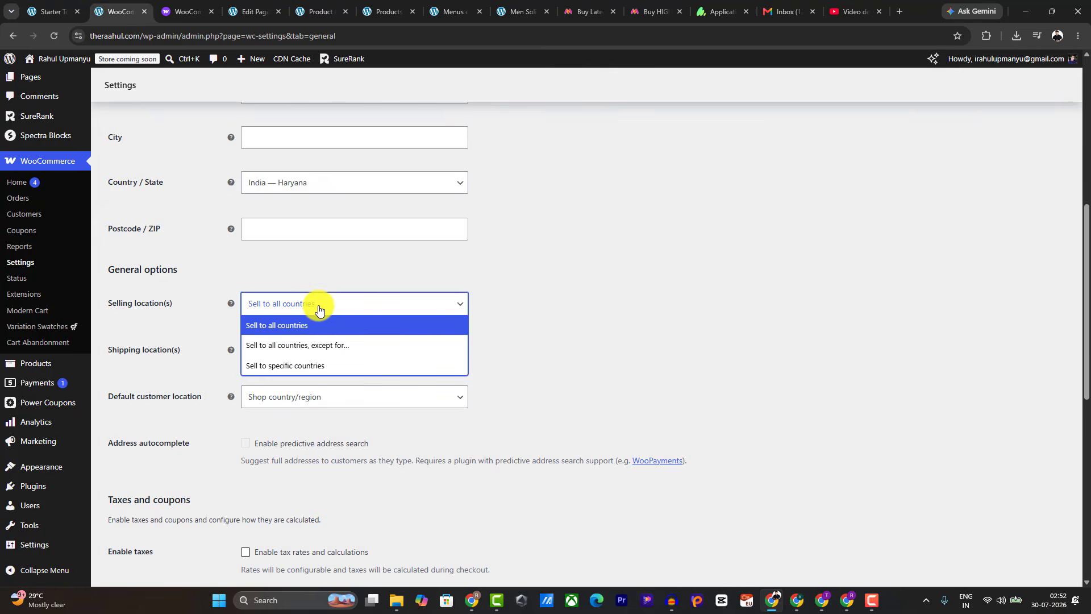
left_click(311, 372)
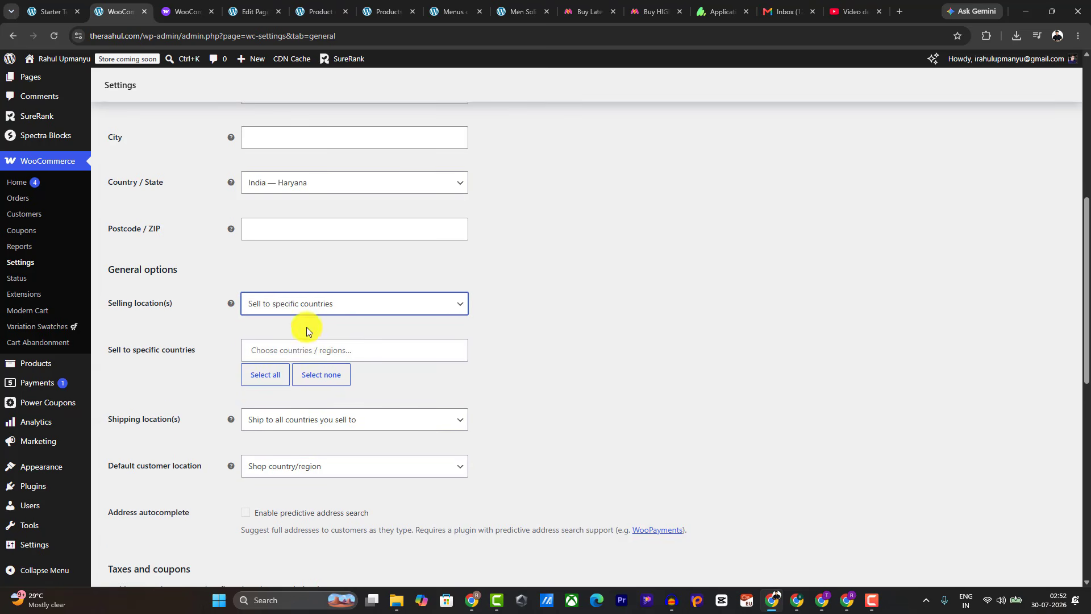
left_click(302, 352)
type("i")
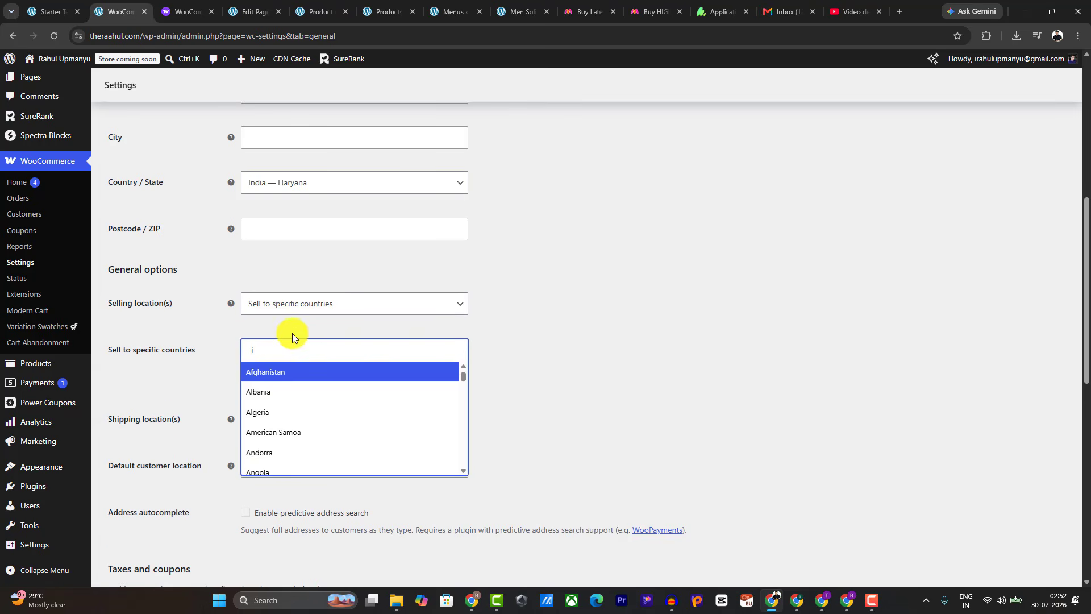
type("nd")
left_click(283, 394)
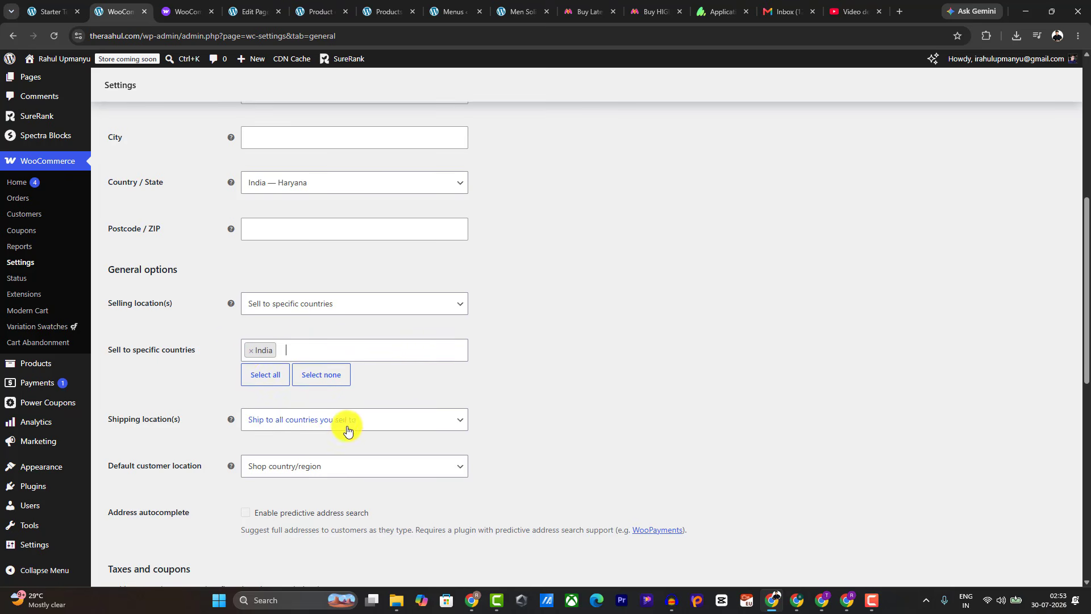
Limit shipping locations to specific countries: India only.
left_click(327, 420)
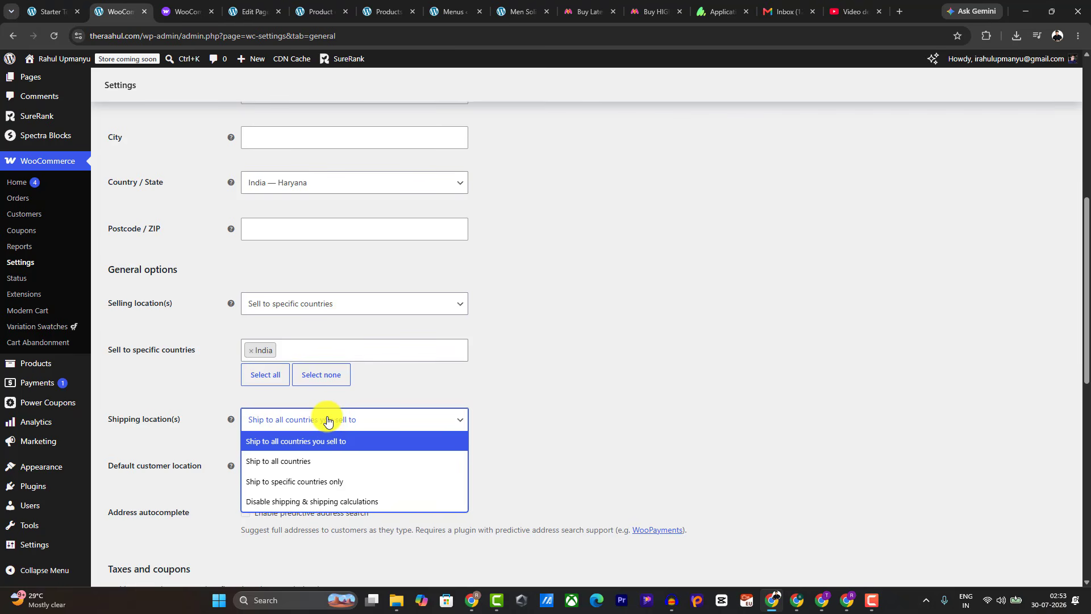
left_click(317, 480)
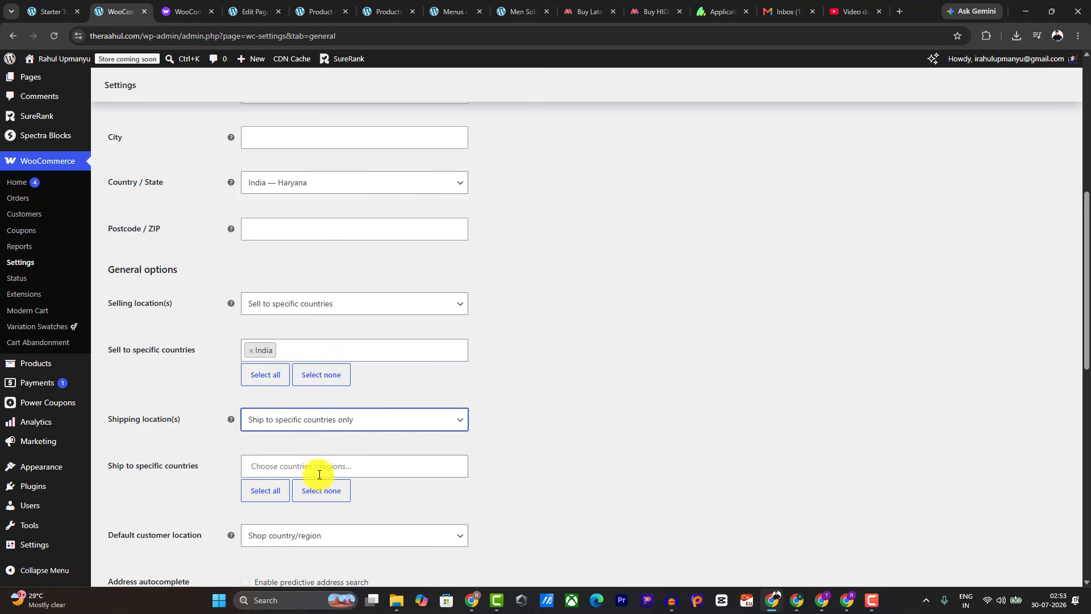
left_click(307, 473)
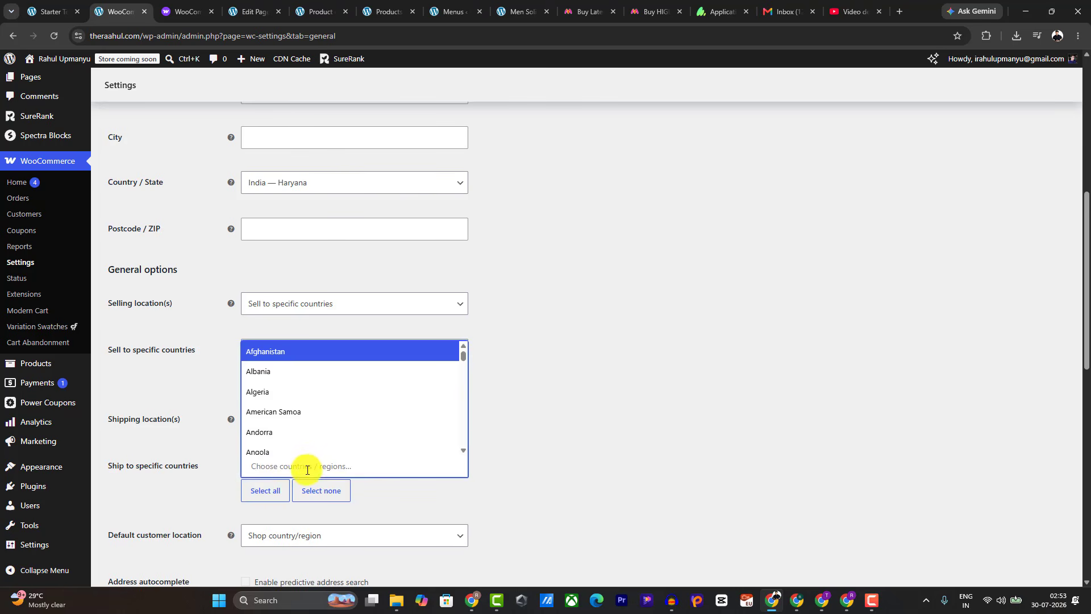
type("in")
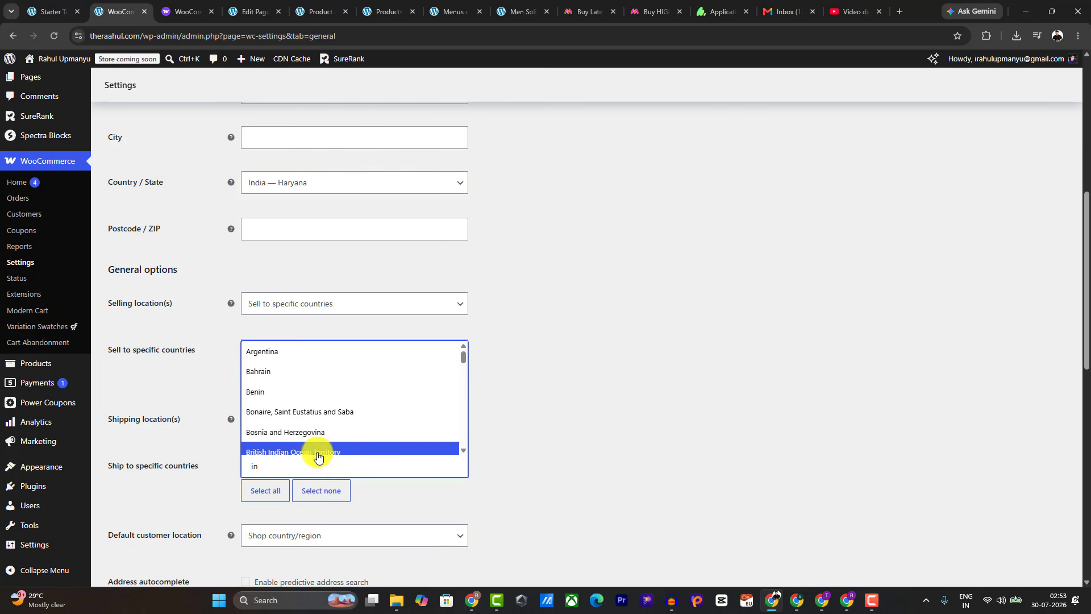
type("d")
left_click(300, 432)
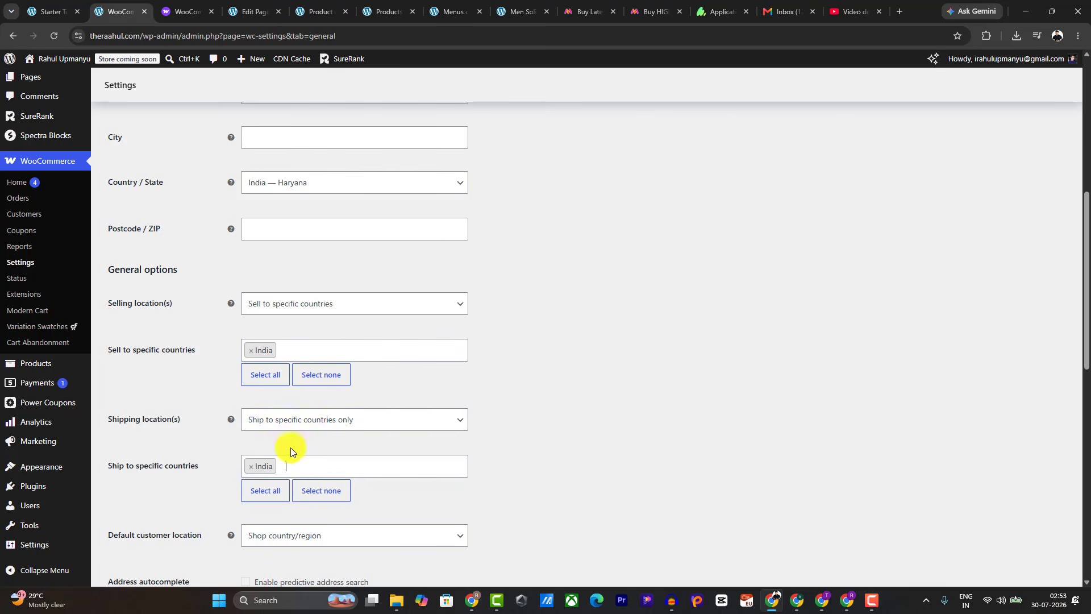
scroll(384, 404, "down", 2)
scroll(290, 443, "down", 3)
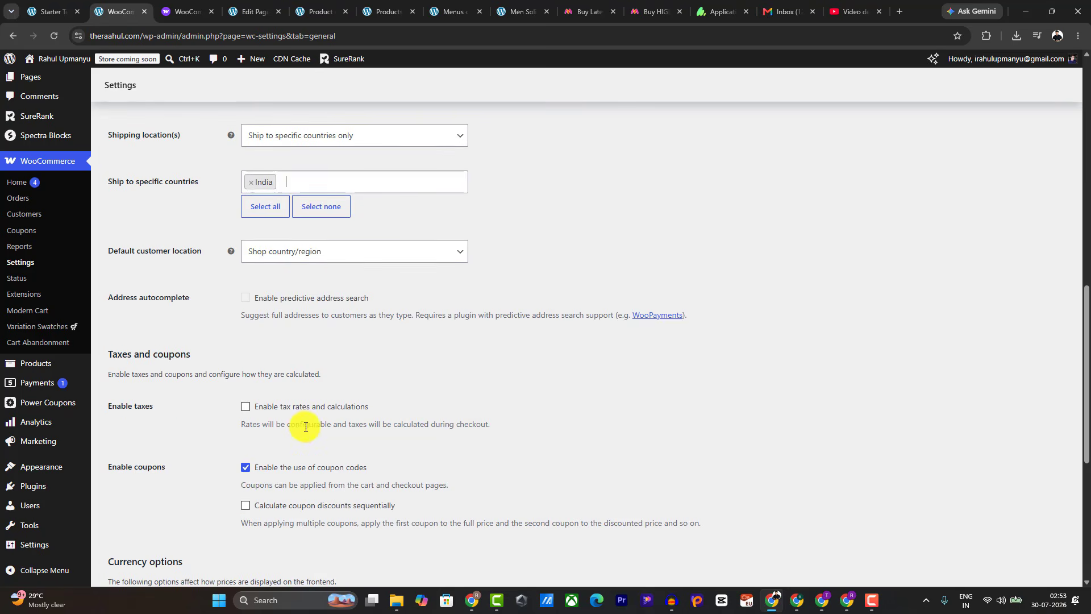
Set the store currency to Indian rupee (₹) — INR and save the general settings.
left_click(310, 251)
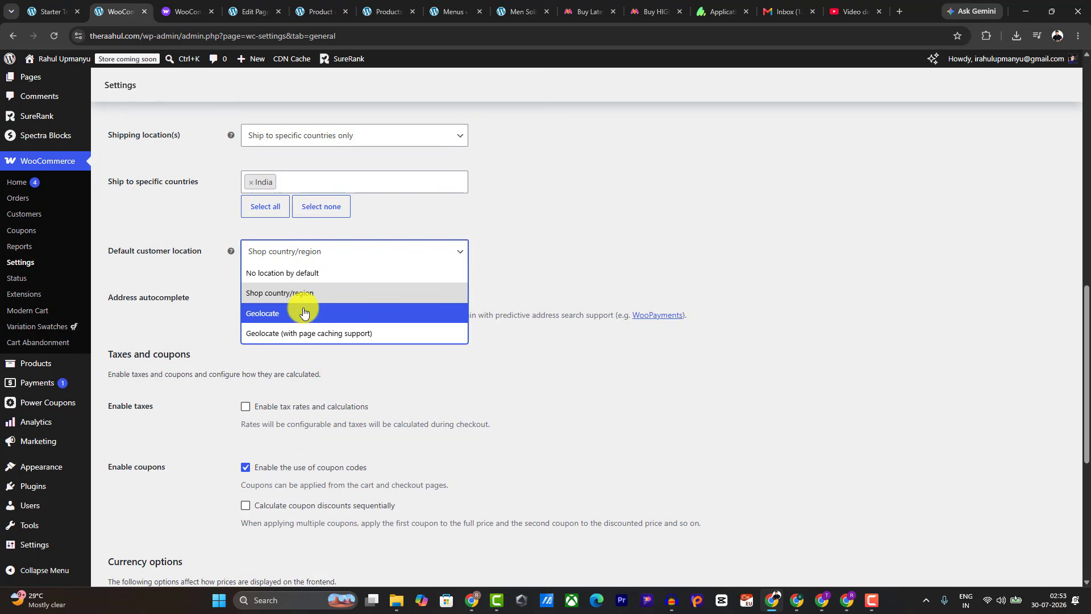
left_click(610, 291)
scroll(499, 382, "down", 6)
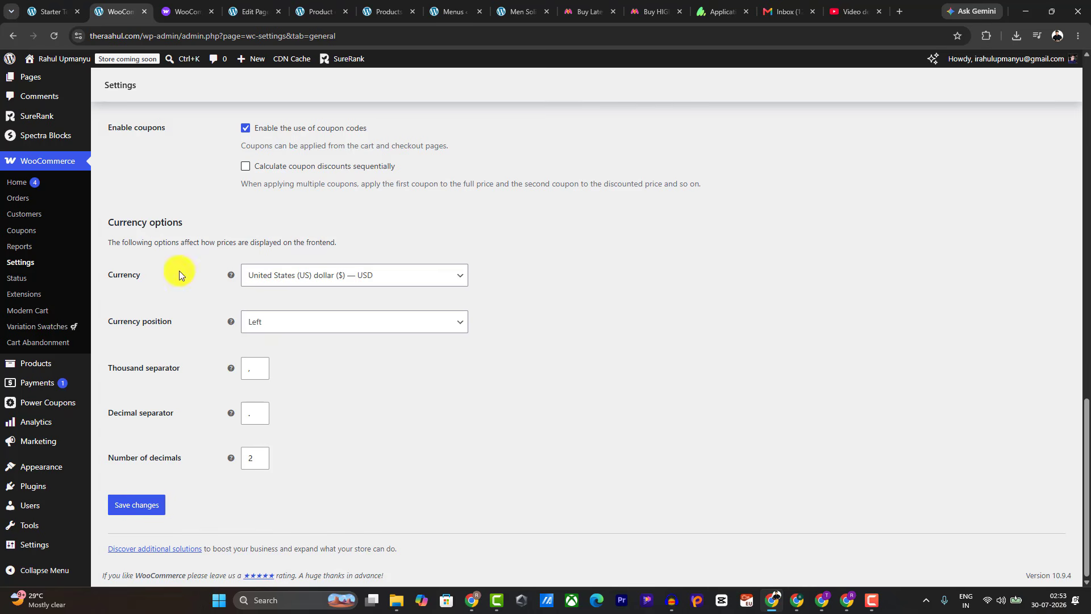
left_click(321, 275)
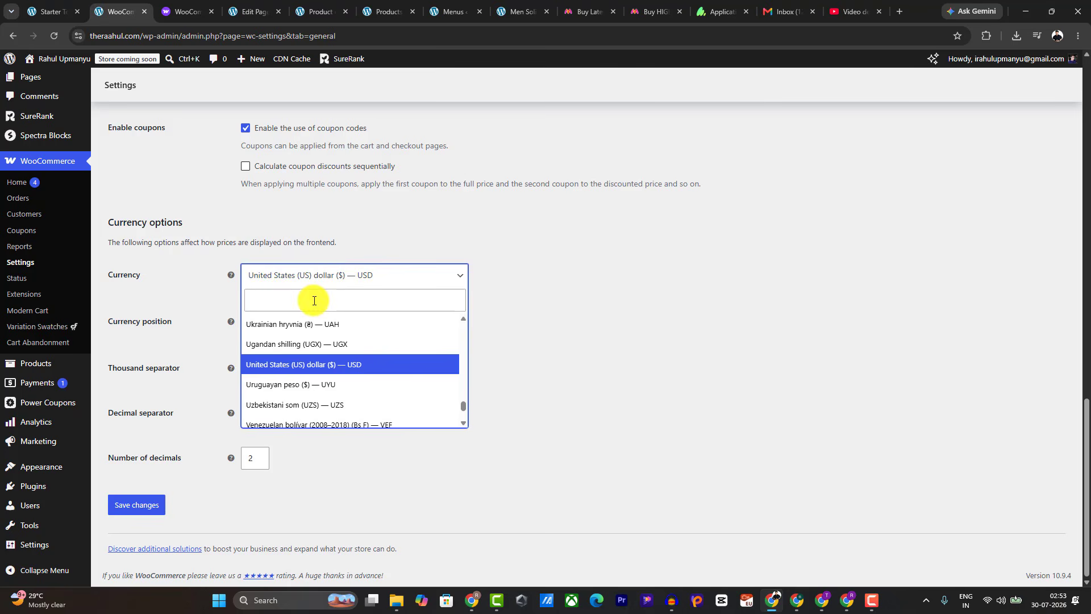
left_click(314, 300)
type("in")
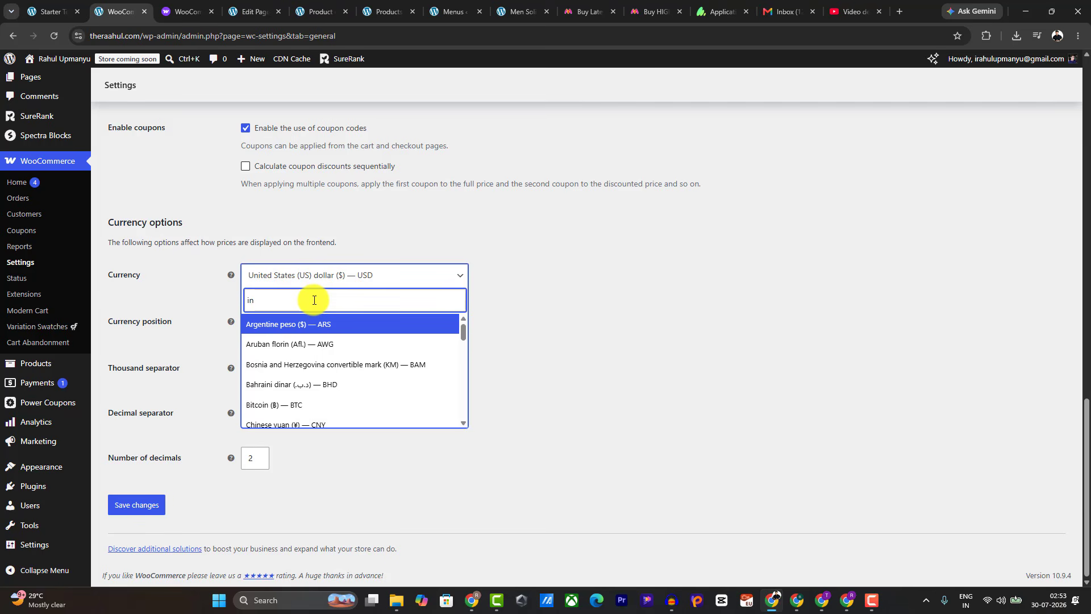
type("d")
left_click(302, 344)
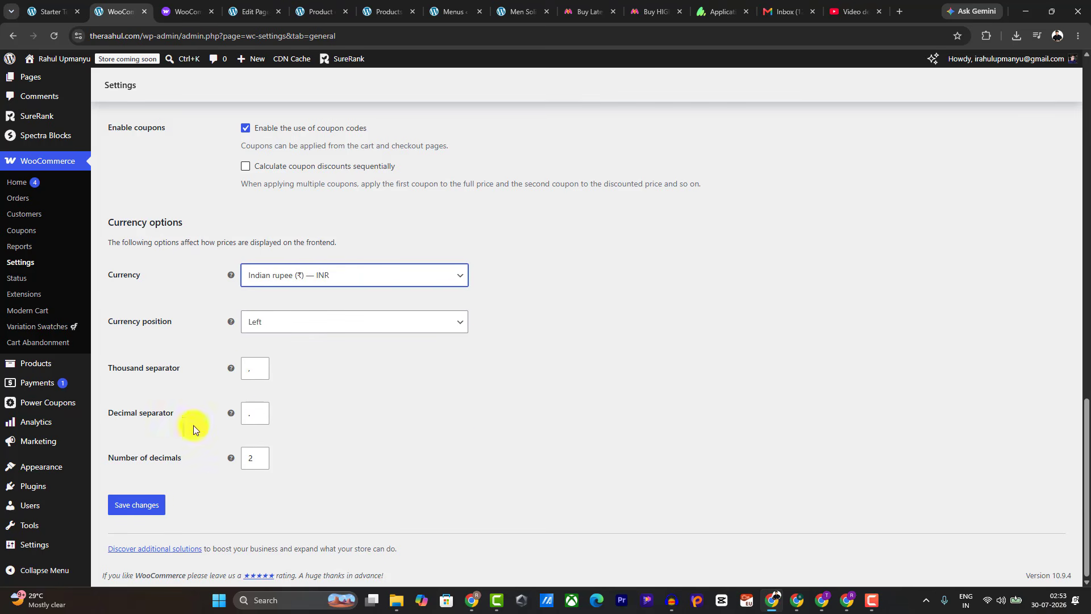
left_click(132, 505)
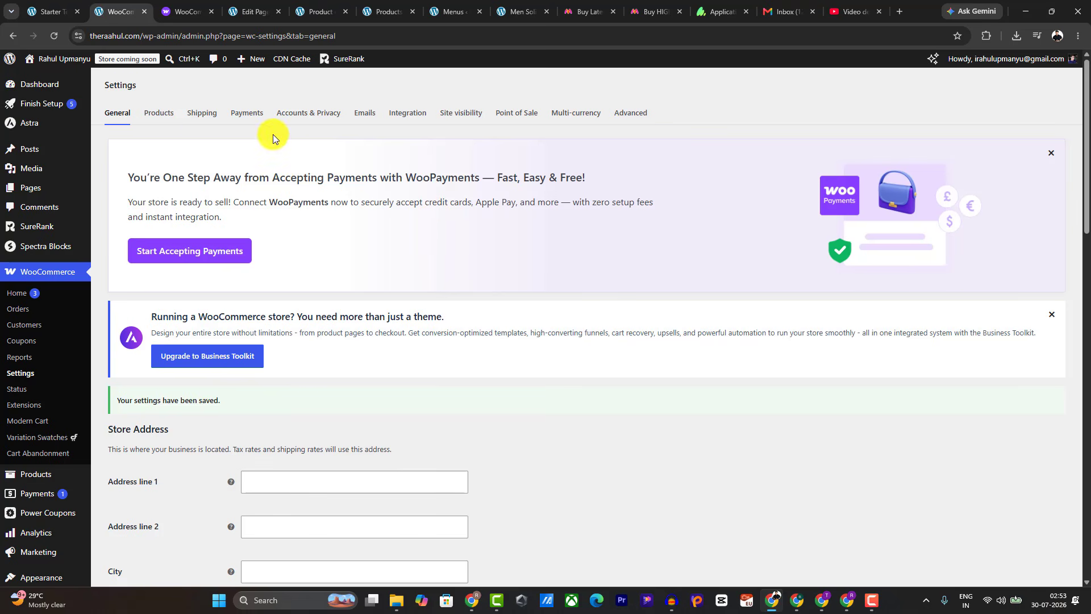
On the Products settings tab, set the weight unit to grams.
left_click(158, 113)
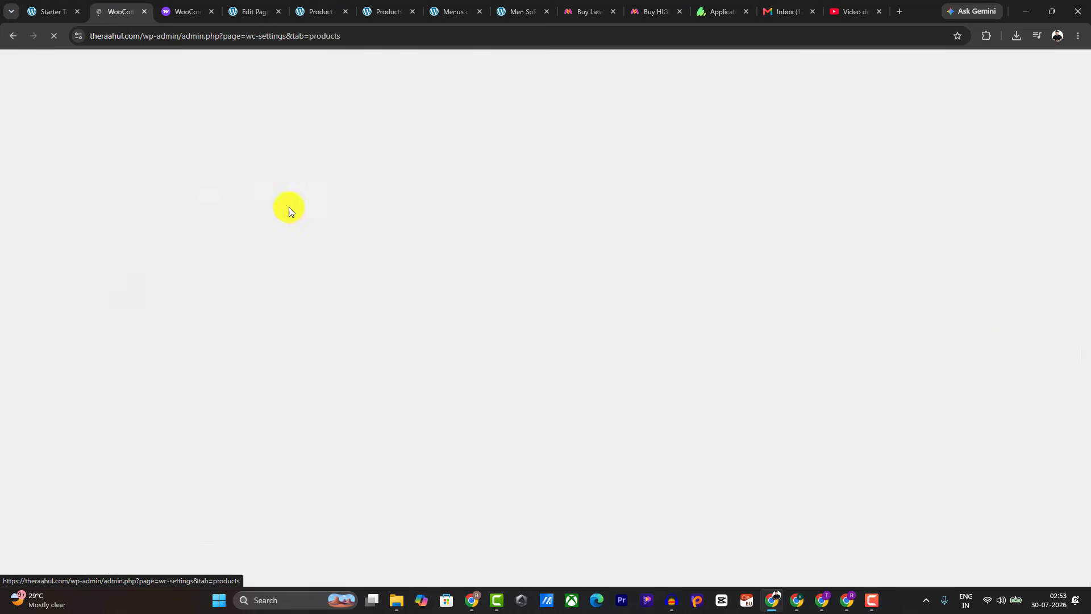
scroll(305, 260, "down", 2)
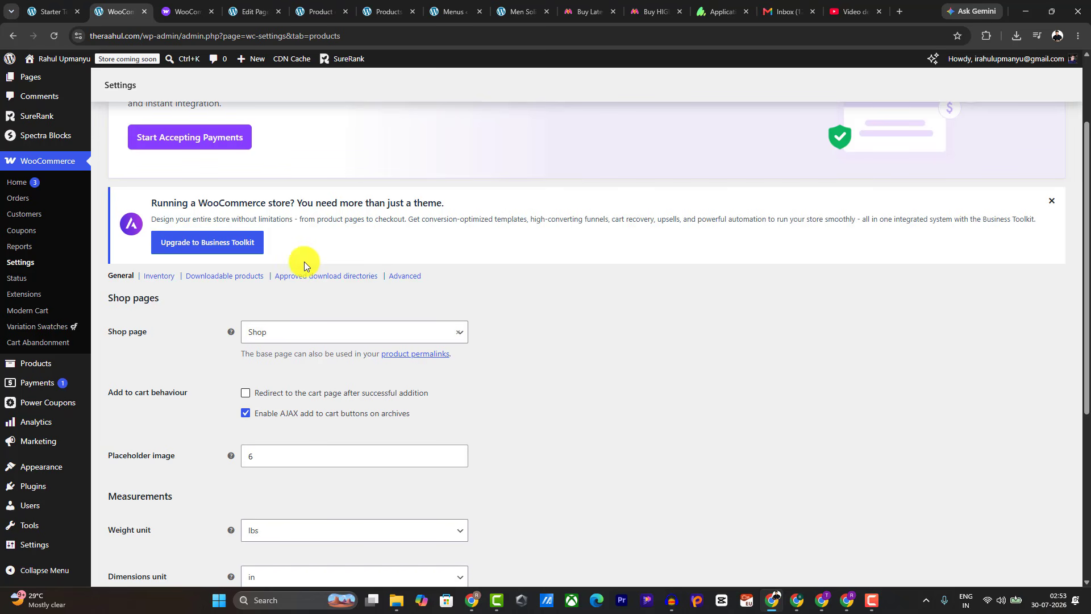
scroll(302, 266, "down", 5)
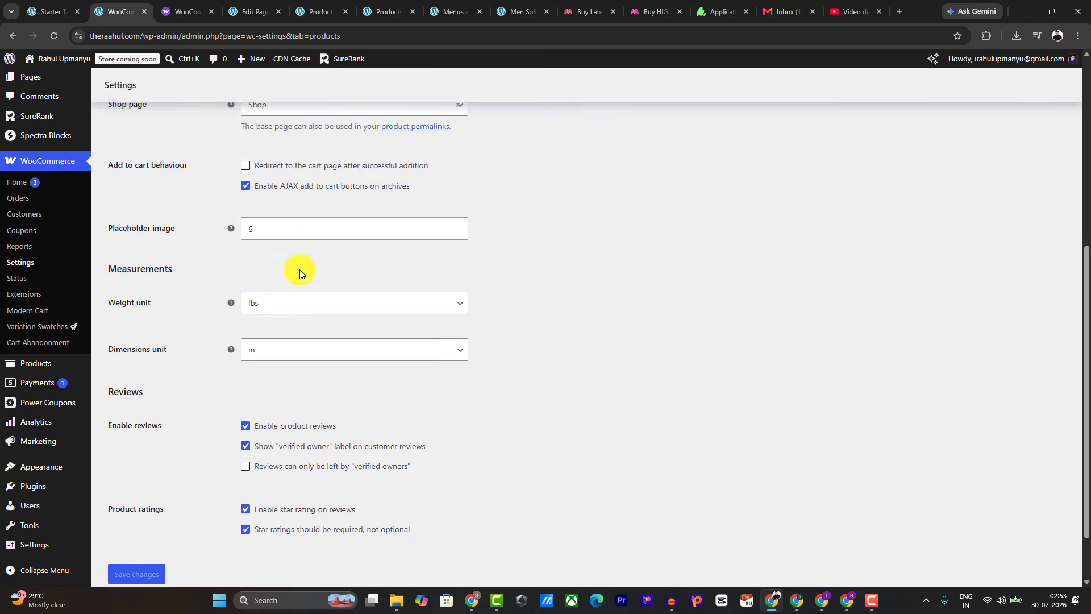
left_click(333, 250)
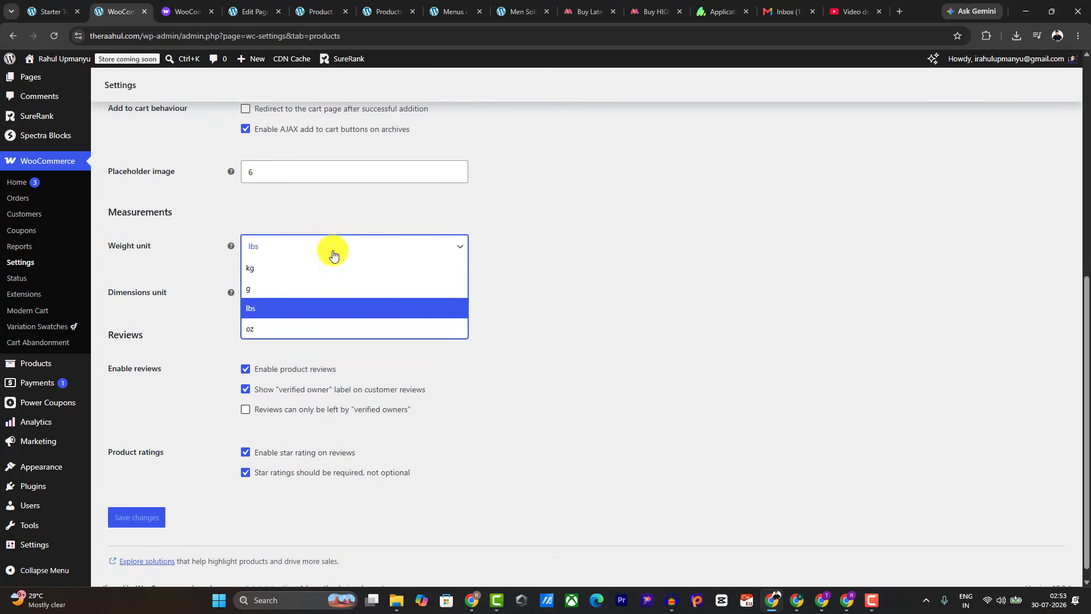
left_click(287, 288)
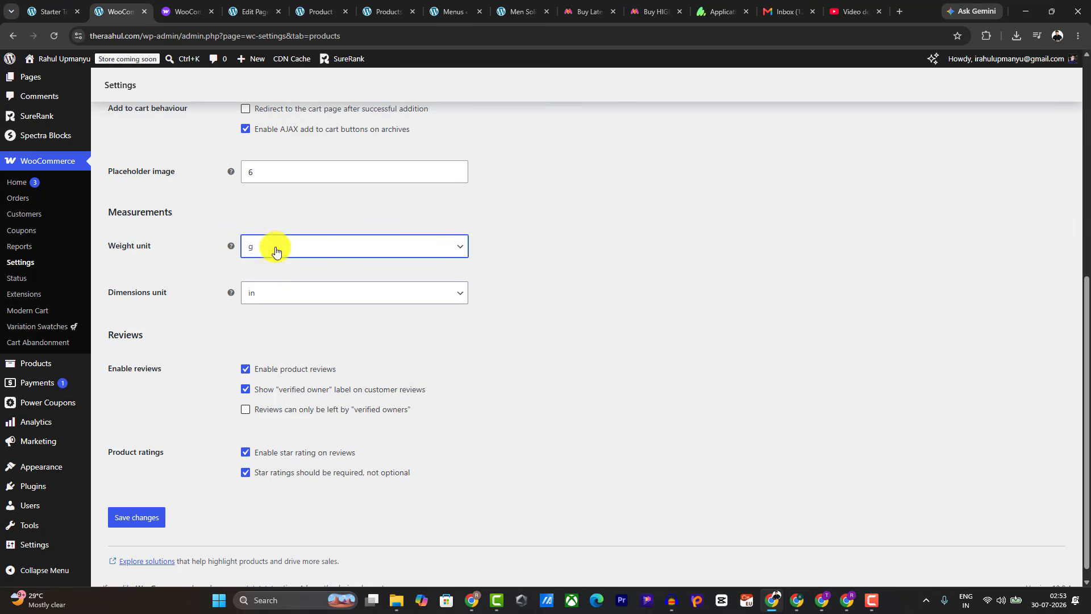
left_click(284, 293)
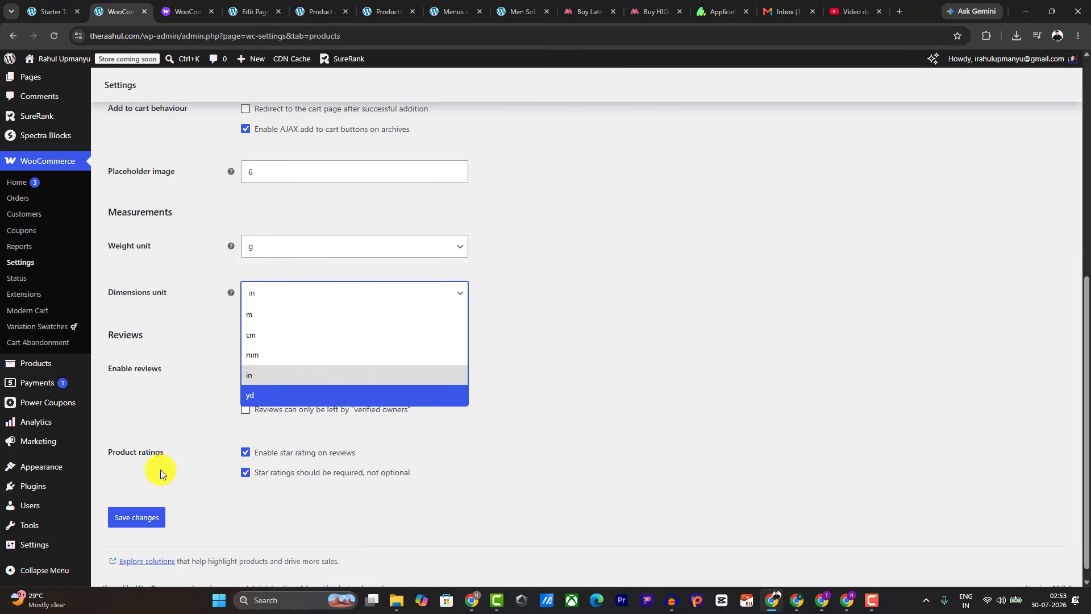
Switch to Shipping settings, leaving the Products page without saving.
scroll(237, 368, "up", 7)
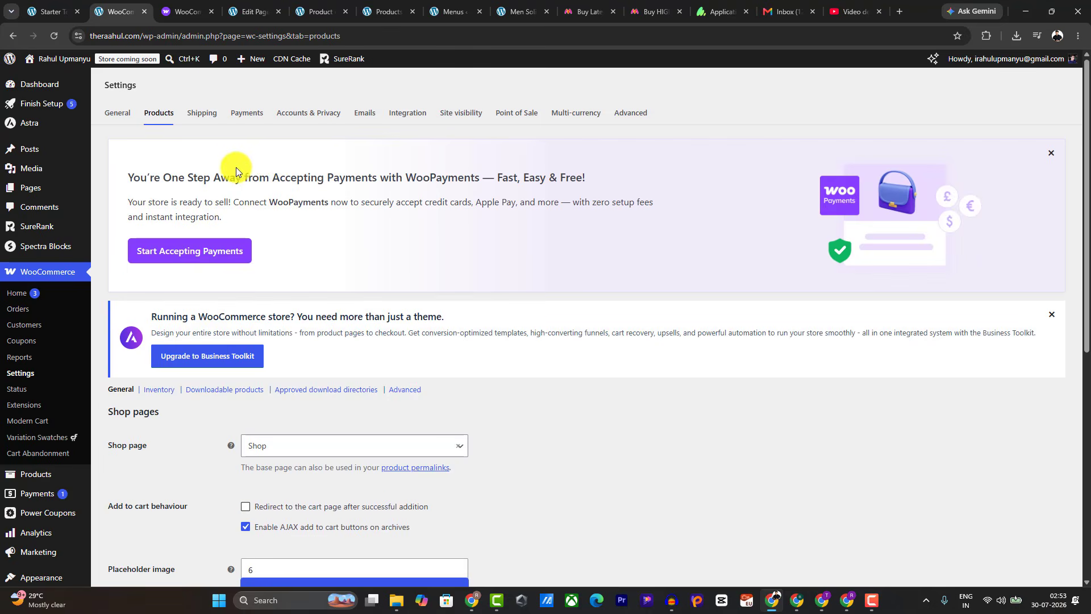
left_click(210, 117)
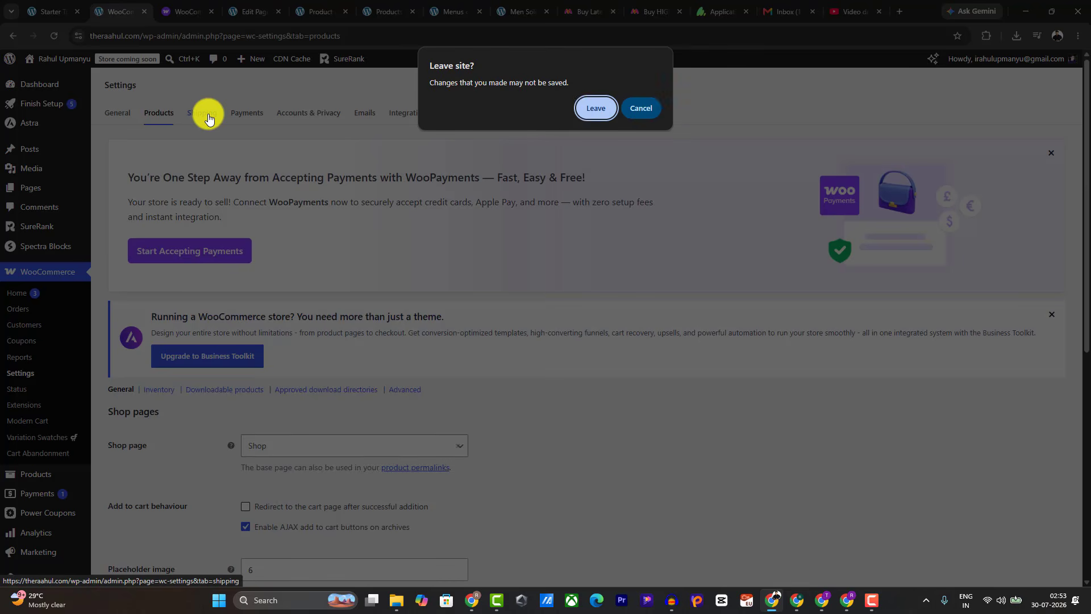
left_click(573, 109)
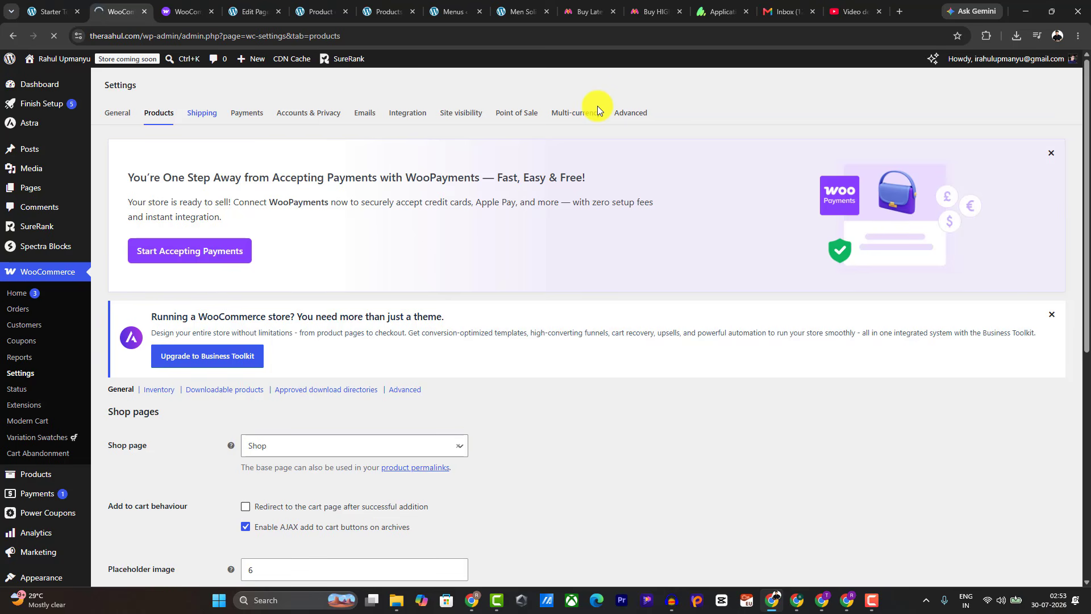
Add a new shipping zone named 'Pan India'.
scroll(273, 364, "down", 3)
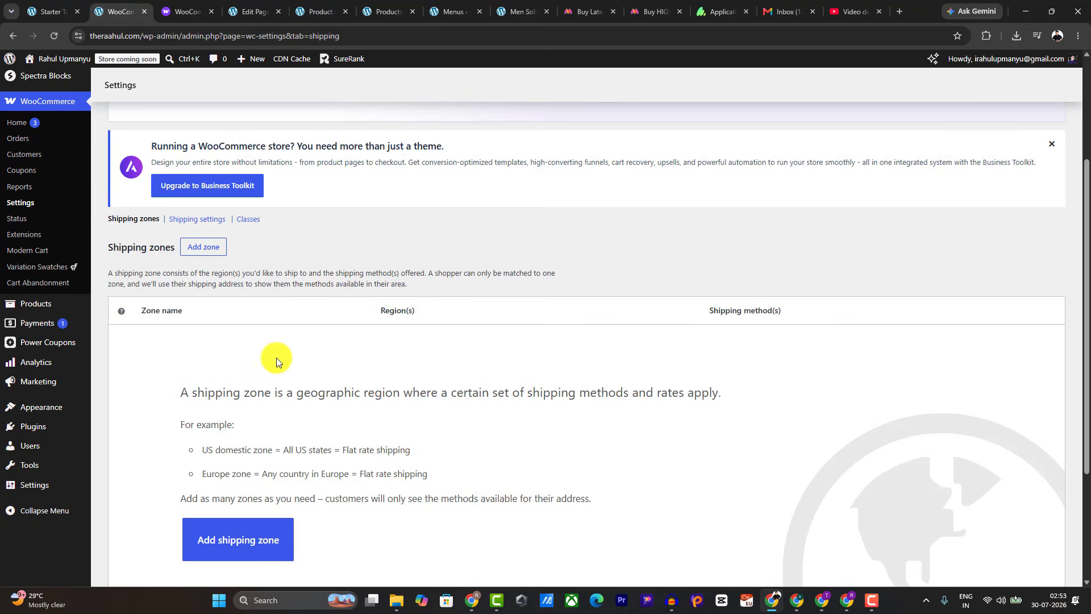
scroll(278, 357, "down", 3)
left_click(260, 365)
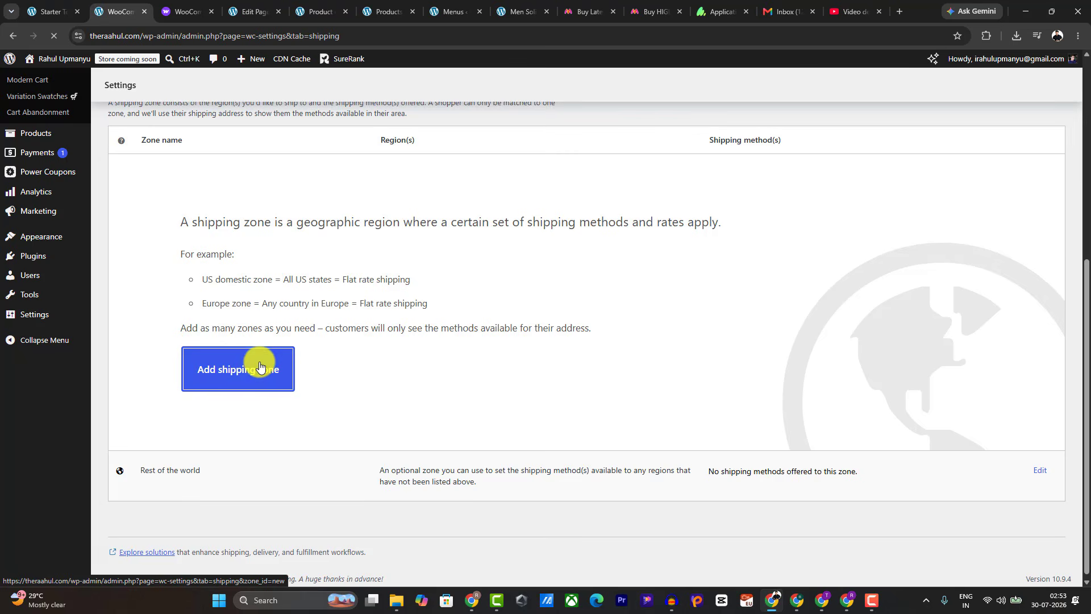
scroll(292, 293, "down", 3)
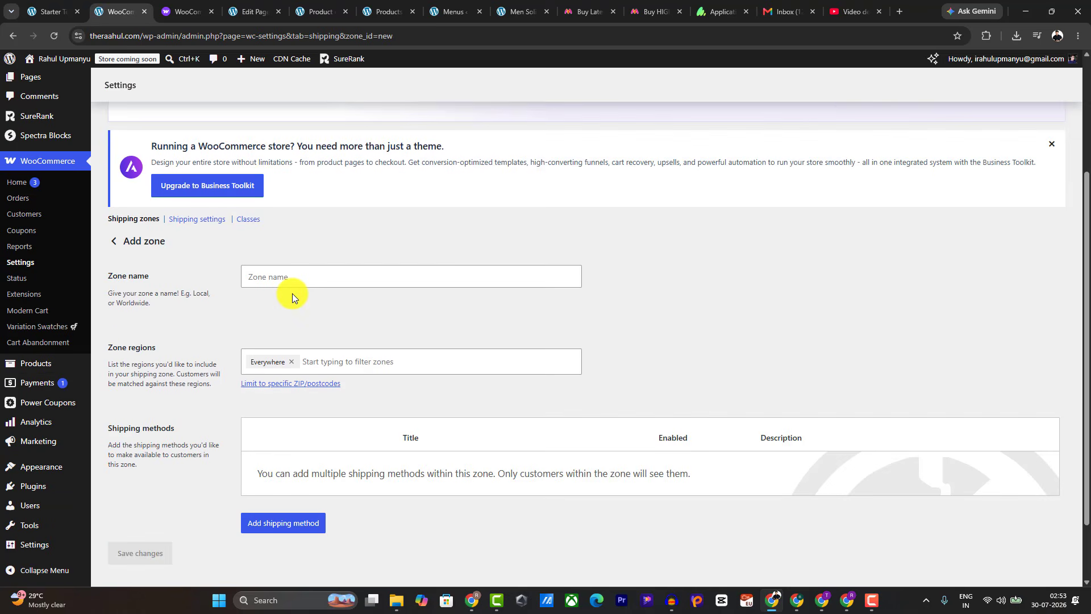
left_click(289, 285)
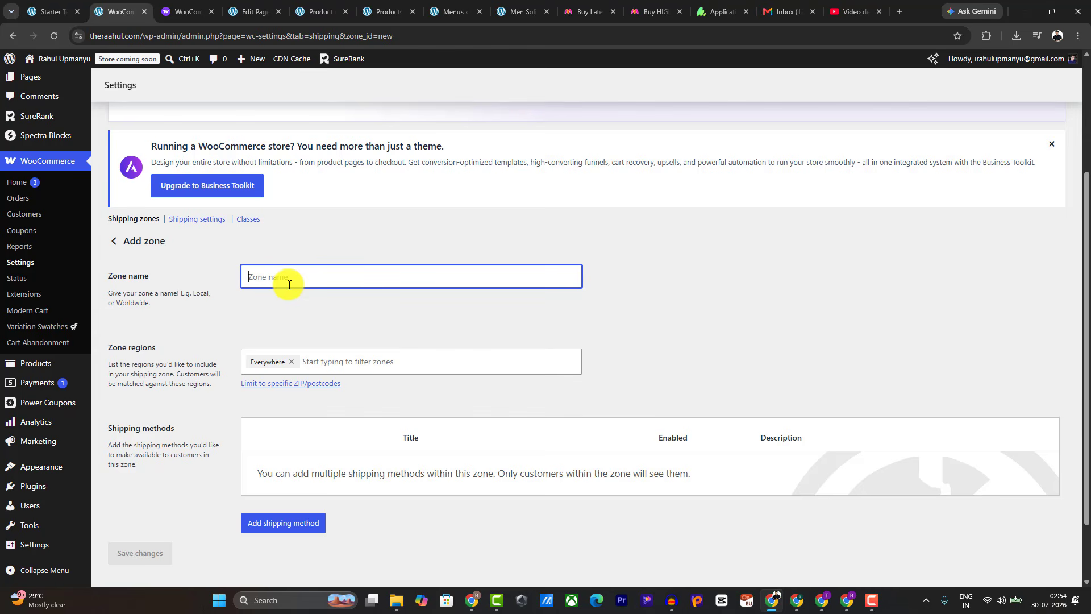
type("Pan ")
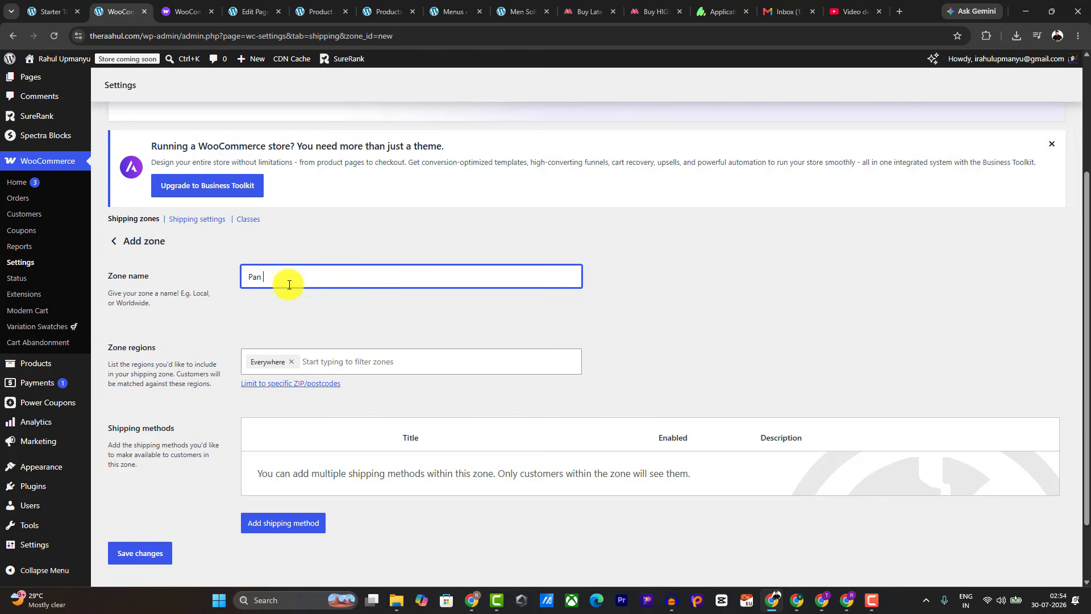
type("India")
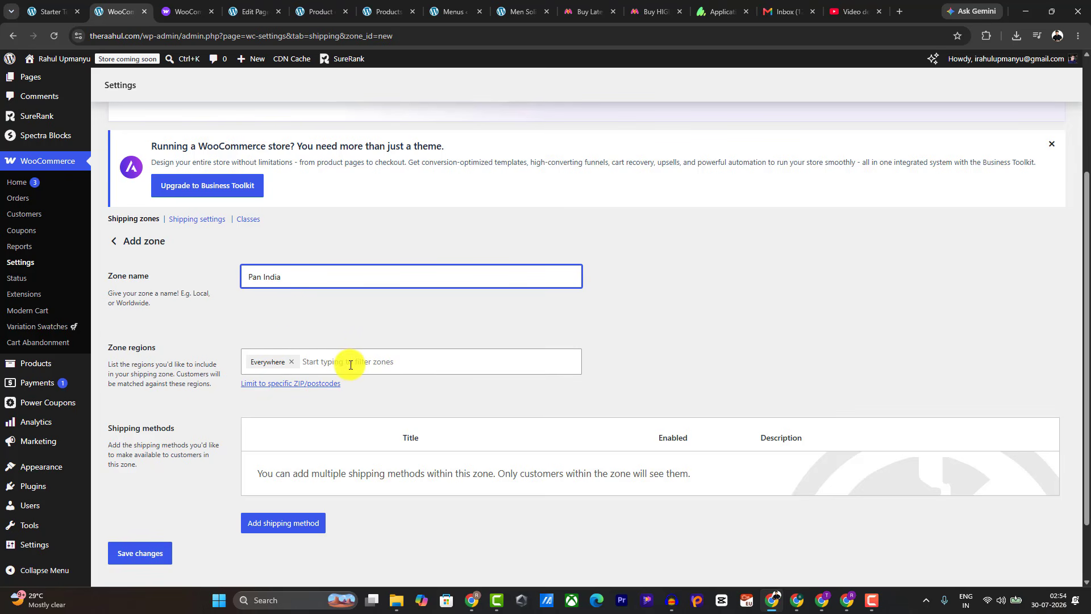
Add Free shipping requiring a minimum order amount of 999.
left_click(264, 523)
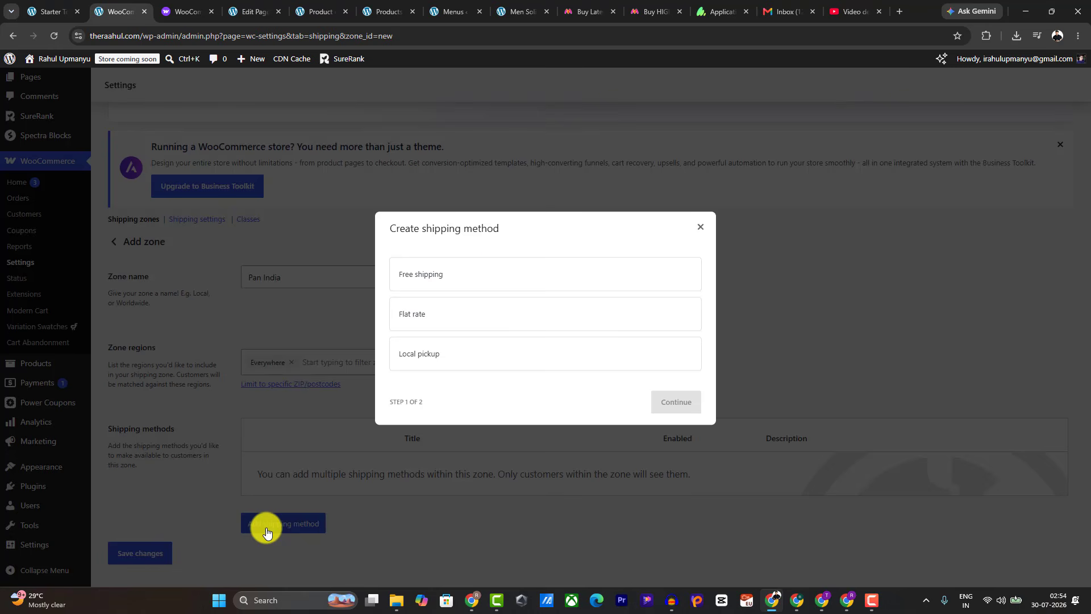
left_click(480, 275)
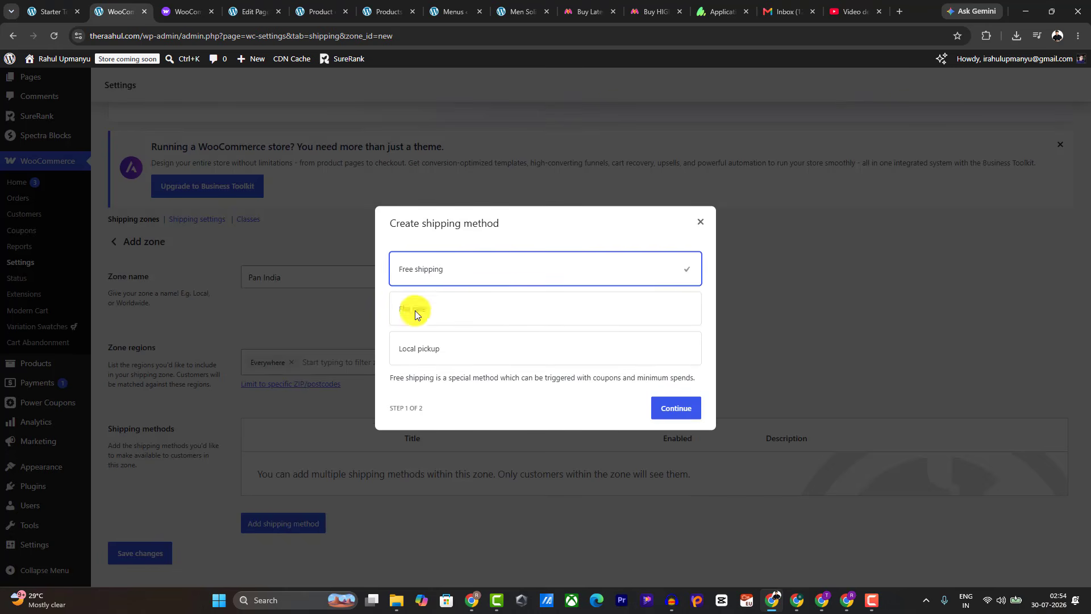
left_click(686, 407)
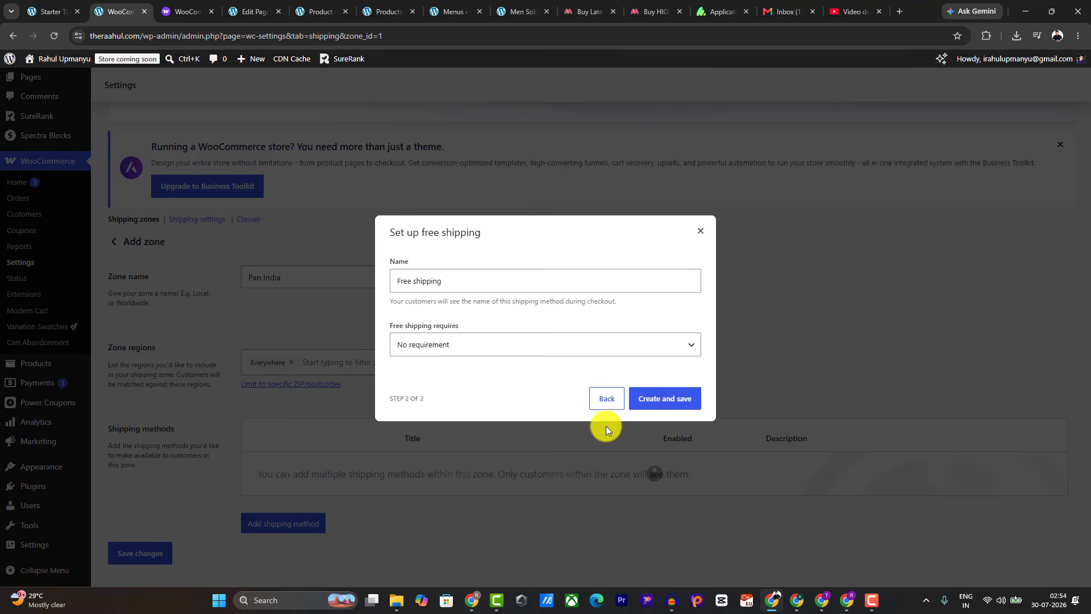
left_click(435, 349)
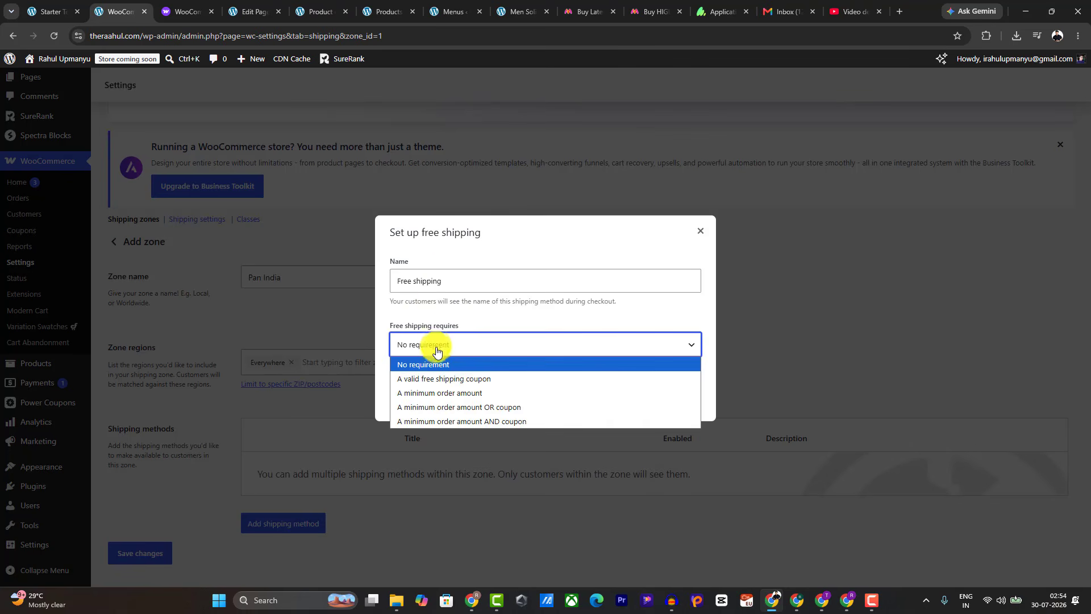
left_click(437, 393)
left_click(451, 353)
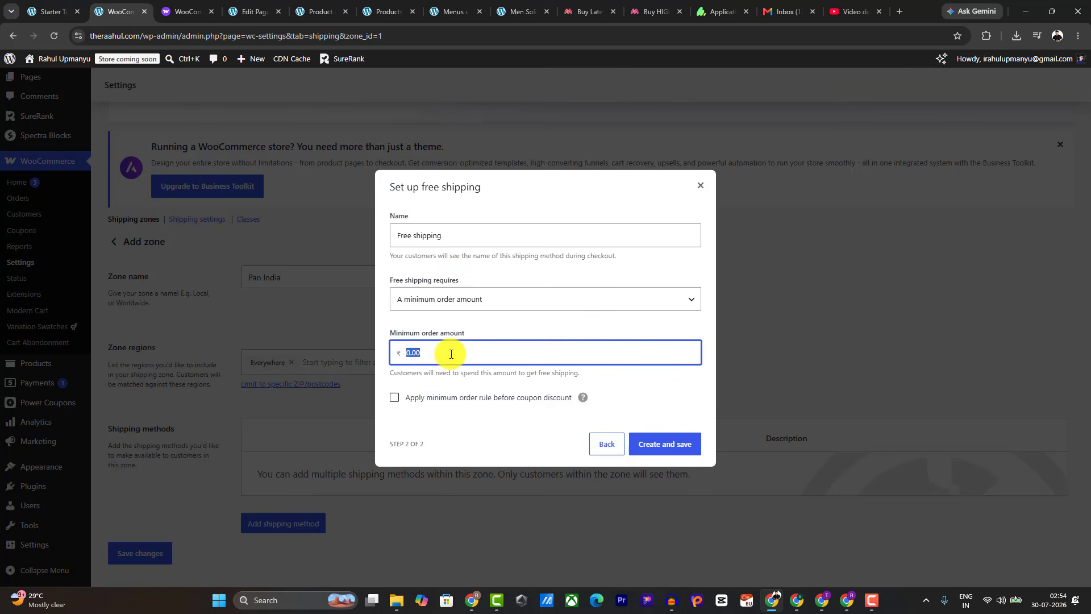
type("999")
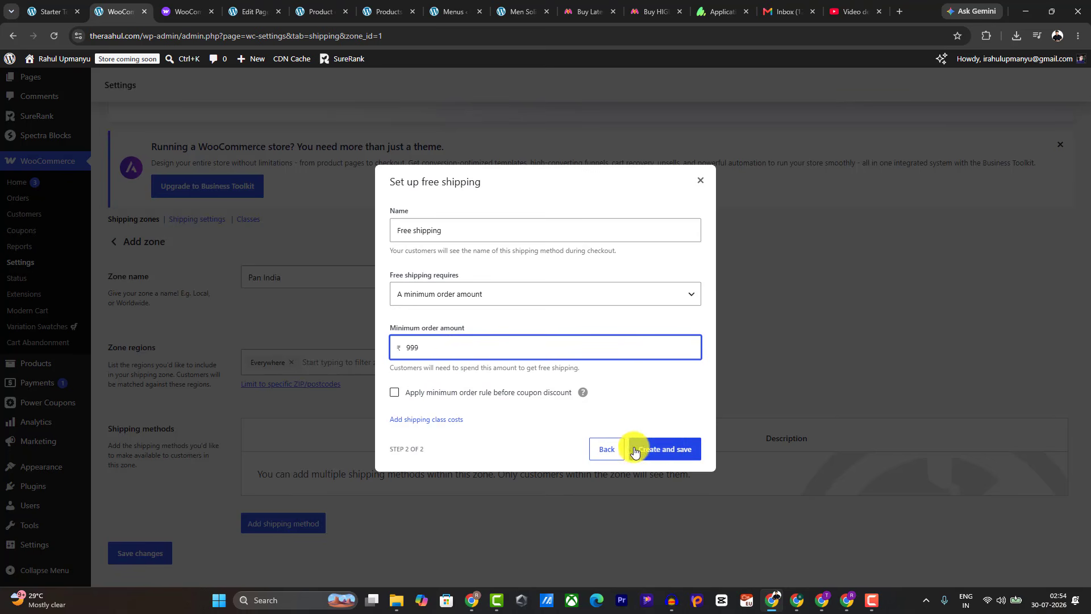
Save free shipping, then add a Flat rate method with cost 90.
left_click(658, 449)
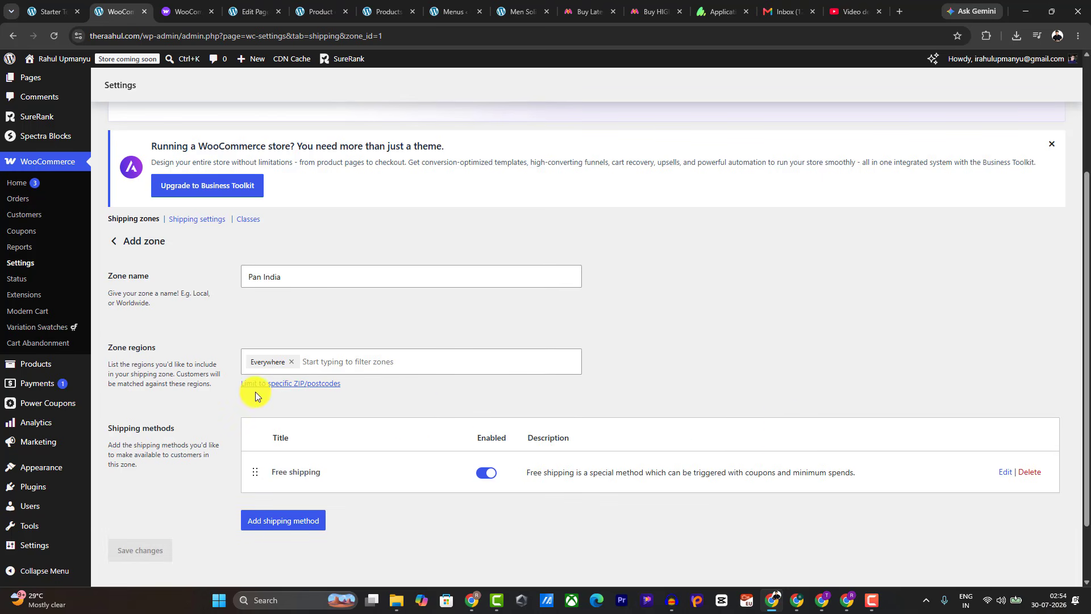
left_click(274, 535)
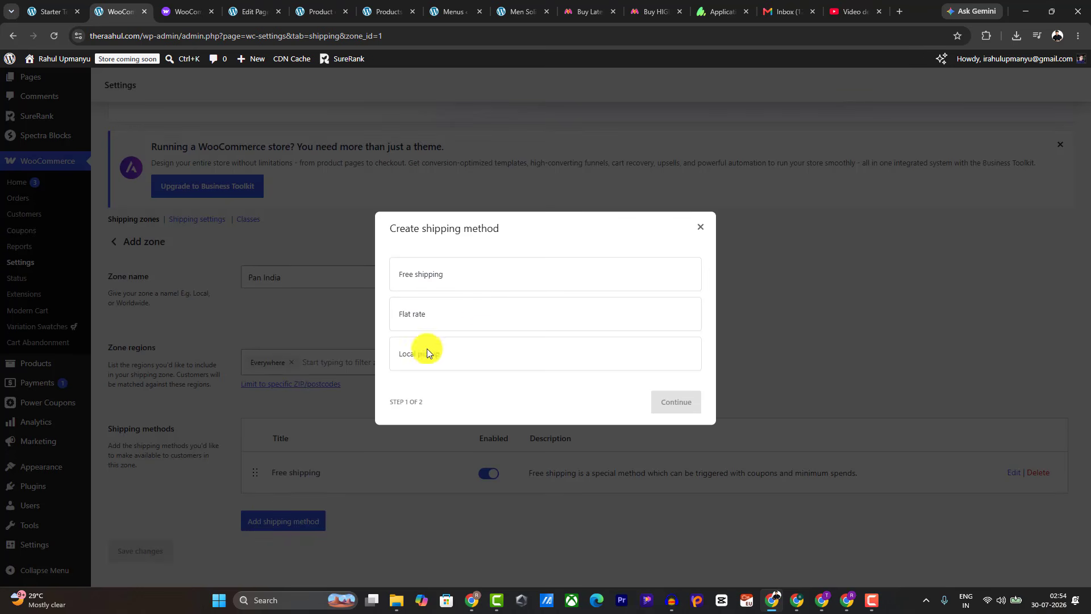
left_click(428, 315)
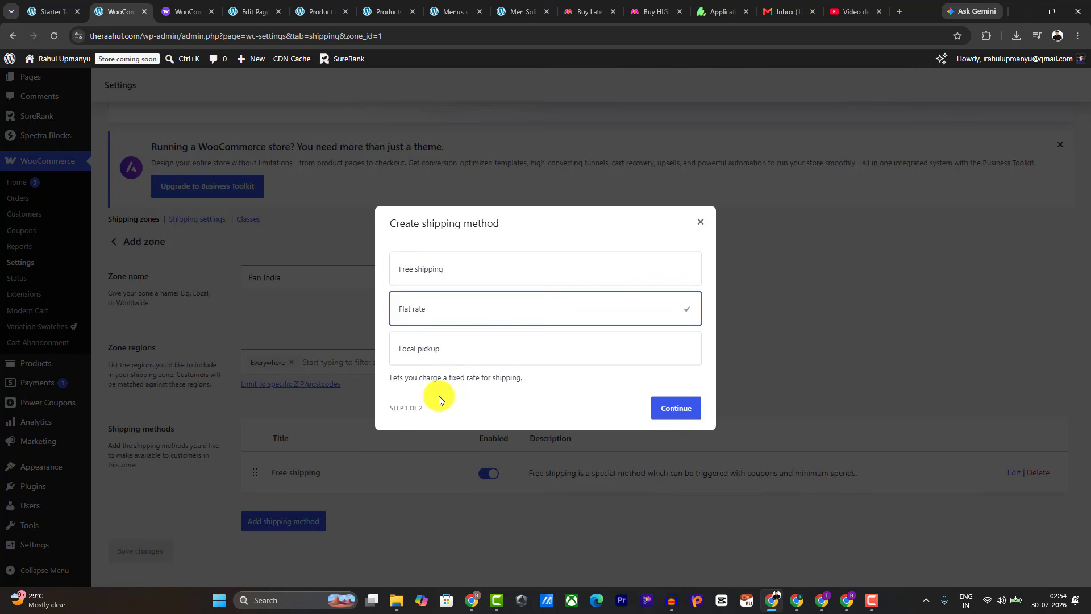
left_click(681, 409)
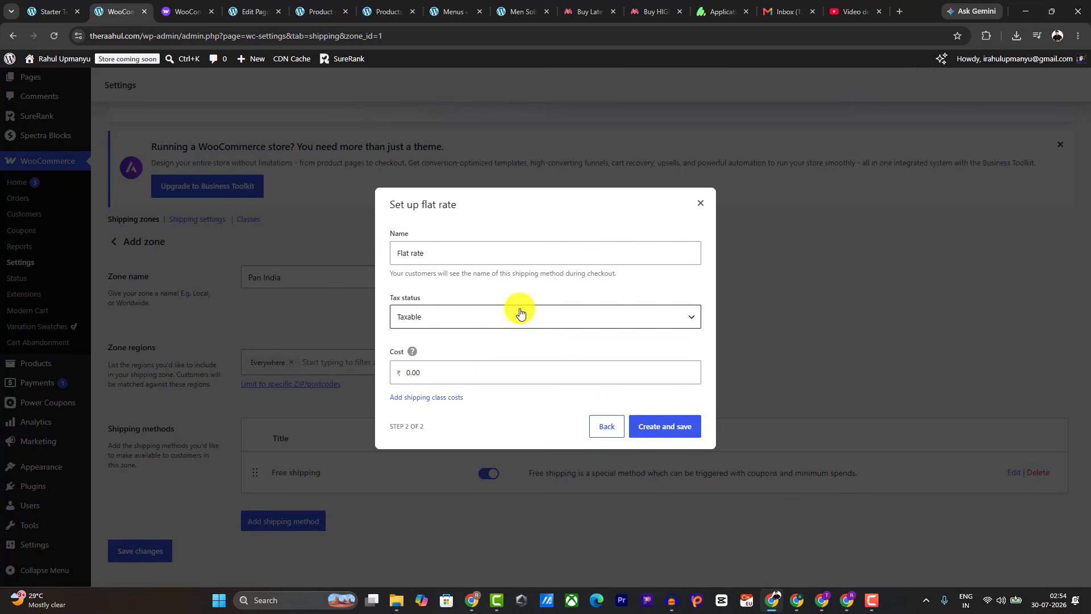
left_click(464, 373)
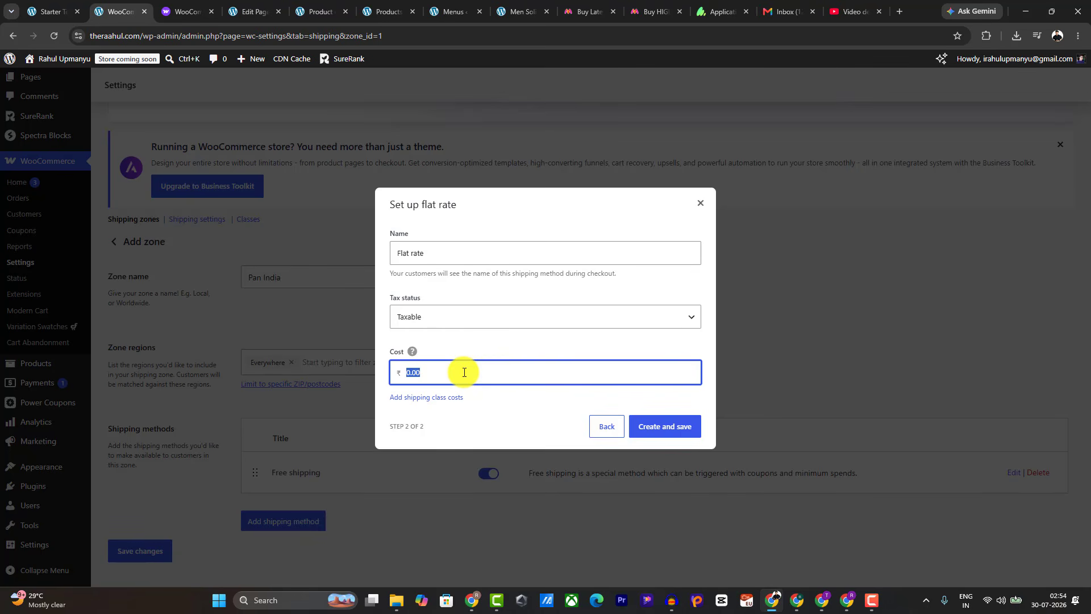
type("90")
left_click(679, 425)
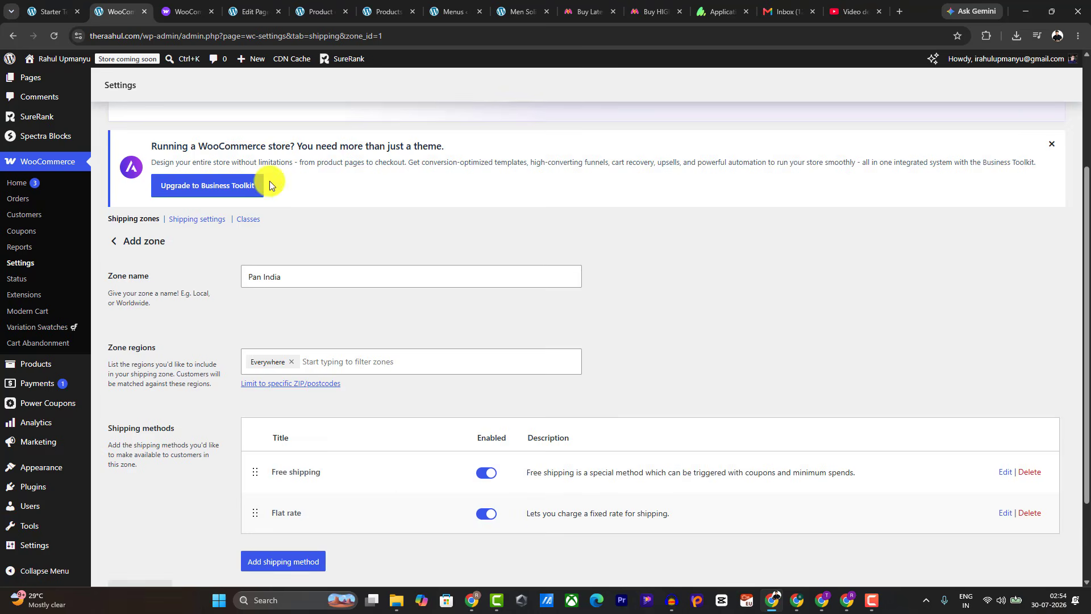
scroll(287, 317, "up", 3)
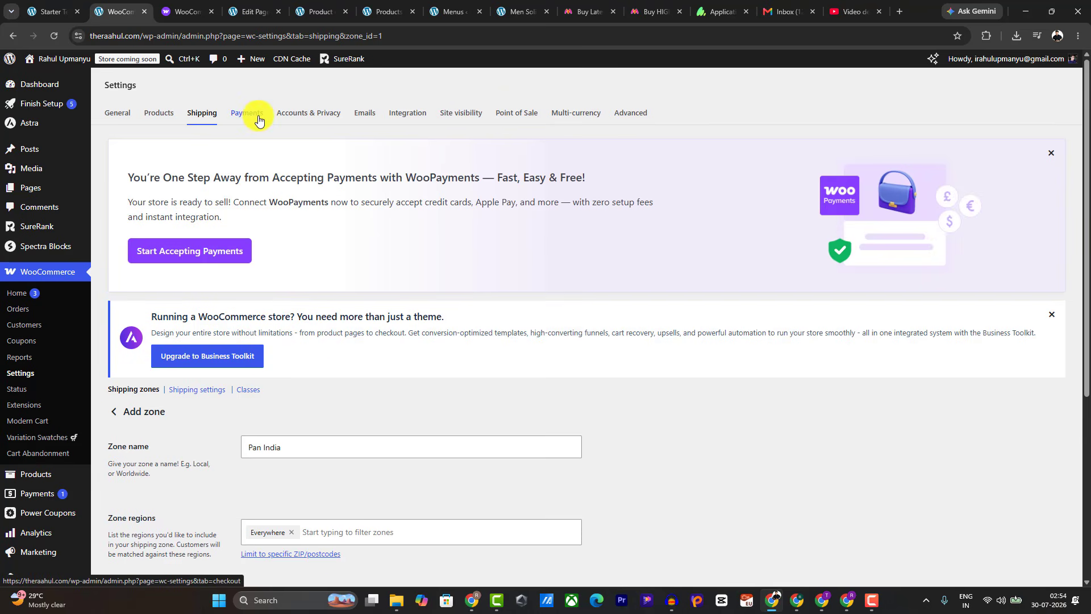